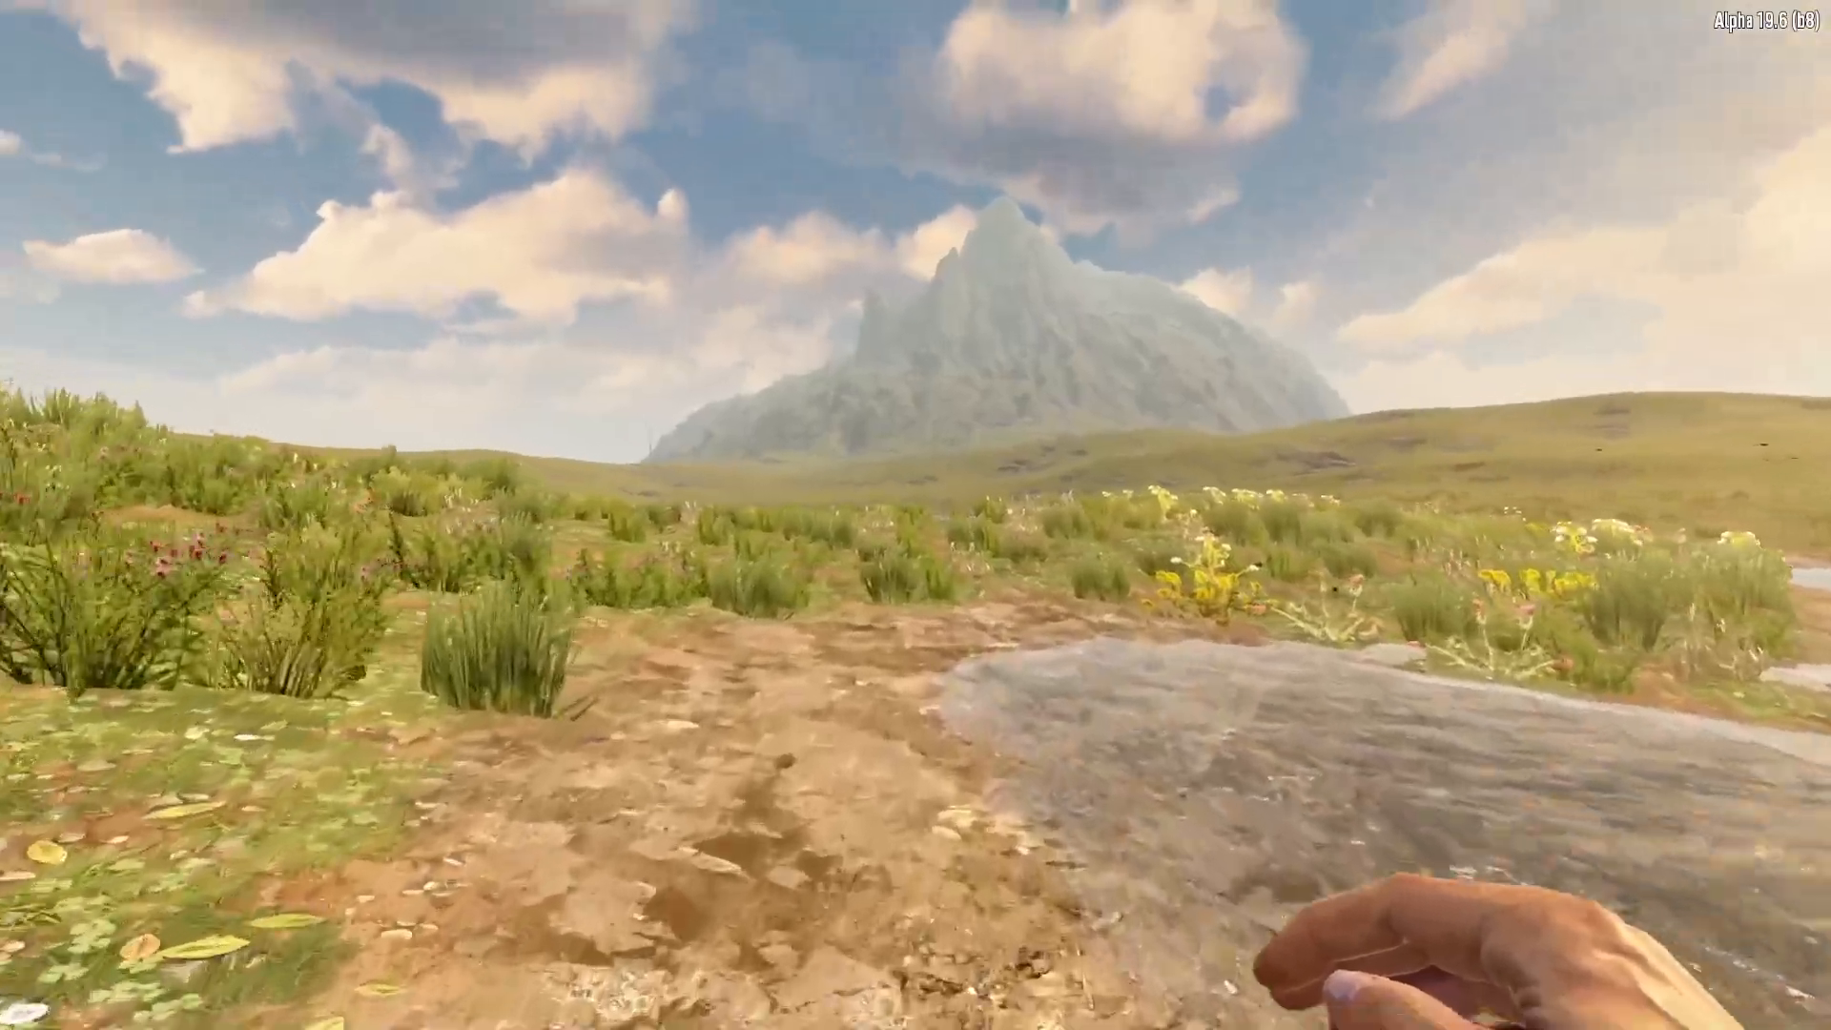
key("w")
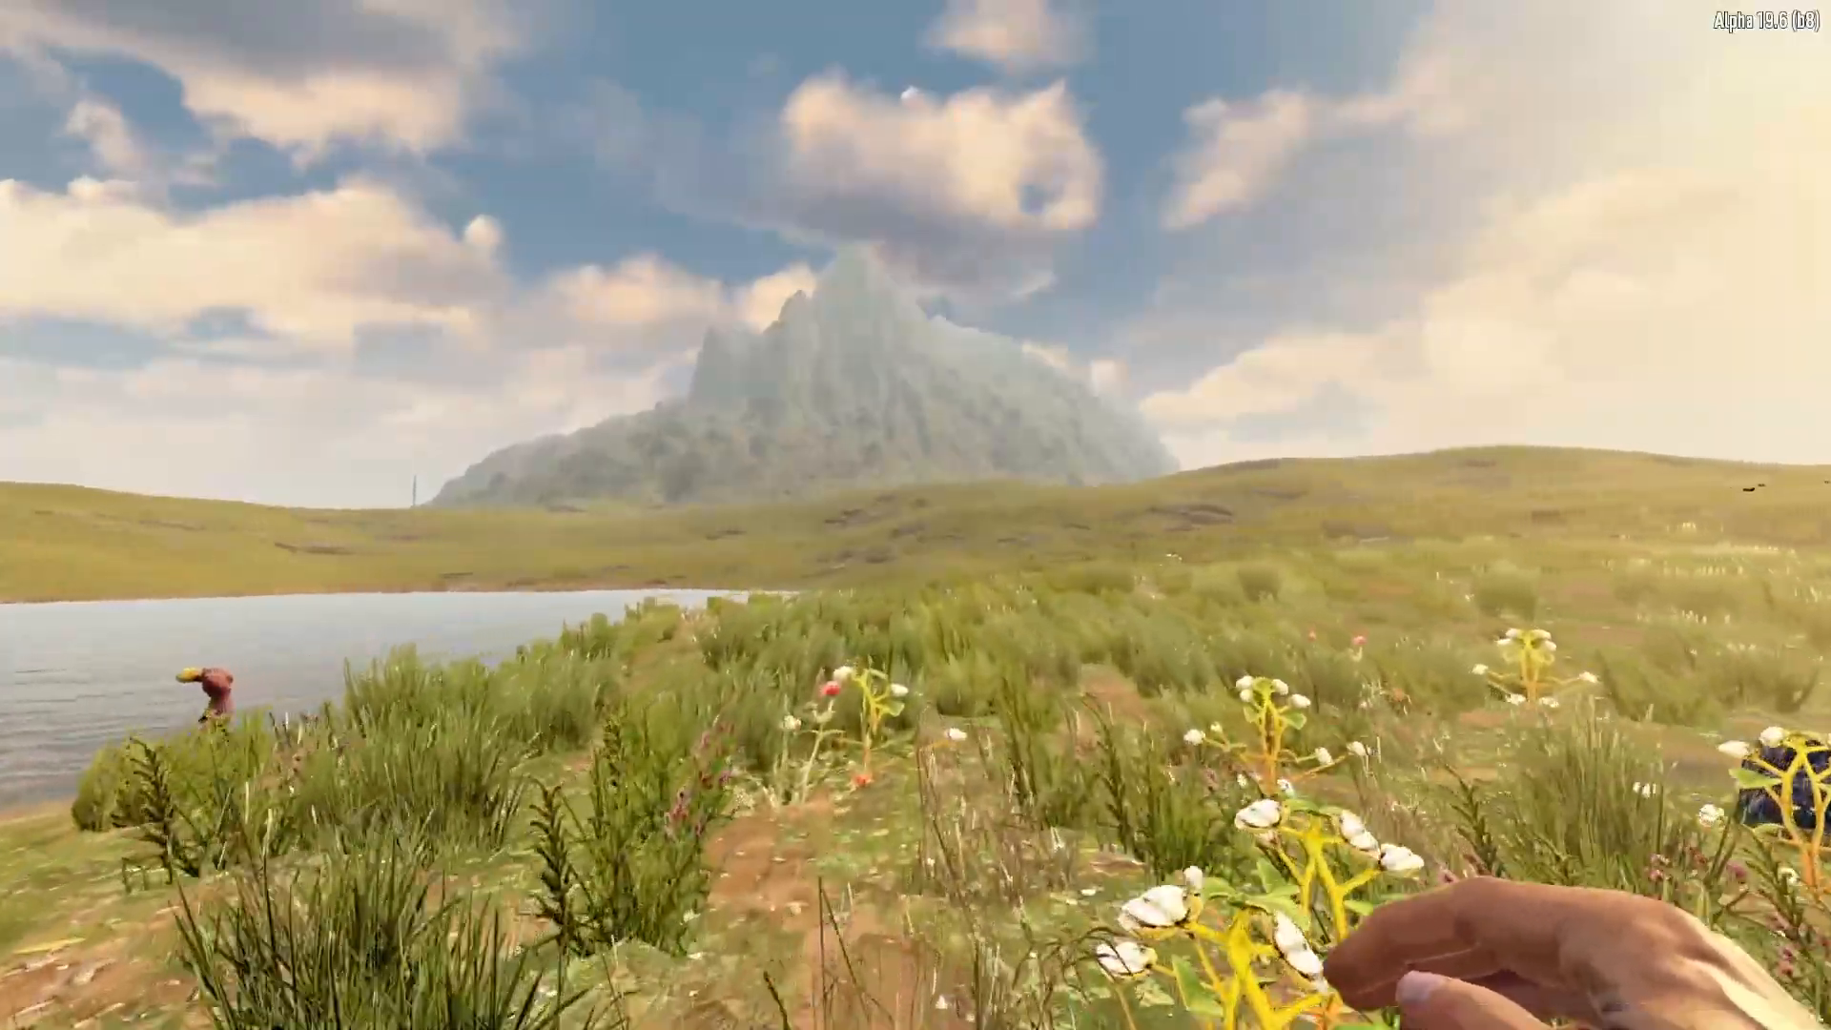
key("w")
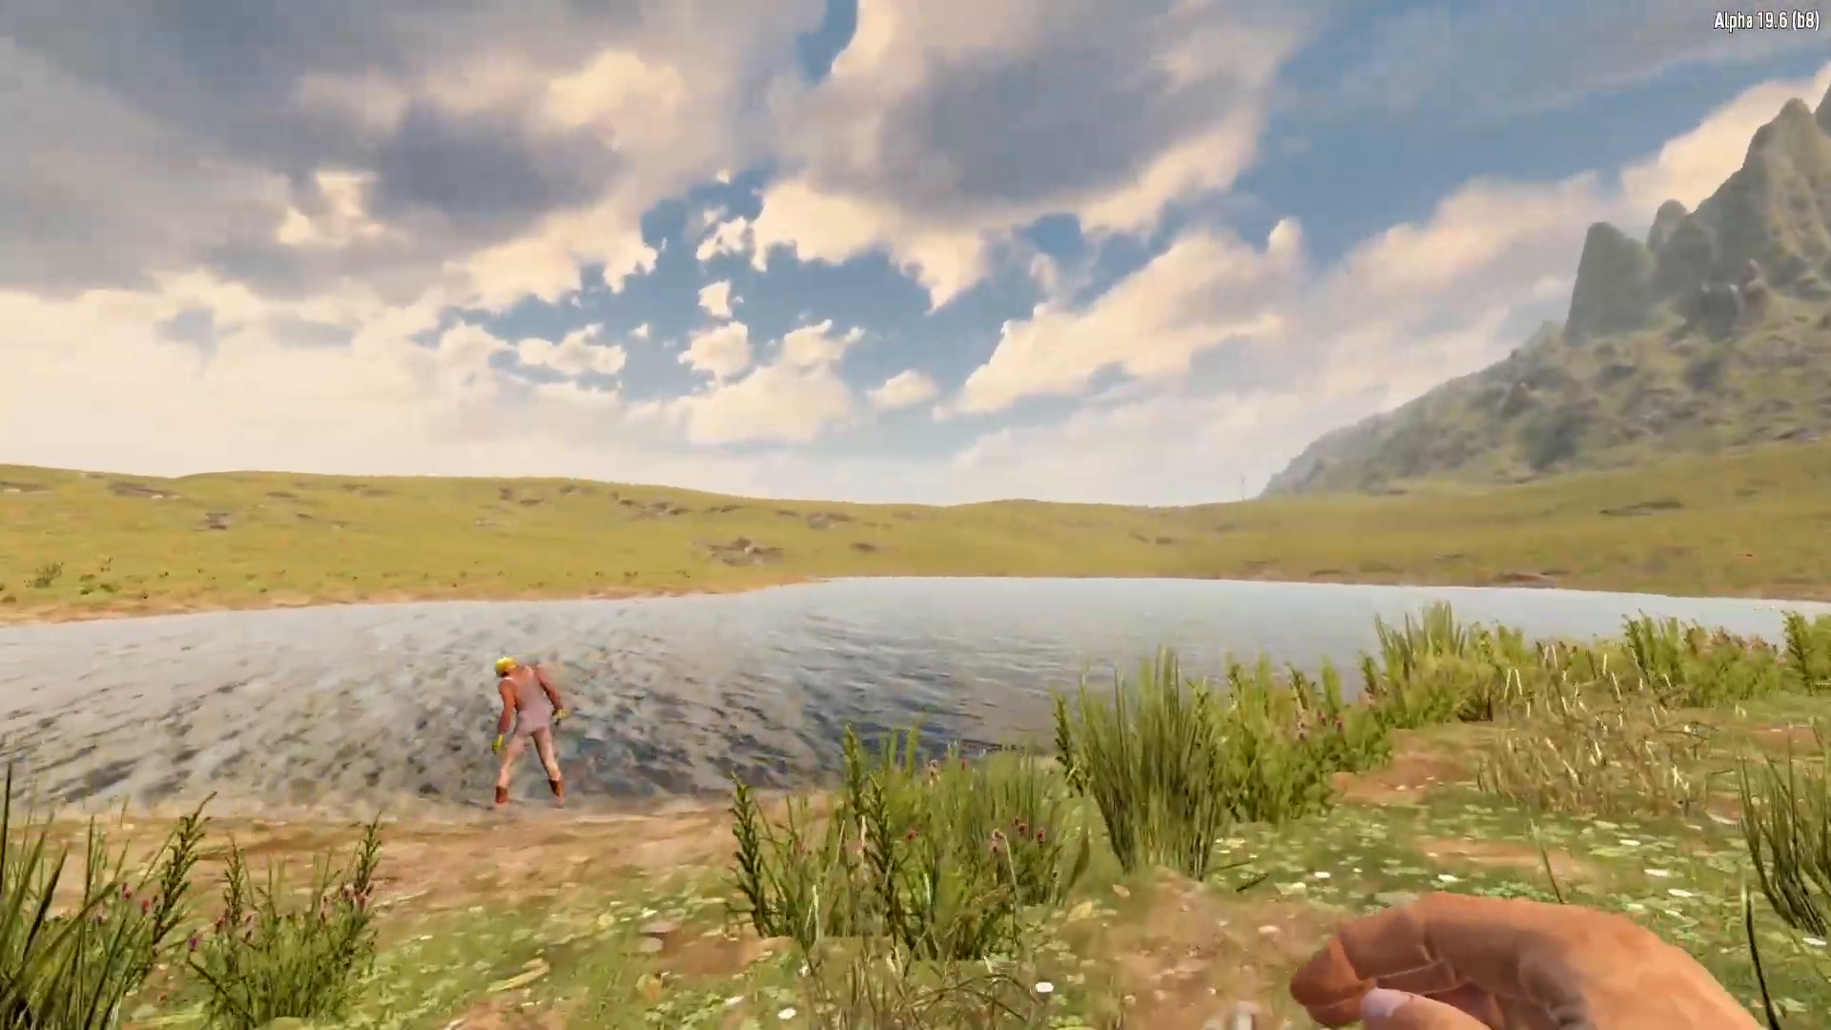
key("w")
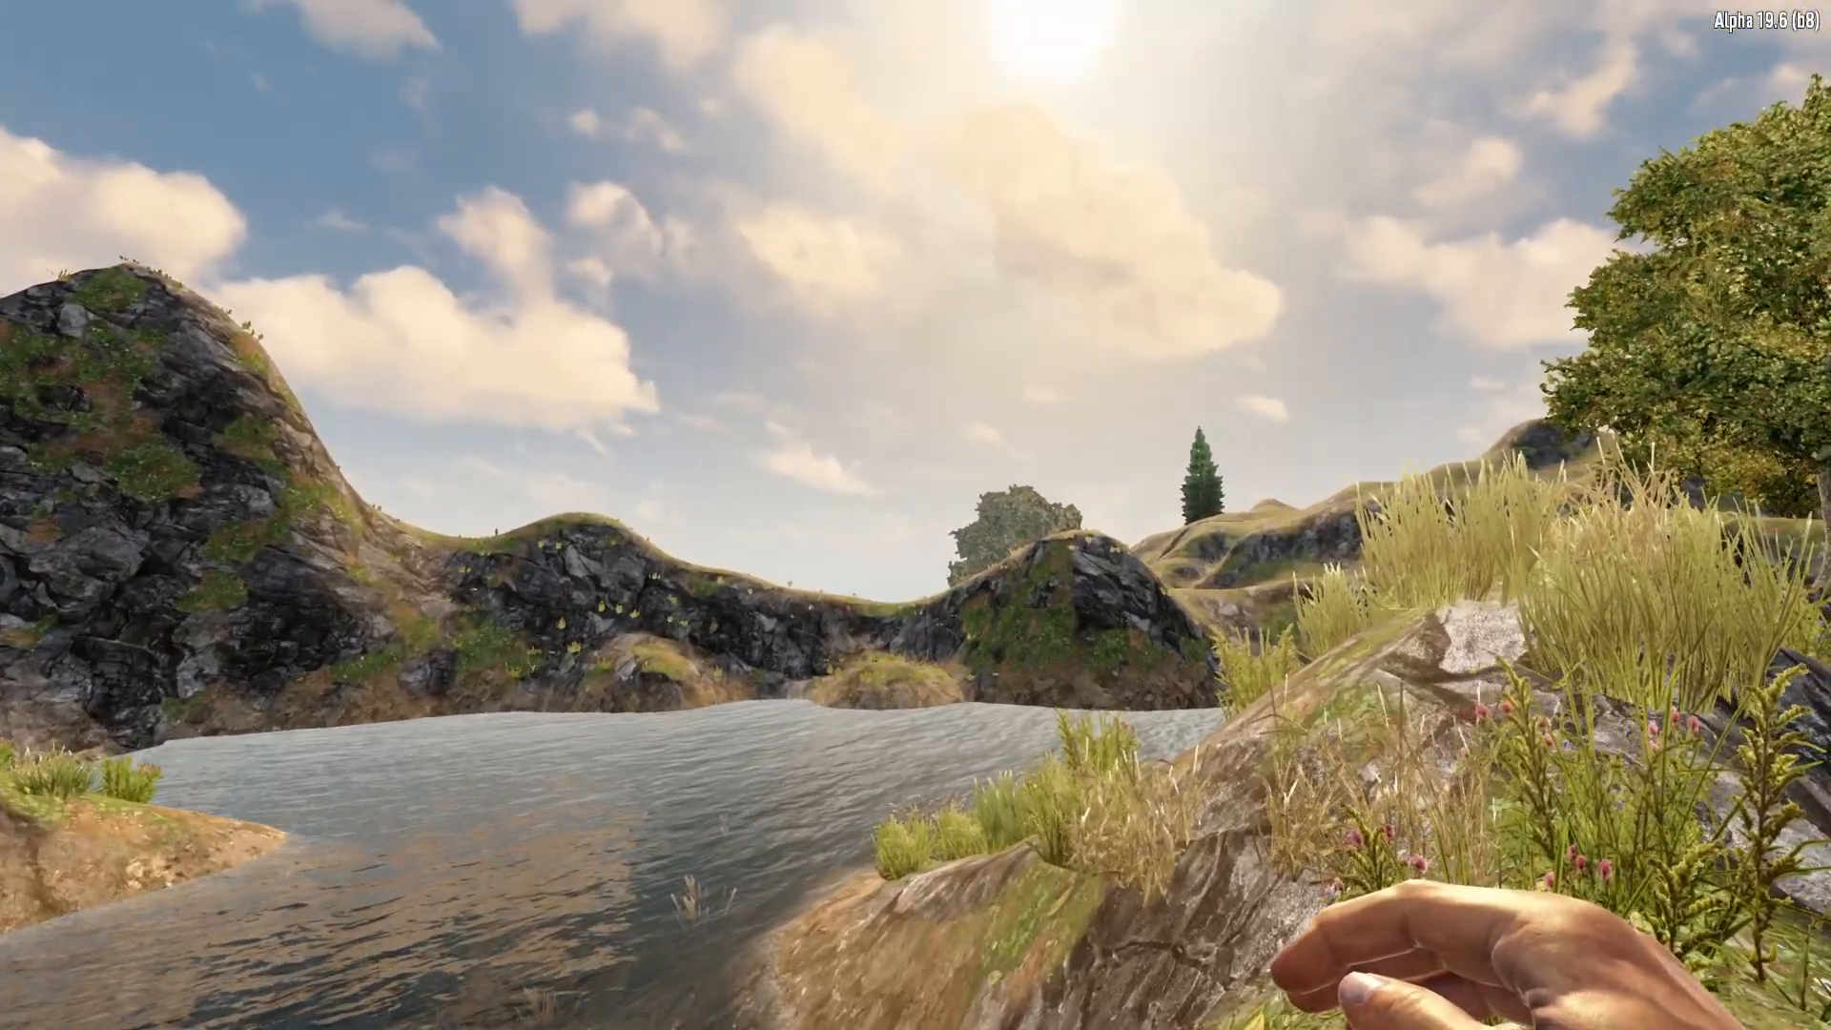
key("space")
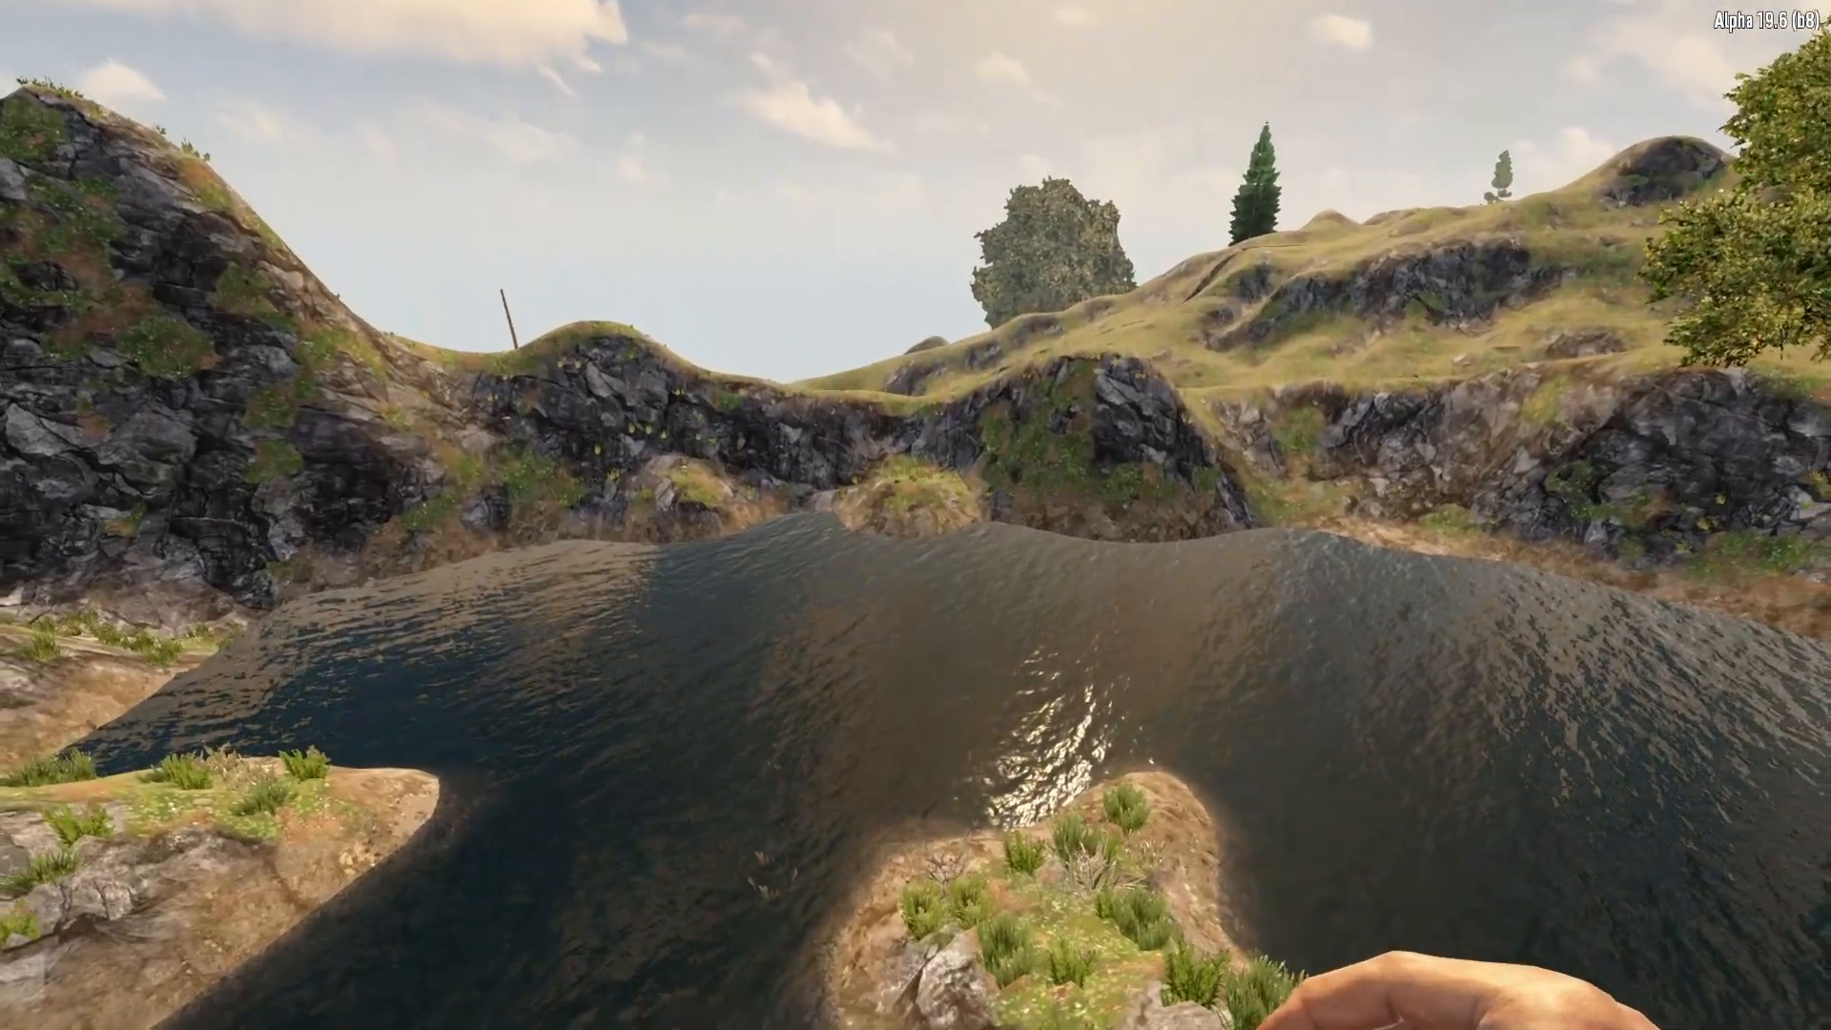
key("space")
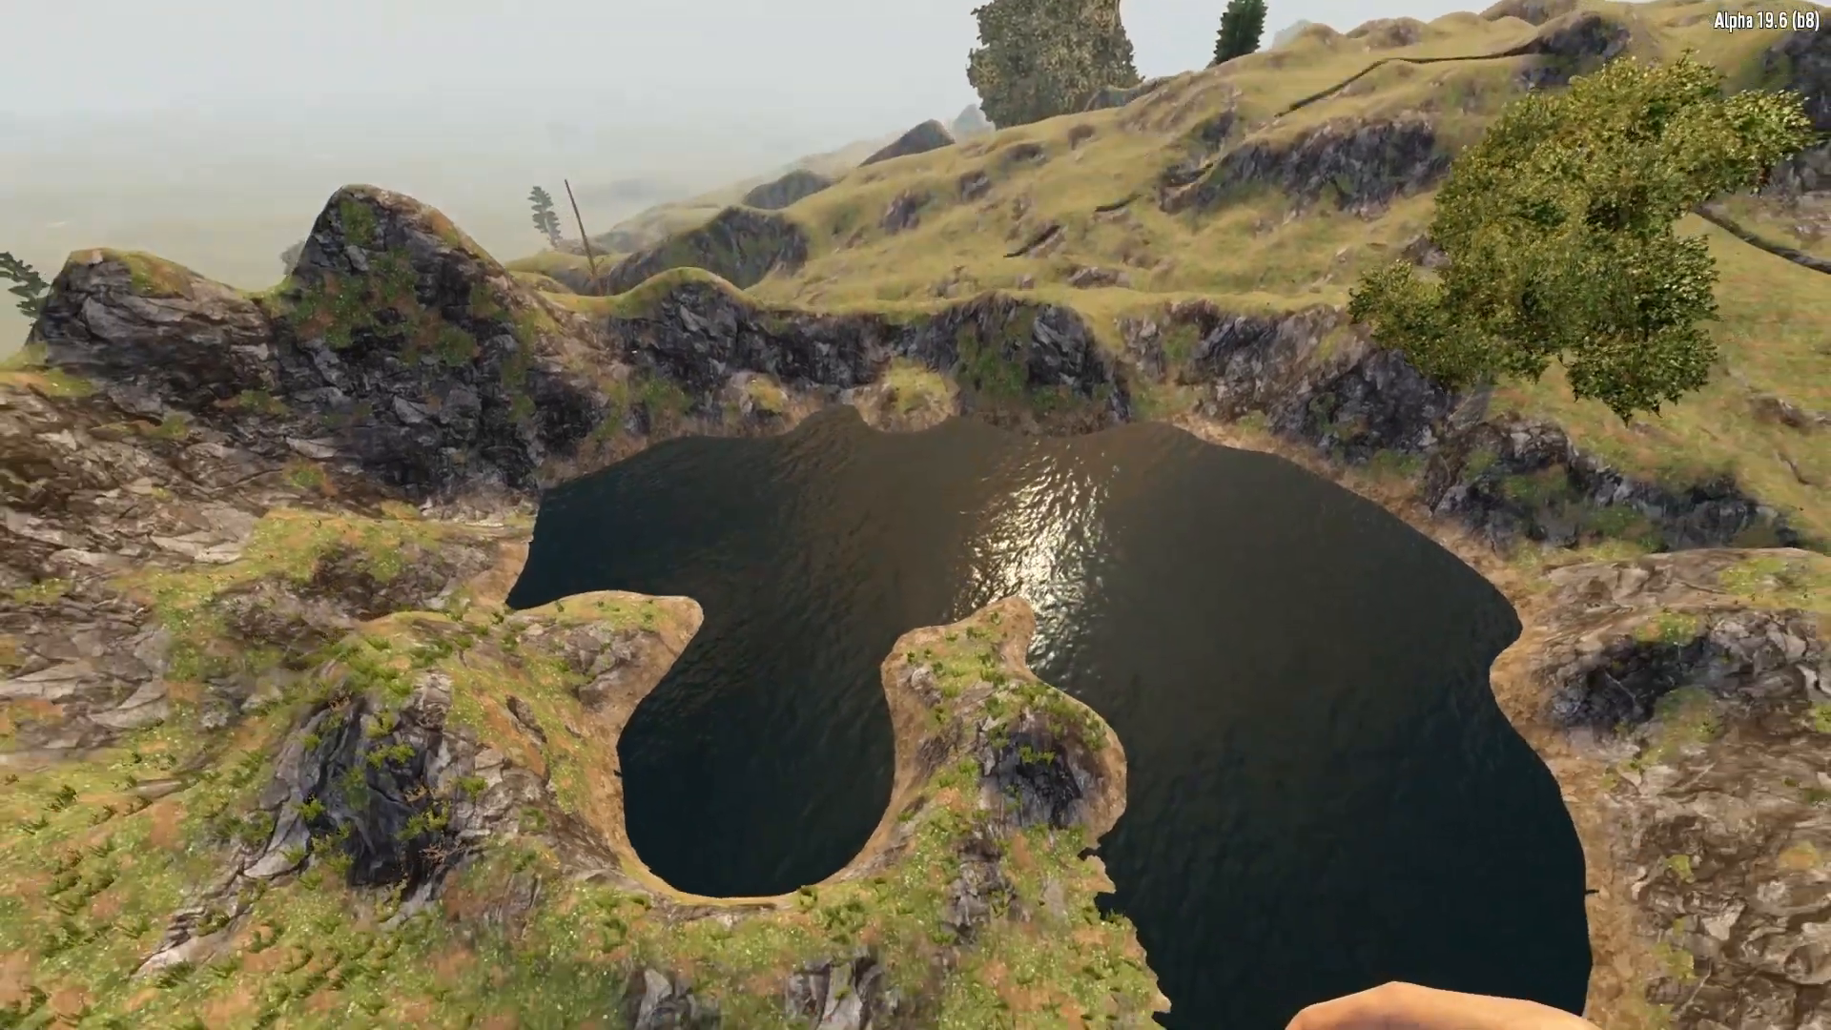
key("space")
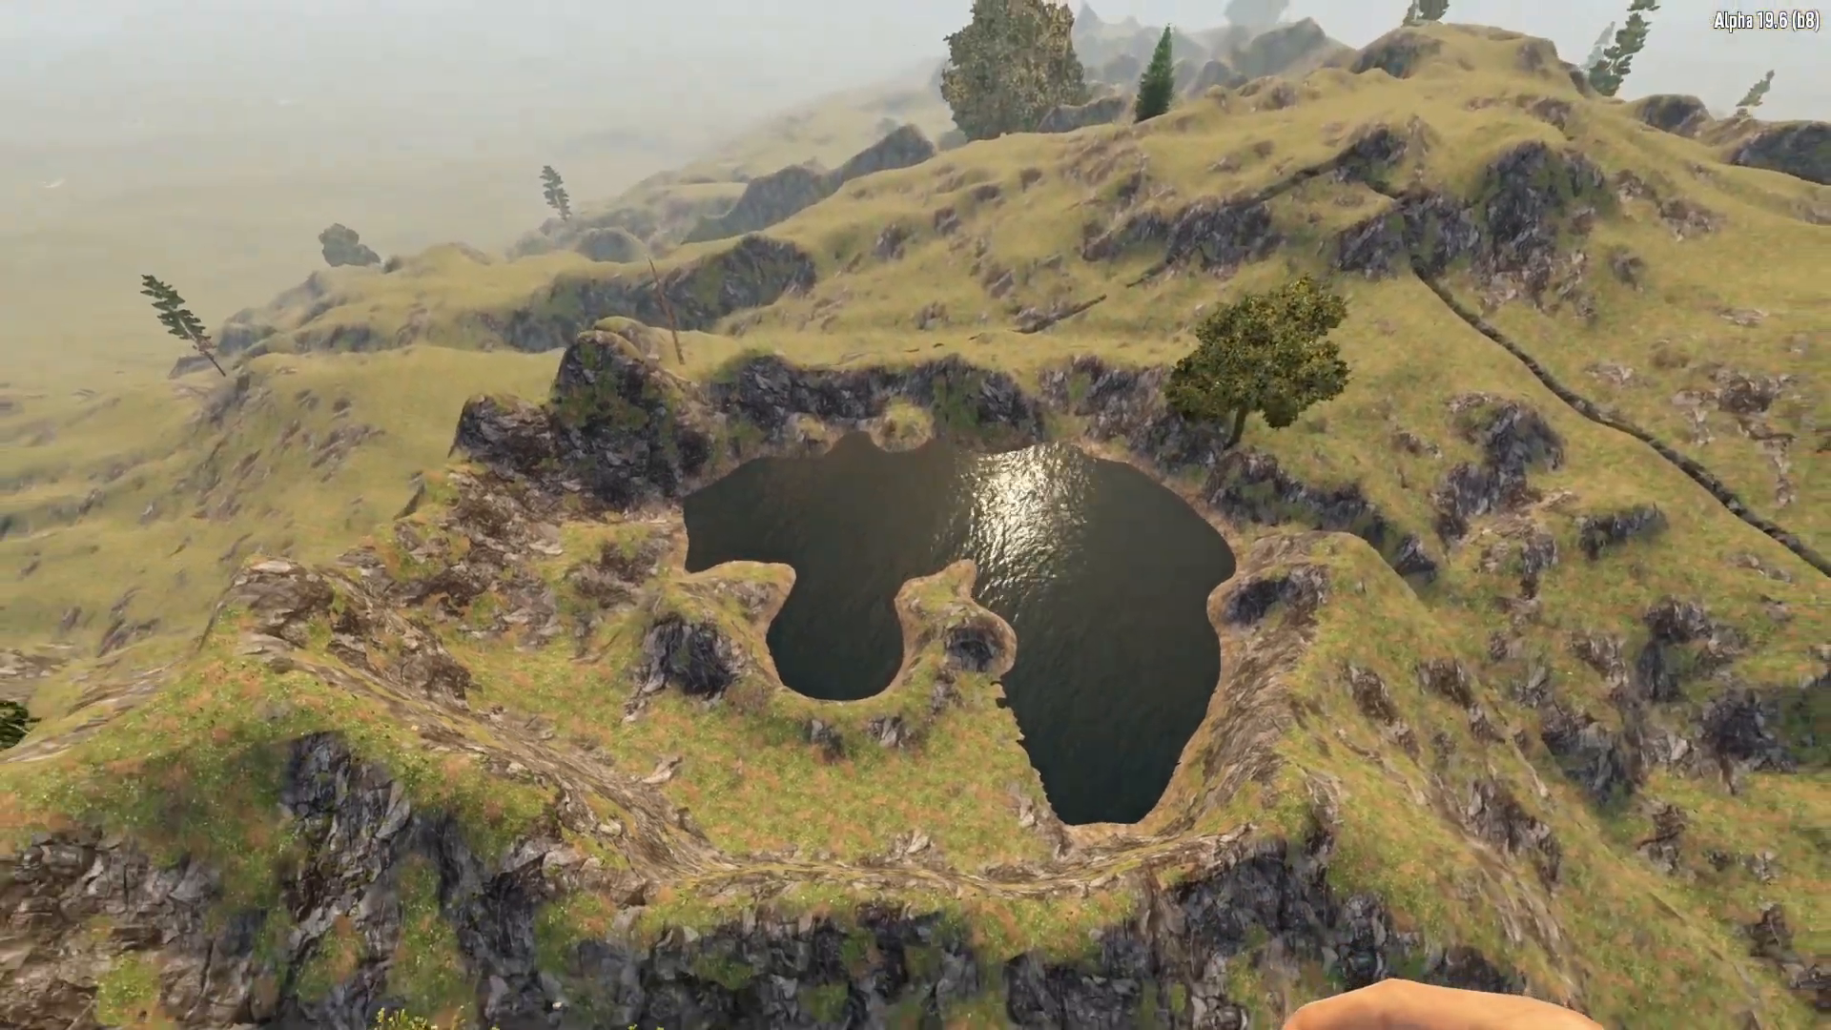
key("space")
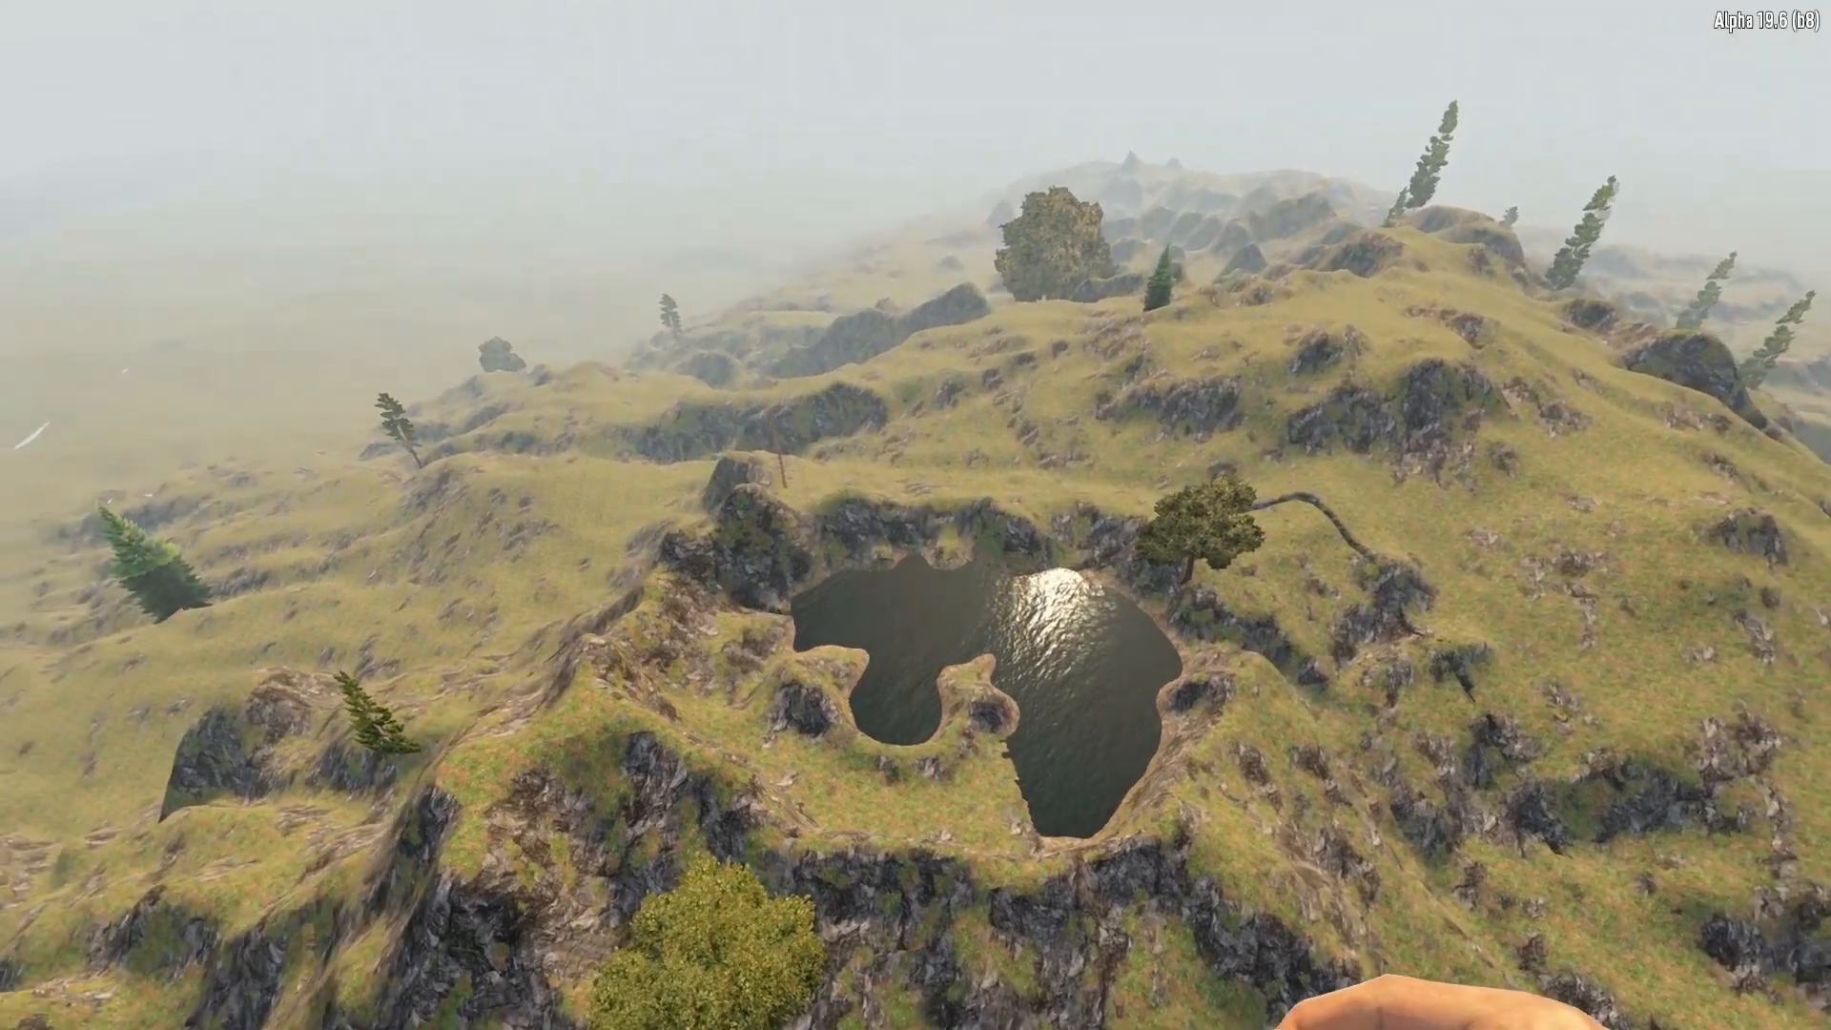
key("space")
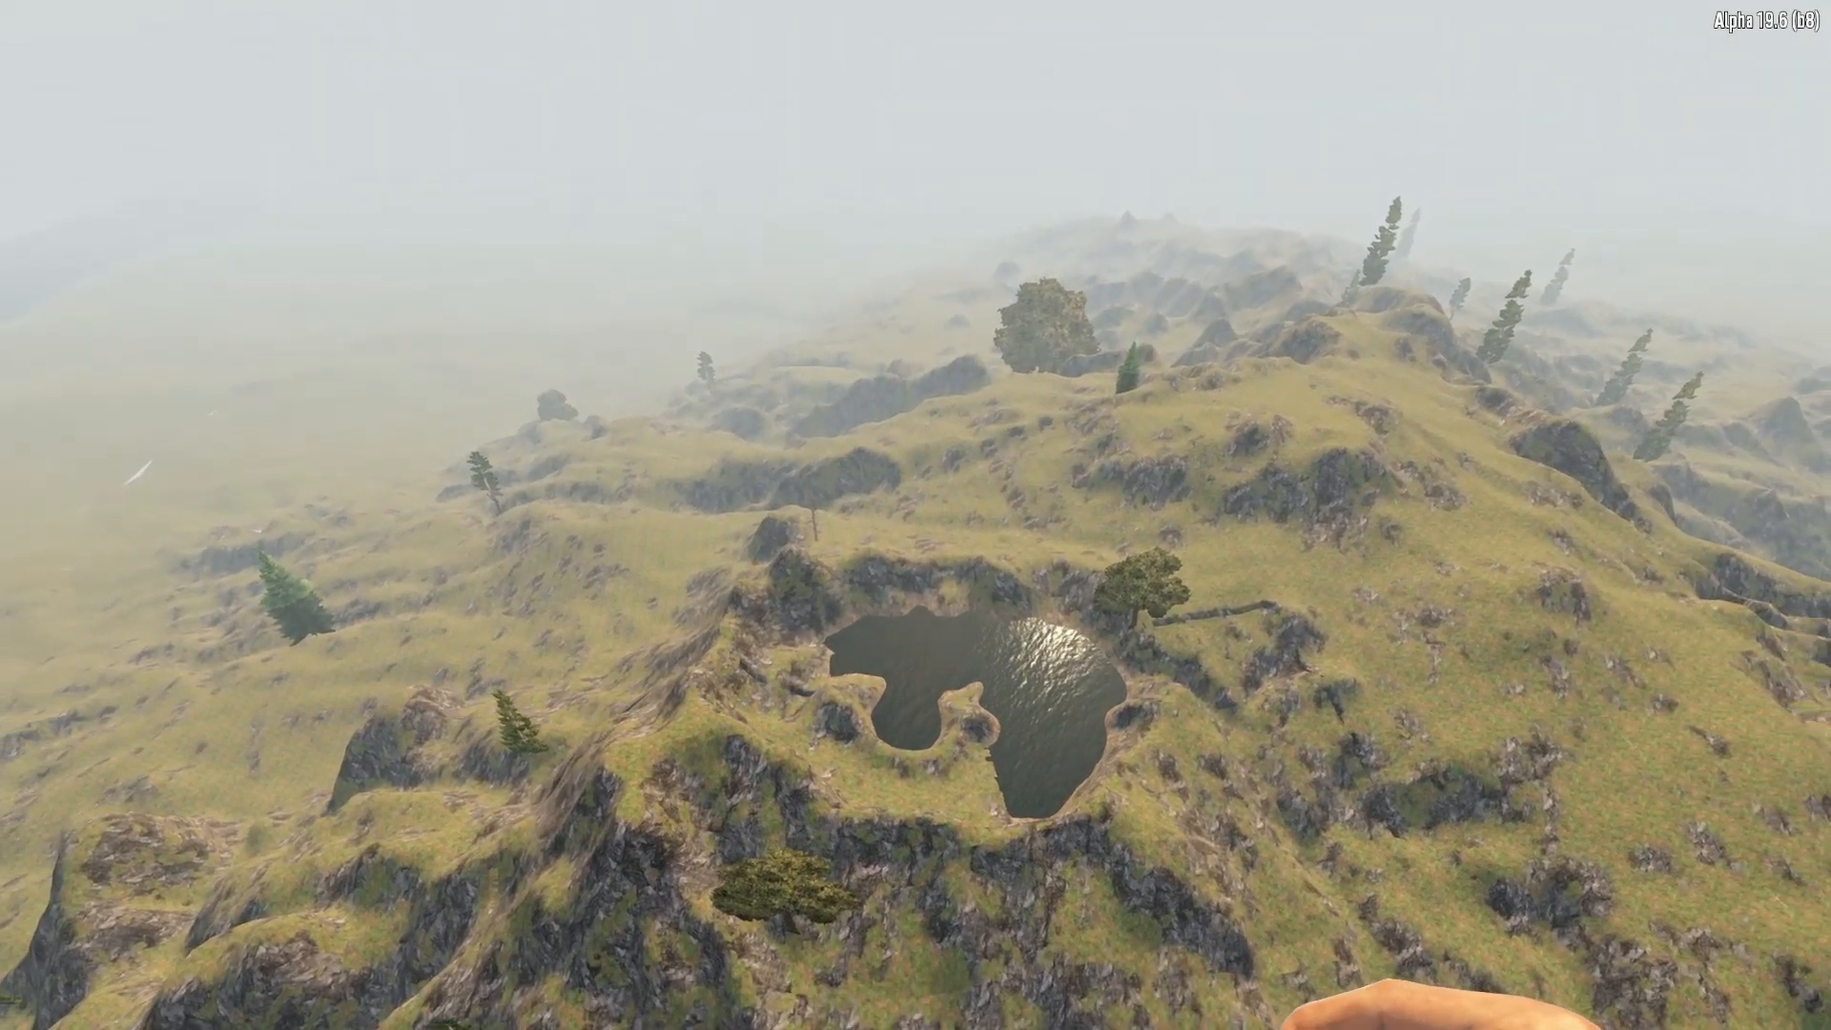
key("space")
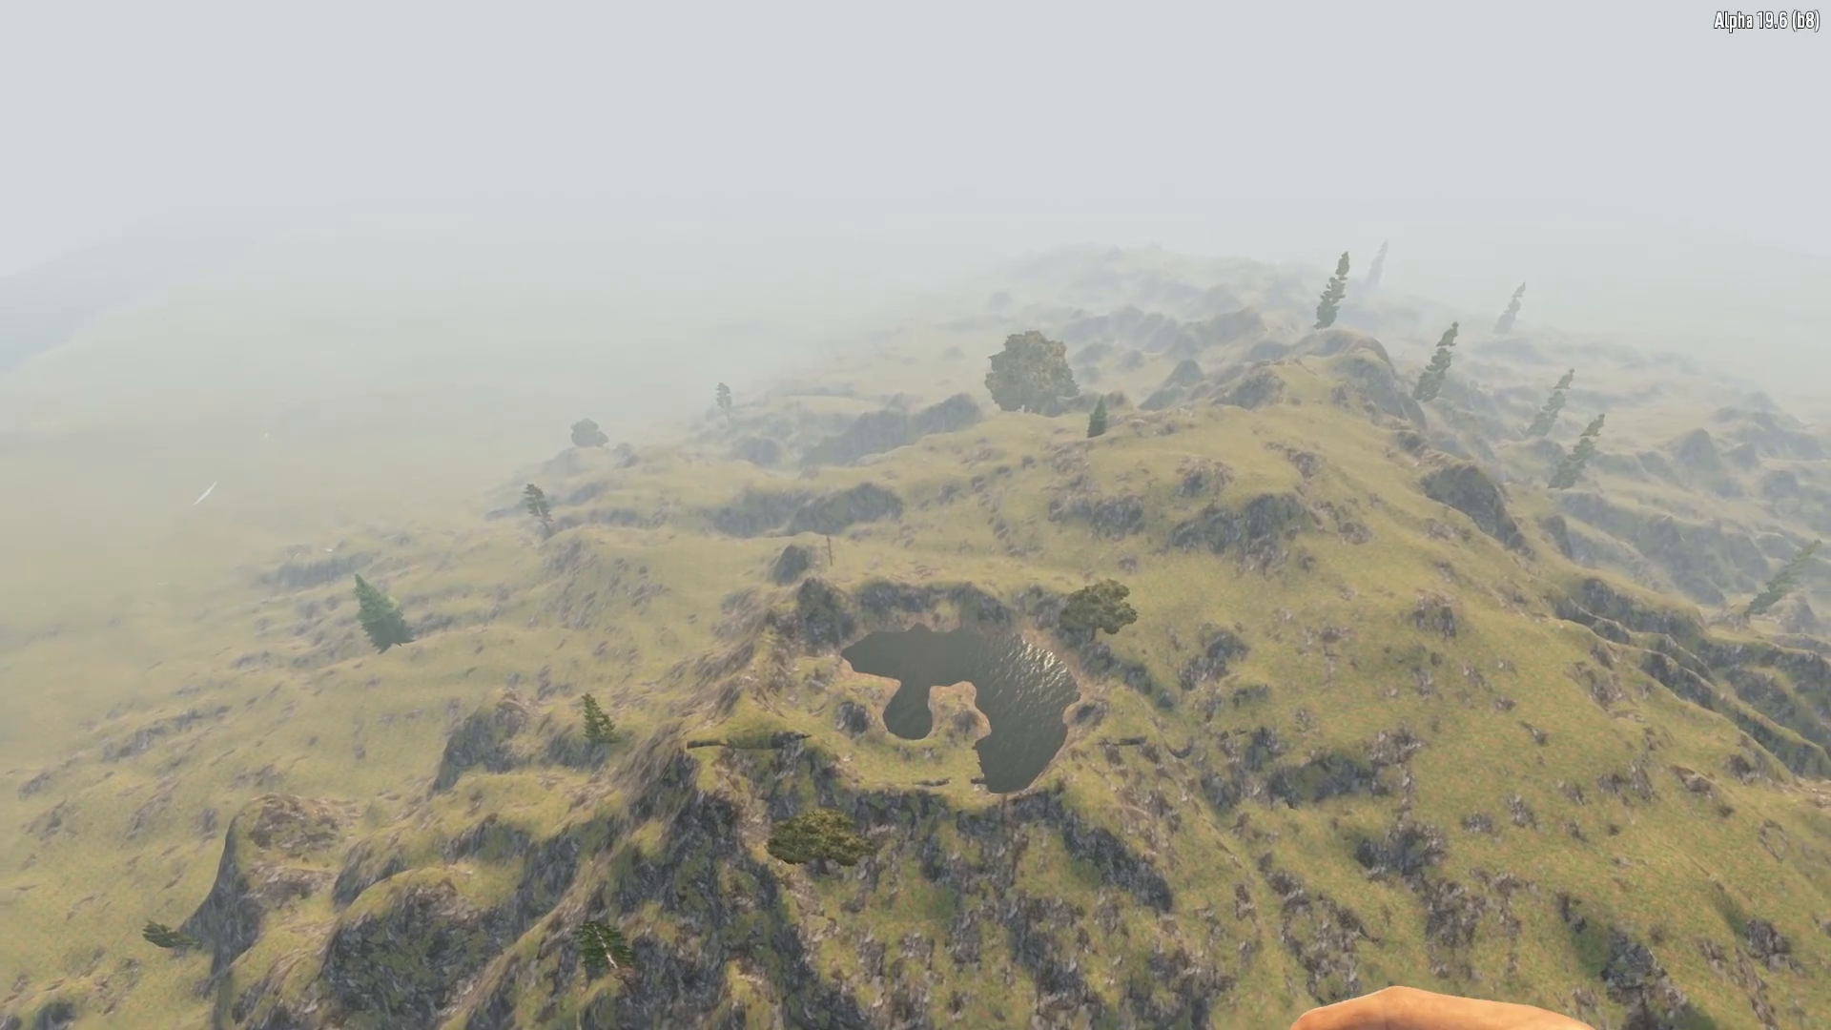
key("space")
key("space")
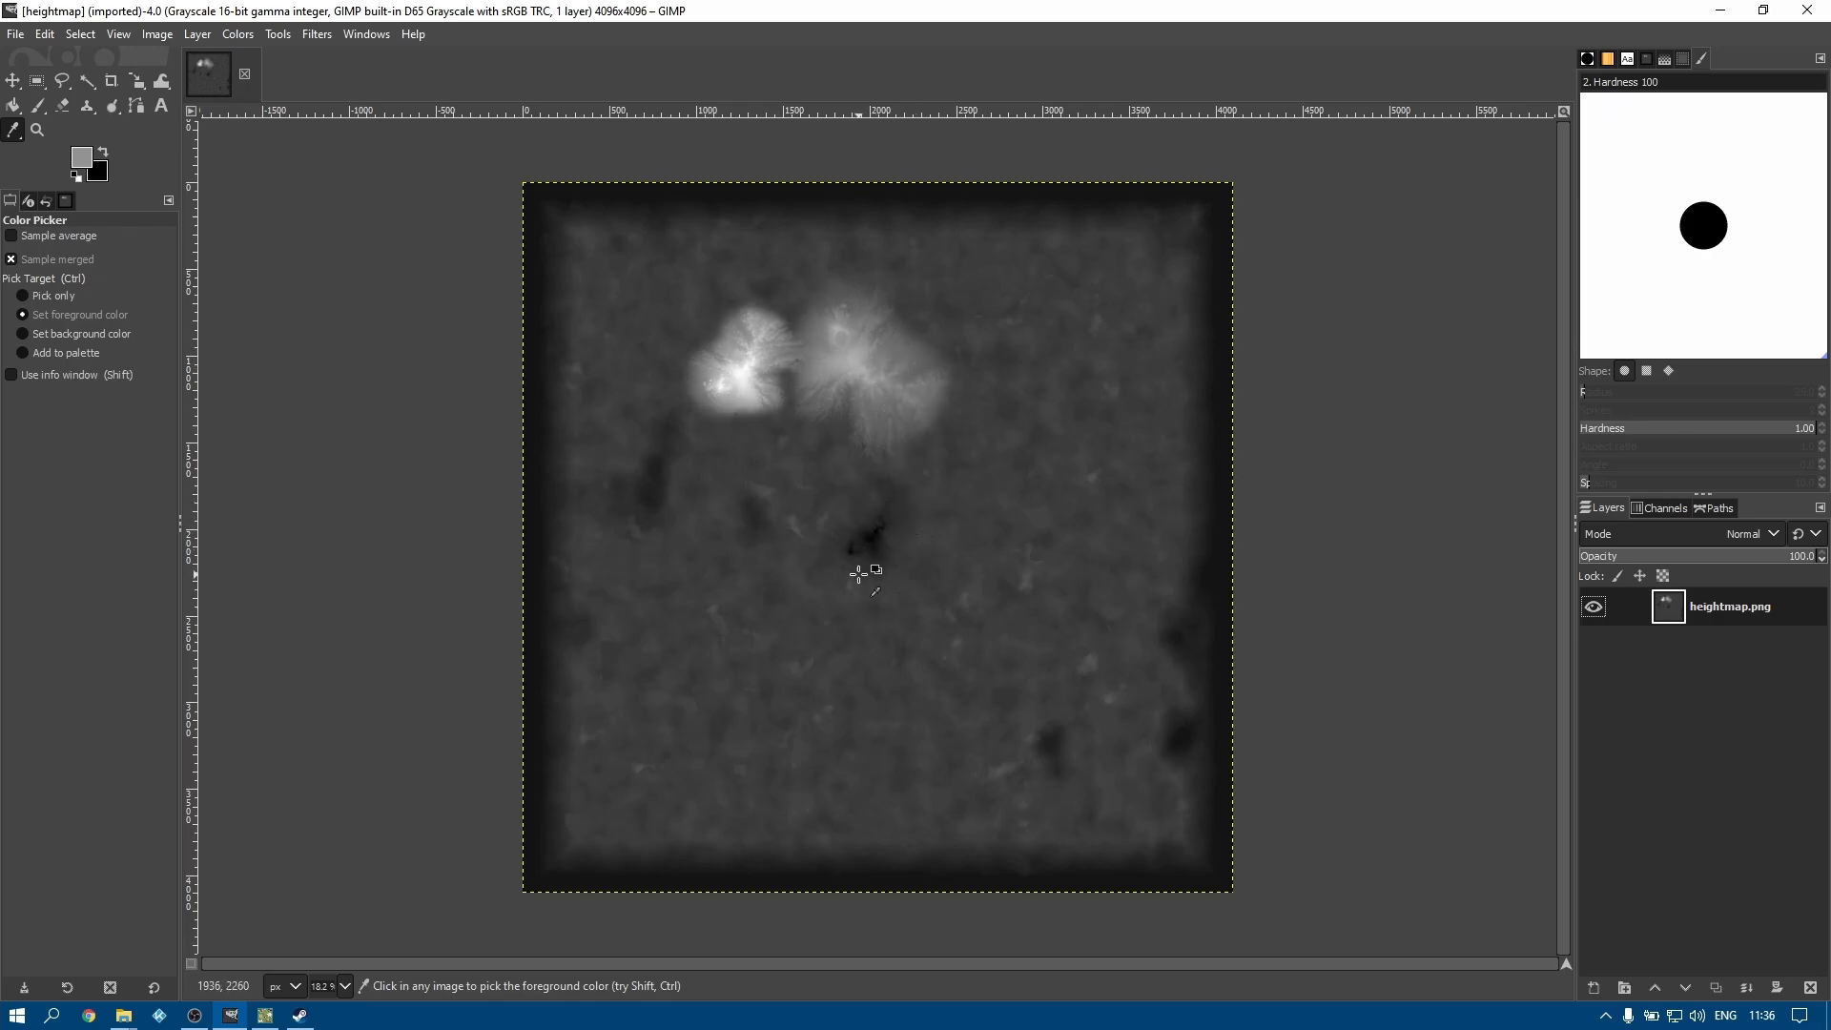
Add a new 4096 × 4096 px transparent layer named "water" above the heightmap layer
scroll(863, 463, "up", 3)
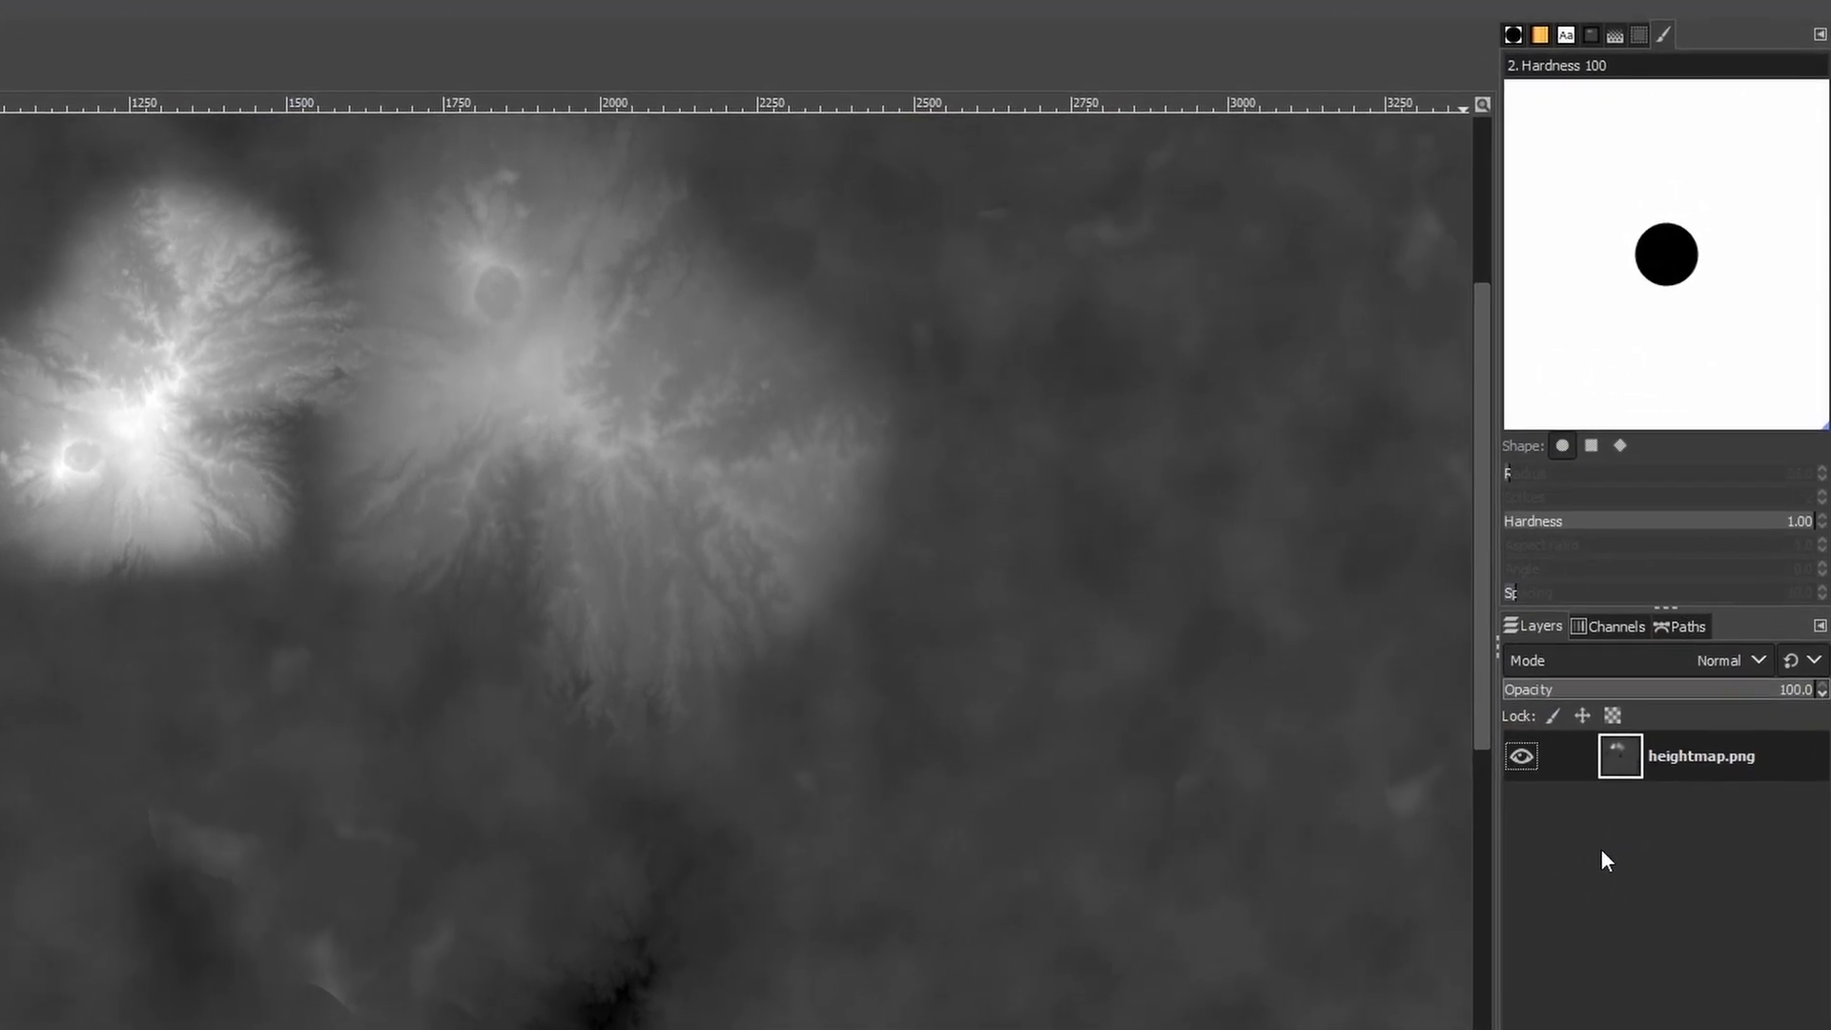
right_click(1652, 688)
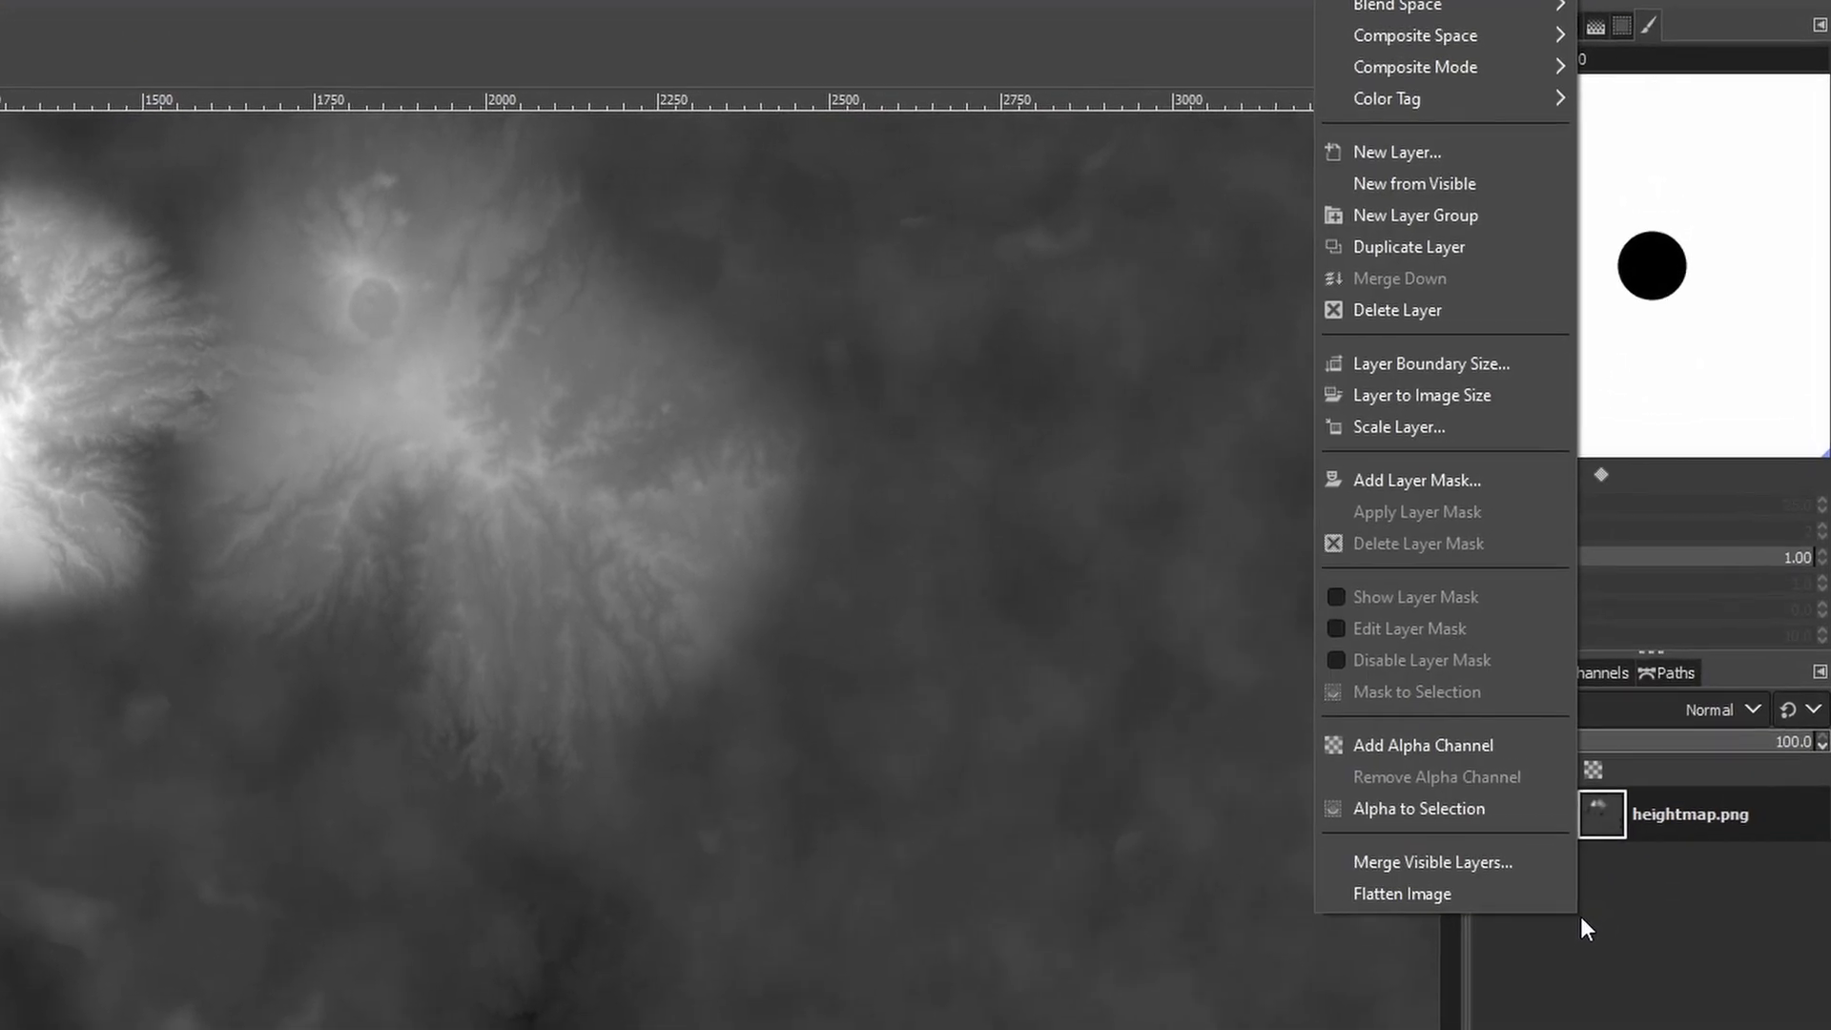
left_click(1400, 152)
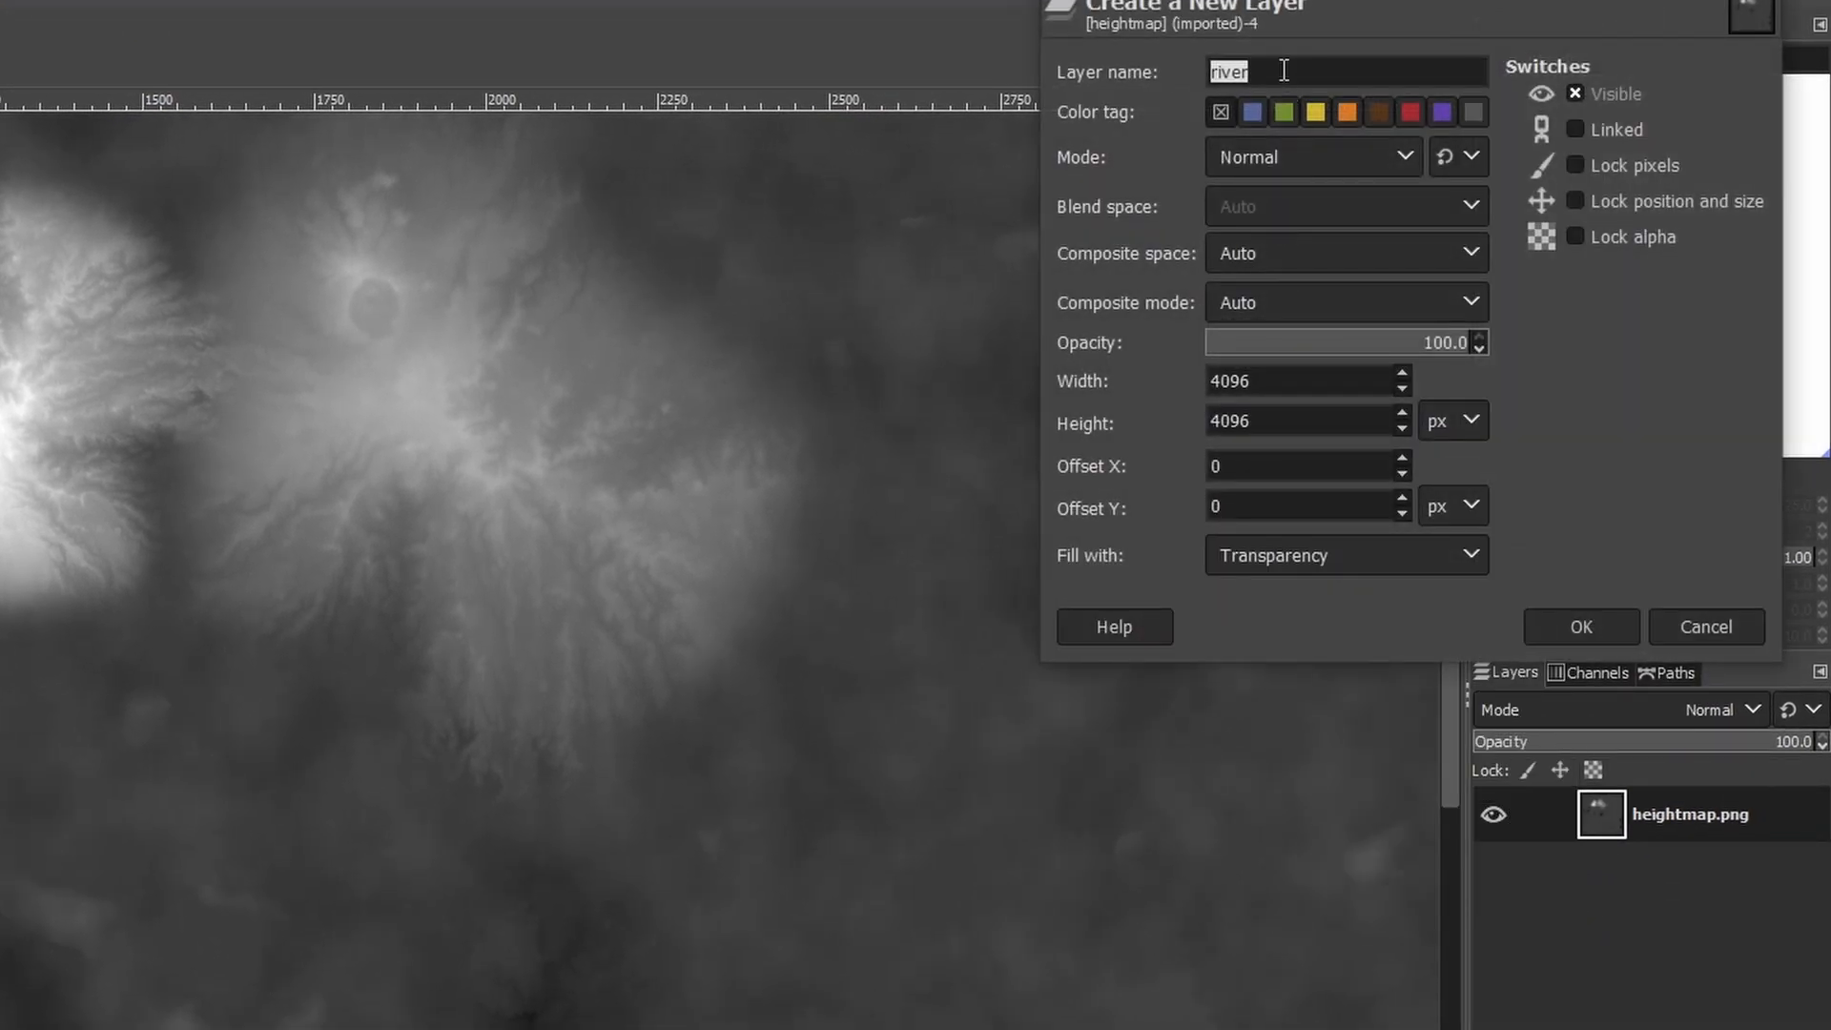
type("water")
left_click(1585, 626)
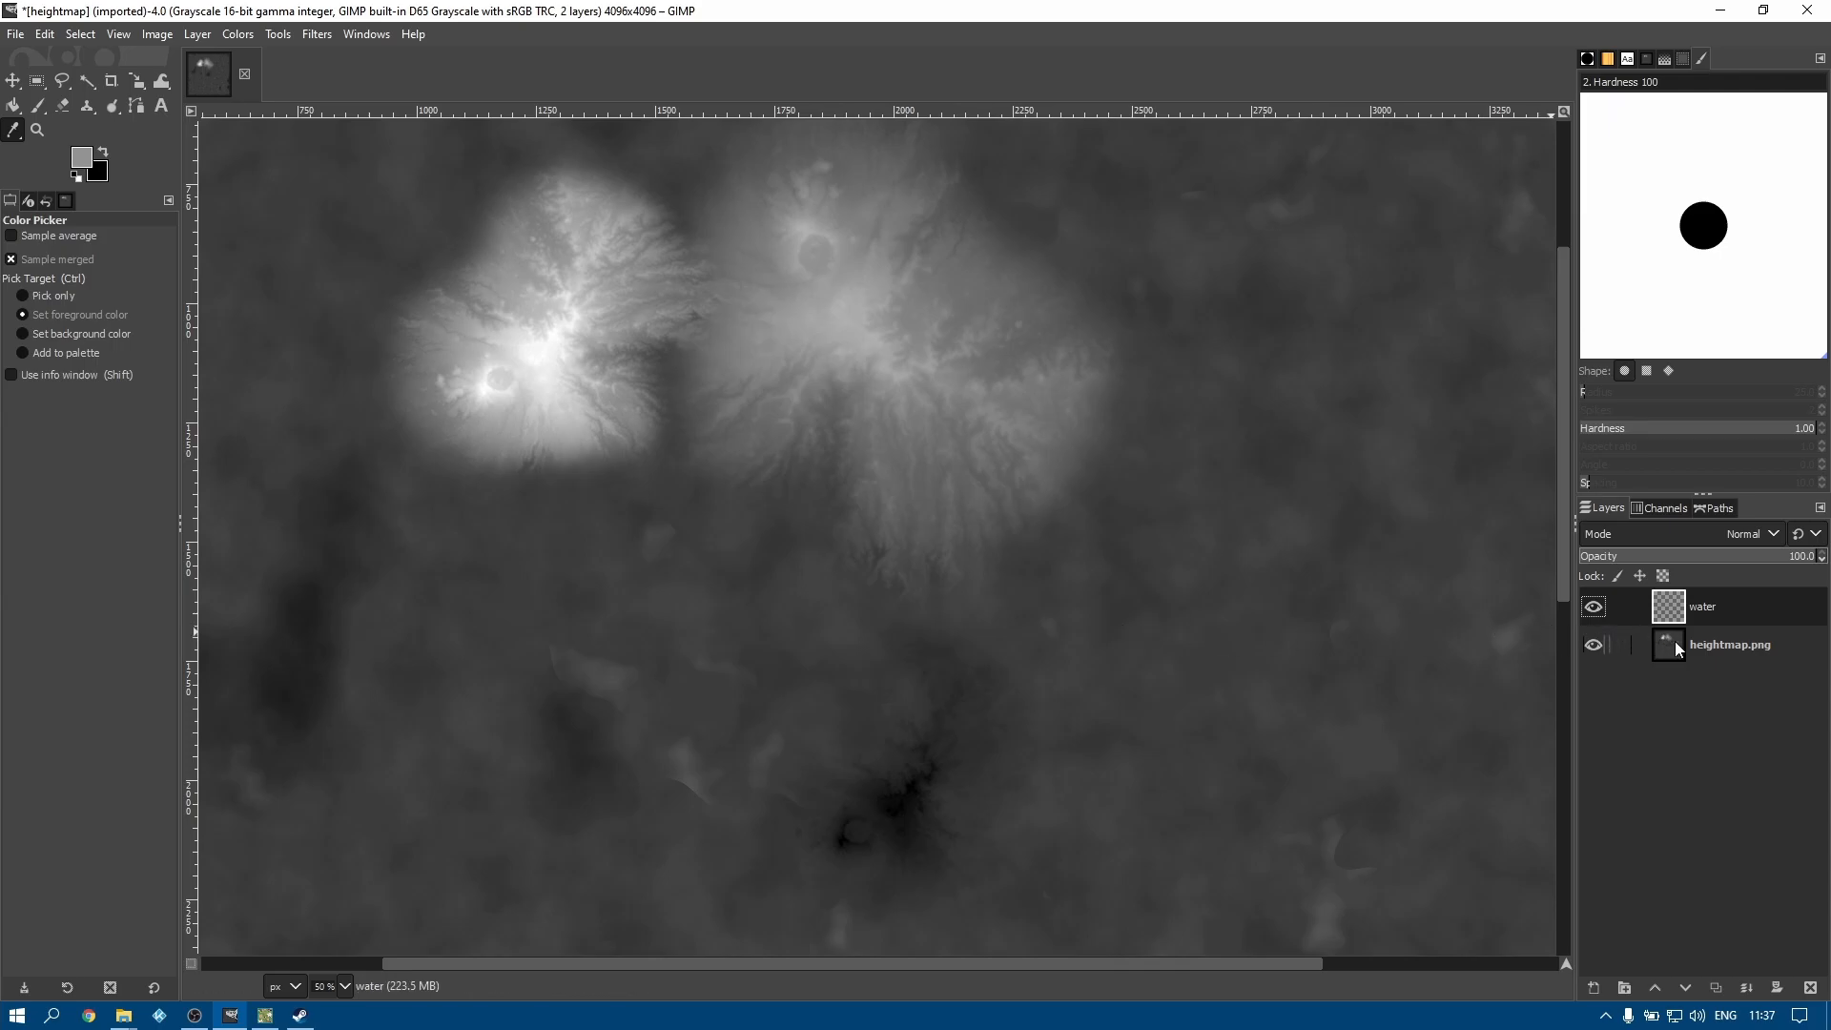
Make heightmap.png the active layer and set up the Eraser with size 162 and hardness 27
left_click(1719, 643)
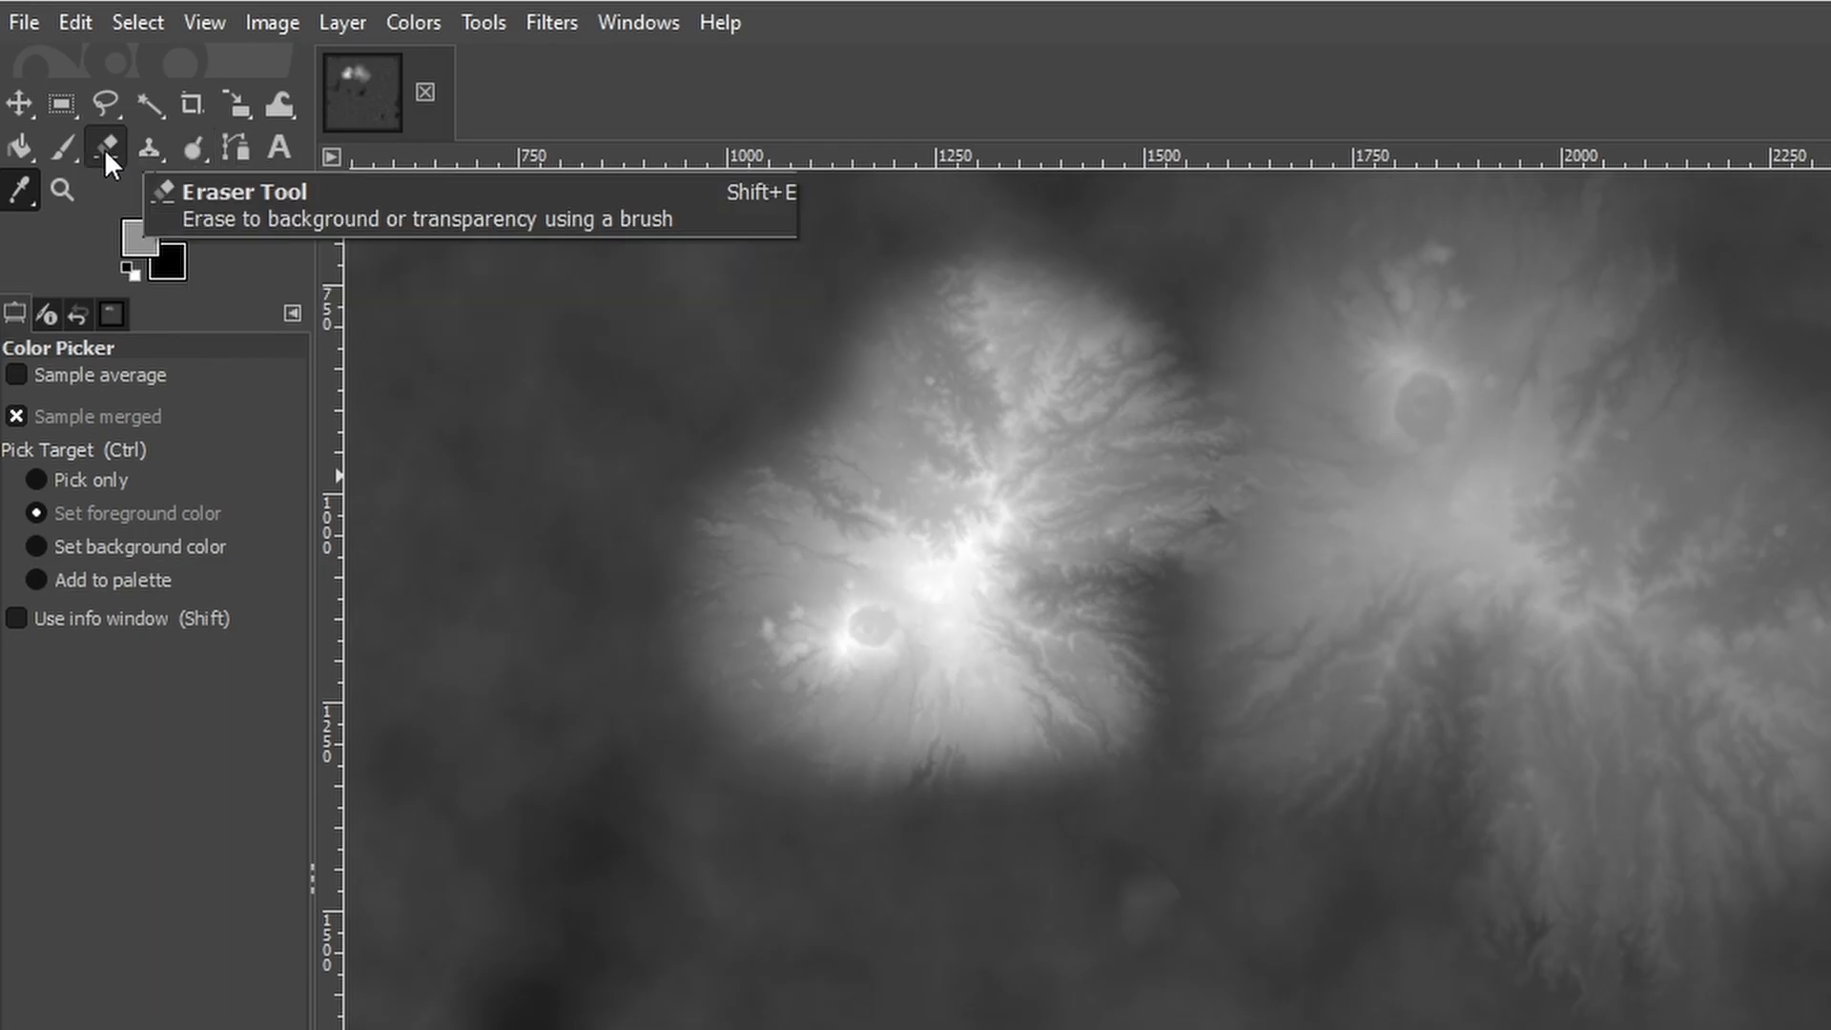
left_click(105, 147)
left_click_drag(84, 551, 70, 551)
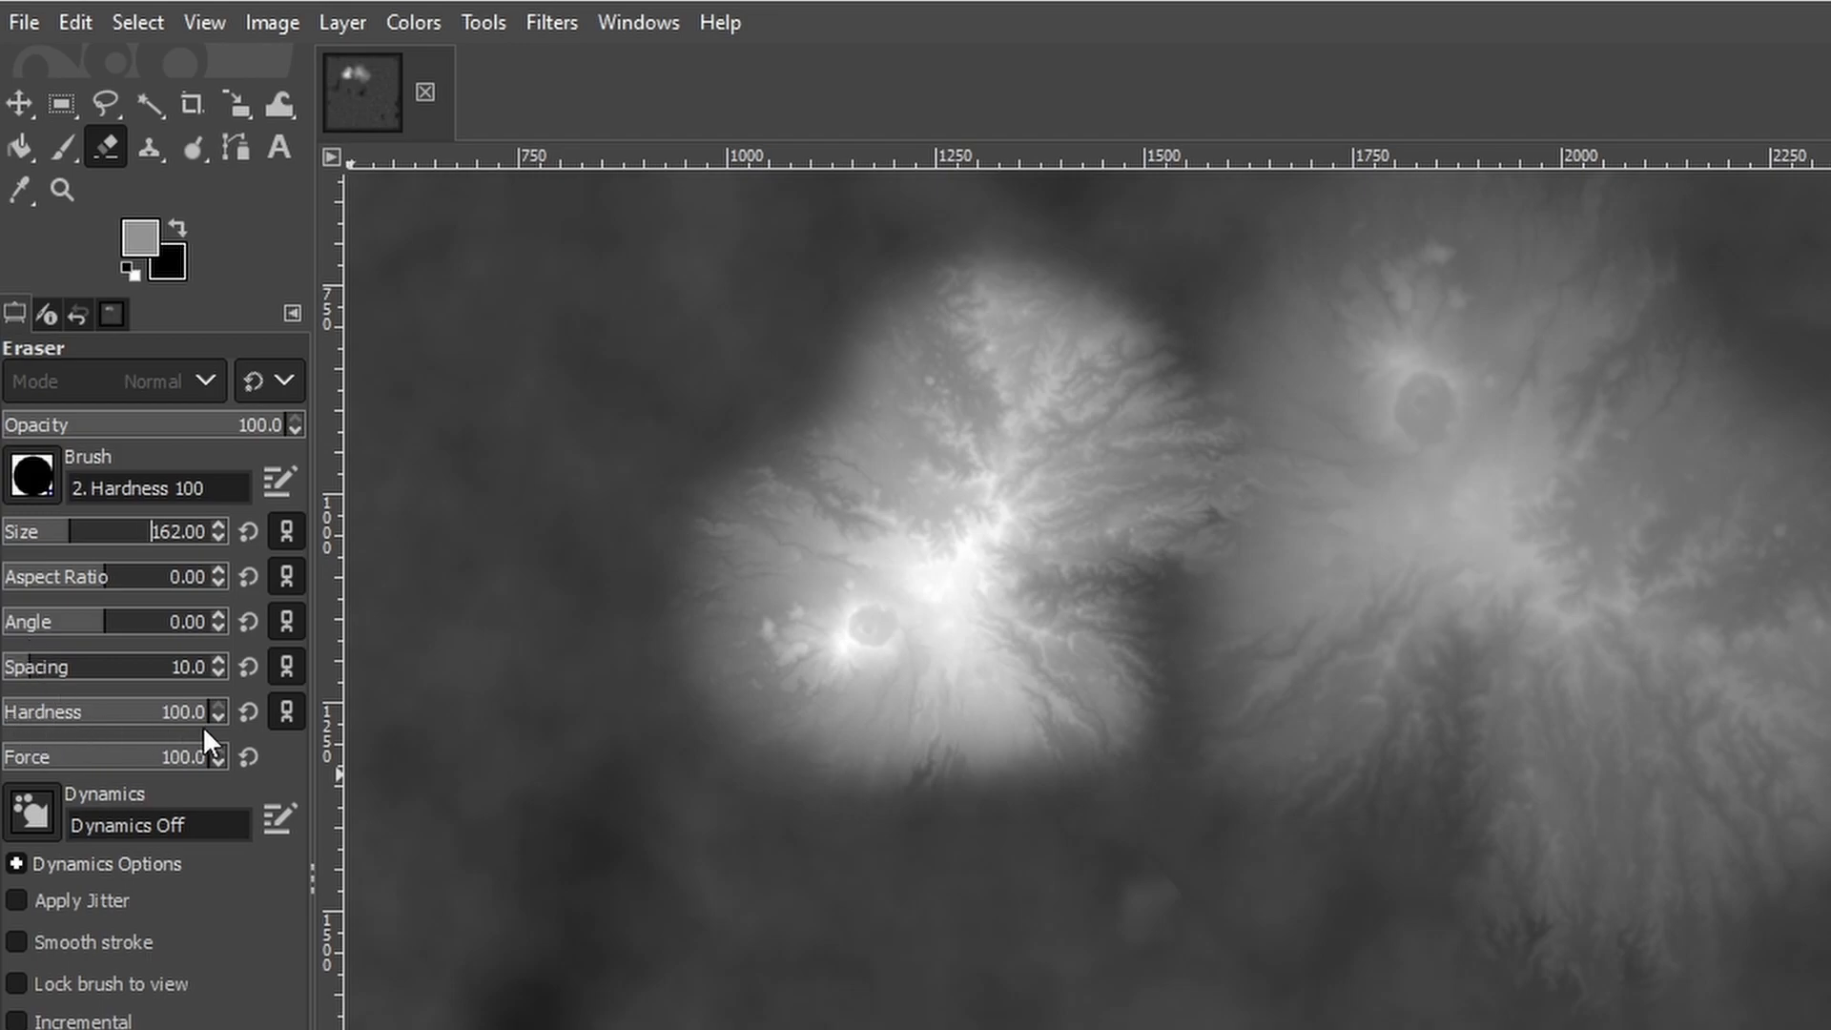
left_click_drag(196, 732, 59, 740)
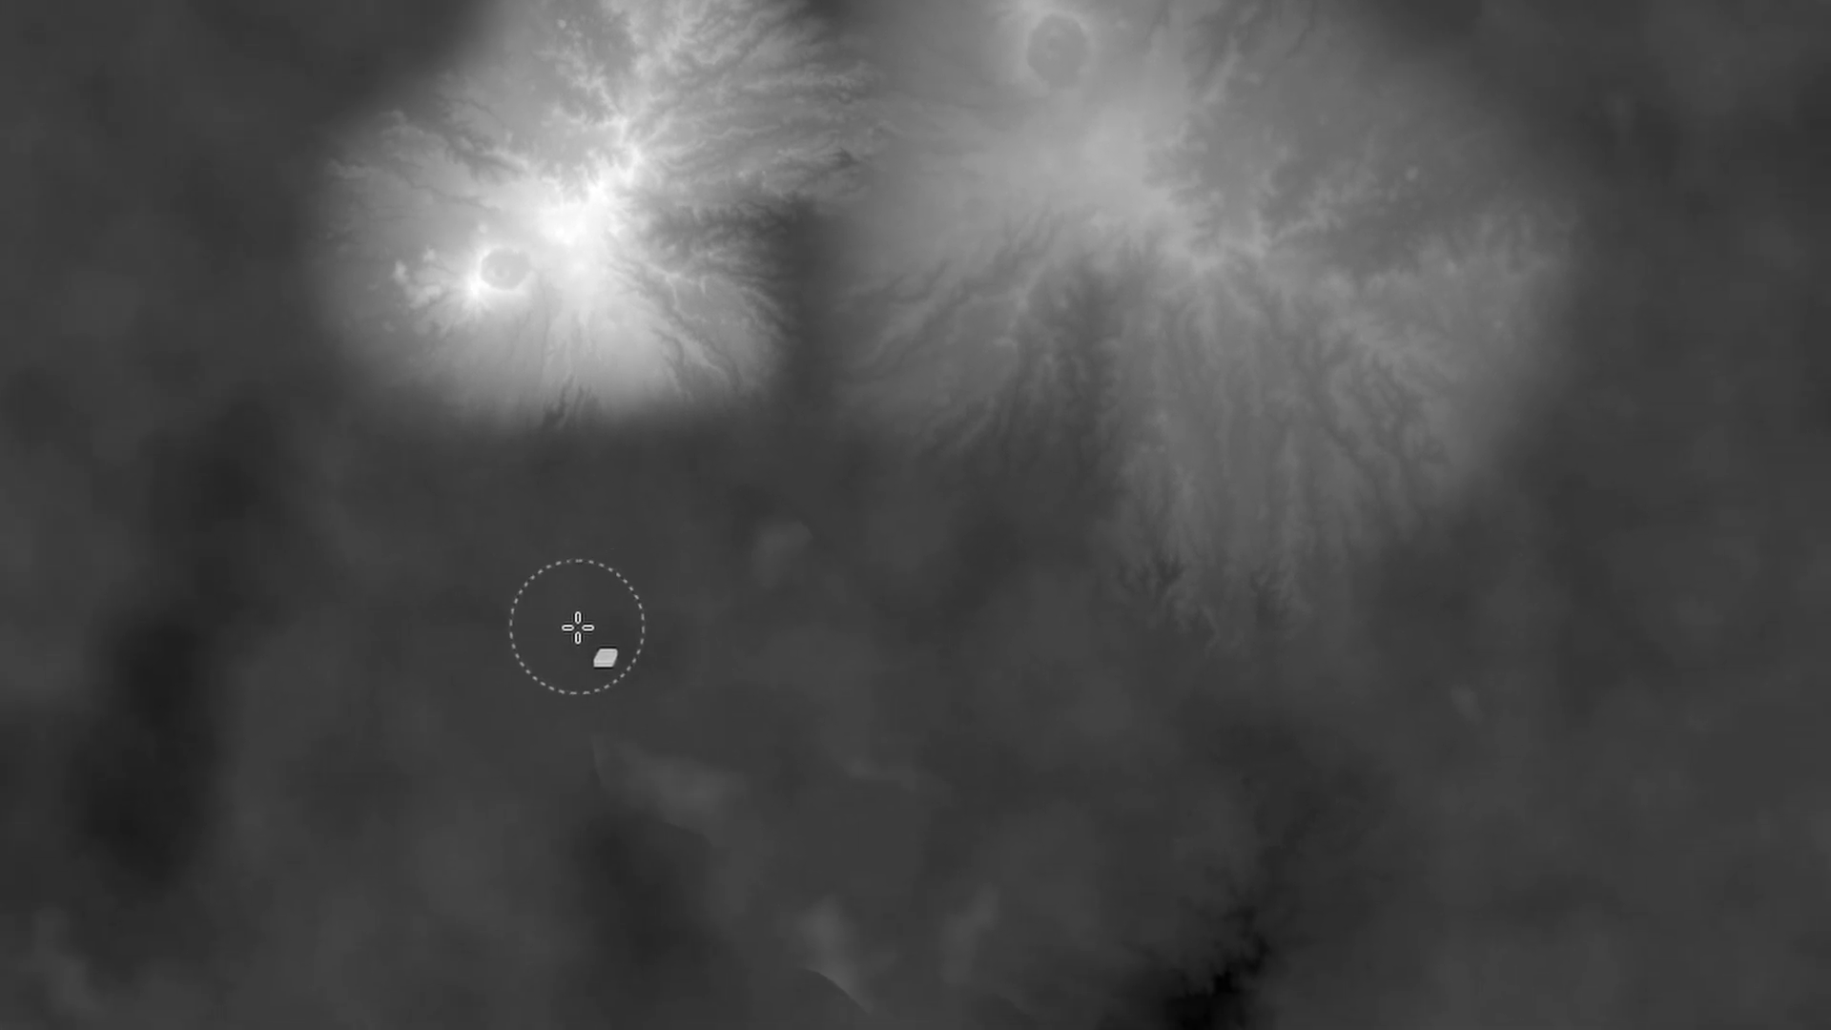
Erase three separate soft-edged spots in a horizontal row on the flat terrain below the bright mountains
left_click(577, 627)
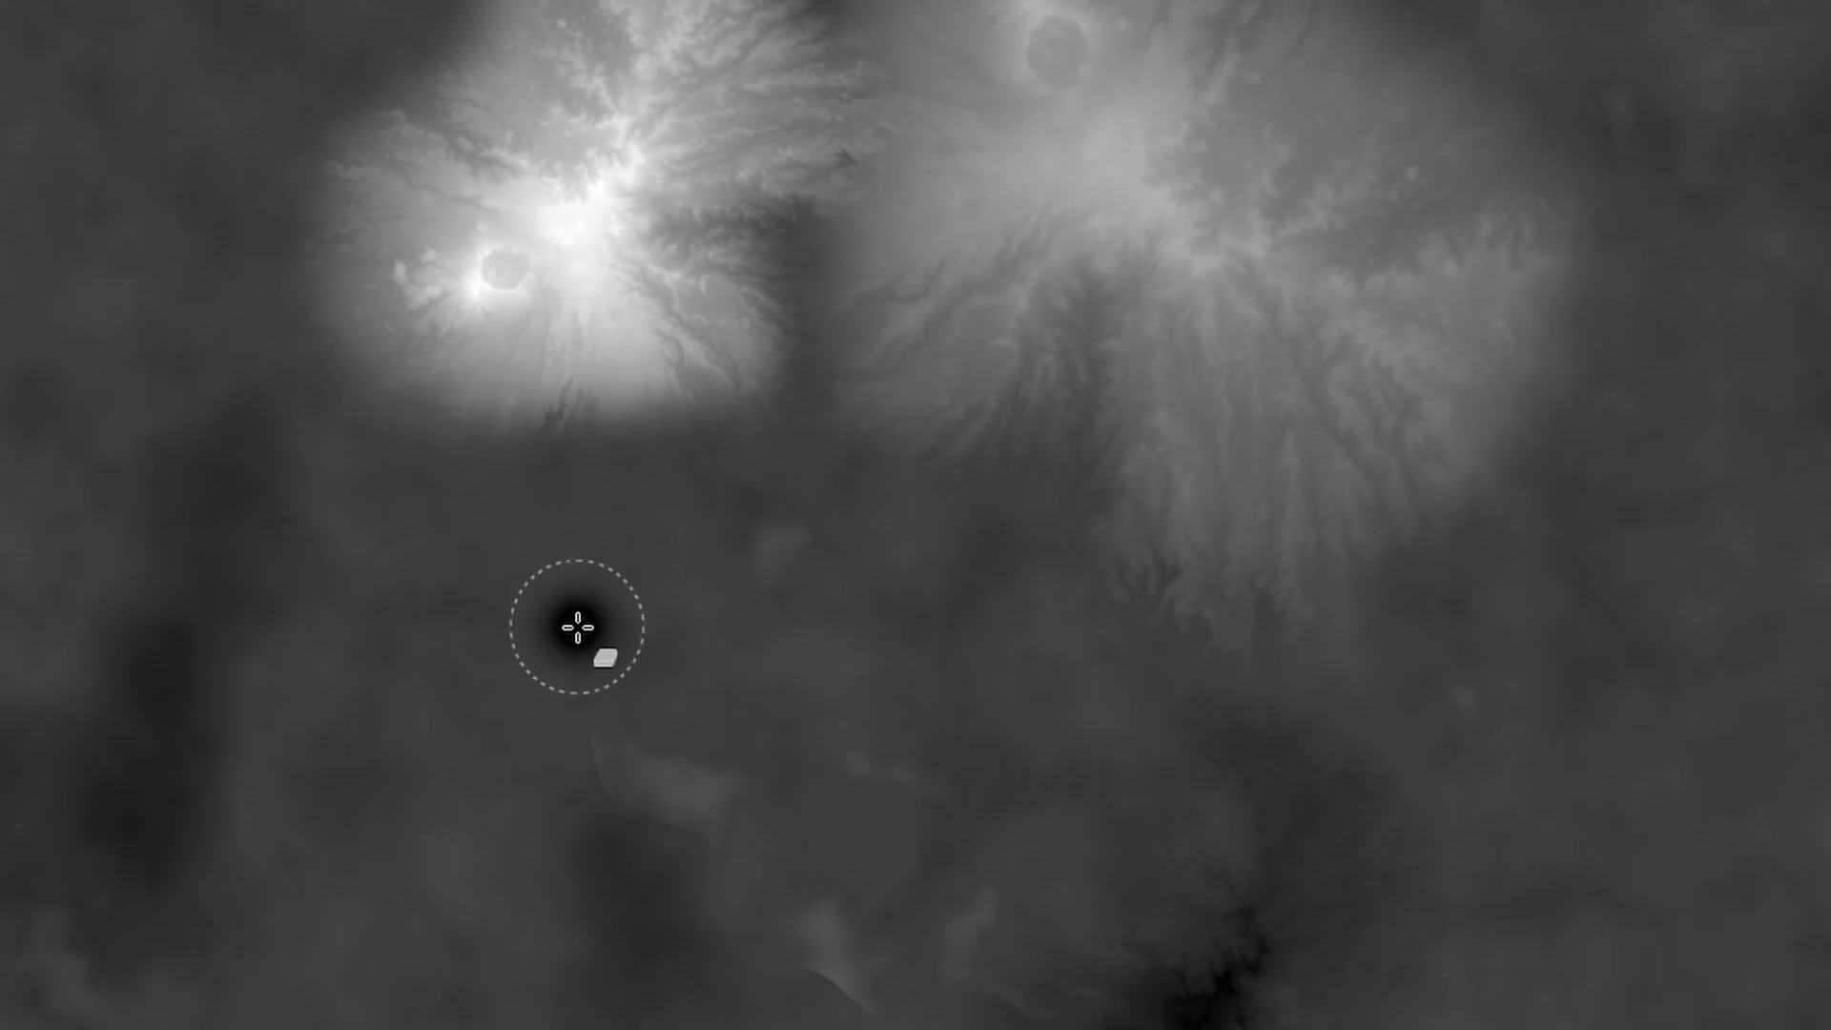
left_click(760, 627)
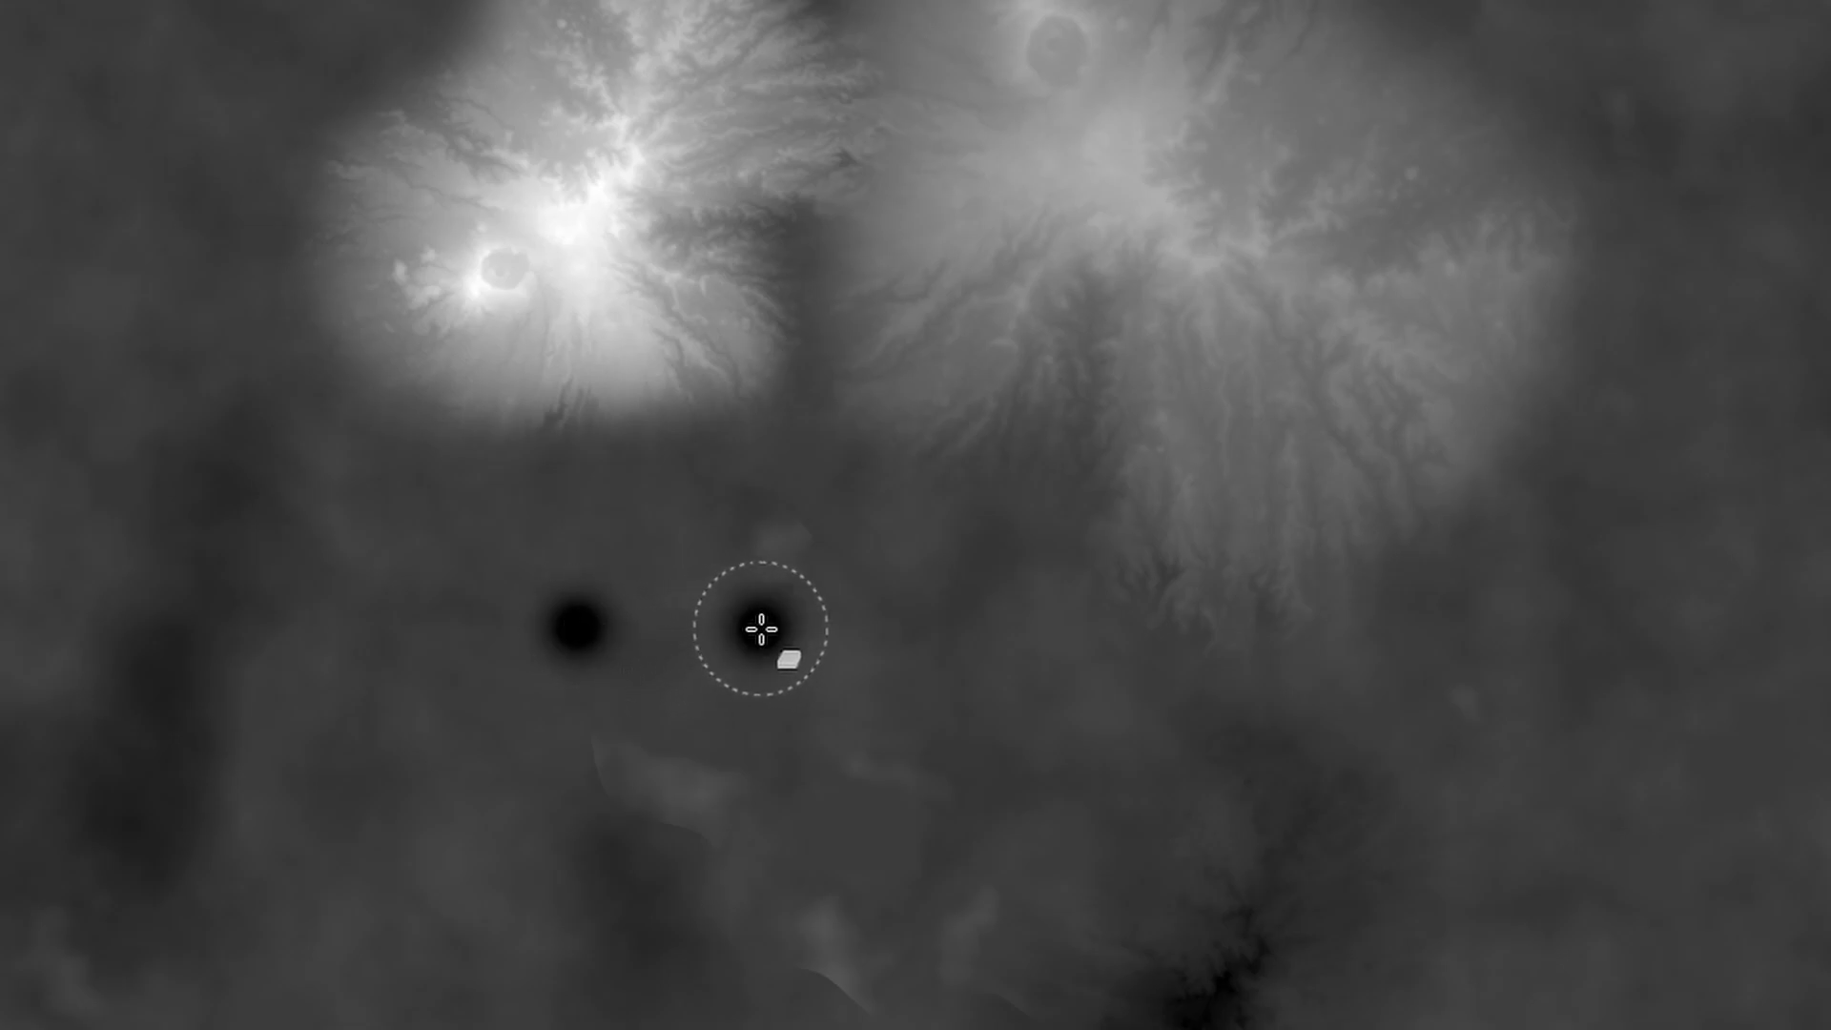
left_click(936, 631)
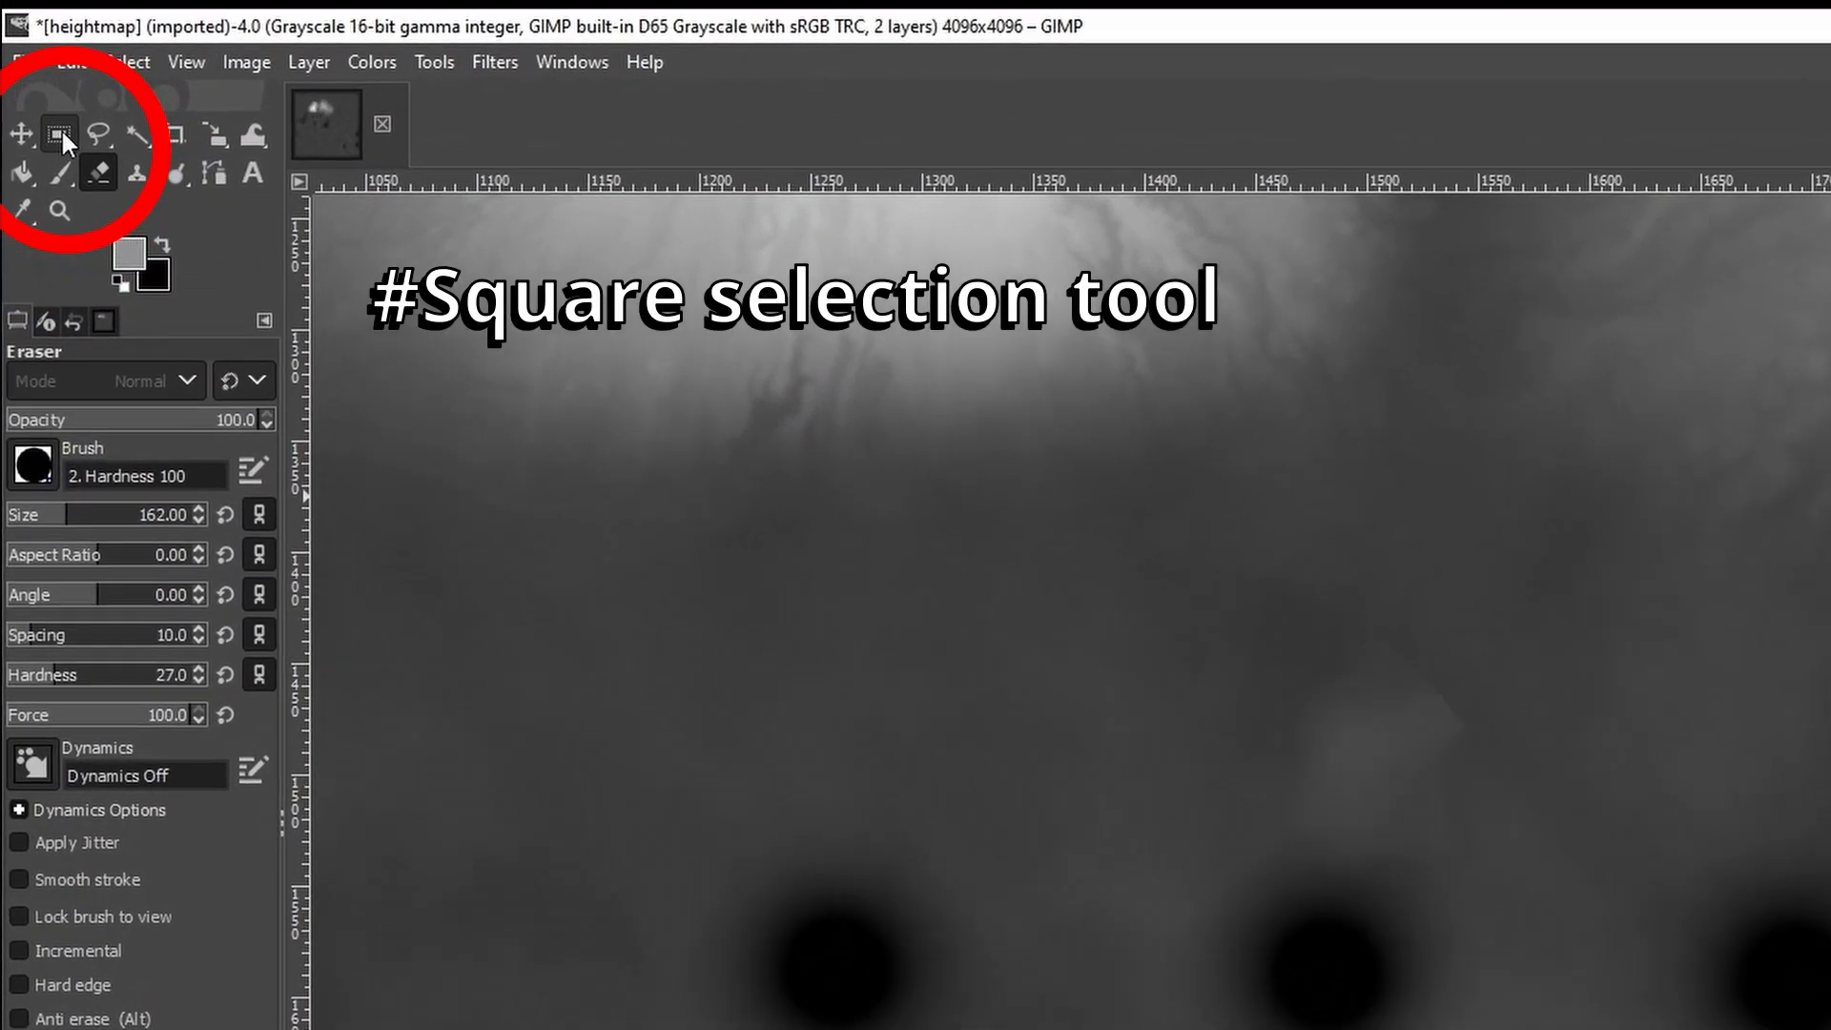
Fill a rectangle of about 180 × 152 px around the left hole on the water layer with dark grey sampled from that hole's outer slope
left_click(48, 107)
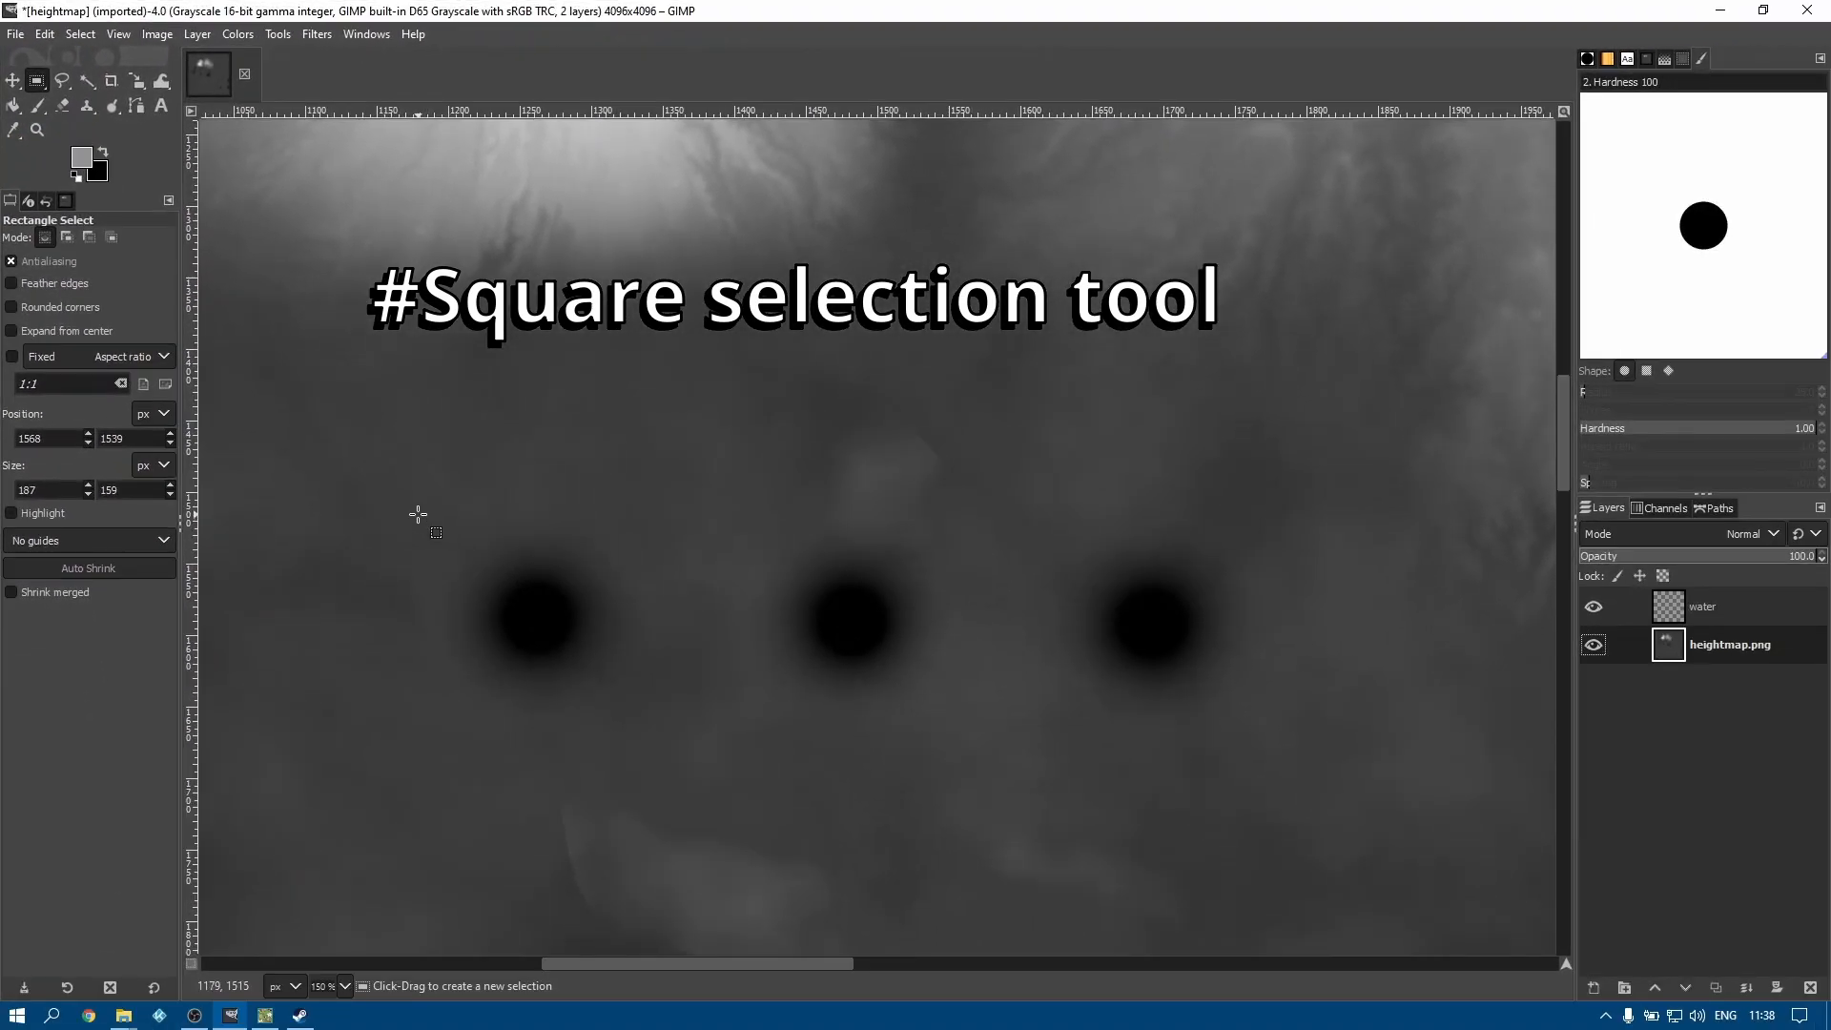
left_click_drag(409, 509, 665, 725)
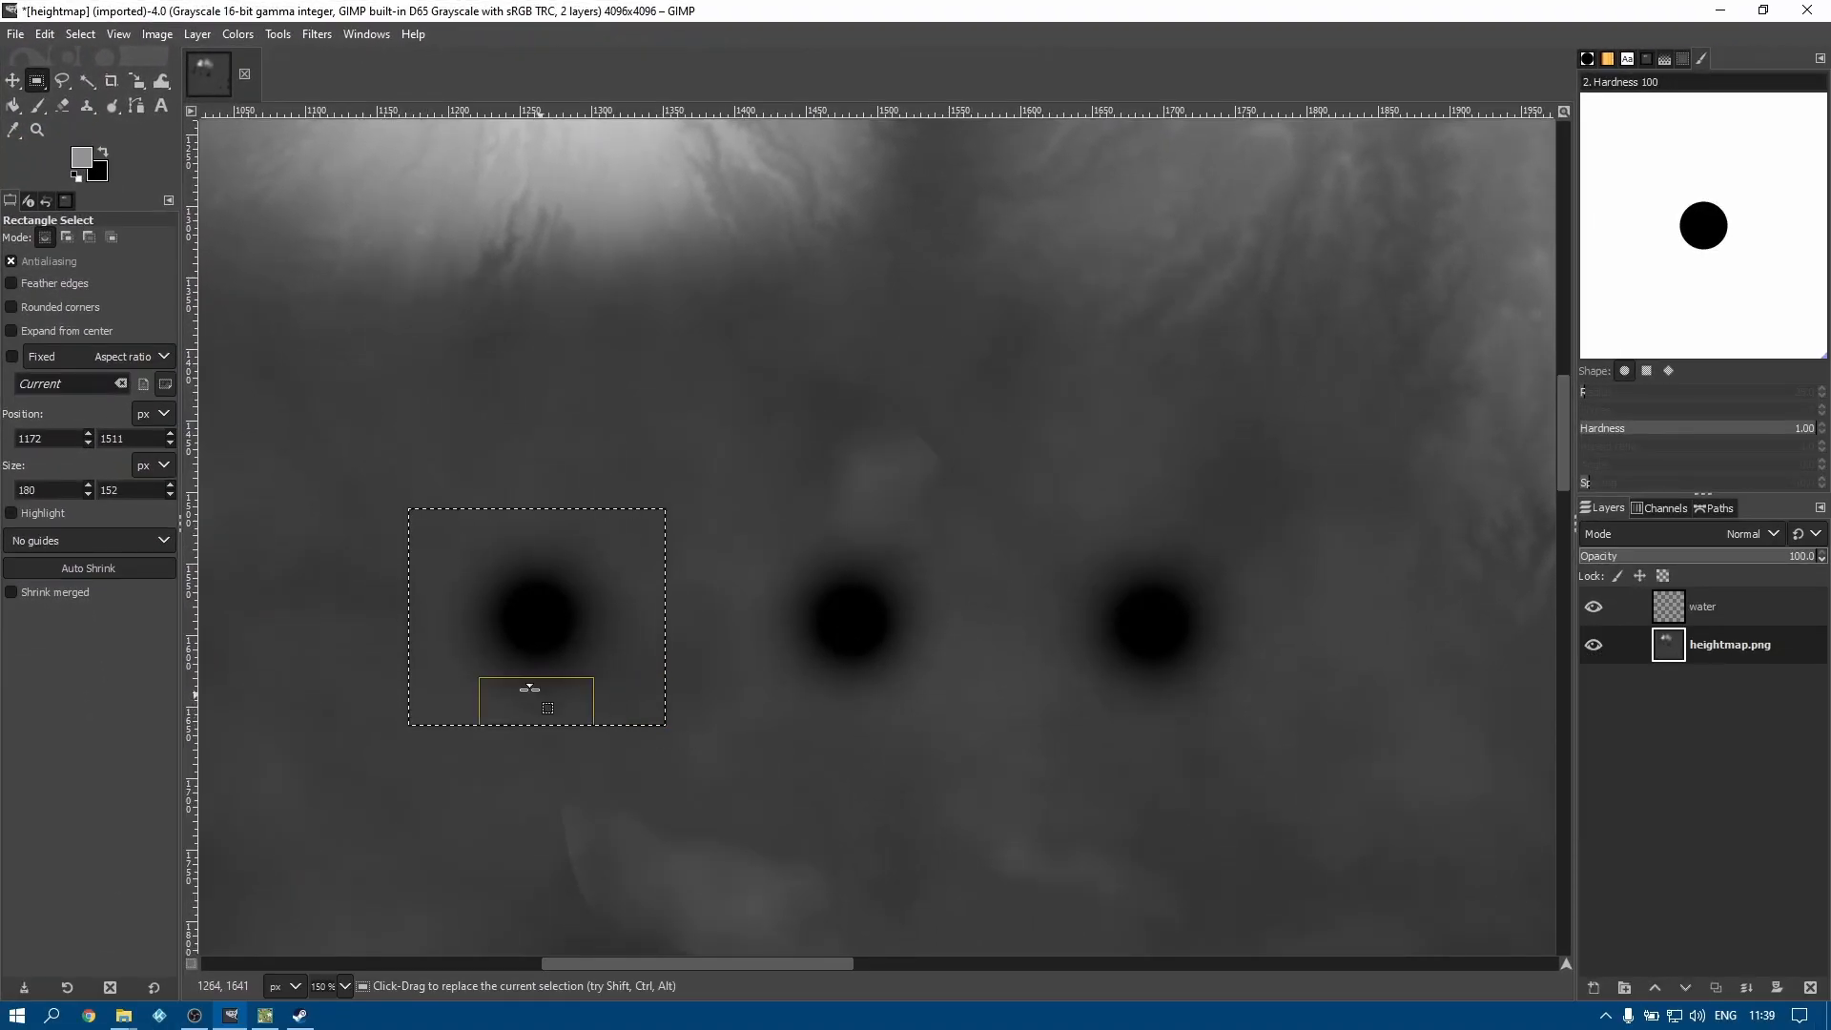
left_click(14, 131)
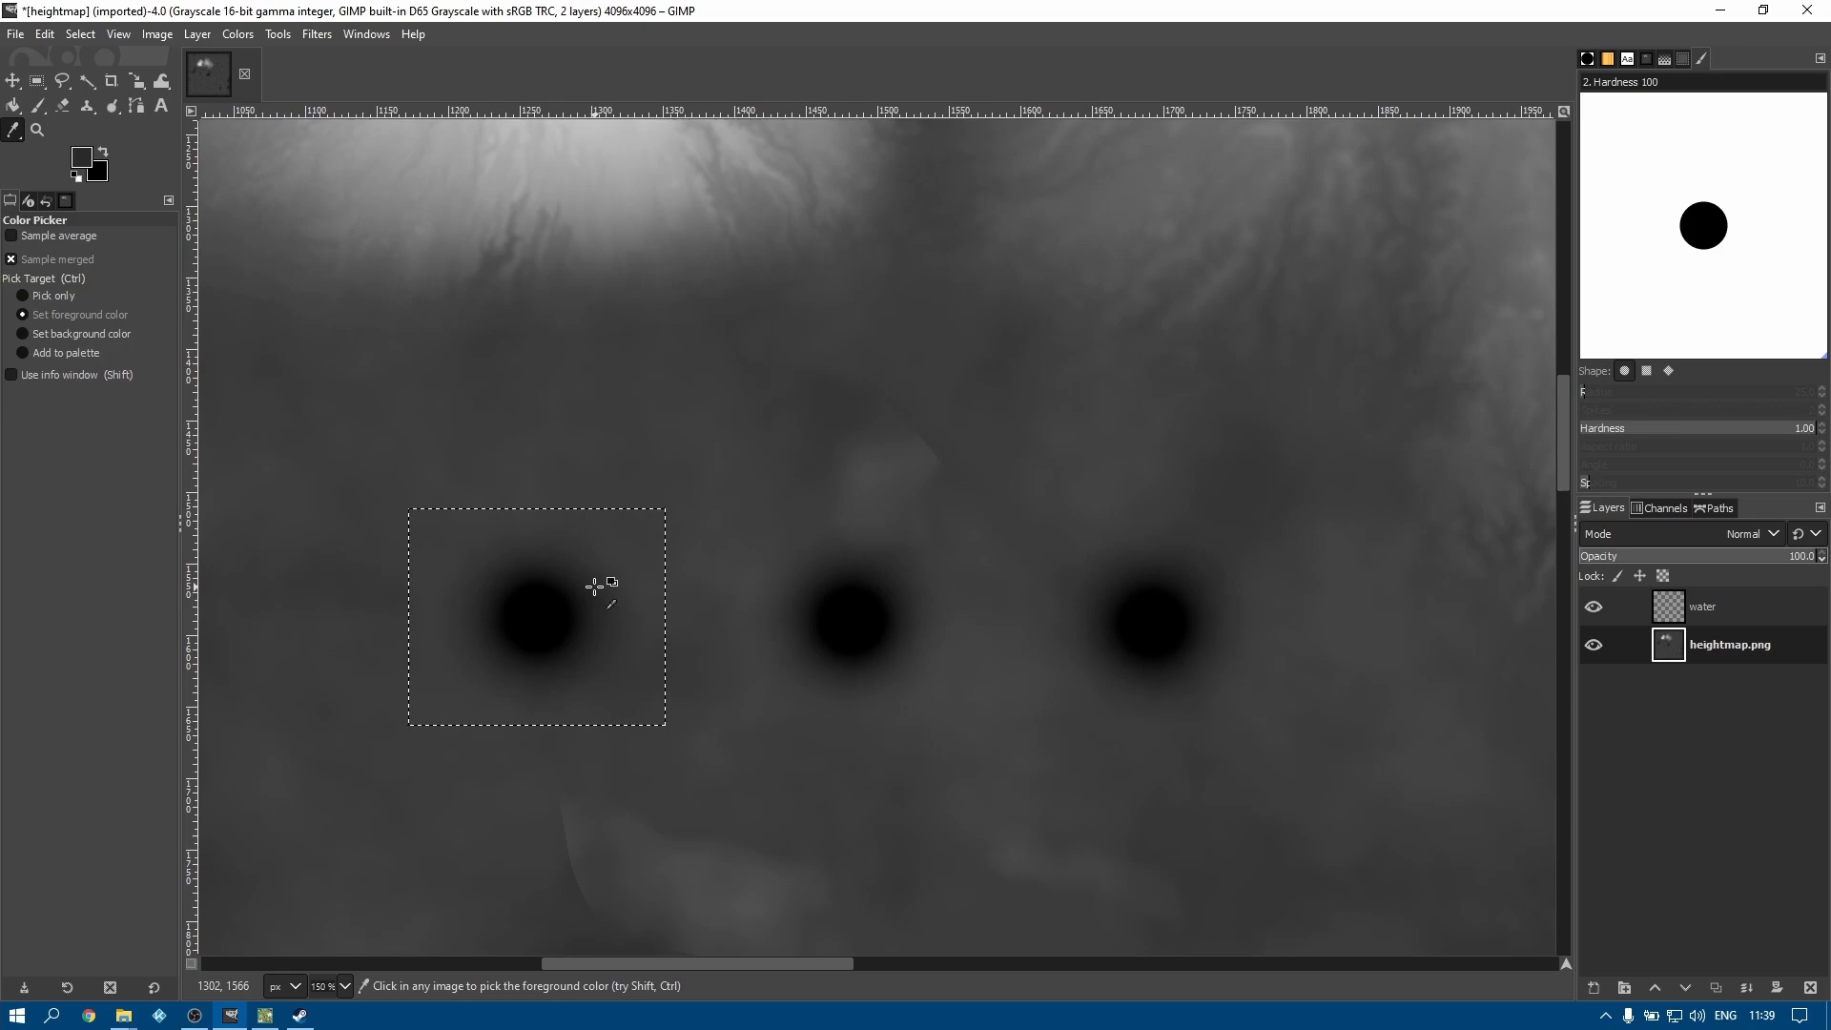
left_click(15, 108)
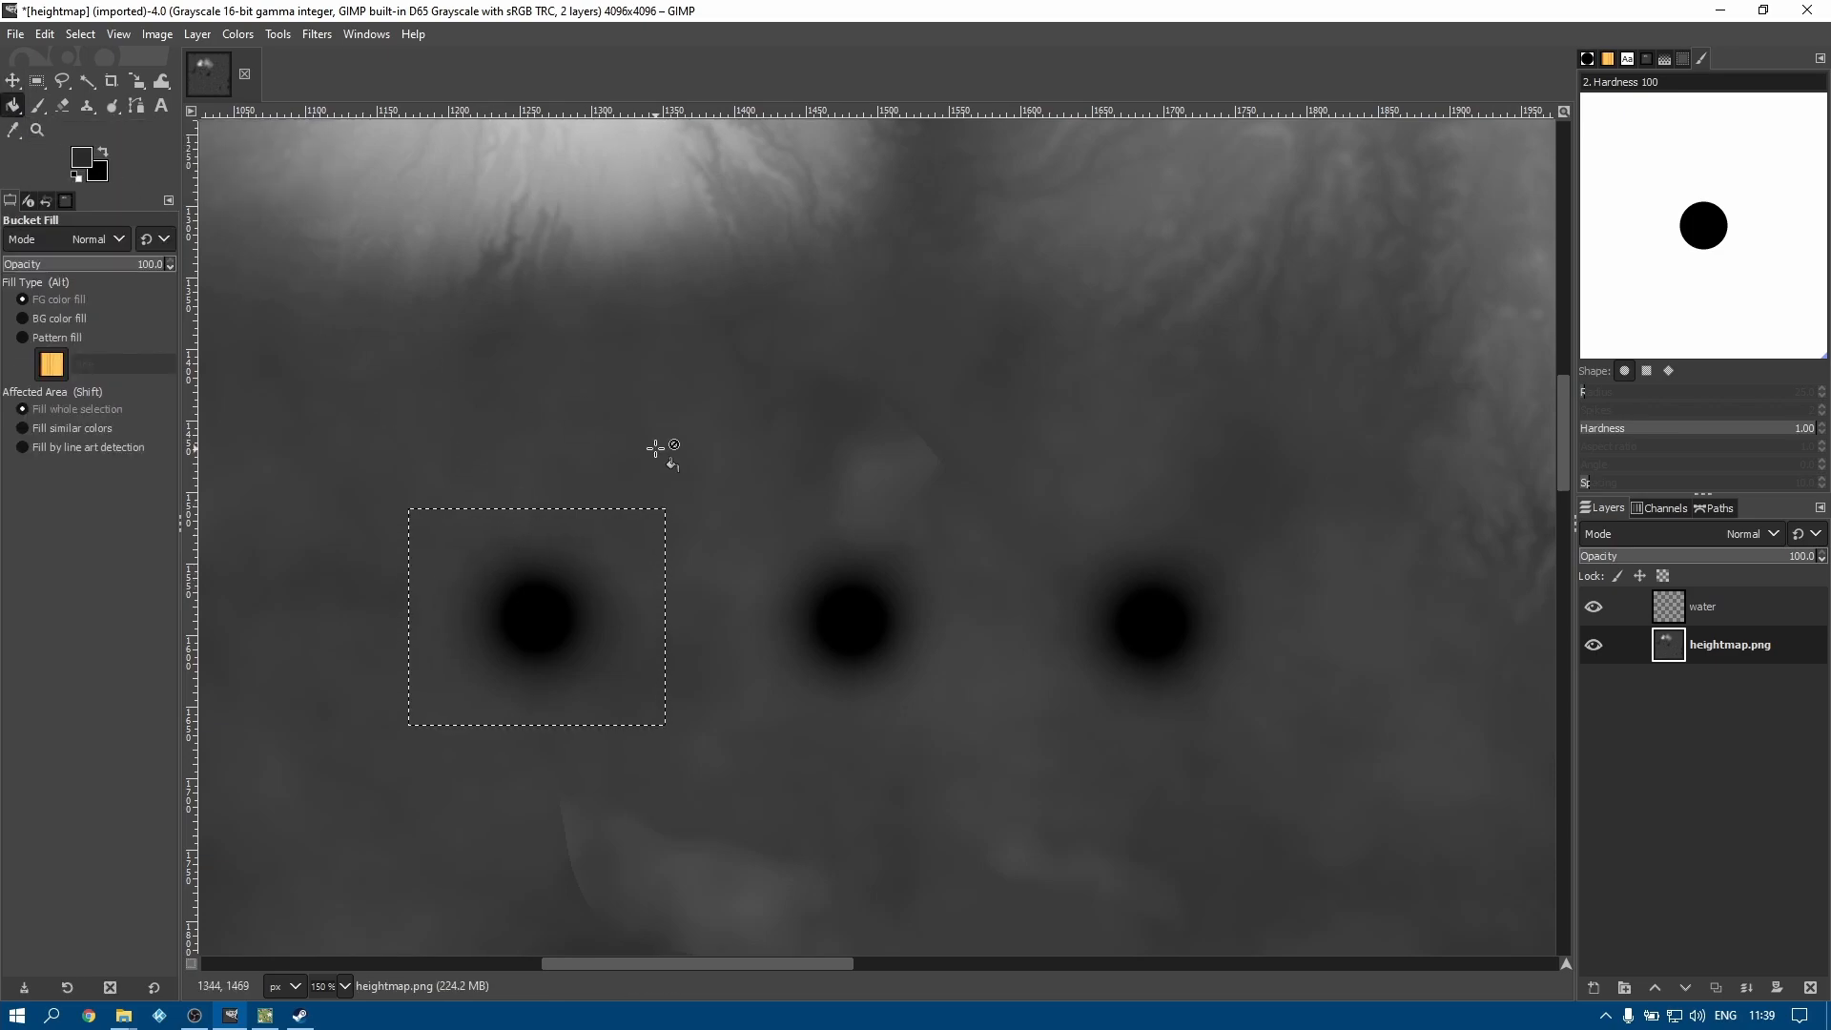
left_click(1744, 610)
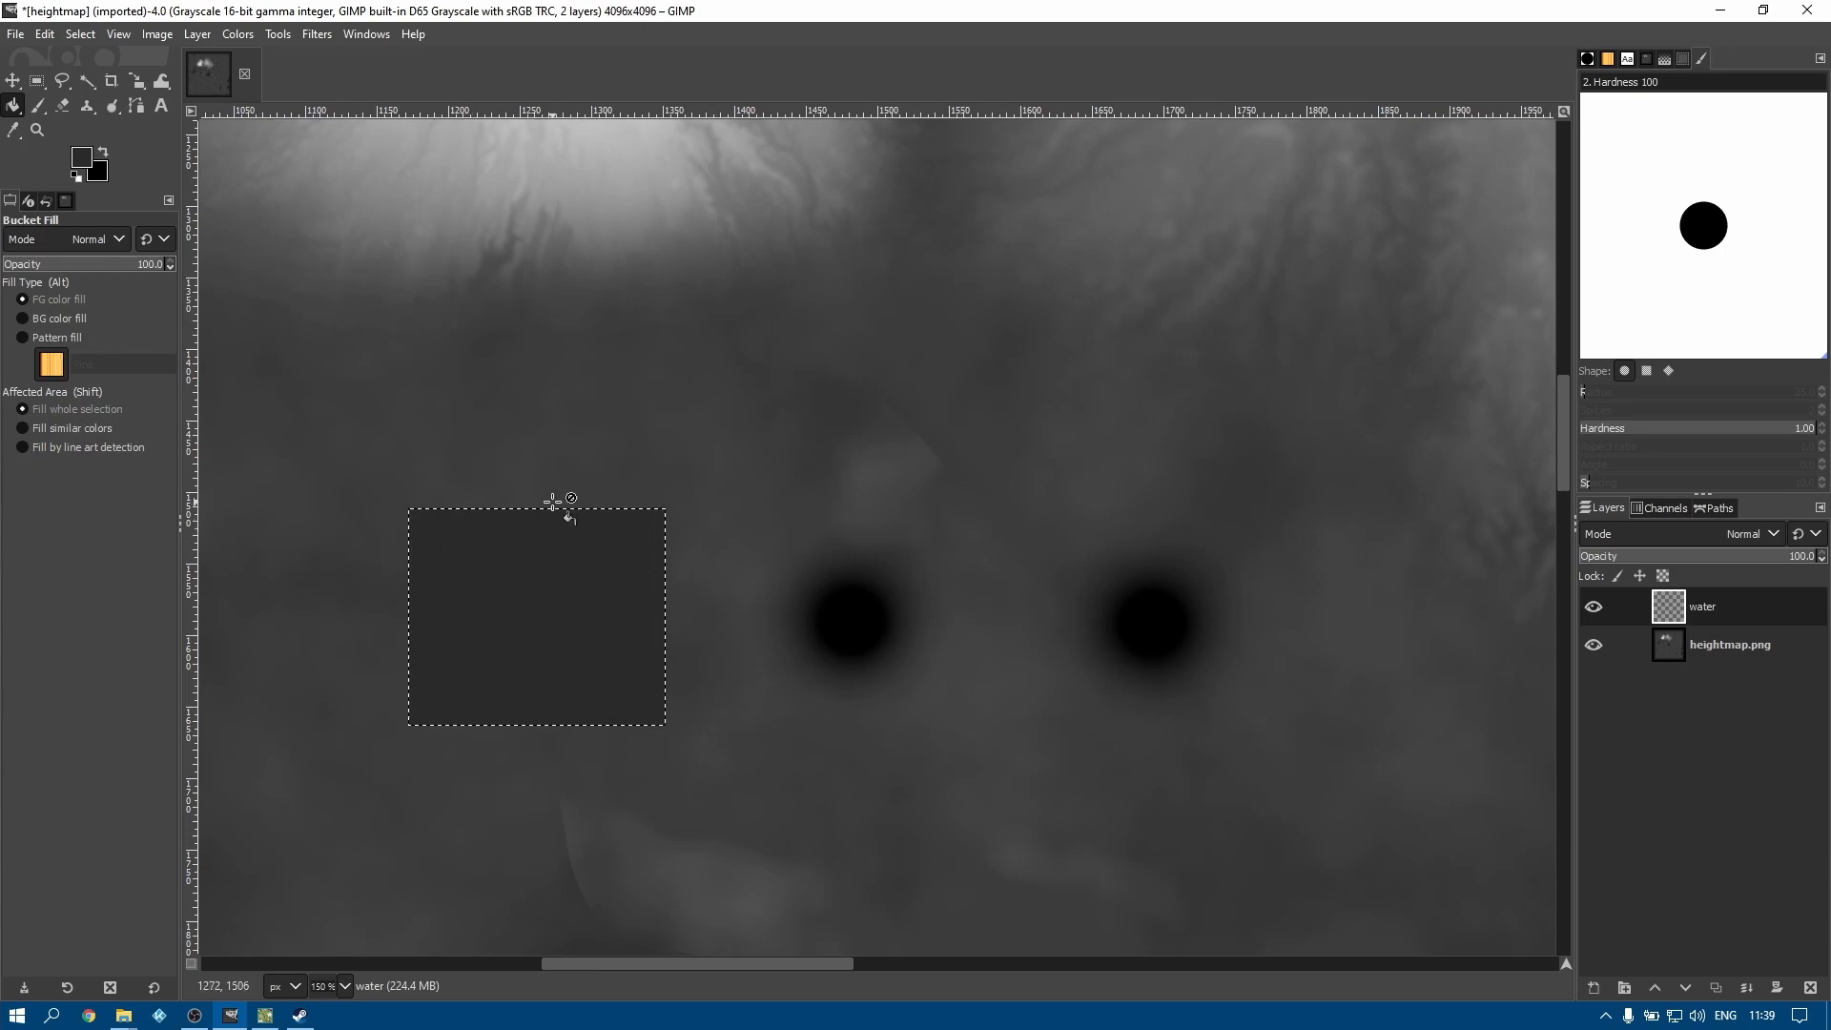
Fill a rectangle of about 180 × 152 px around the middle hole on the water layer with darker grey sampled from heightmap.png near that hole's edge
left_click(37, 81)
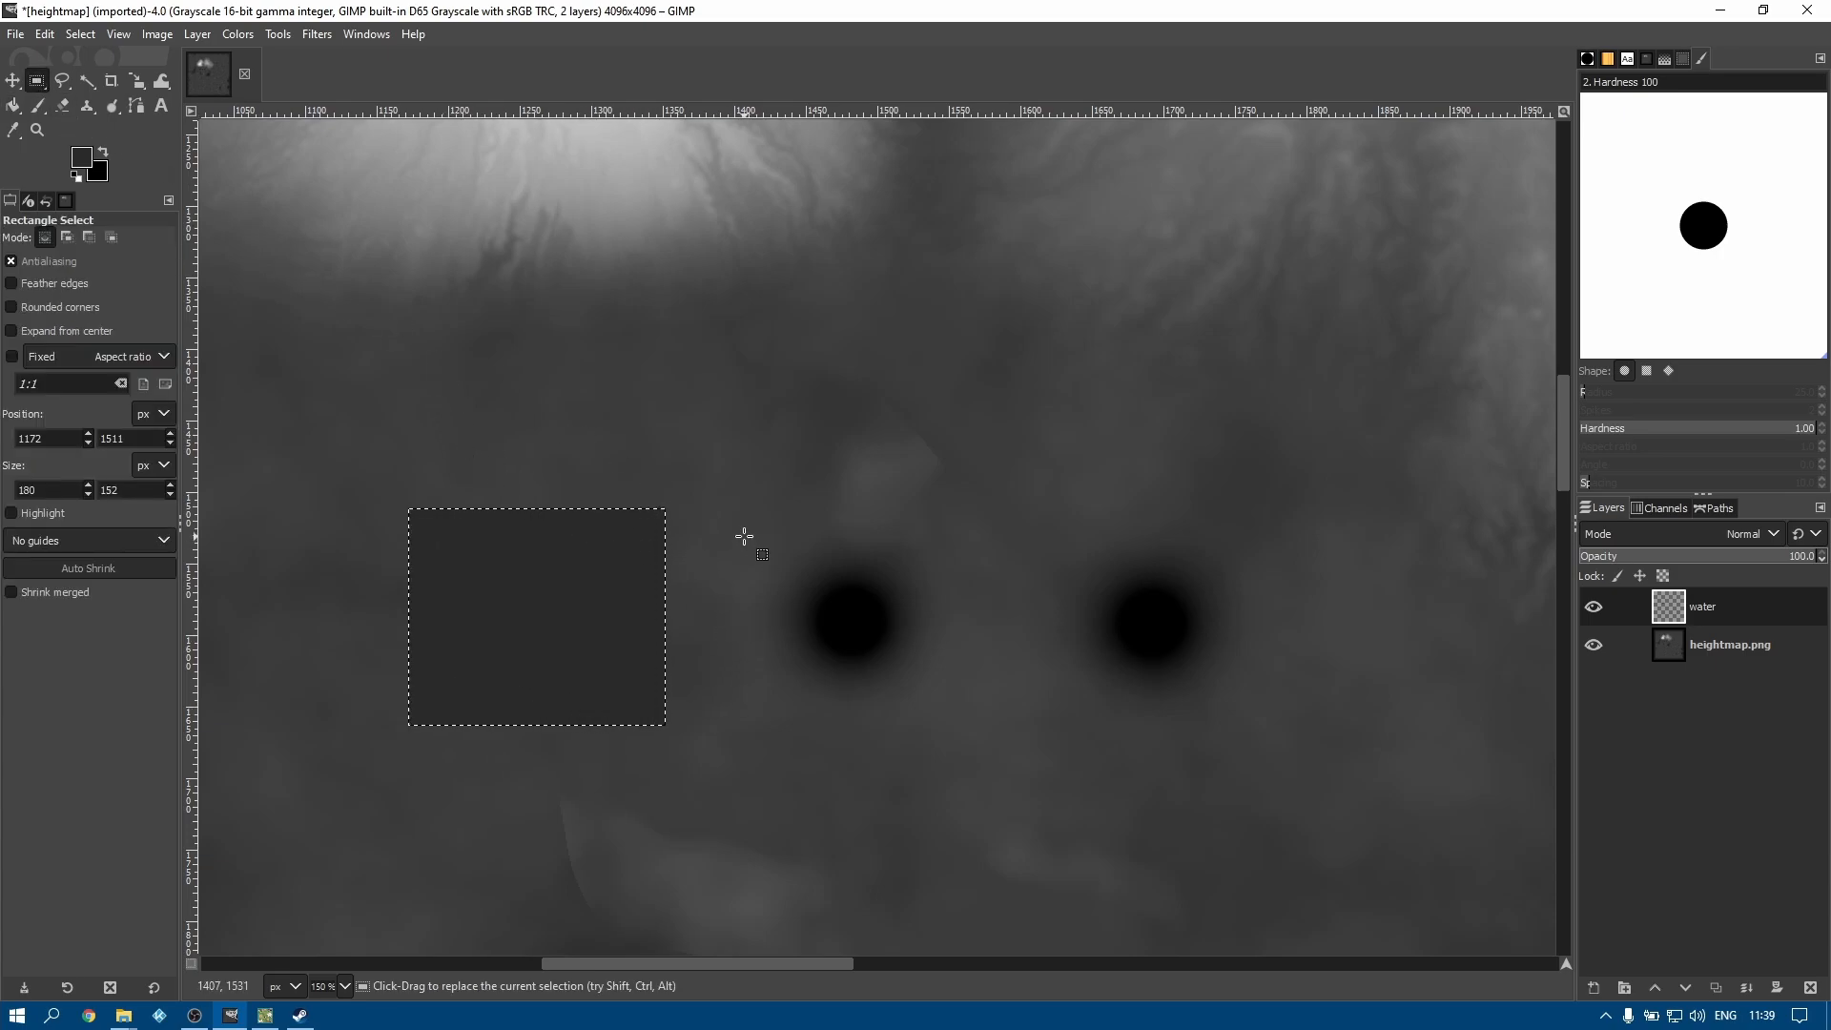
left_click_drag(731, 512, 989, 730)
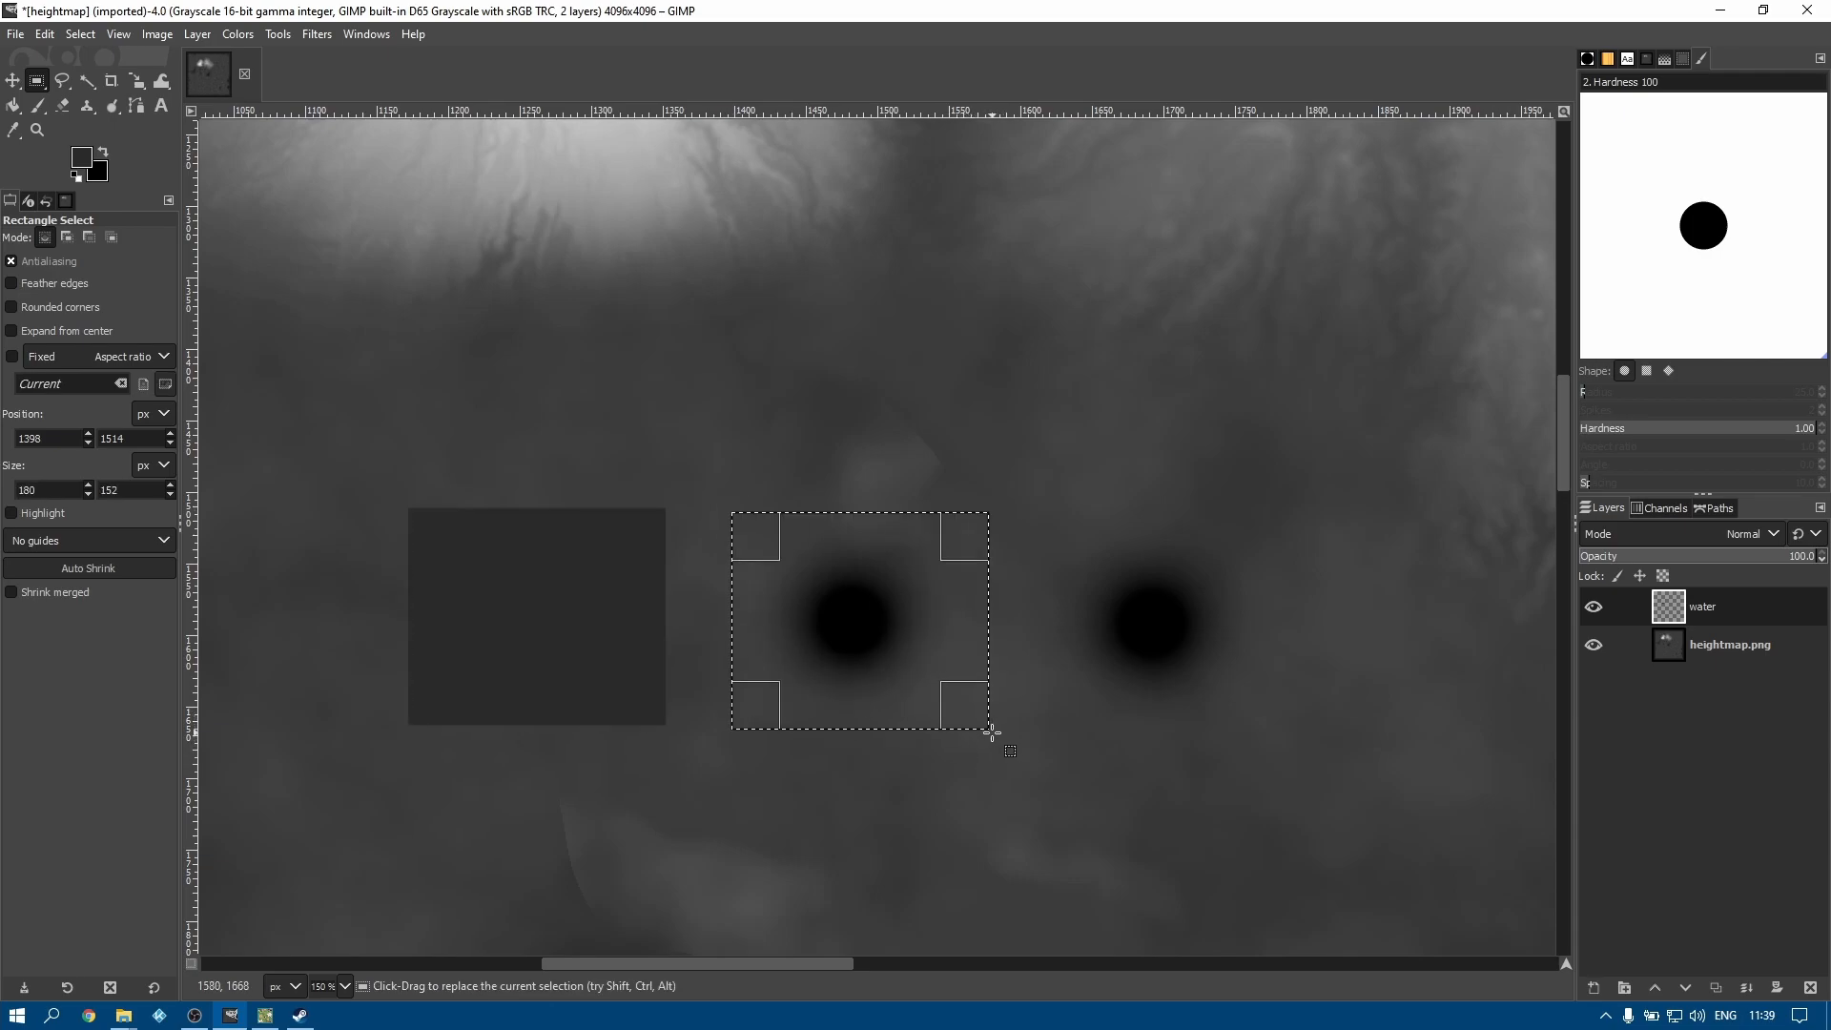
left_click(1673, 656)
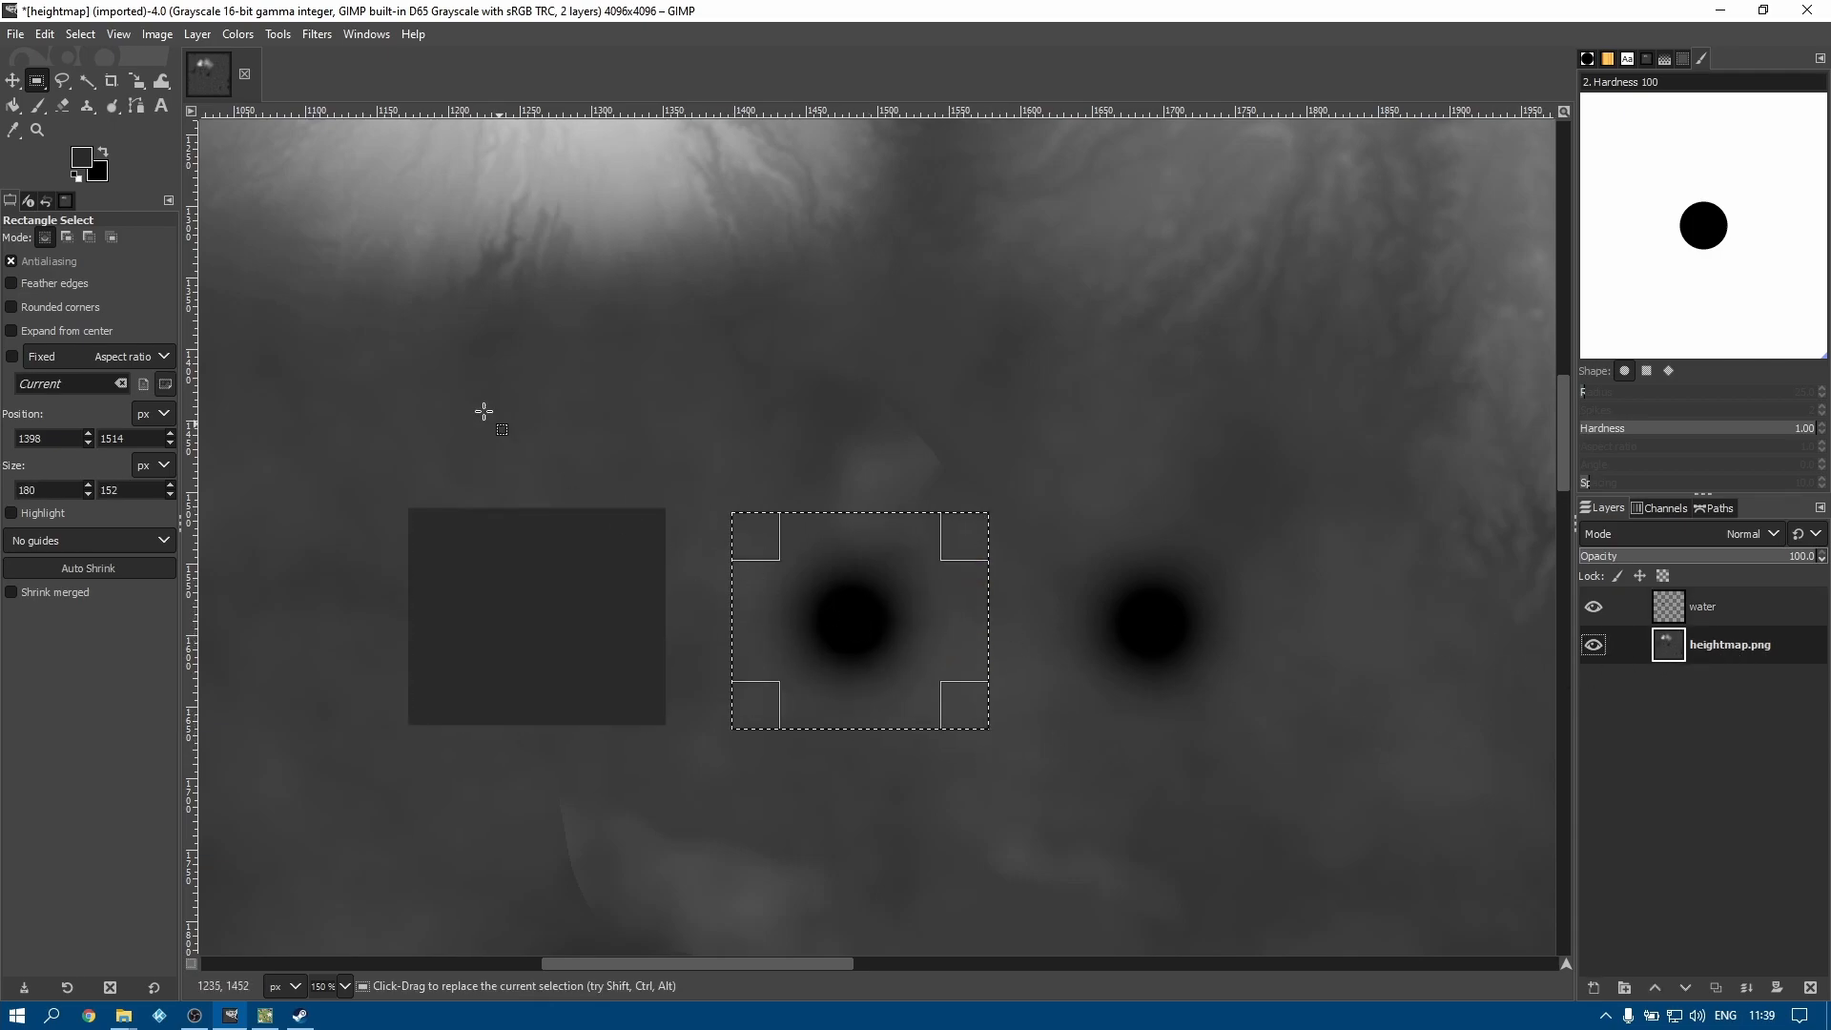
left_click(15, 131)
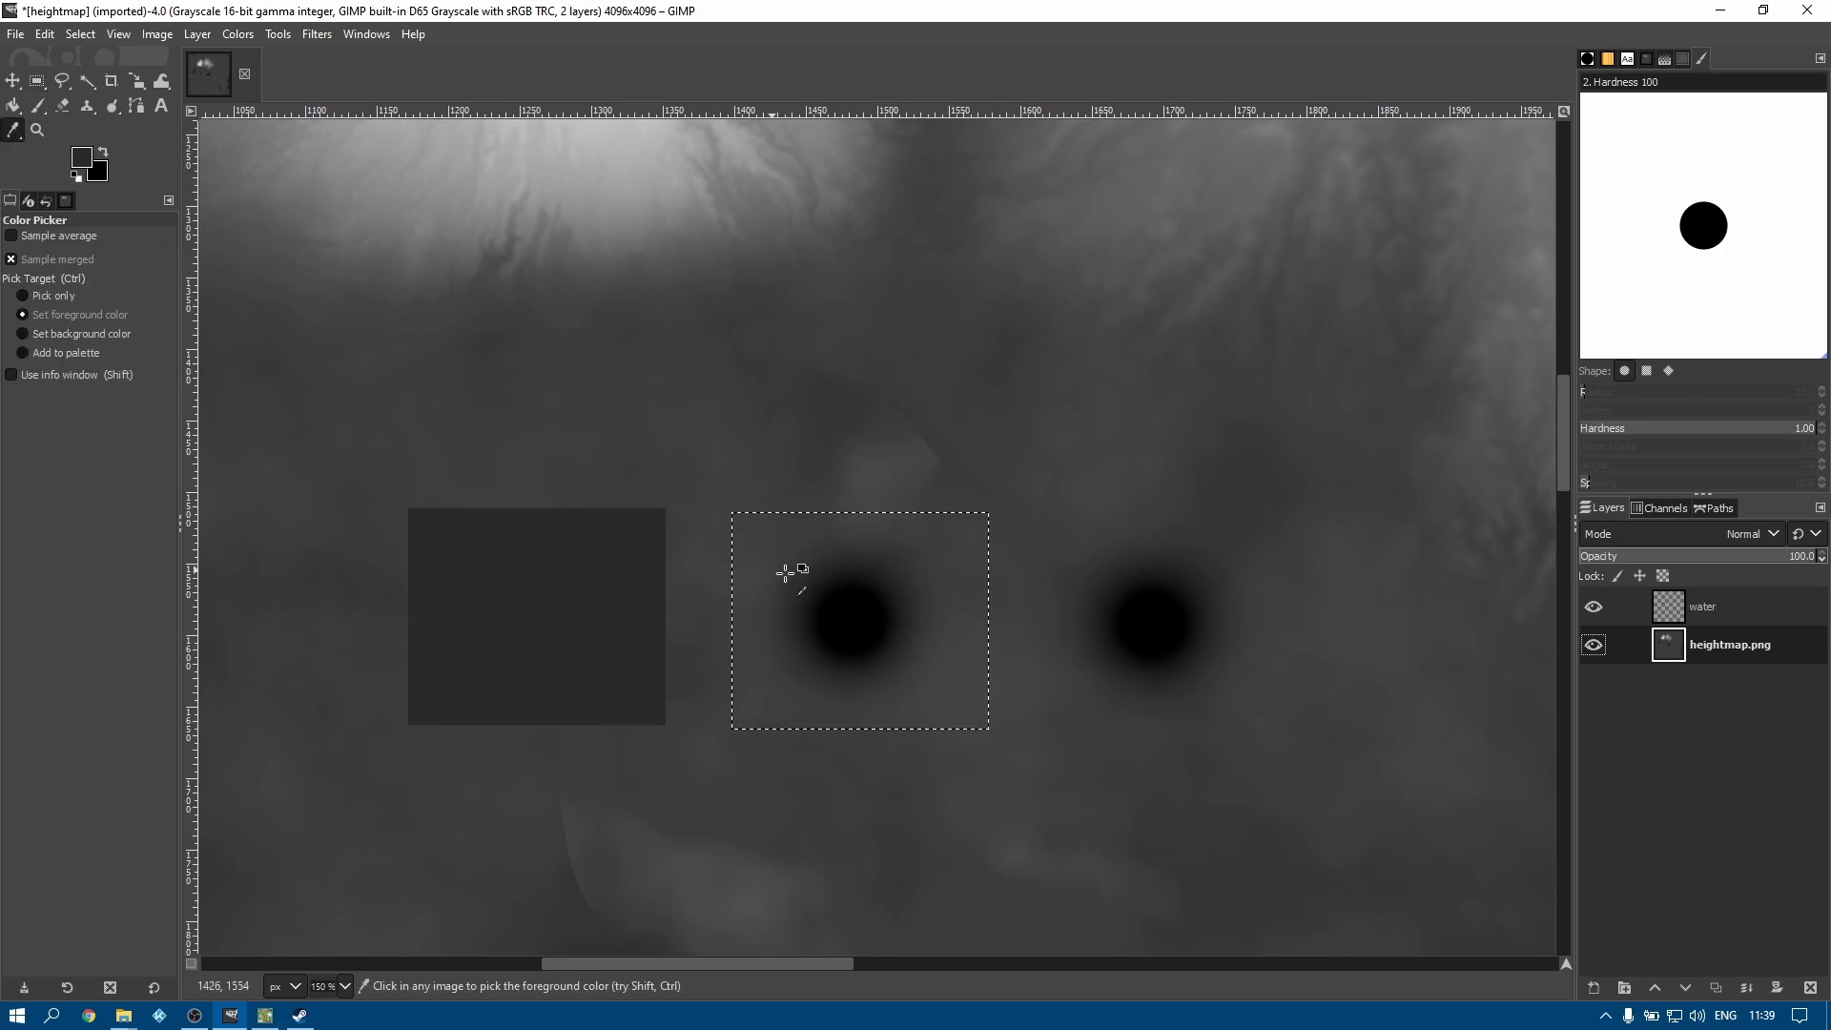
left_click(897, 607)
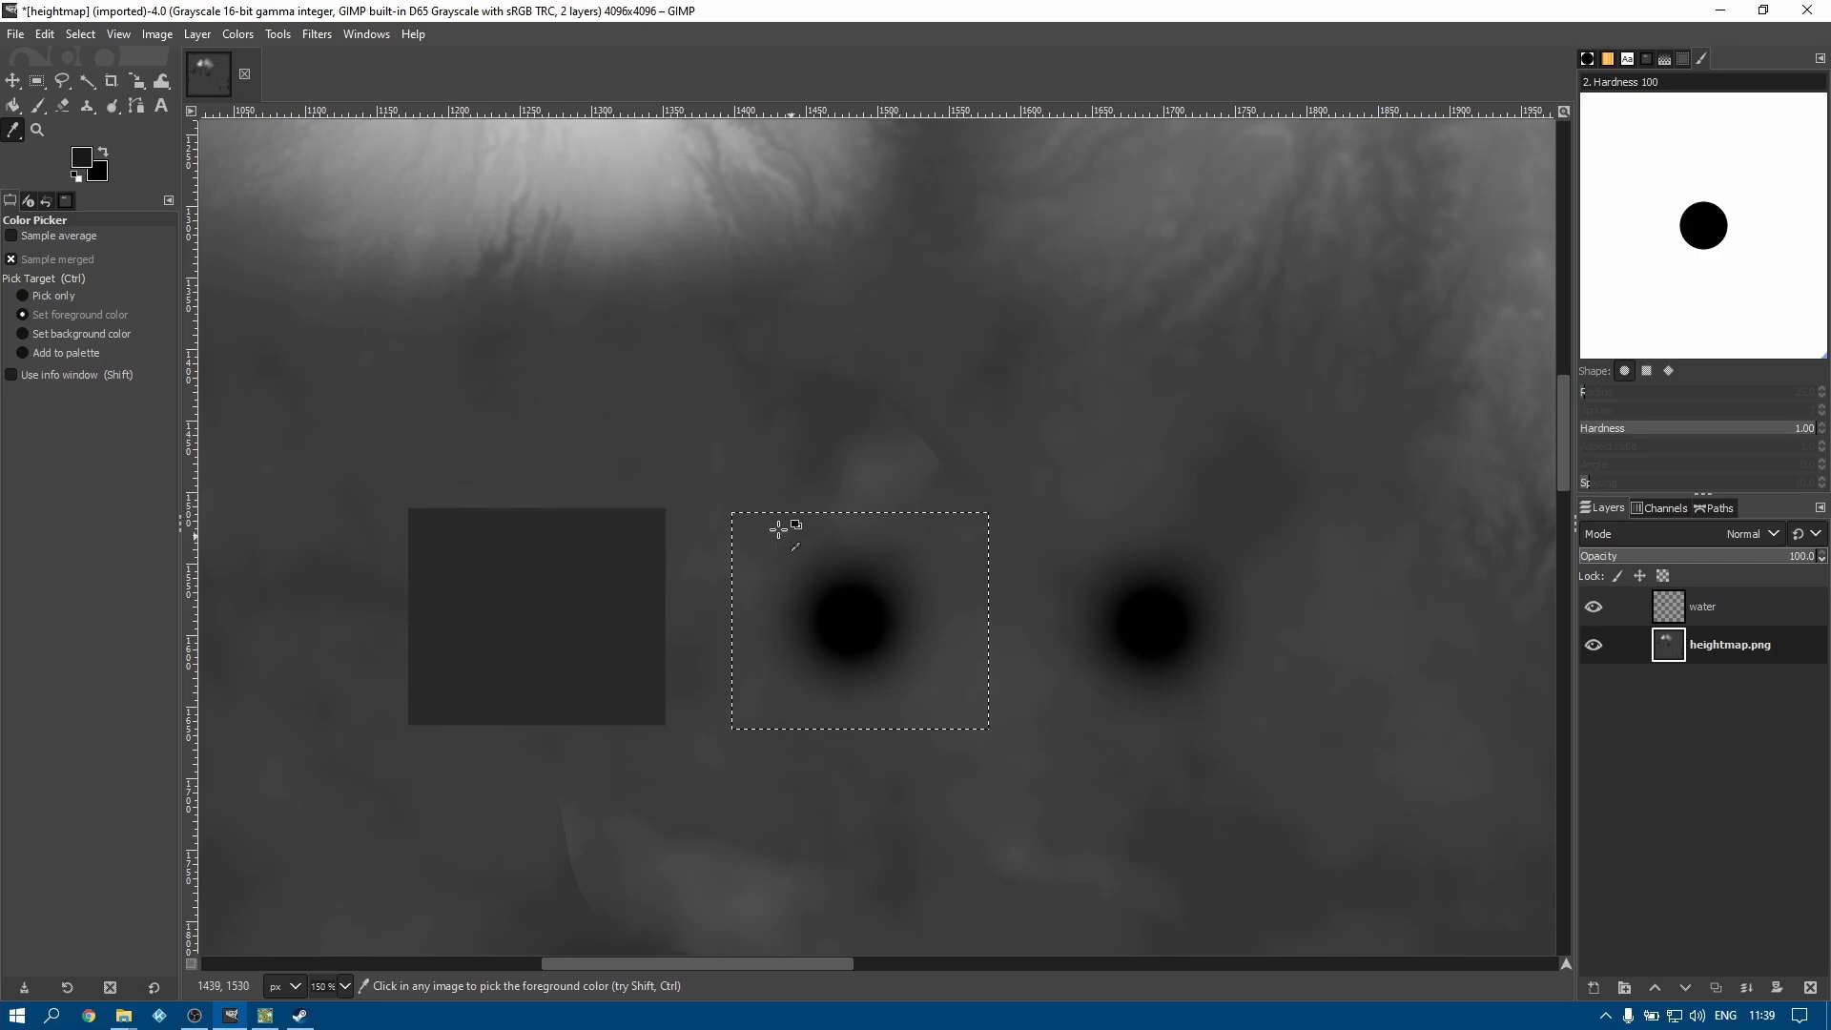
left_click(14, 105)
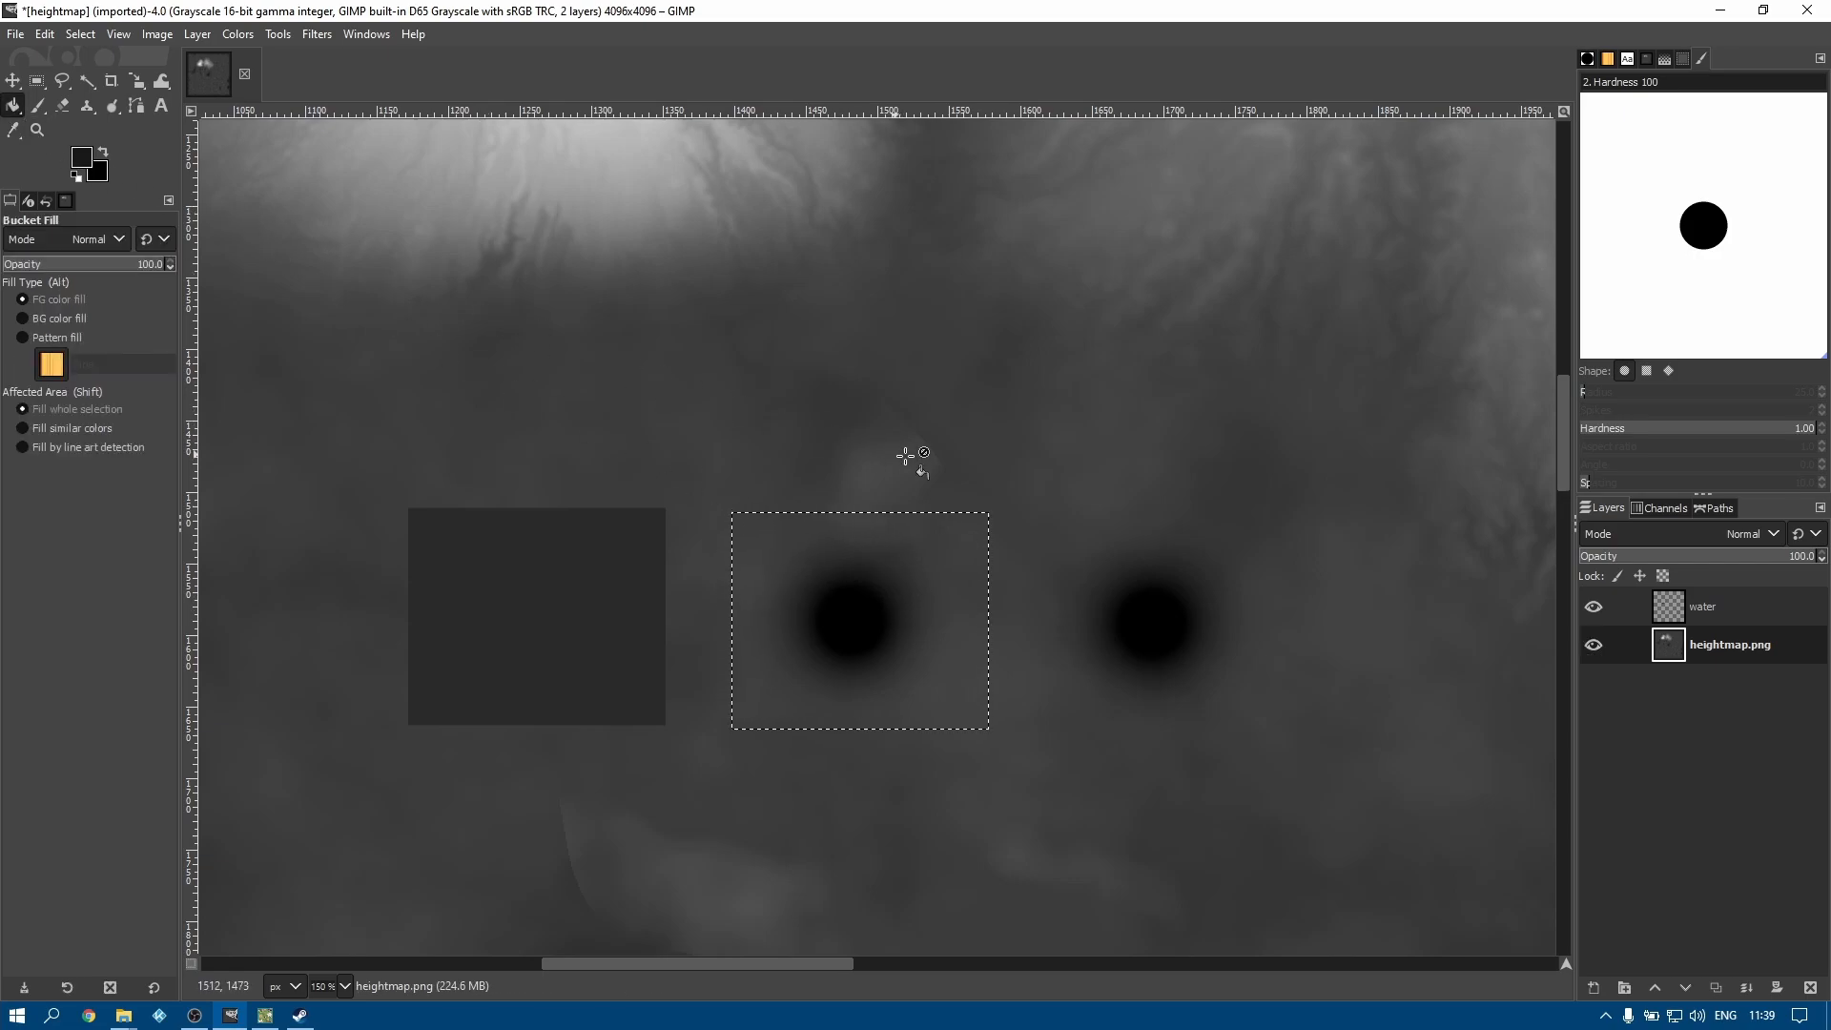
left_click(1725, 607)
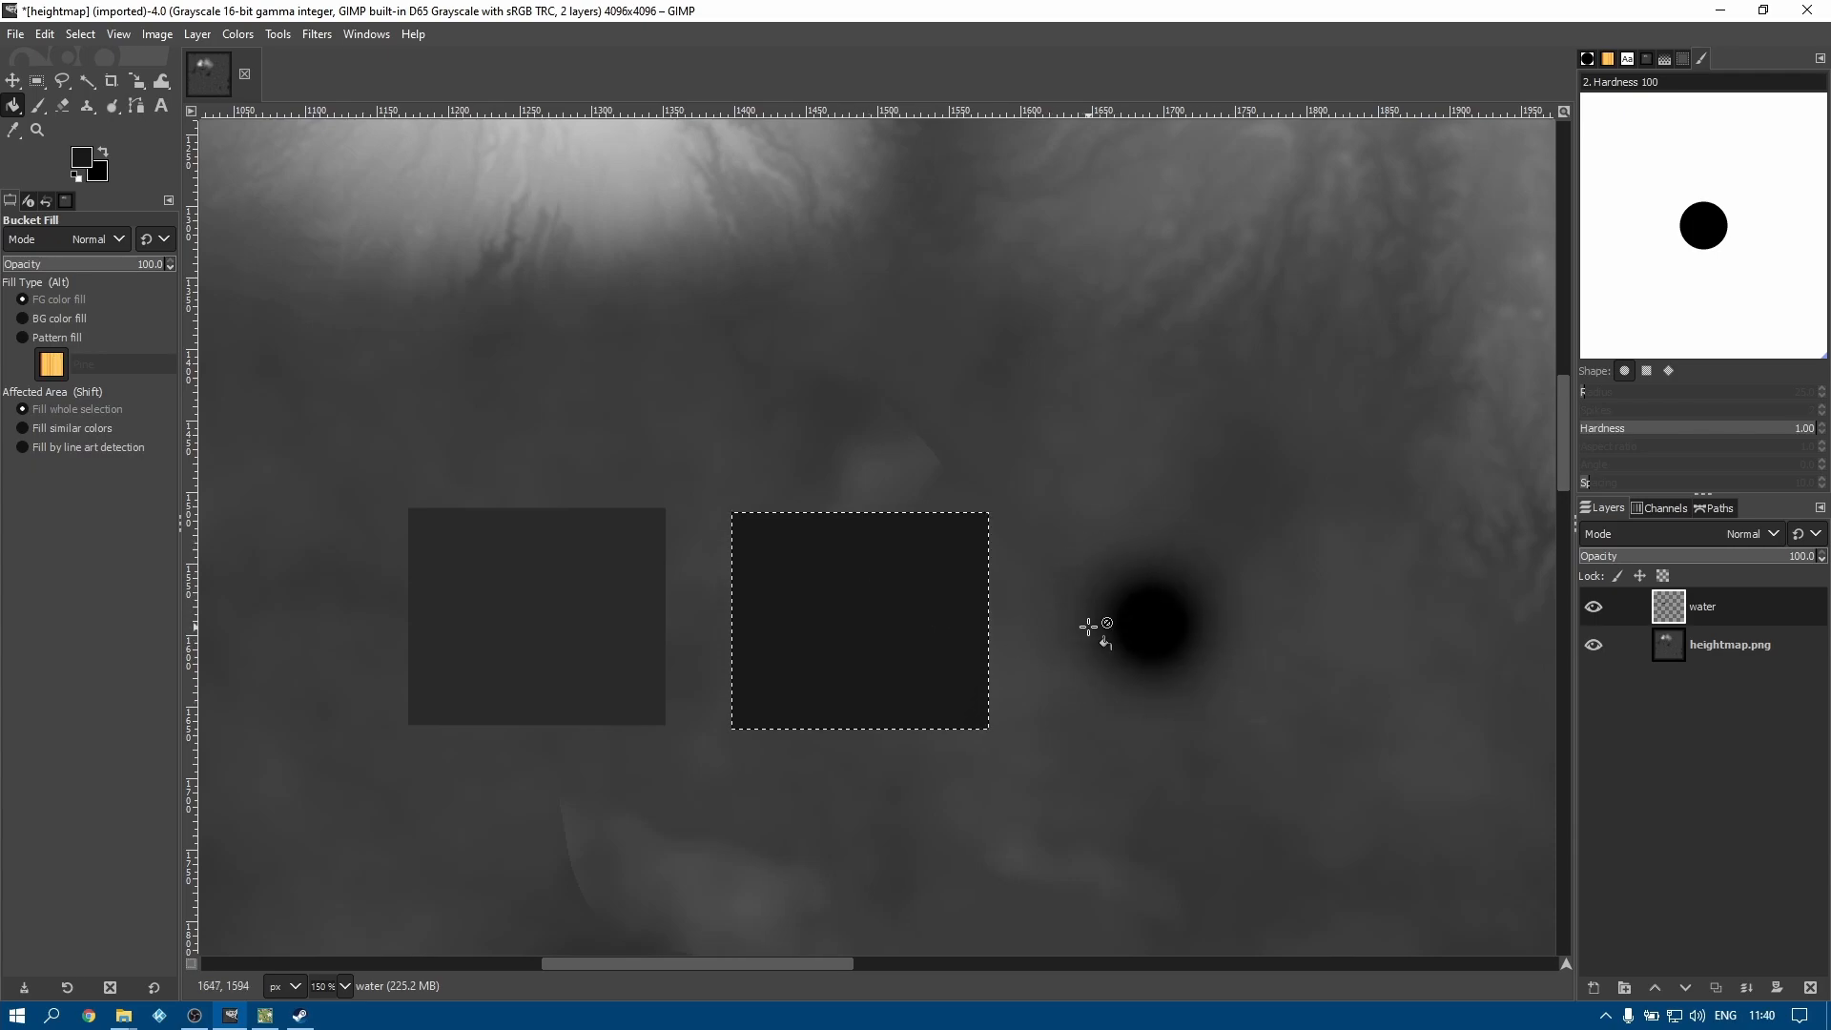
Fill a rectangle of about 166 × 146 px around the right hole on the water layer with black (000000)
left_click(38, 82)
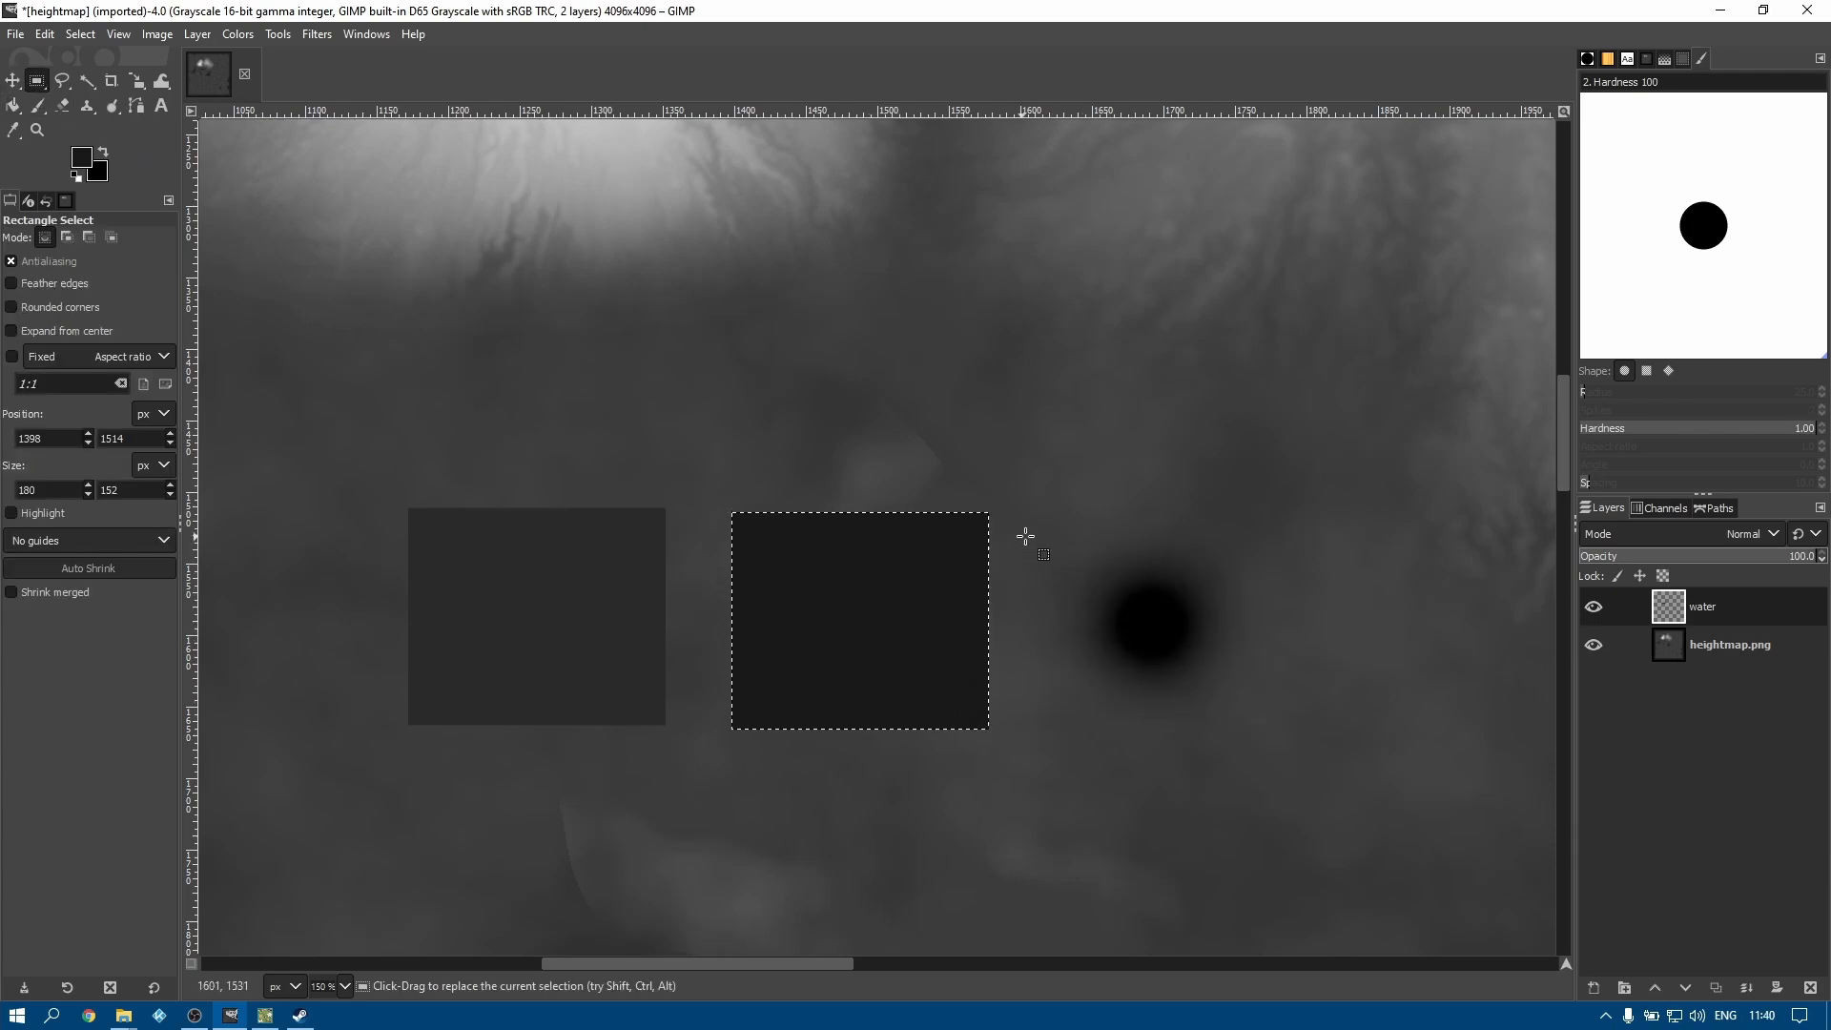
left_click_drag(1052, 521, 1289, 730)
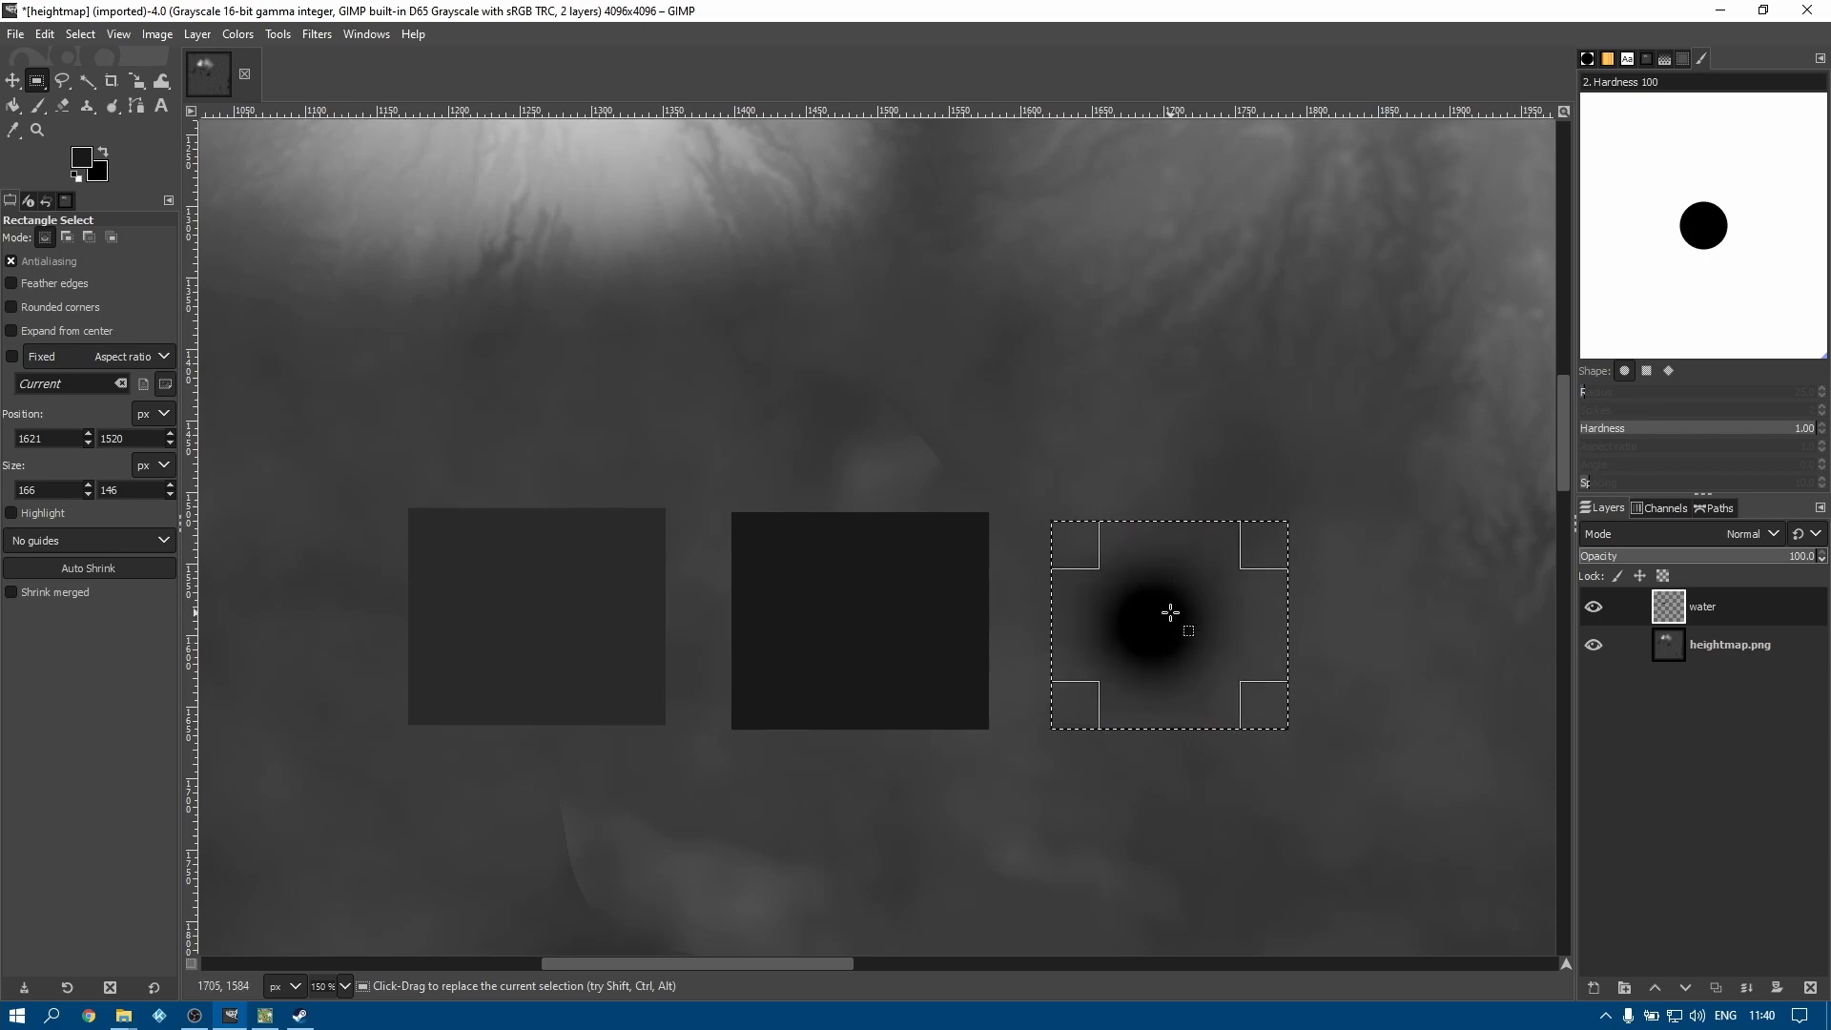
left_click(81, 162)
left_click_drag(431, 405, 448, 419)
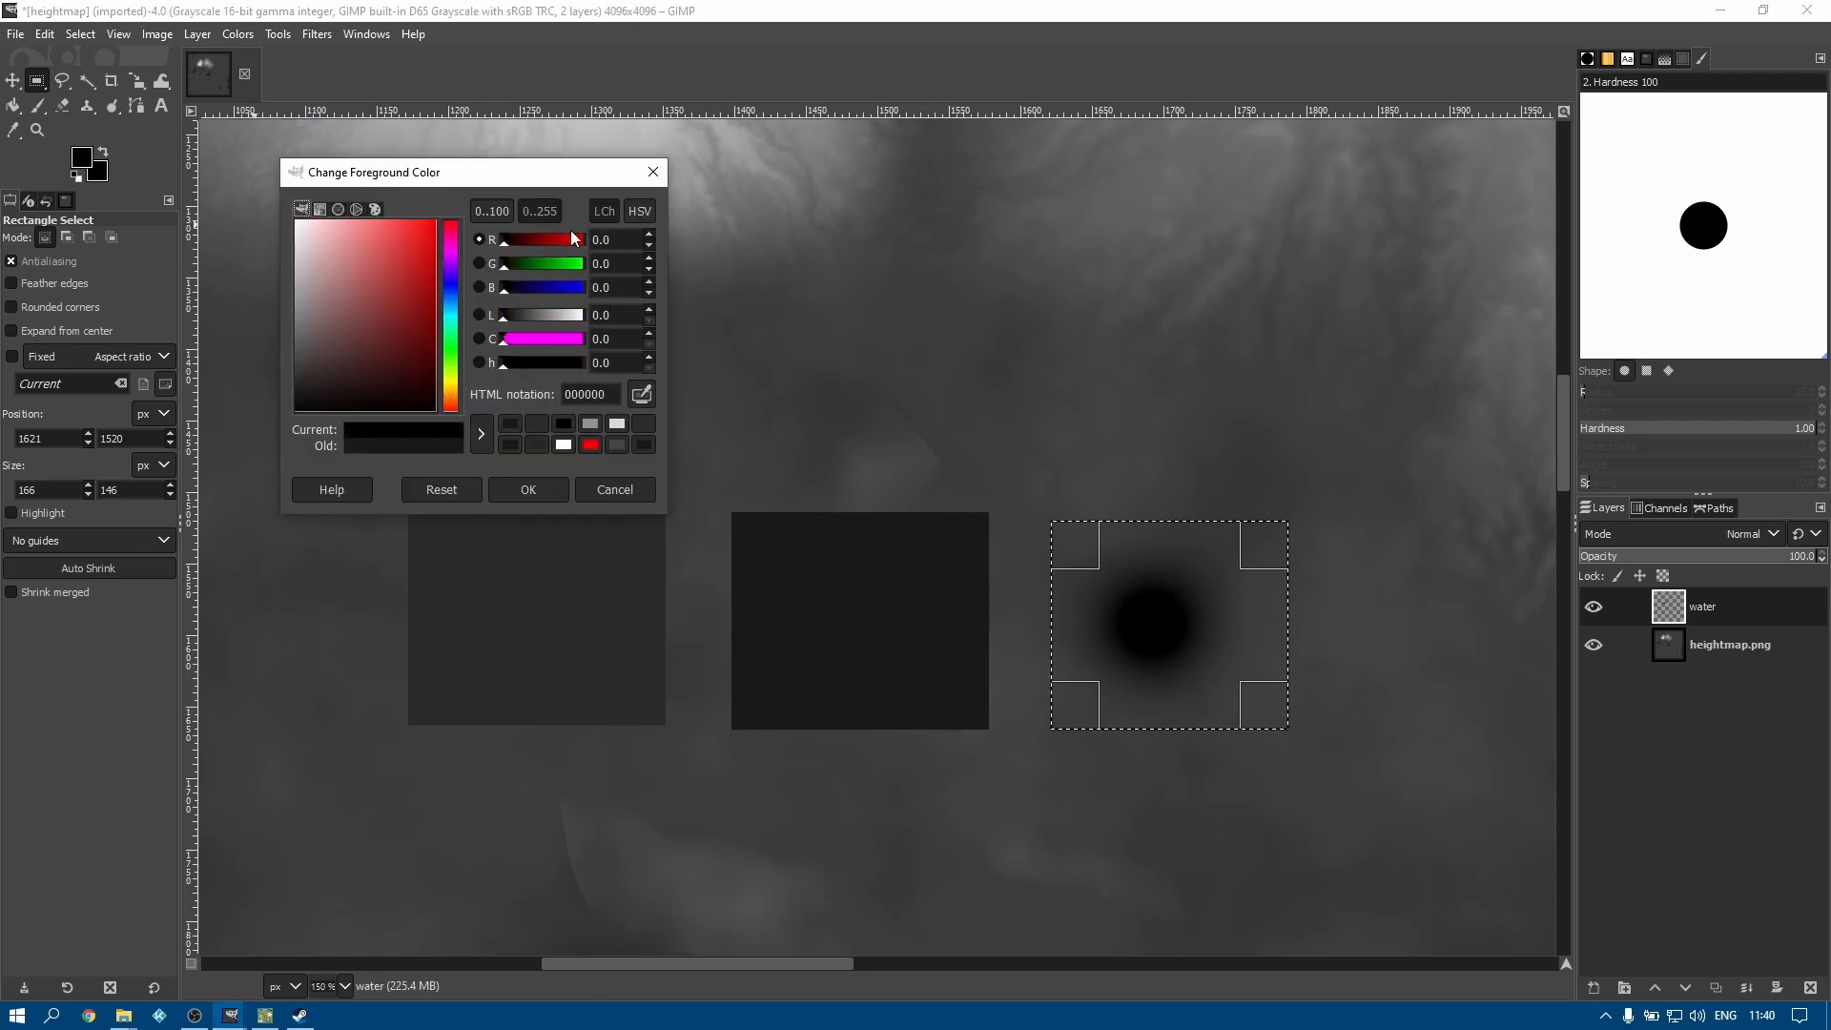
left_click(532, 489)
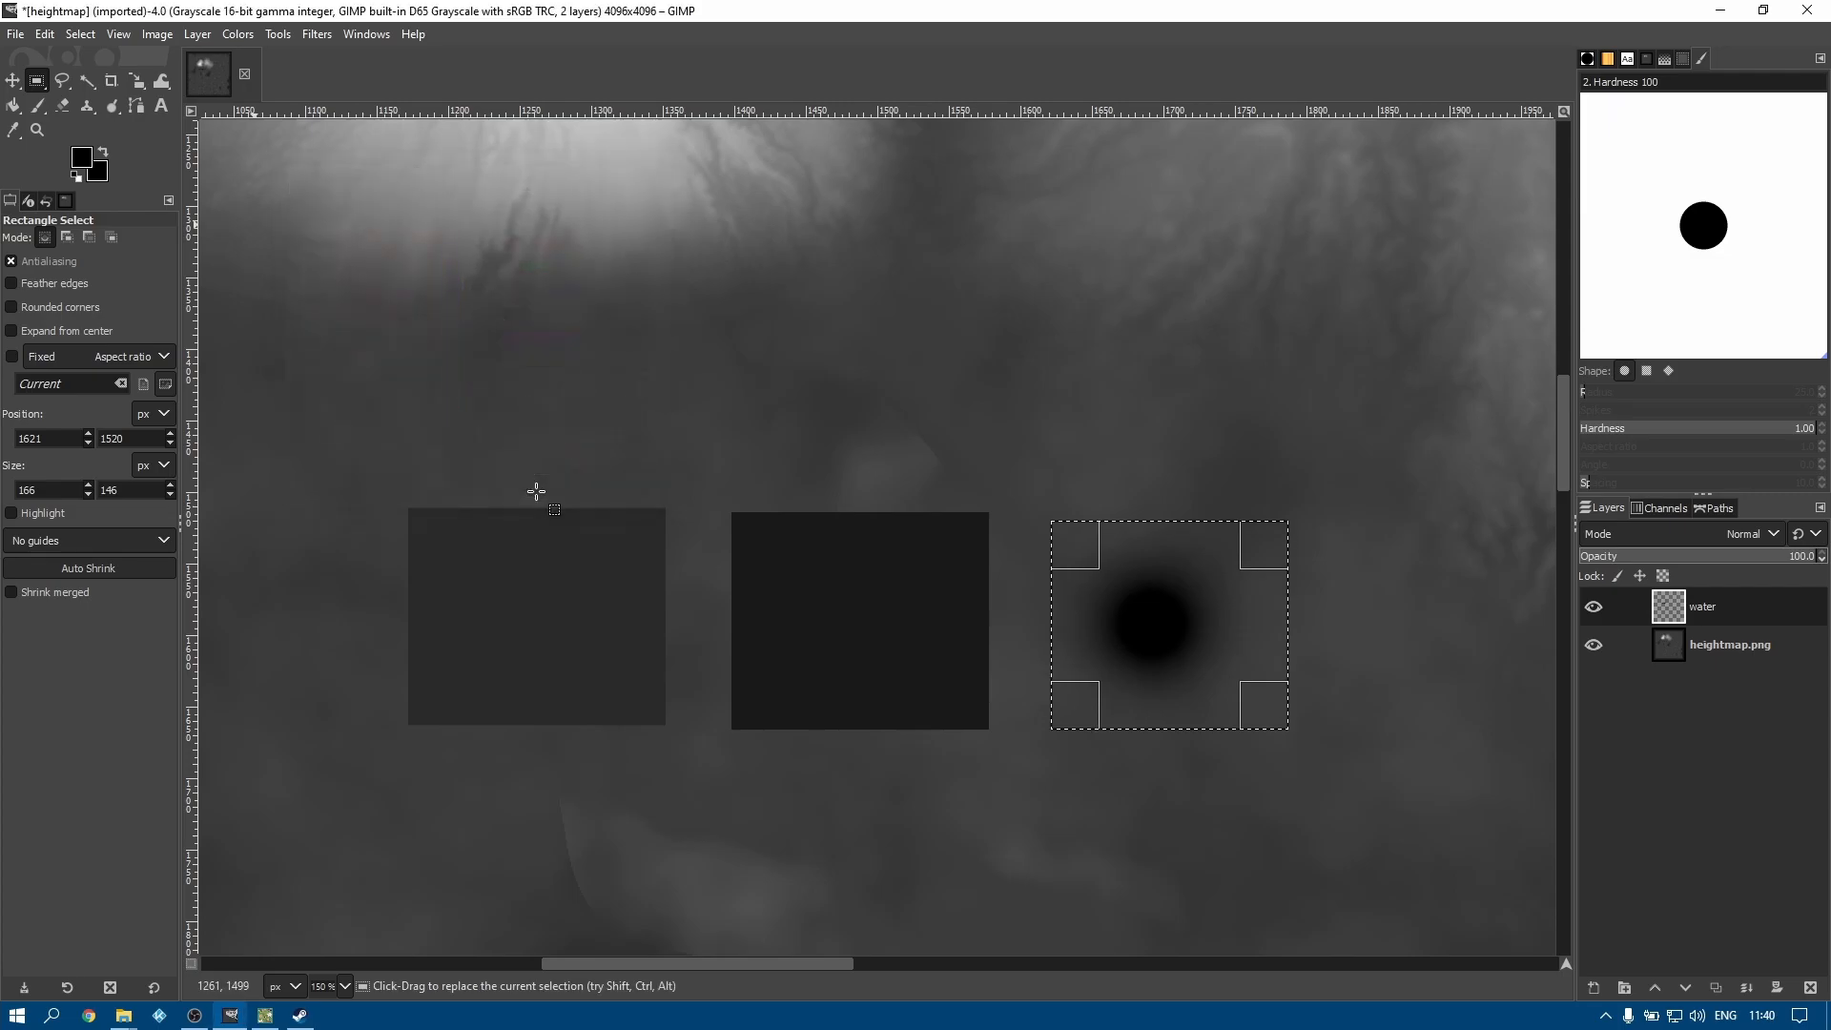
left_click(13, 106)
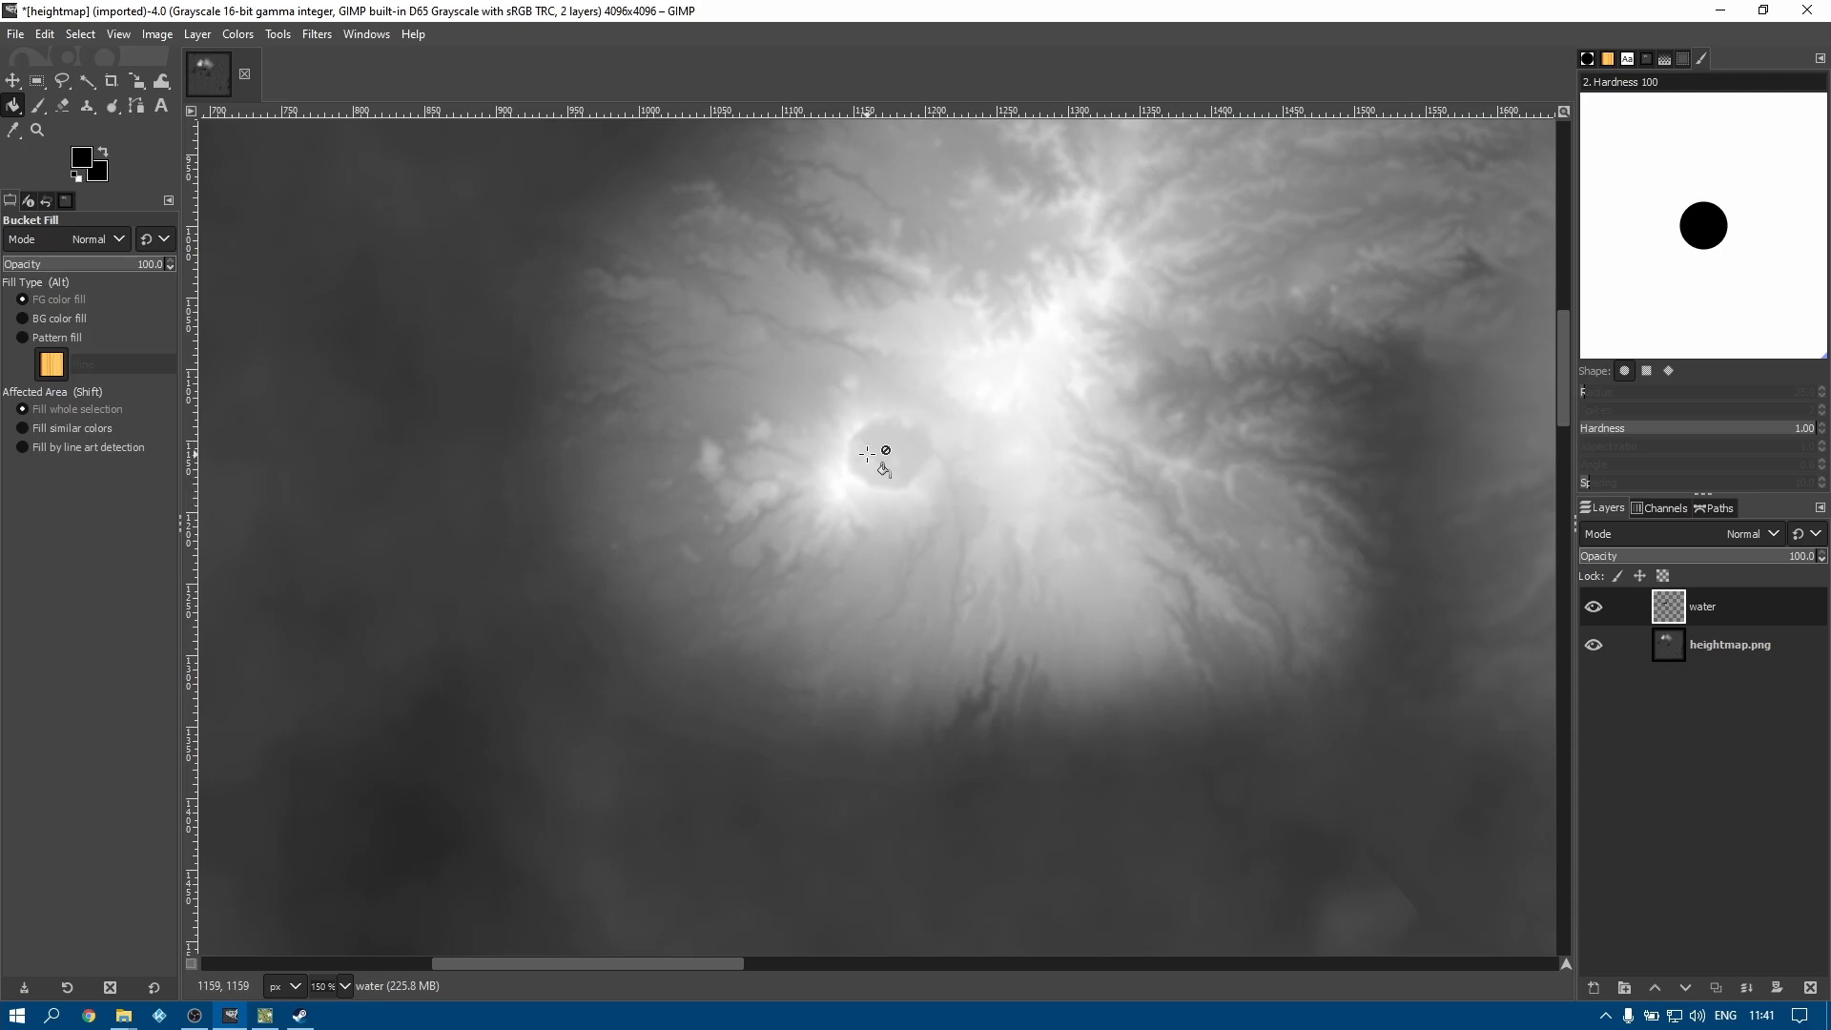
Draw a closed freehand selection along the rim of the small crater on the brightest mountain
scroll(888, 455, "up", 3)
scroll(888, 455, "up", 2)
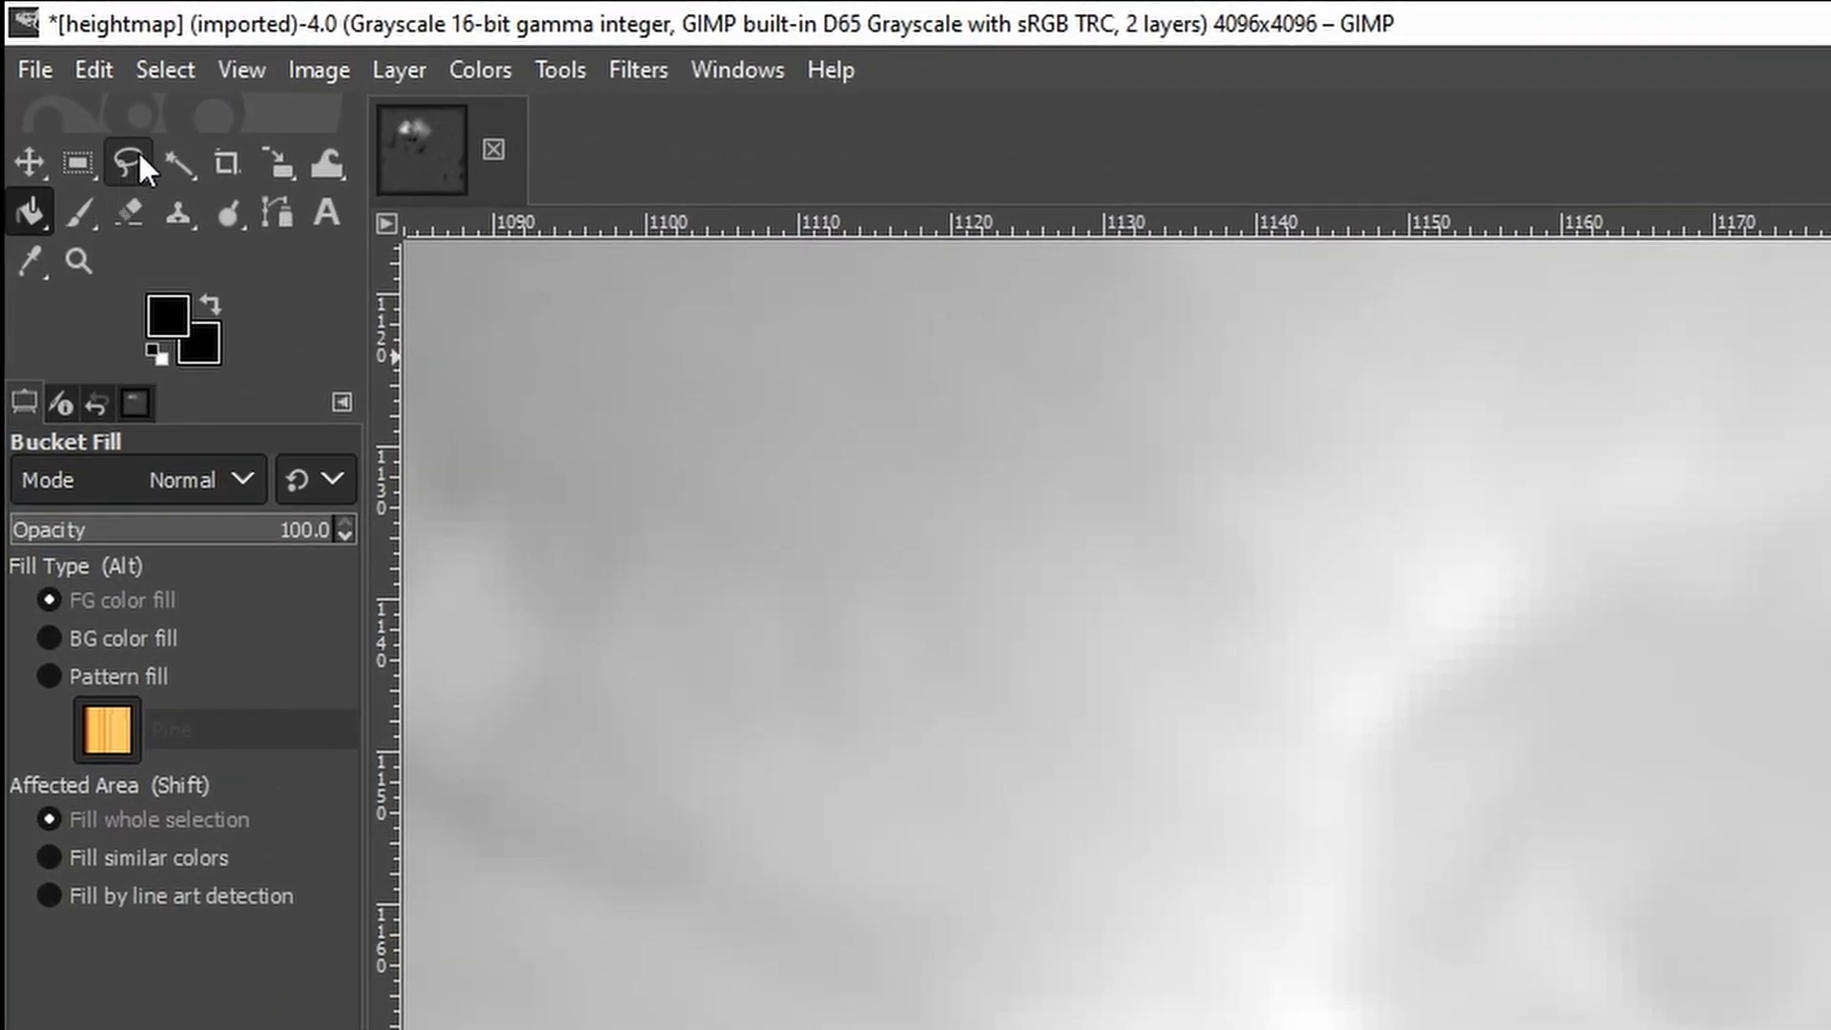
left_click(127, 162)
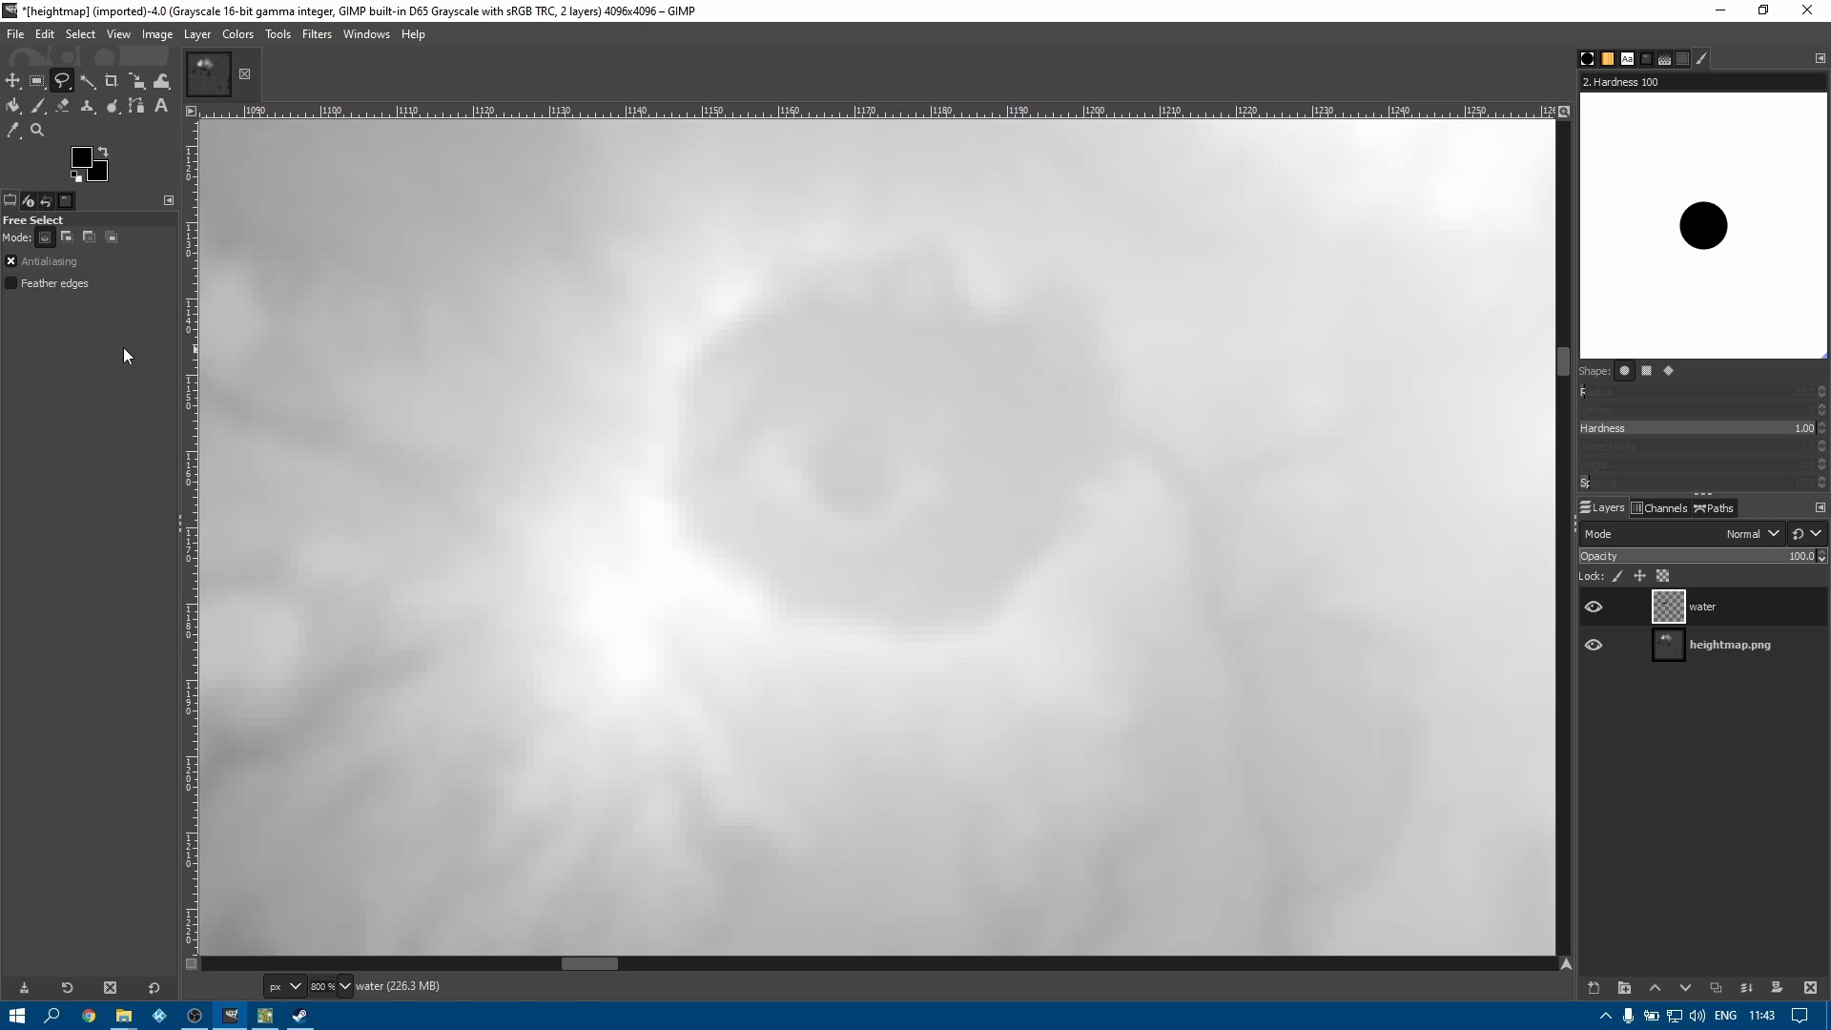
mouse_move(717, 588)
left_mouse_down()
mouse_move(830, 659)
mouse_move(940, 662)
mouse_move(1010, 634)
mouse_move(1107, 543)
mouse_move(1144, 473)
mouse_move(1125, 321)
mouse_move(1081, 251)
mouse_move(988, 265)
mouse_move(890, 225)
mouse_move(761, 252)
mouse_move(659, 358)
mouse_move(663, 537)
left_mouse_up()
left_click(716, 588)
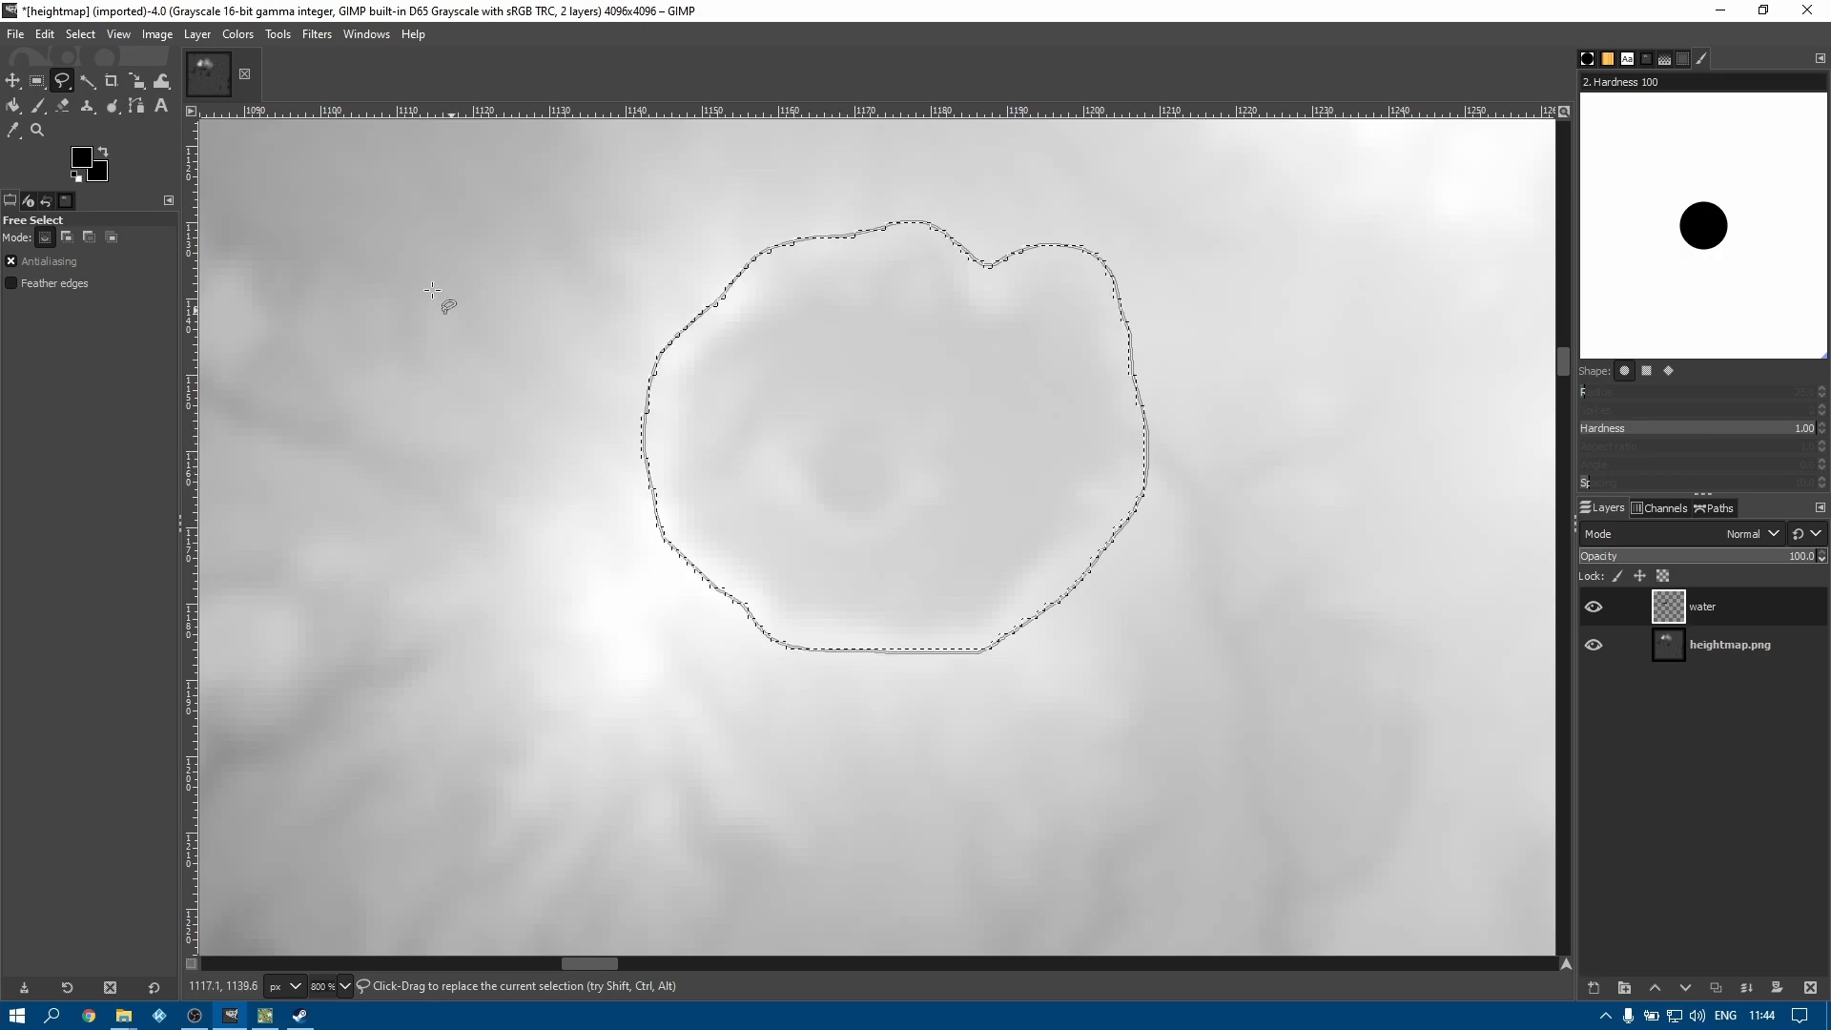
Sample the greys of the crater's floor and lower rim to compare their height levels
left_click(81, 160)
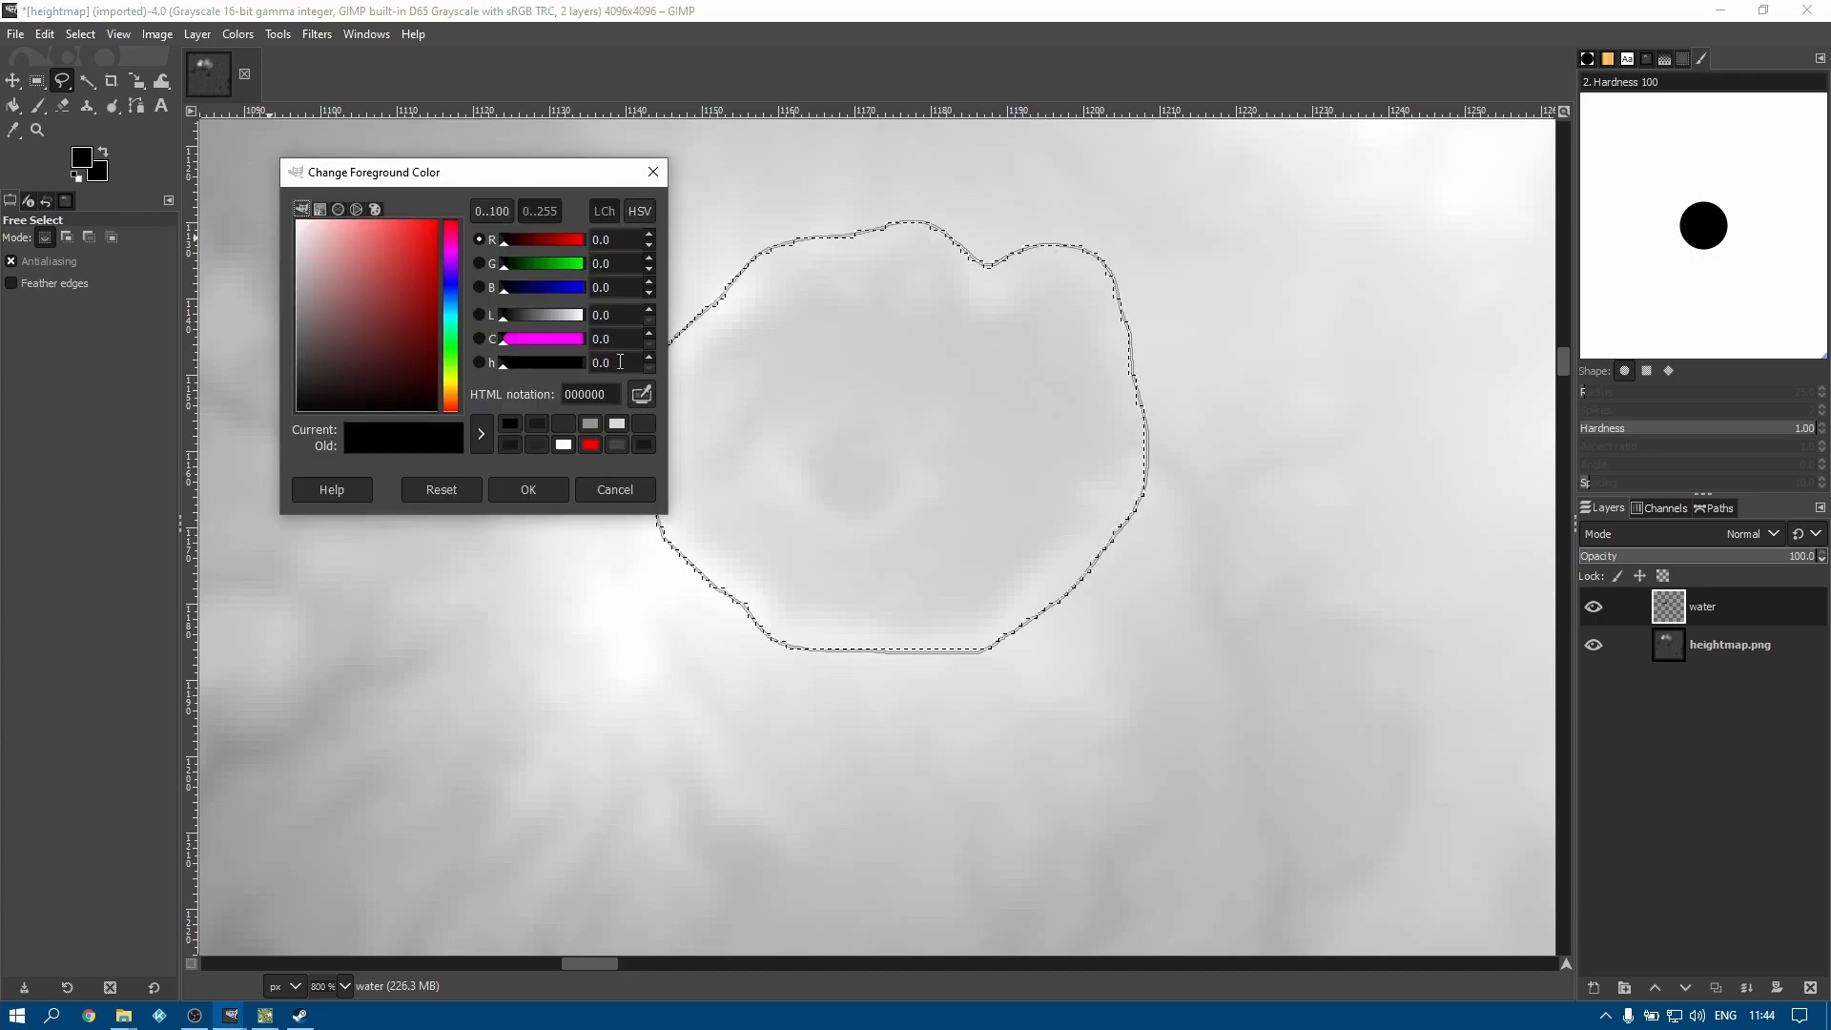
left_click(640, 394)
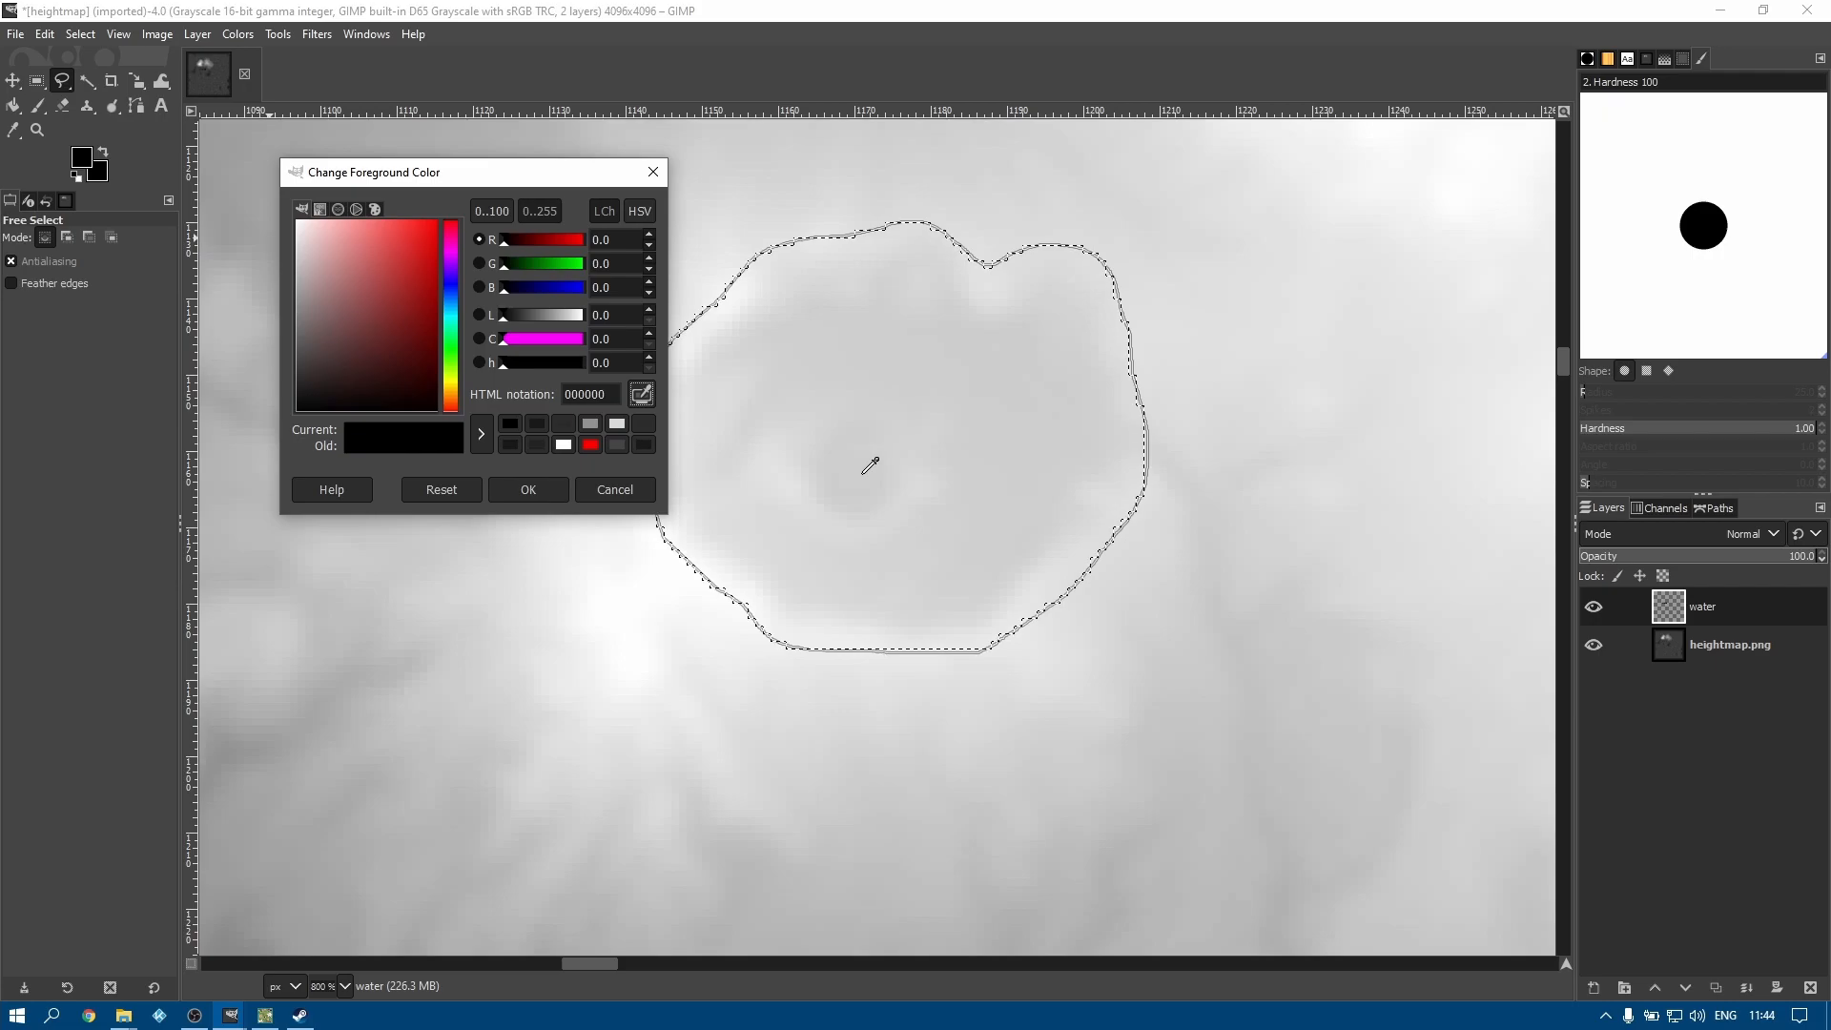
left_click(862, 475)
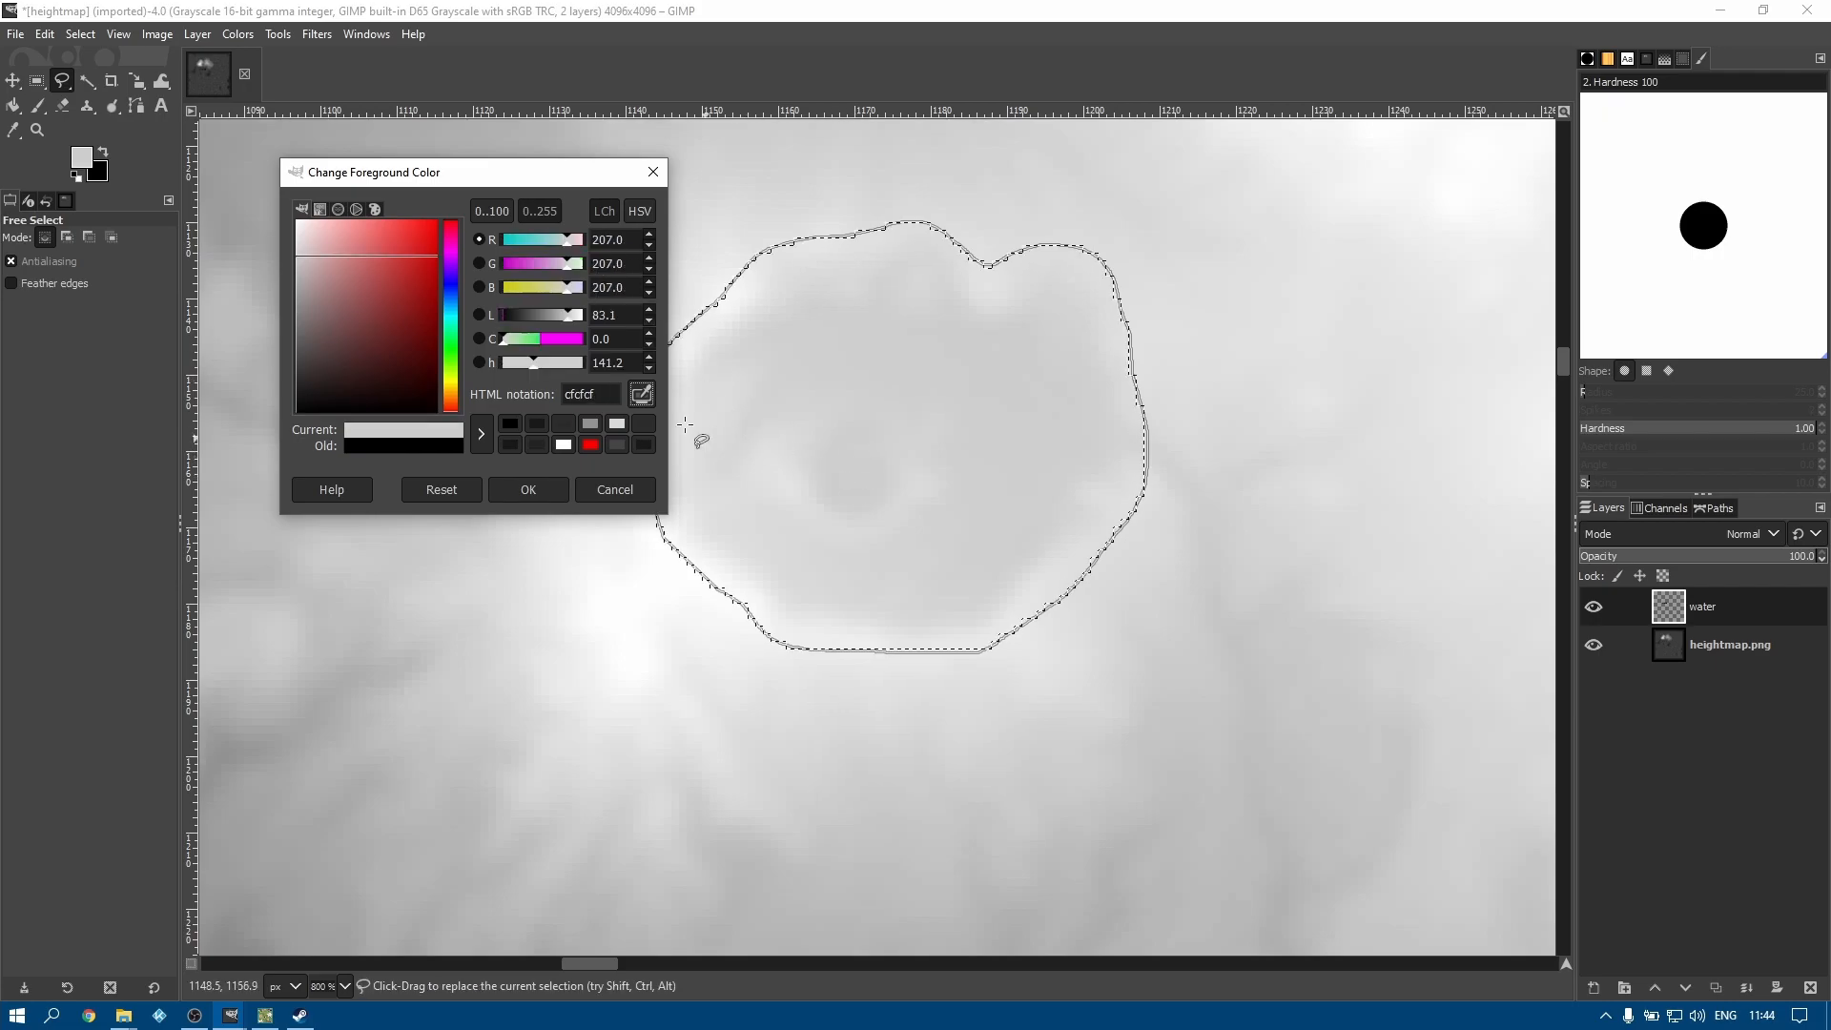
left_click(643, 393)
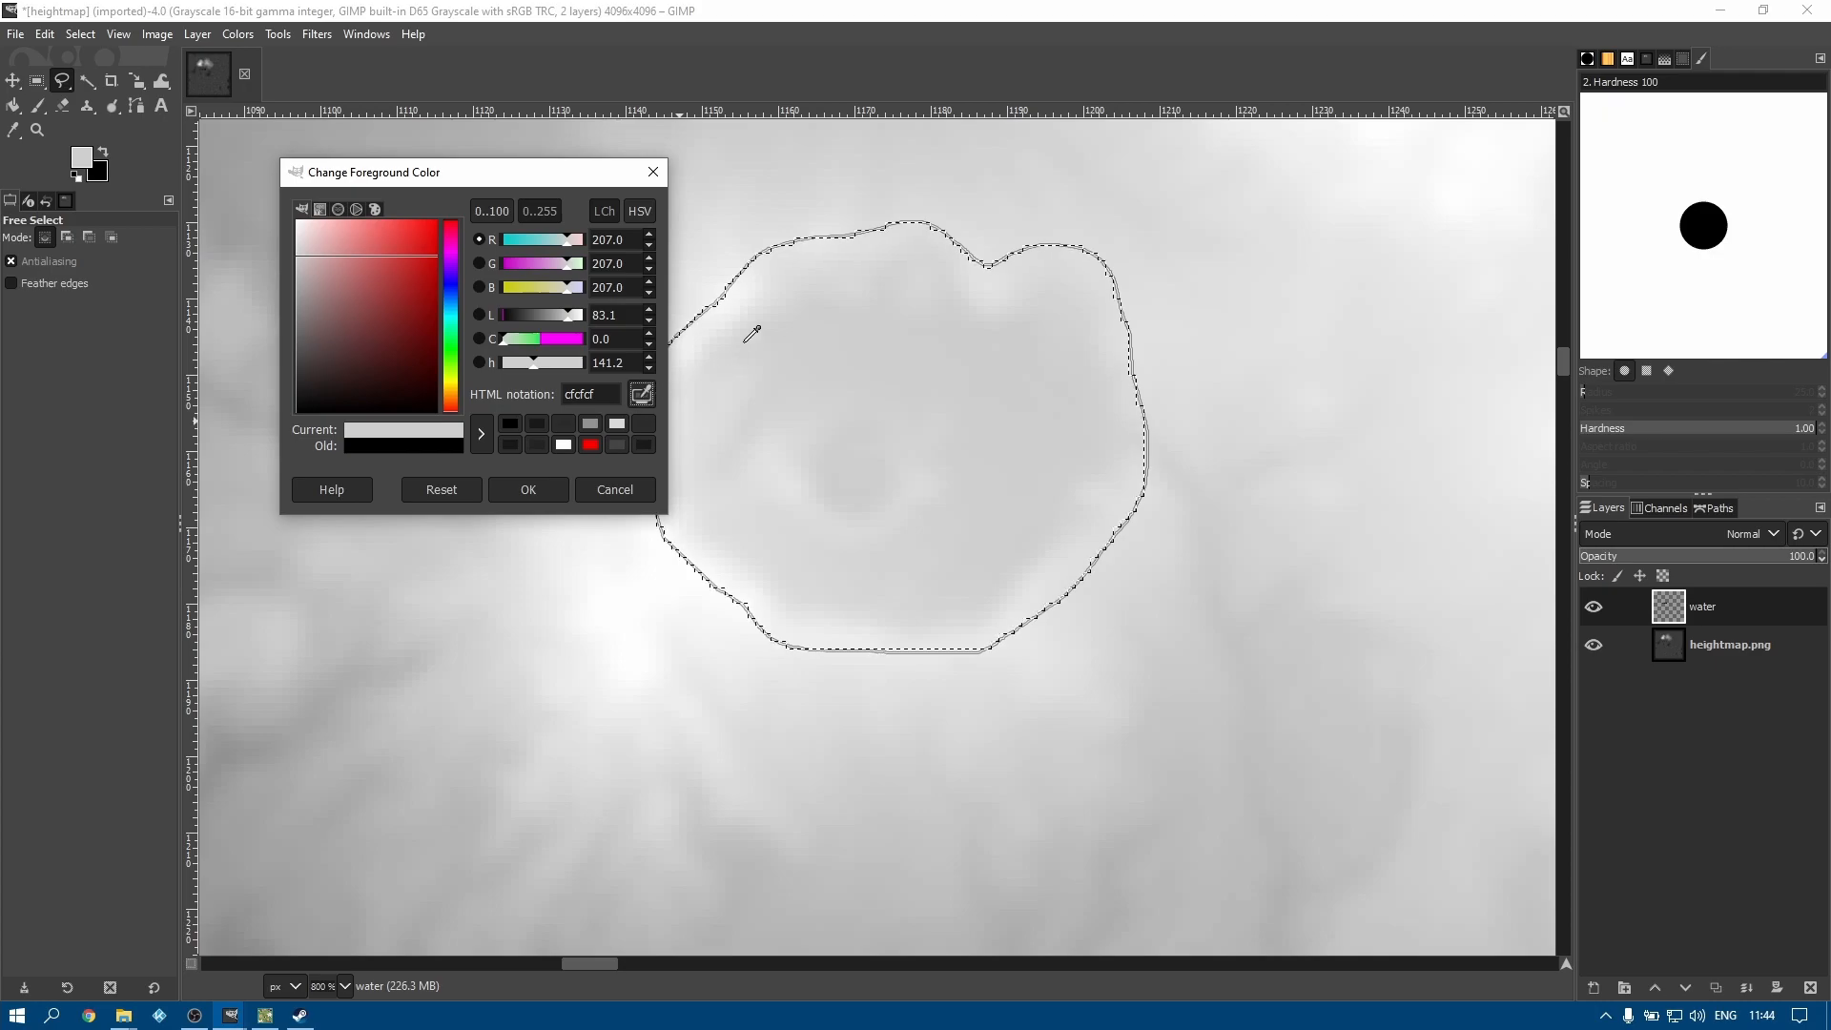
left_click(806, 622)
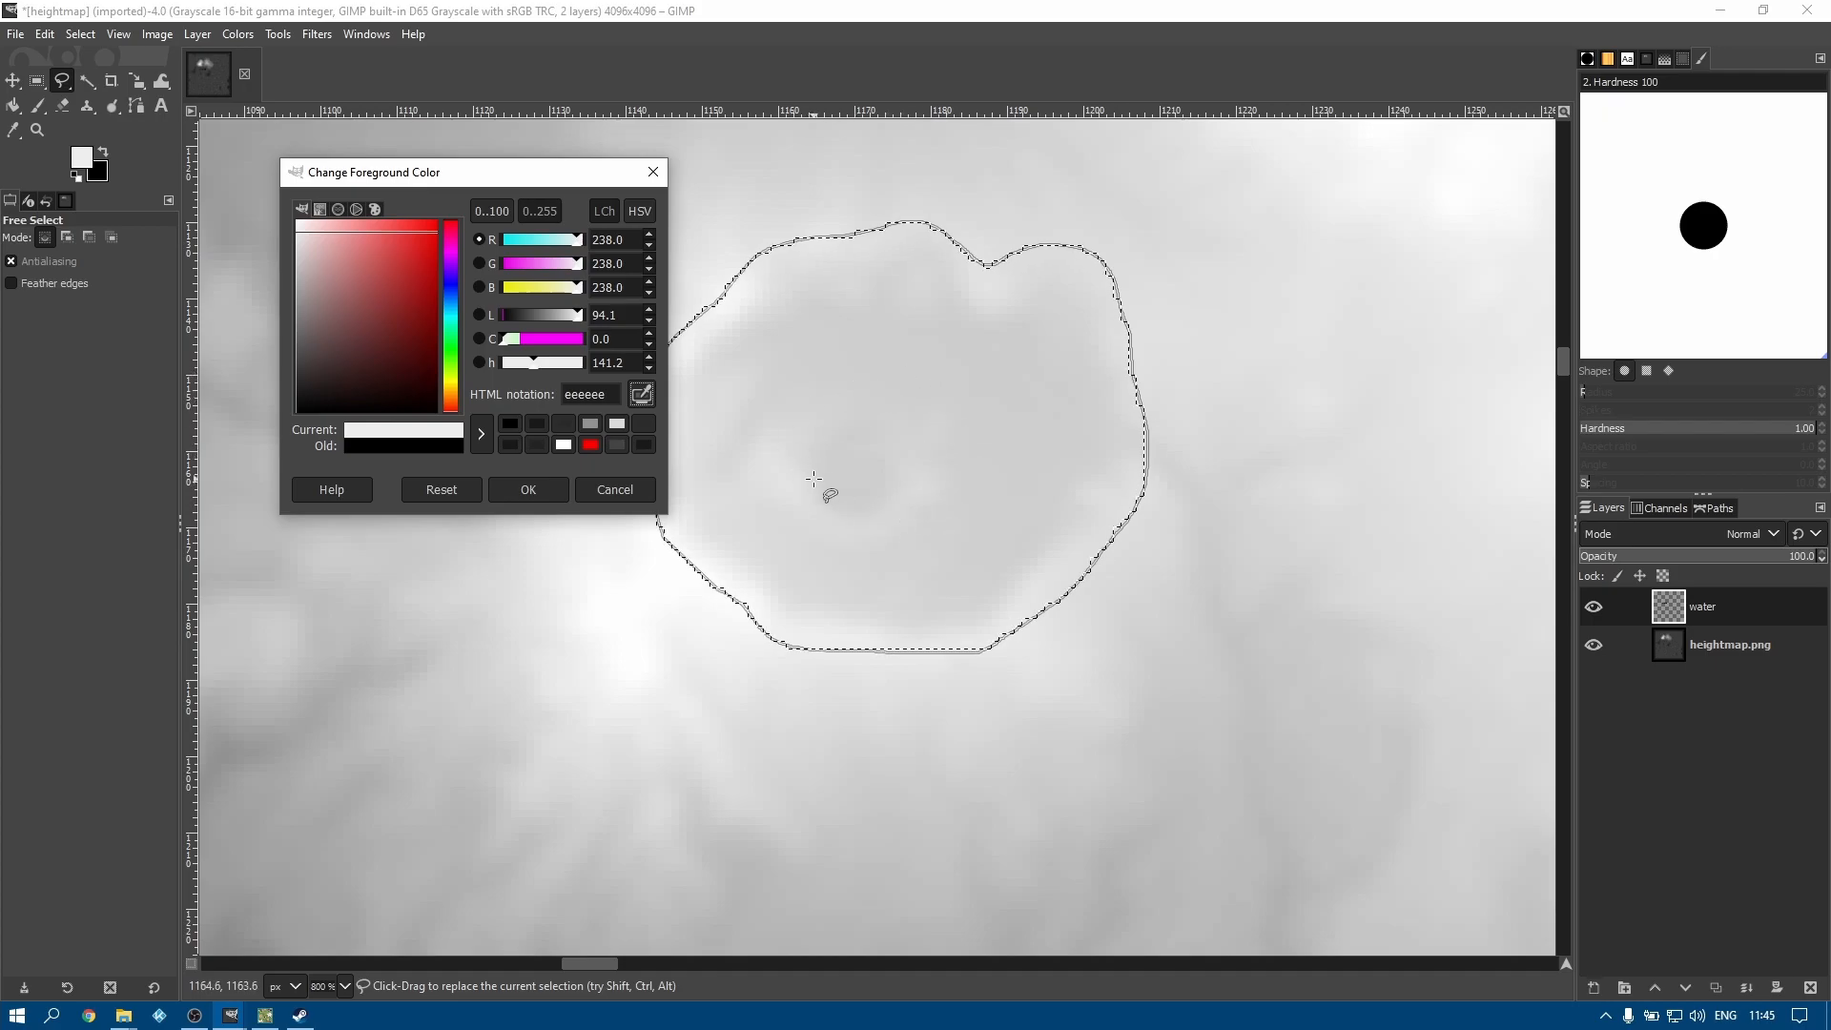
Set the foreground colour's red, green and blue to 215 and fill the crater selection with it on the water layer
left_click_drag(626, 239, 576, 239)
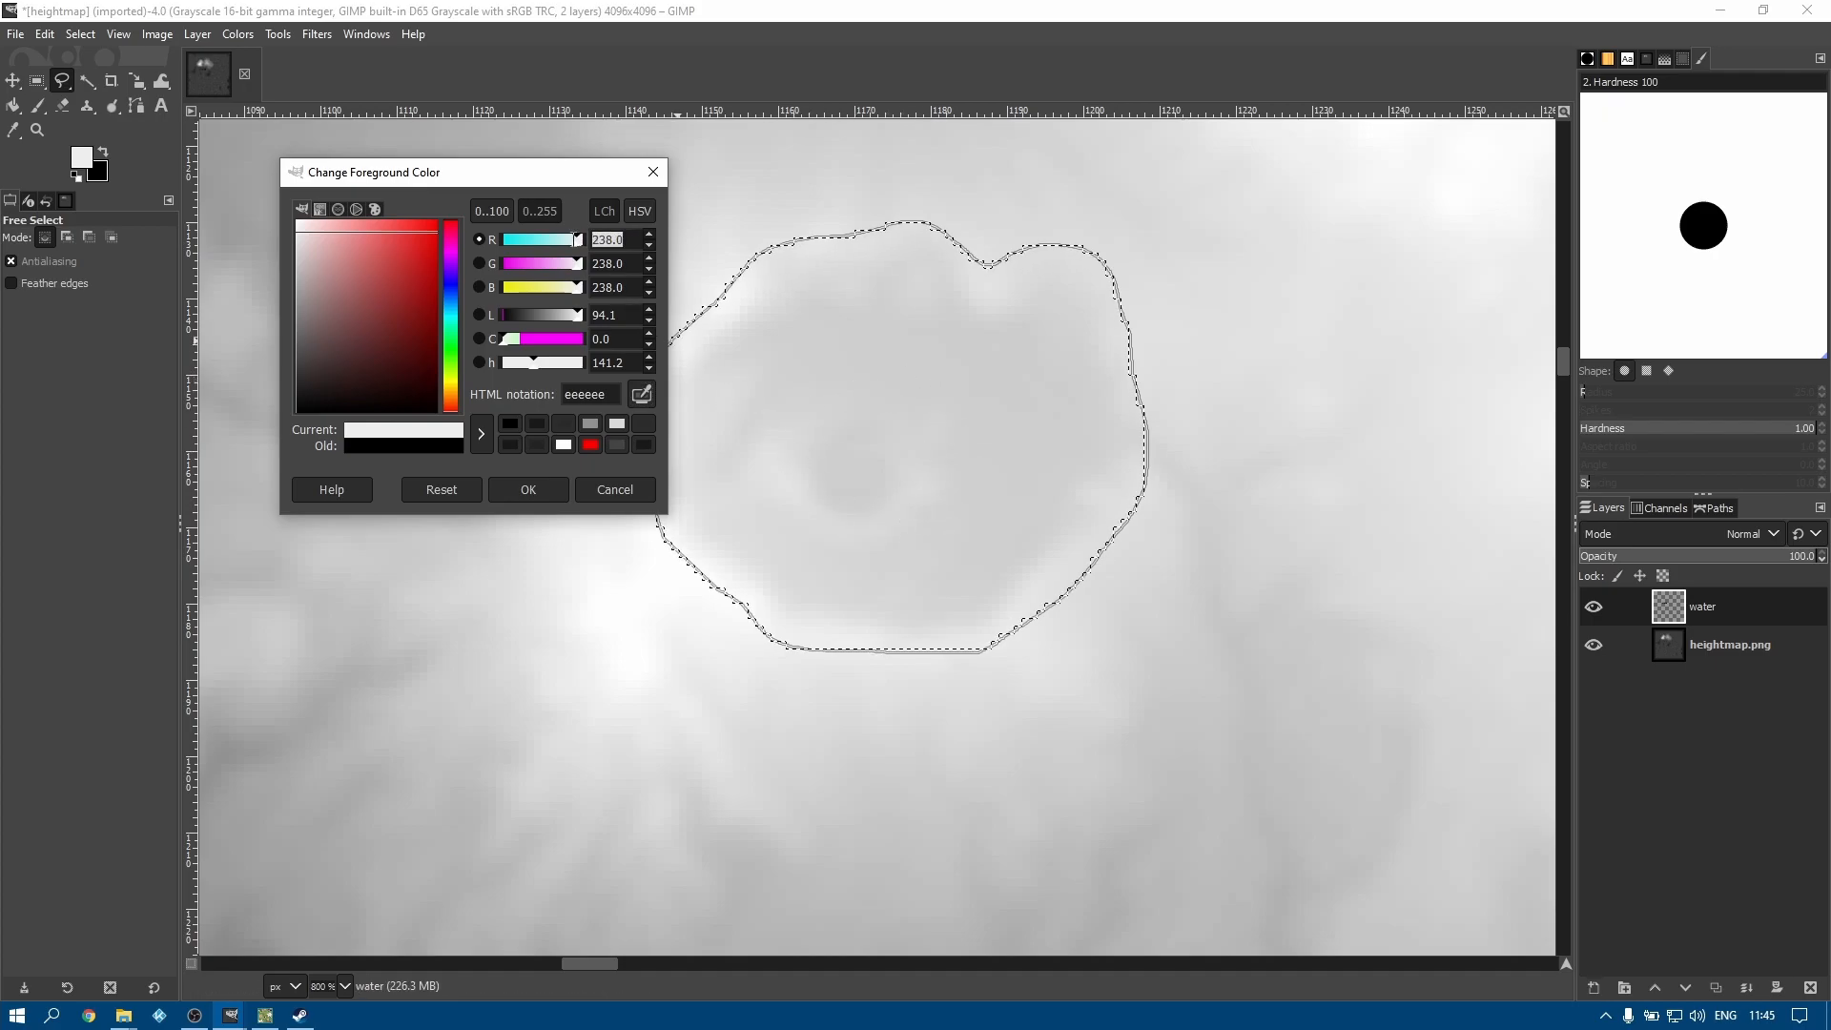
type("215")
key("Tab")
type("215")
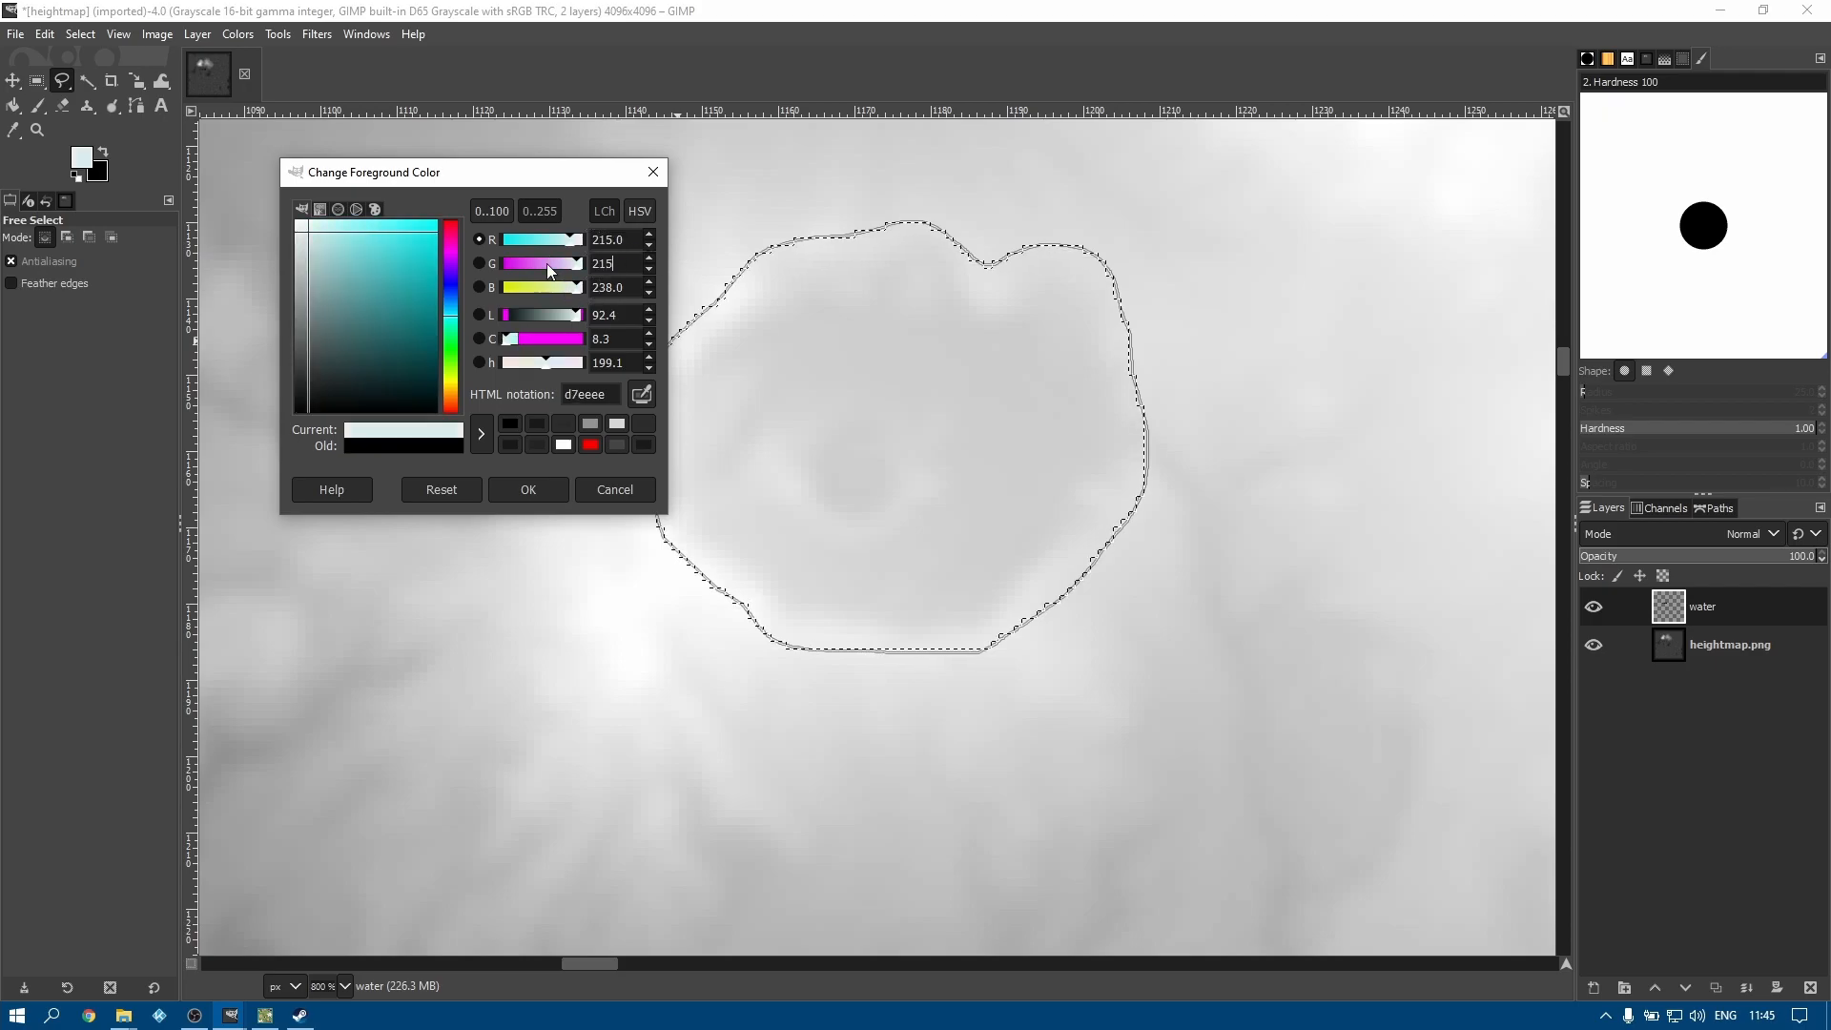
key("Tab")
type("215")
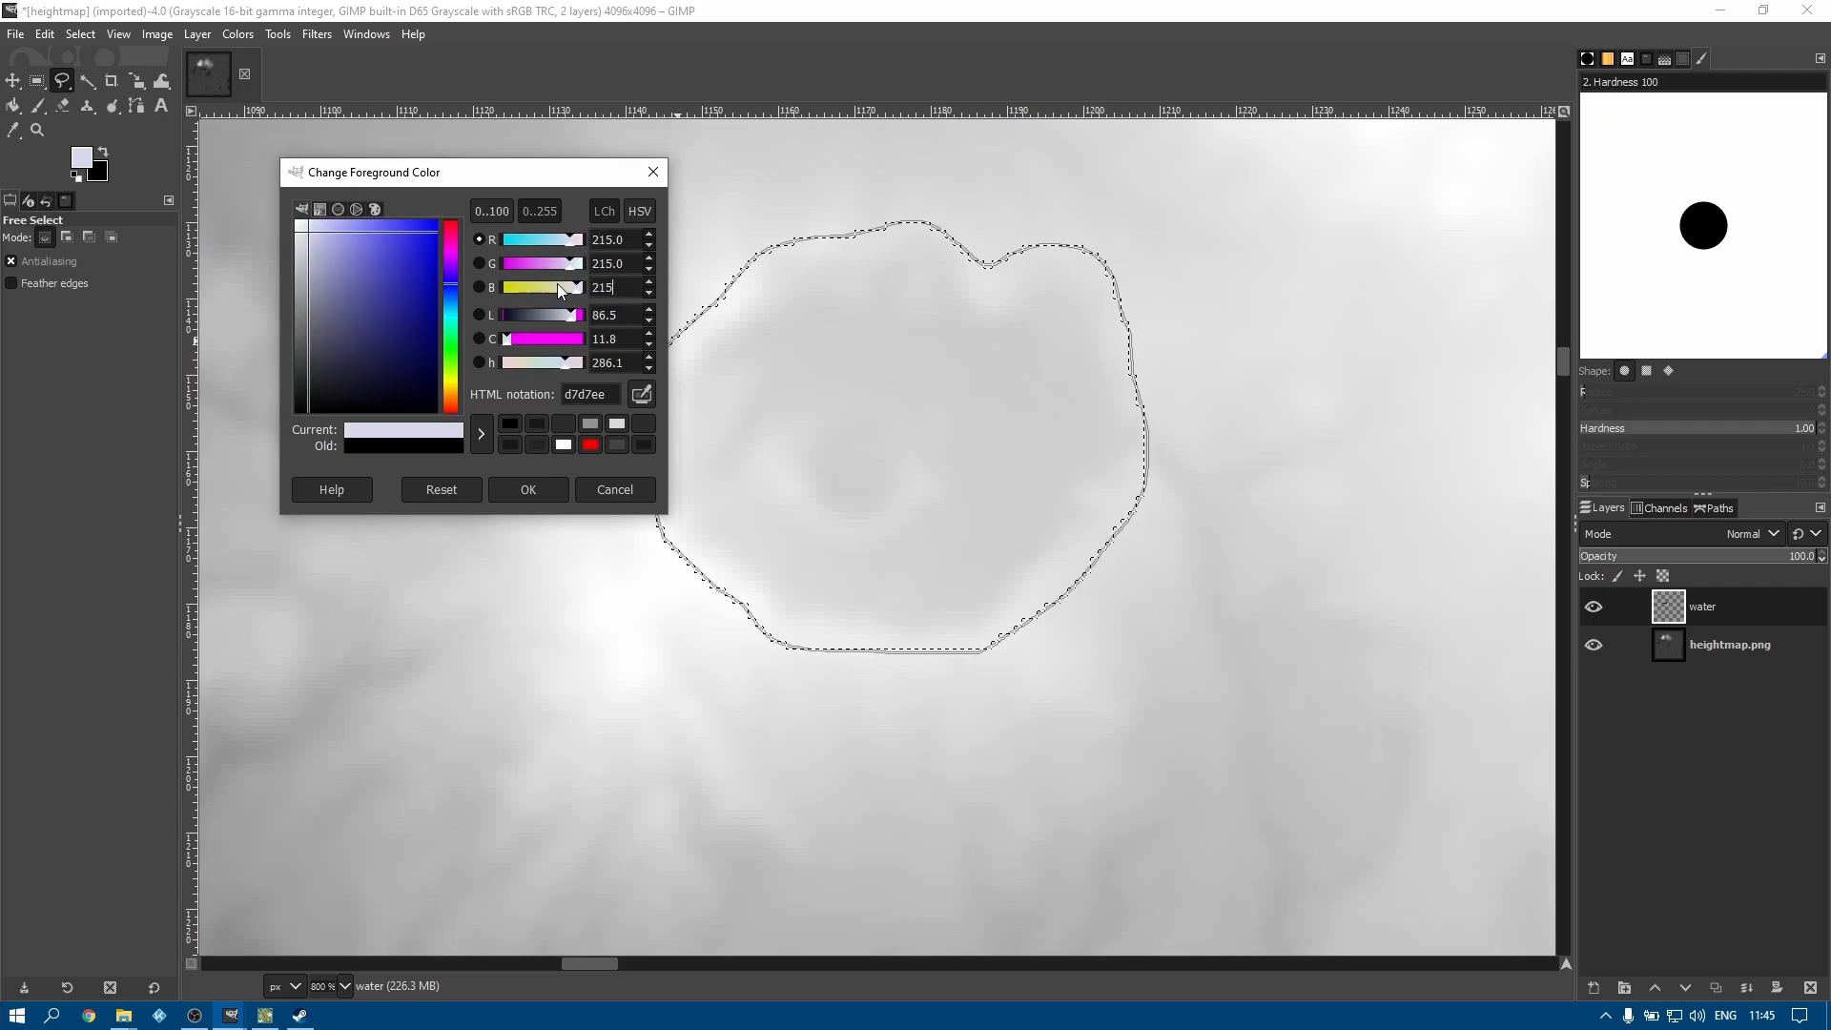
key("Return")
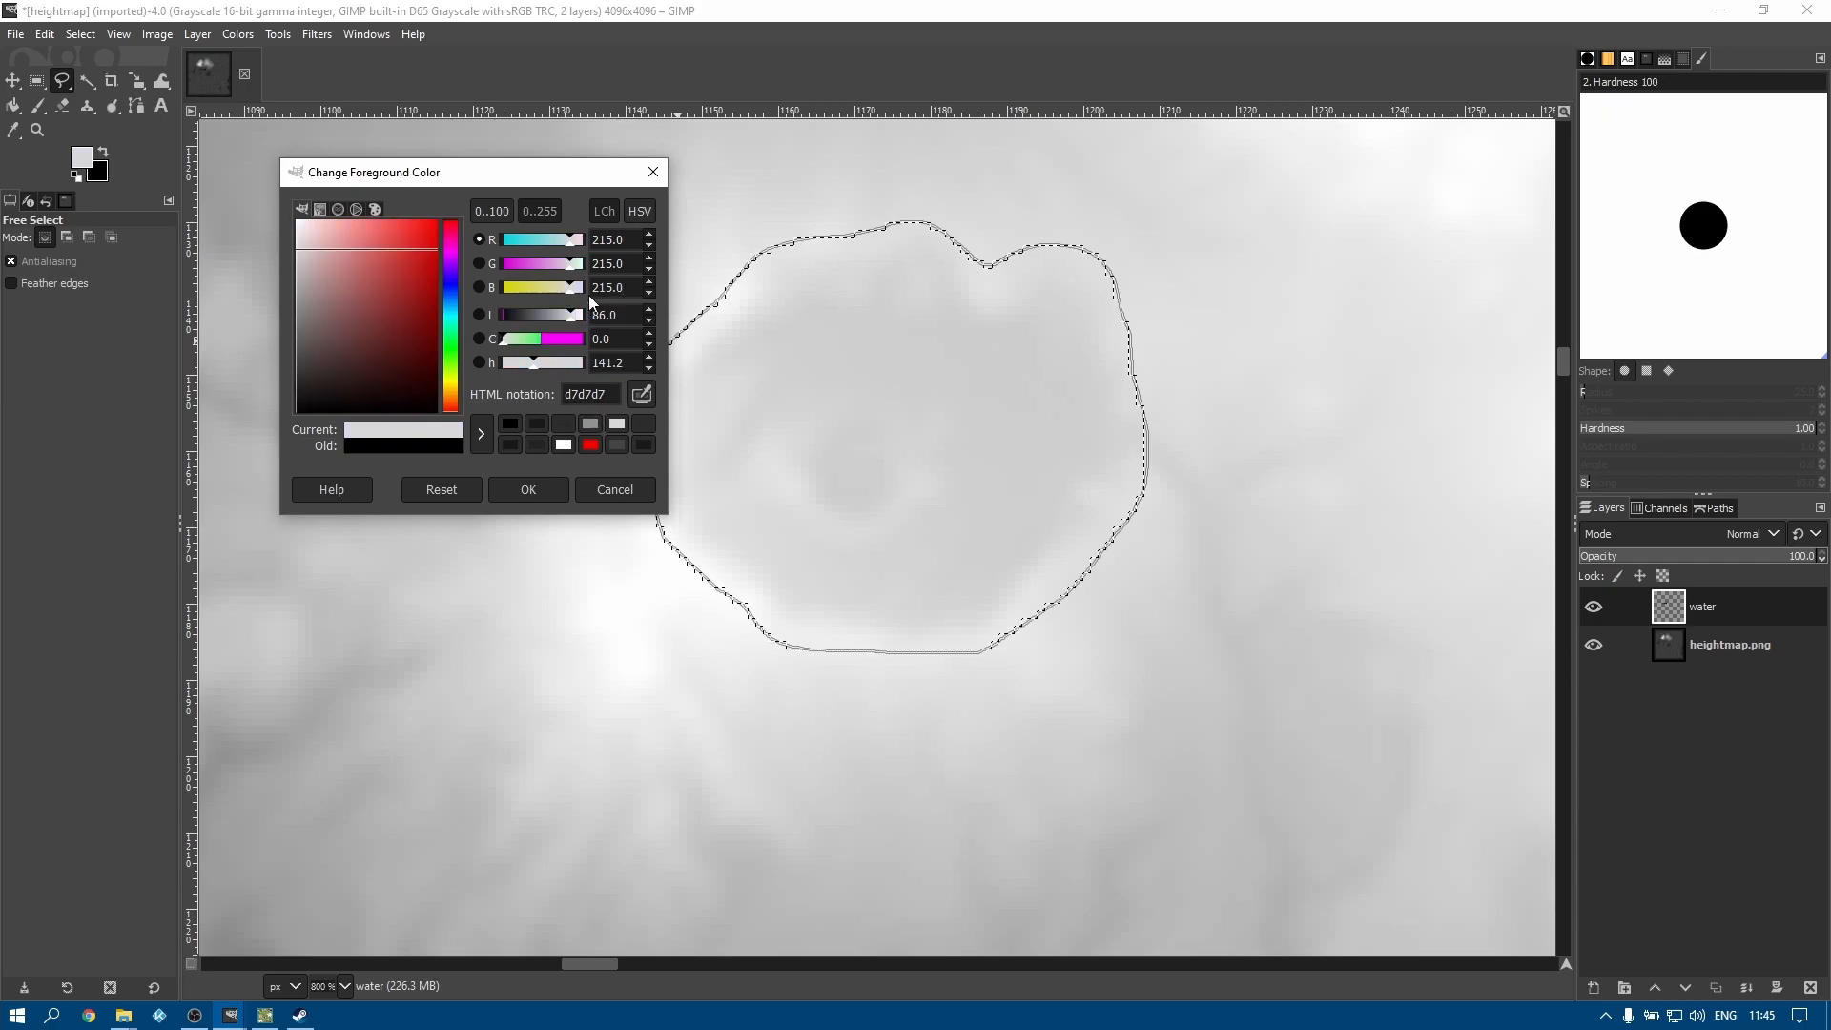
left_click(532, 490)
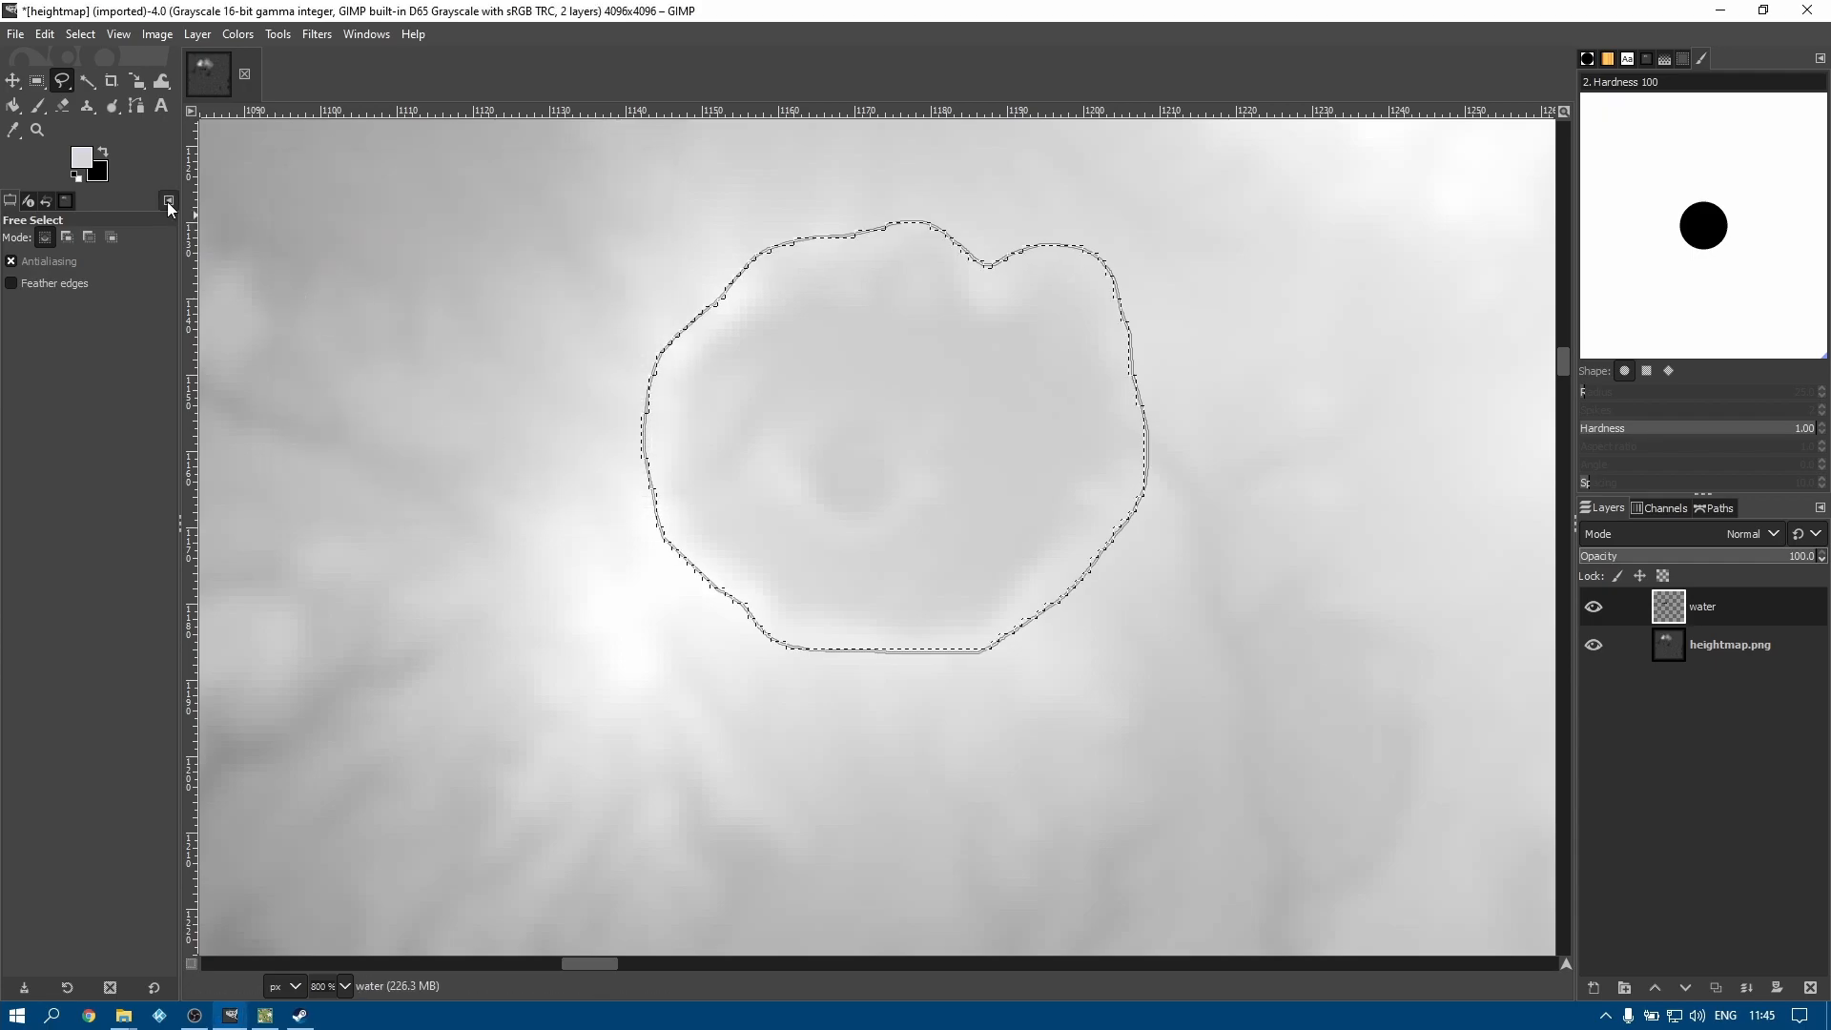
left_click(13, 106)
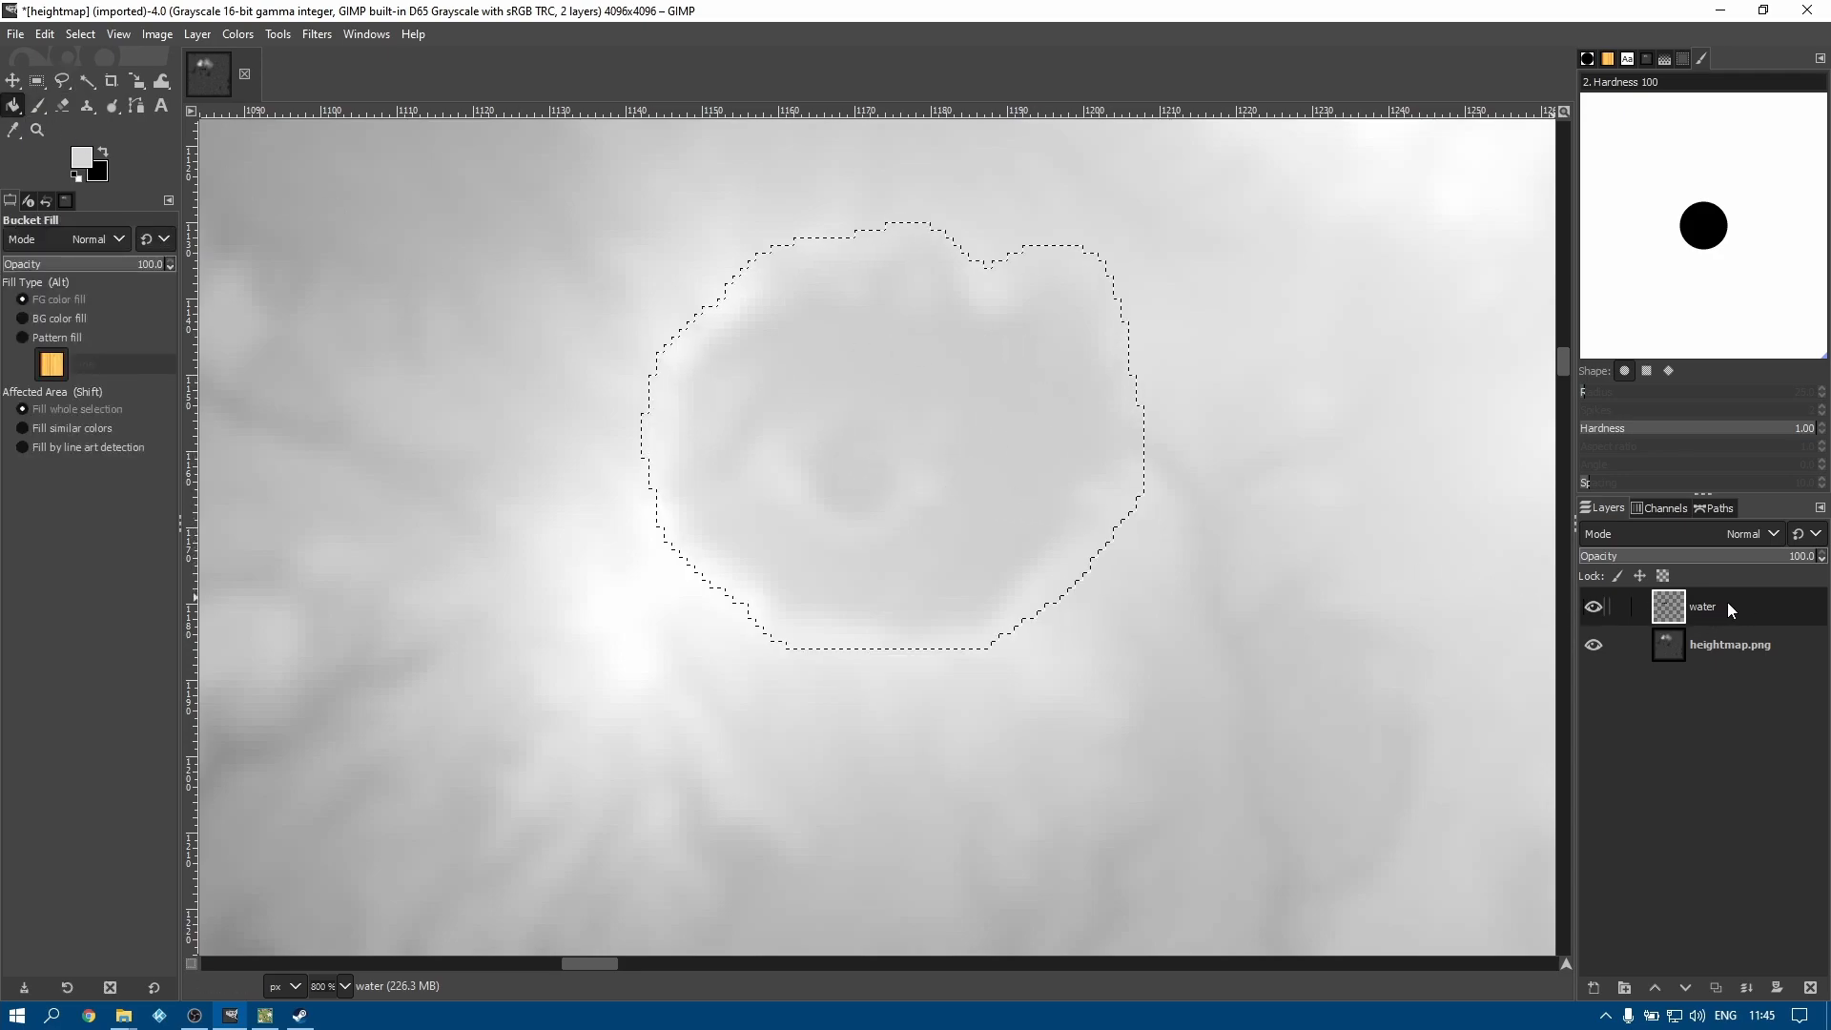
left_click(1055, 414)
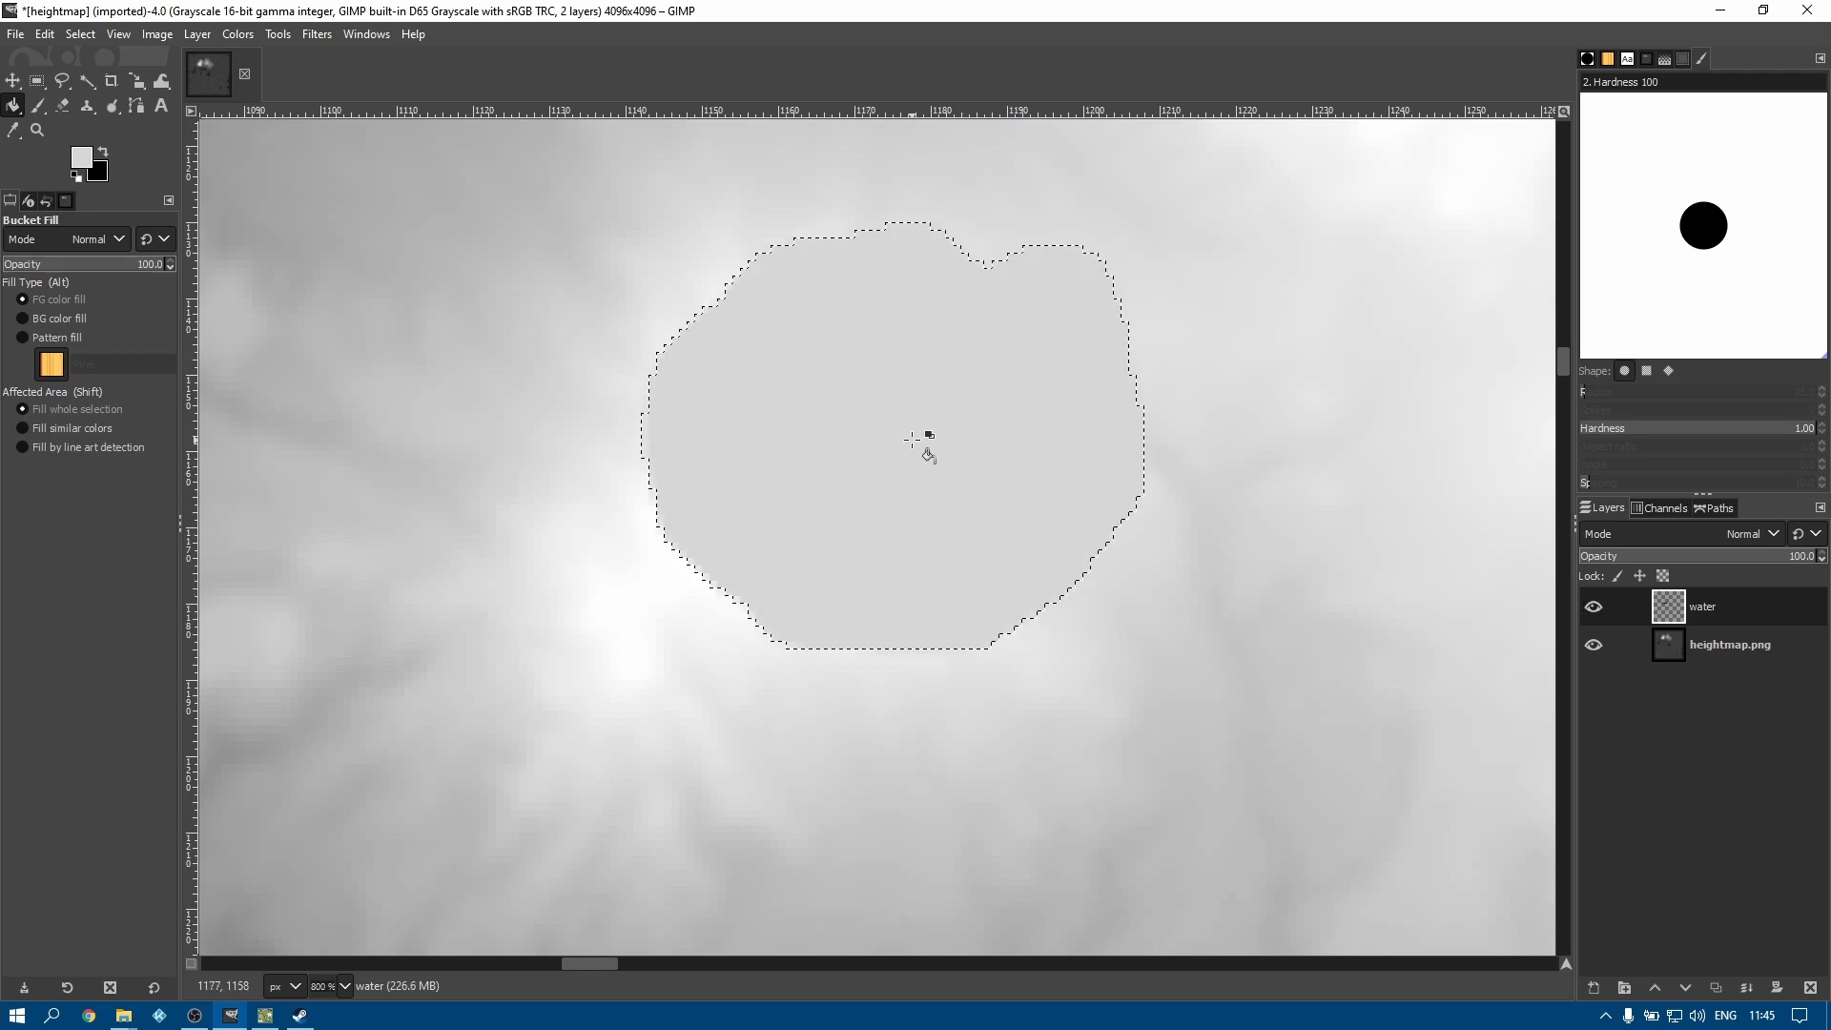
Draw a closed freehand selection around the crater on the darker mountain to the east
scroll(863, 497, "down", 5)
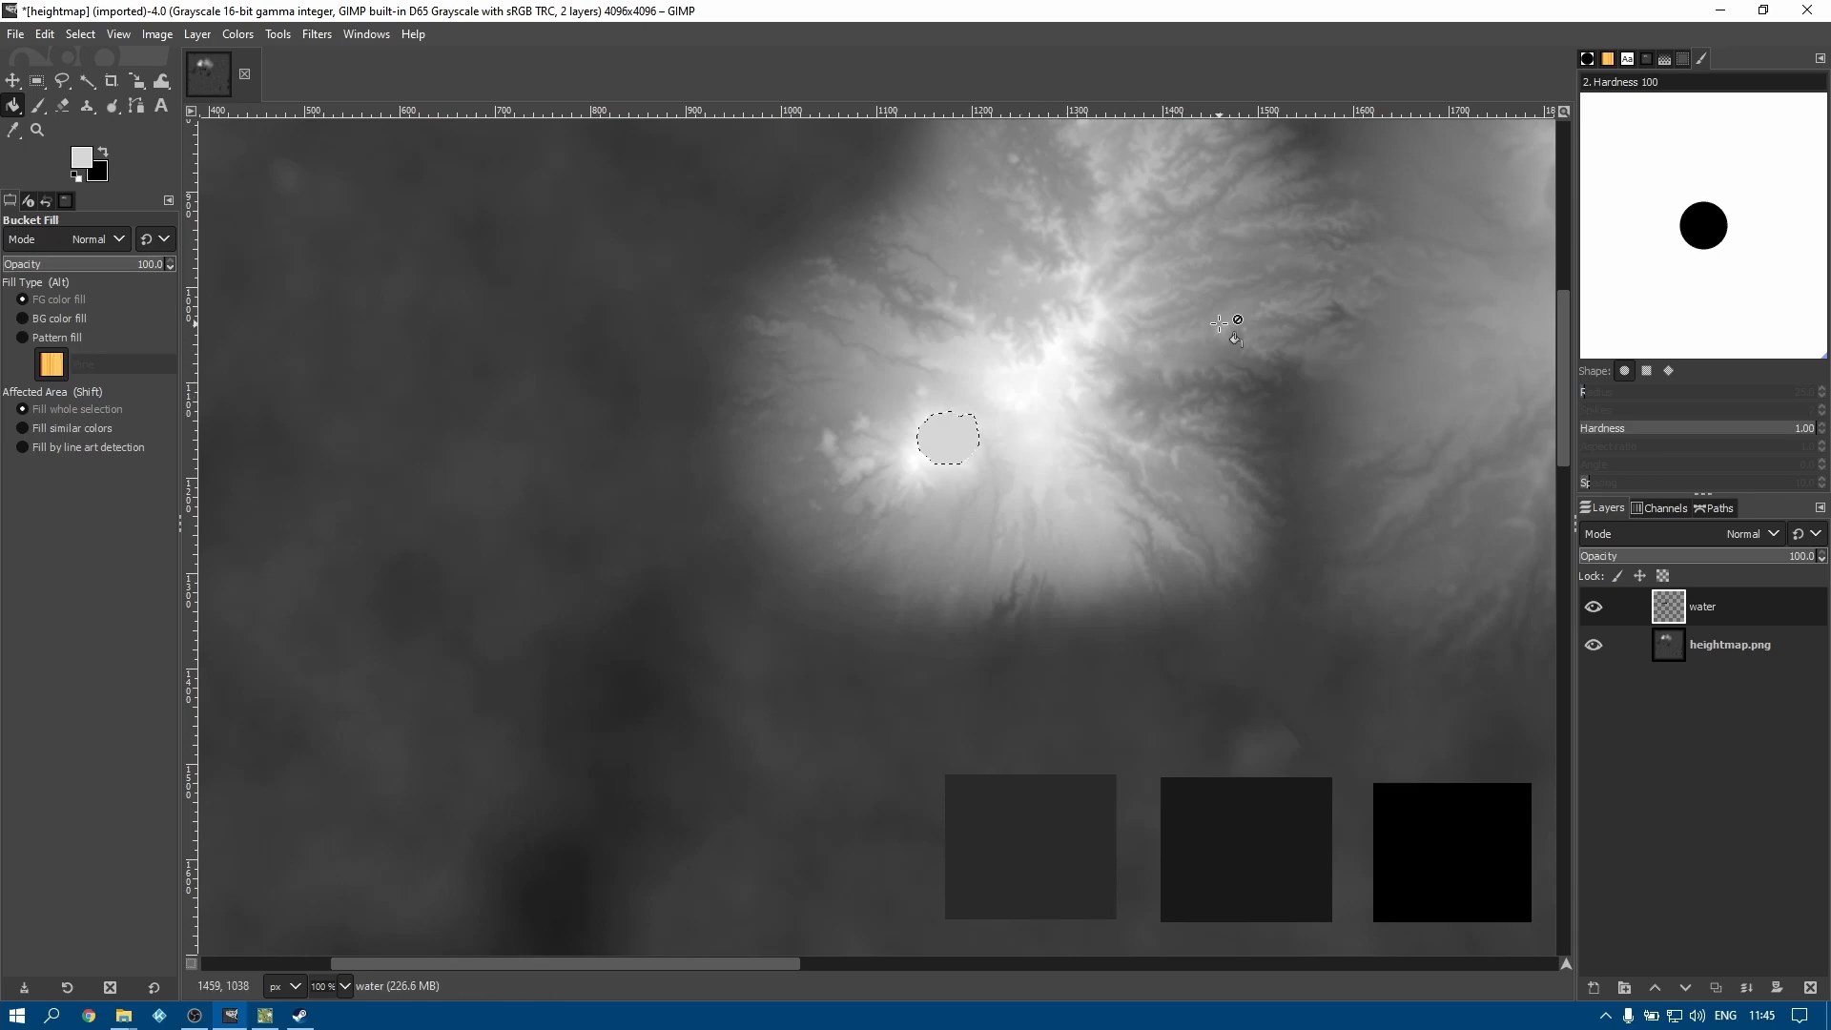
left_click_drag(762, 971, 944, 971)
left_click_drag(1564, 421, 1560, 372)
scroll(1074, 413, "up", 5)
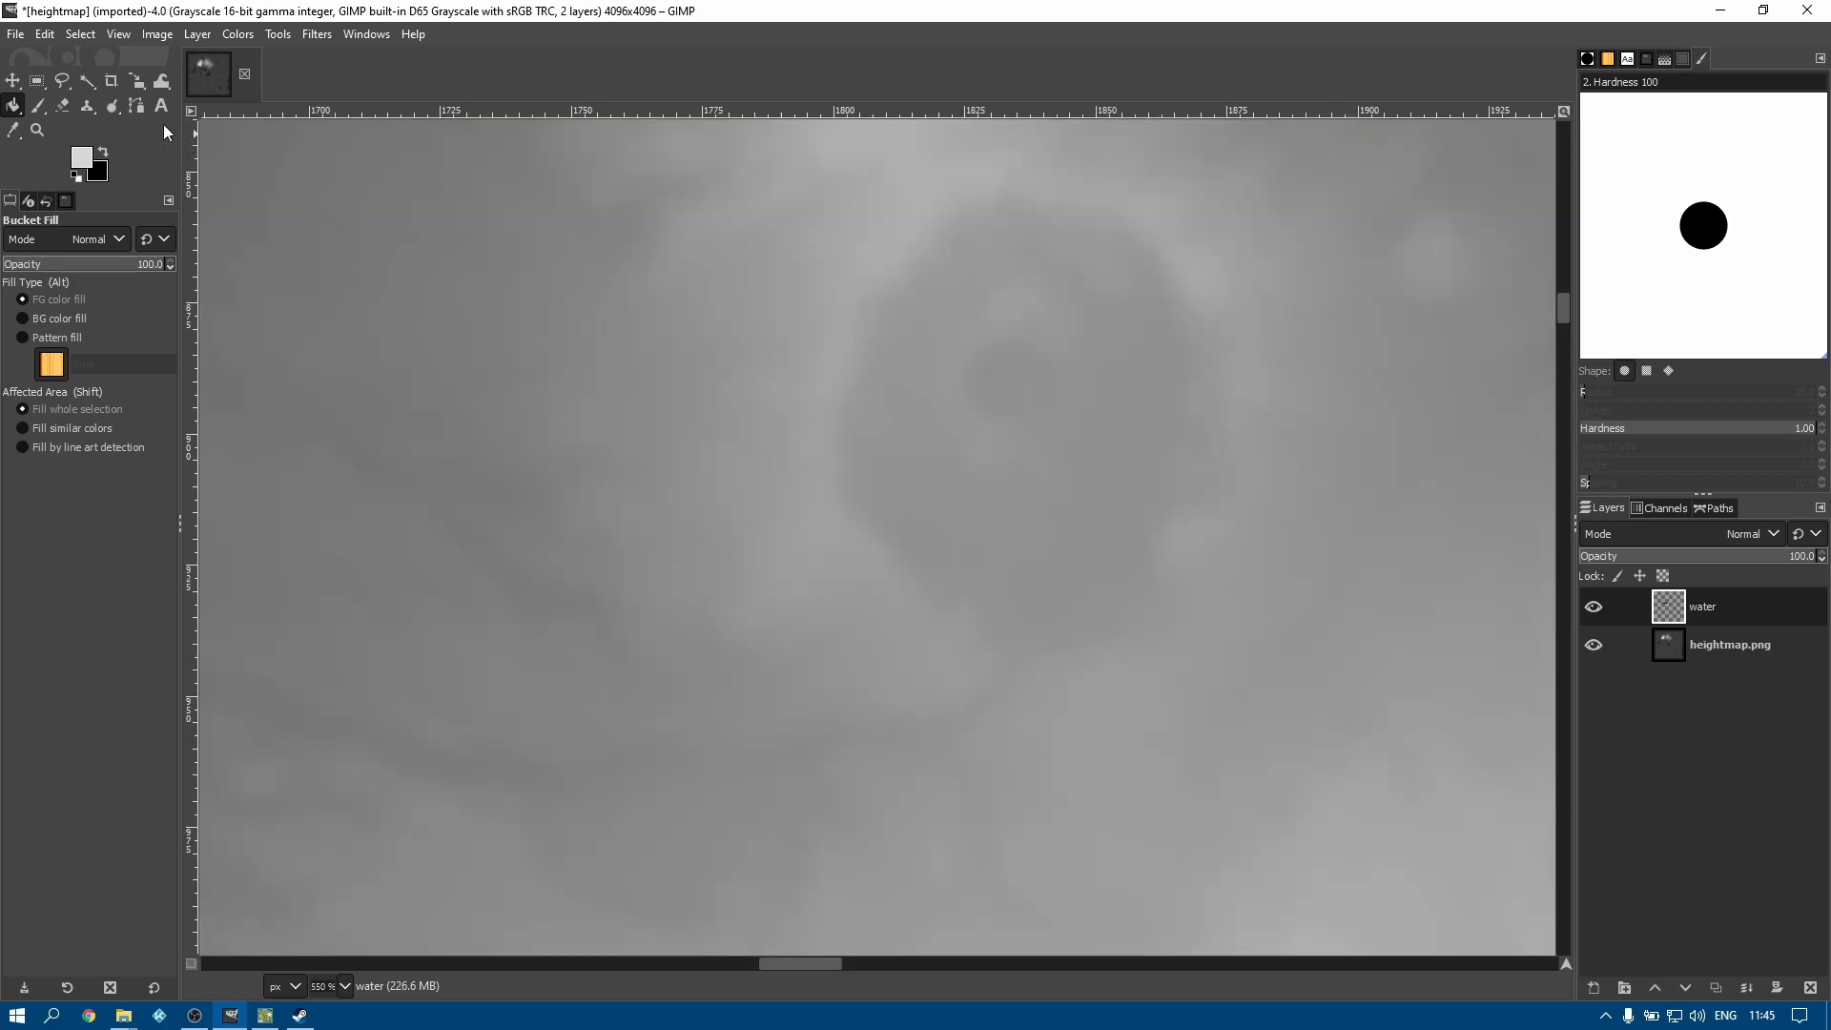
left_click(62, 80)
mouse_move(1071, 176)
left_mouse_down()
mouse_move(938, 187)
mouse_move(855, 290)
mouse_move(822, 387)
mouse_move(818, 504)
mouse_move(914, 634)
mouse_move(964, 667)
mouse_move(1088, 686)
mouse_move(1154, 672)
mouse_move(1200, 633)
mouse_move(1225, 523)
left_mouse_up()
mouse_move(1265, 445)
left_mouse_down()
mouse_move(1221, 279)
mouse_move(1166, 196)
mouse_move(1117, 193)
left_mouse_up()
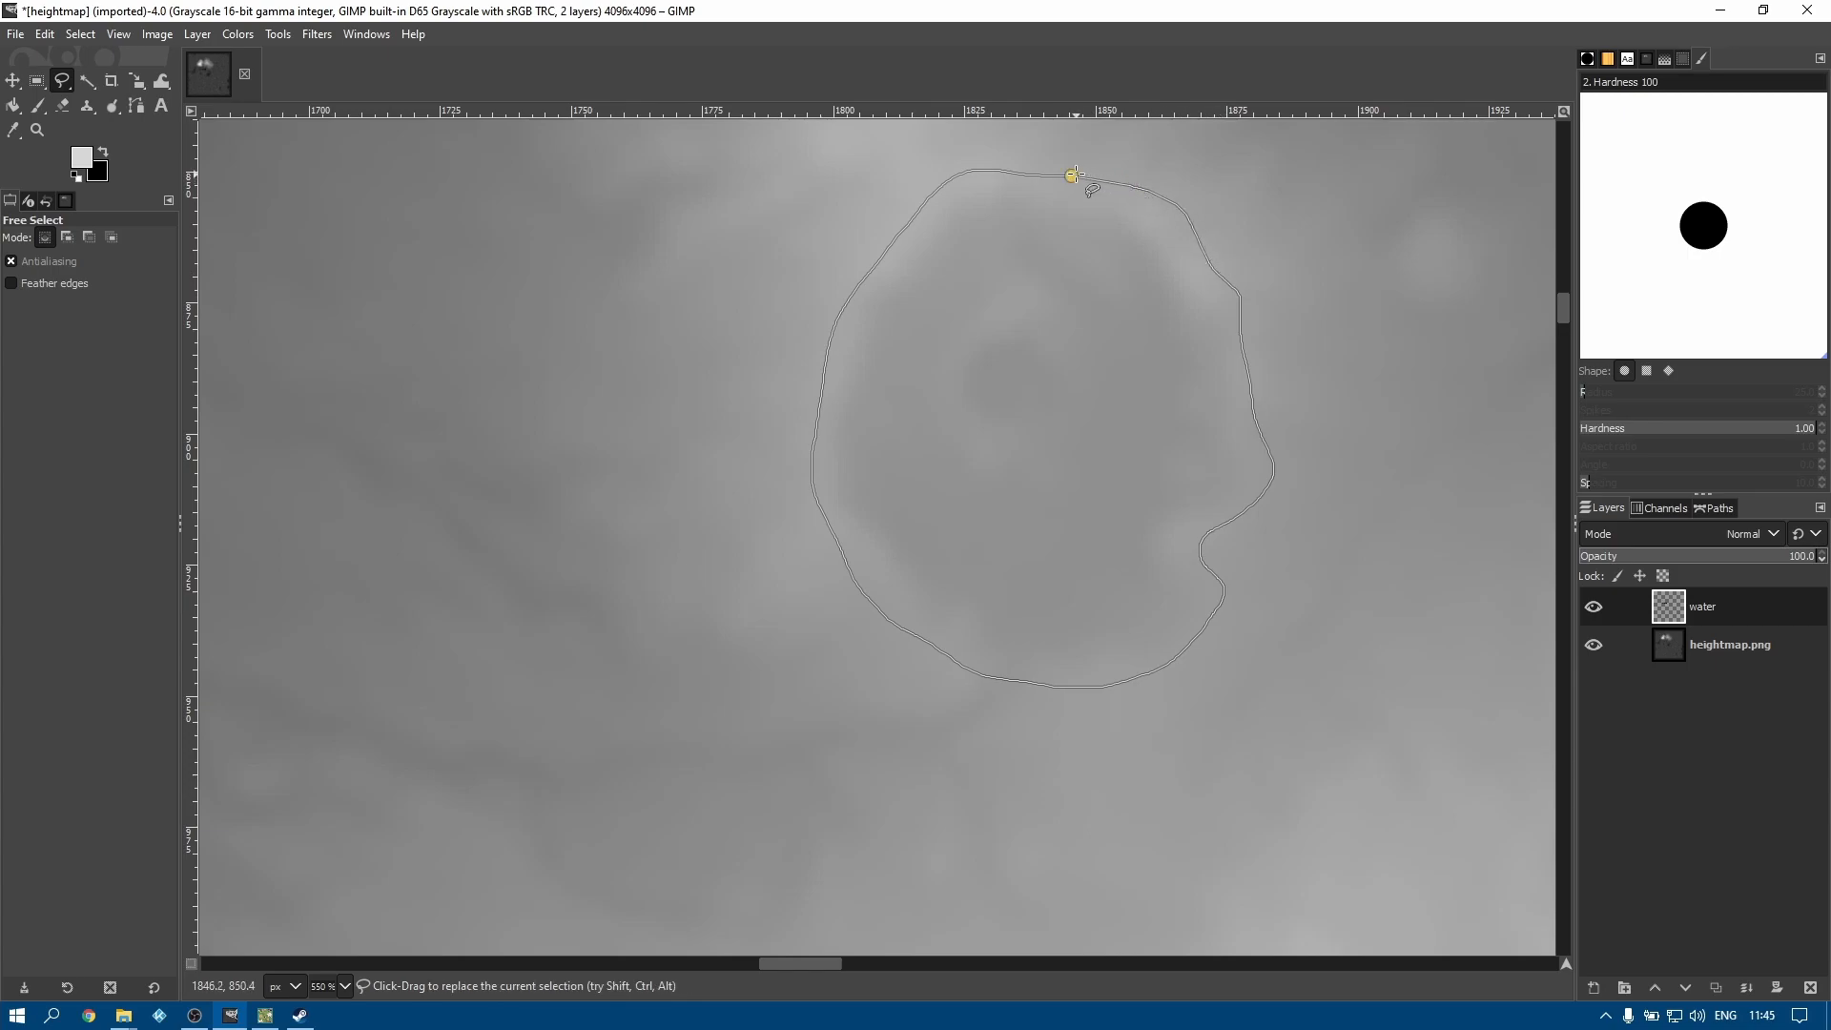
key("Return")
Sample the greys of the second crater's floor and rim to compare their height levels
left_click(84, 160)
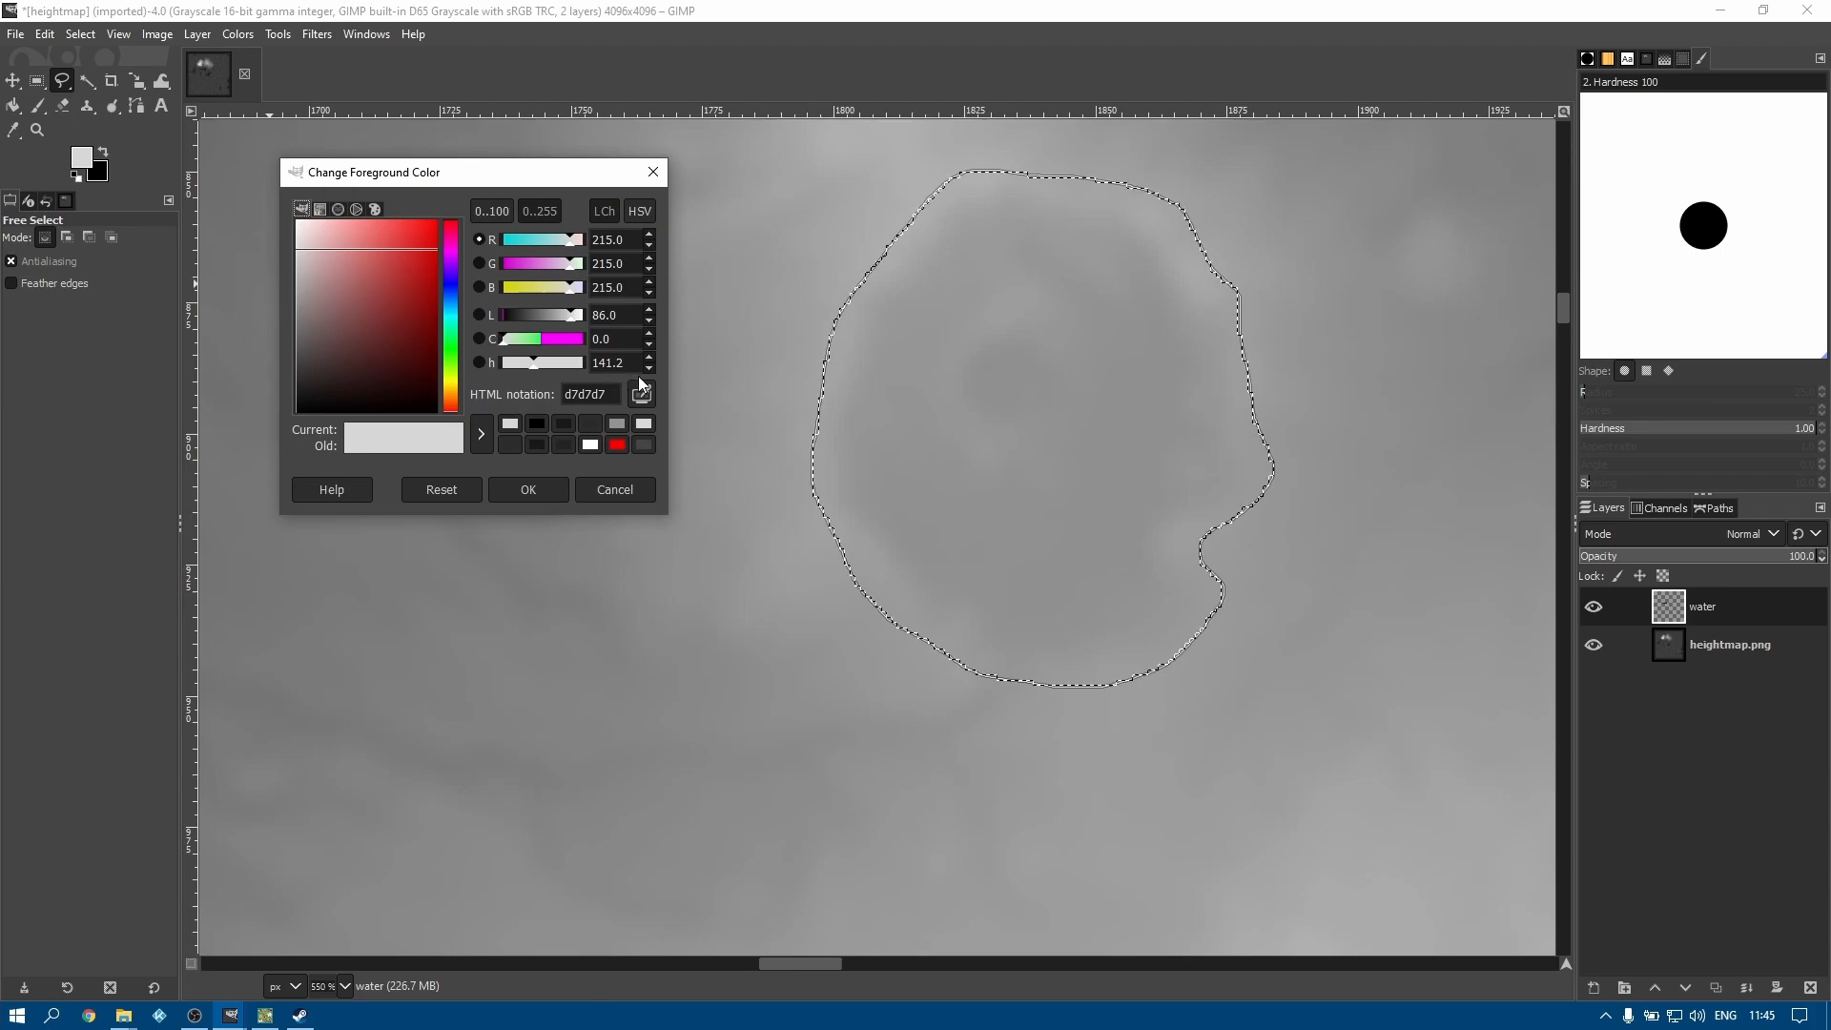
left_click(1009, 393)
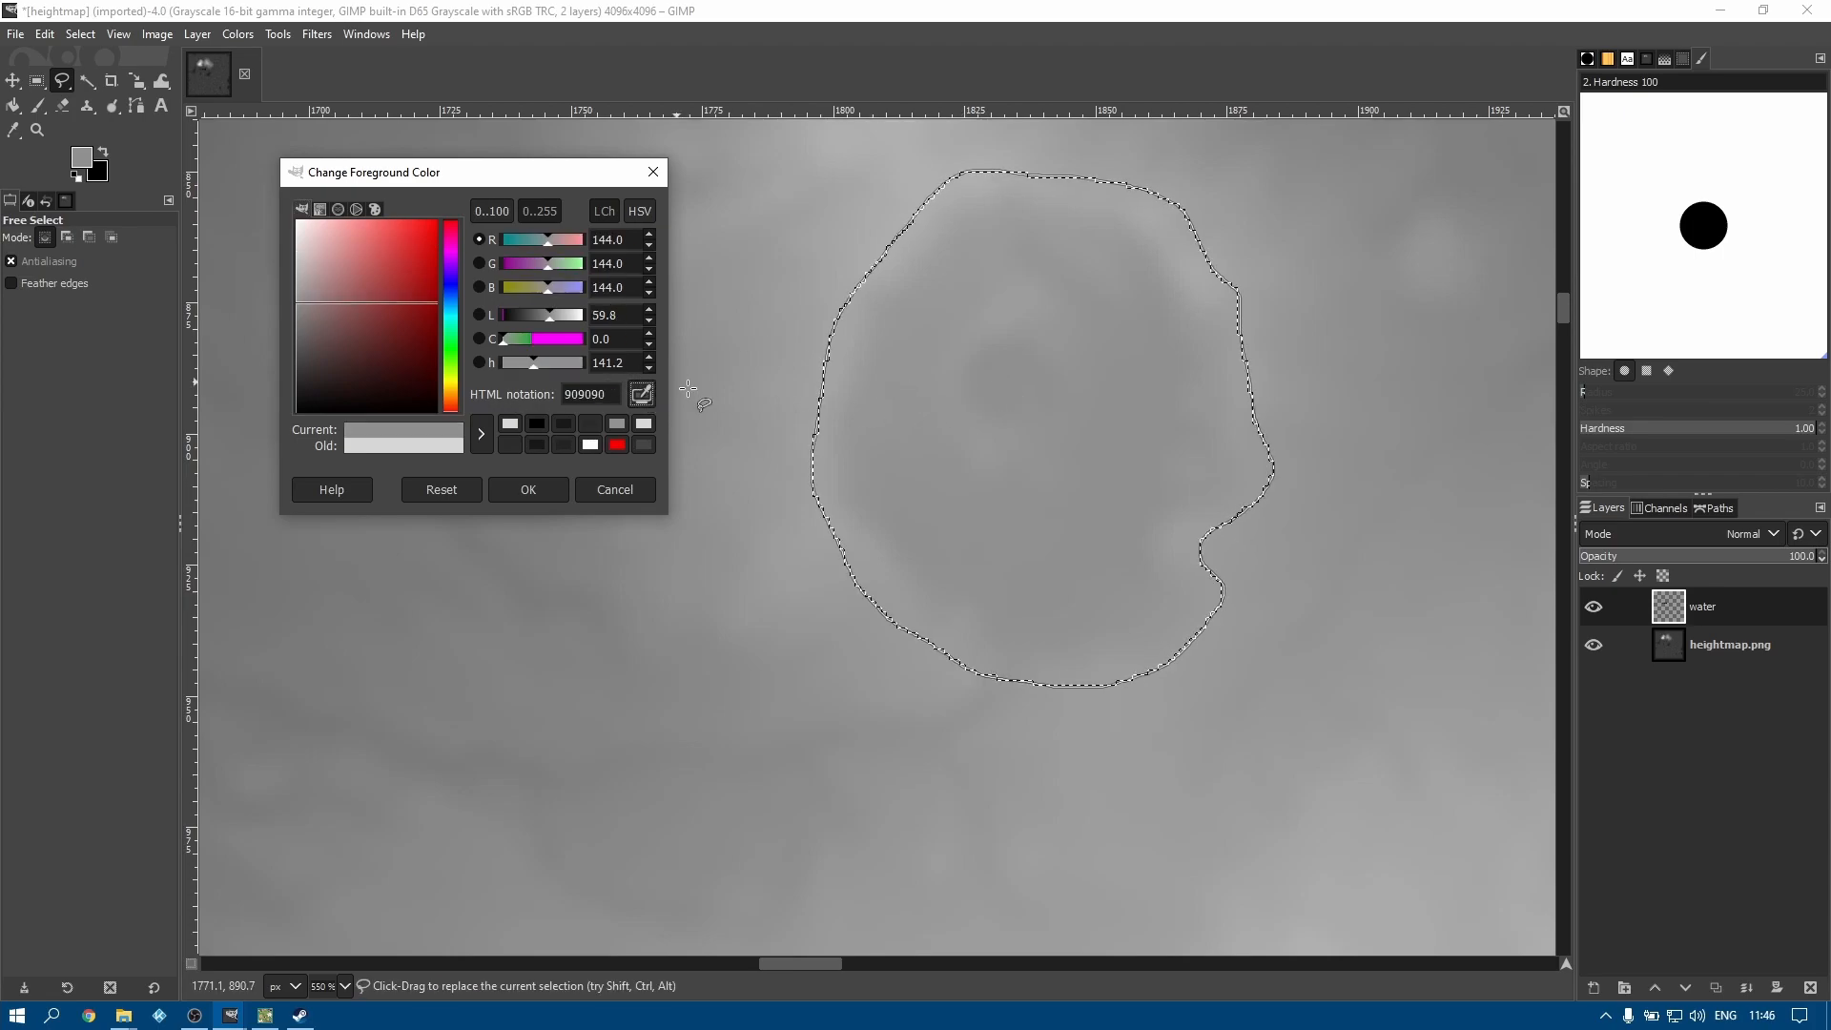
left_click(641, 396)
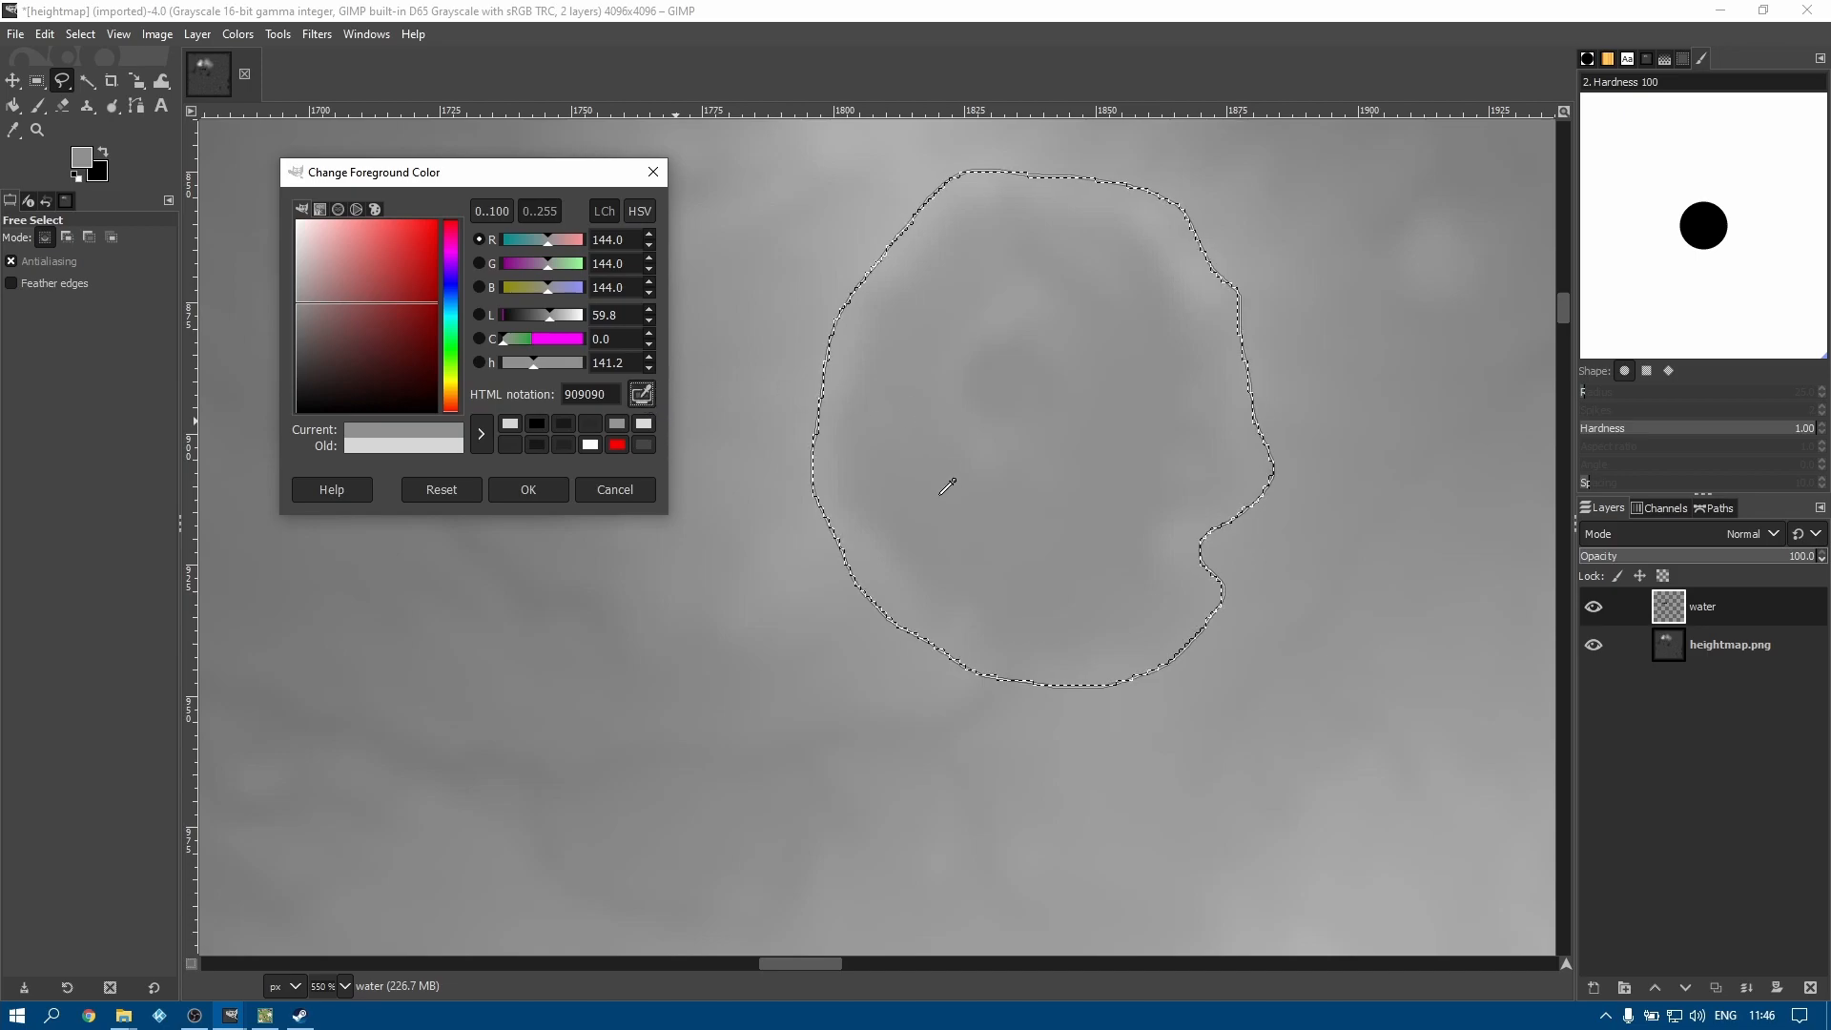
left_click(1158, 226)
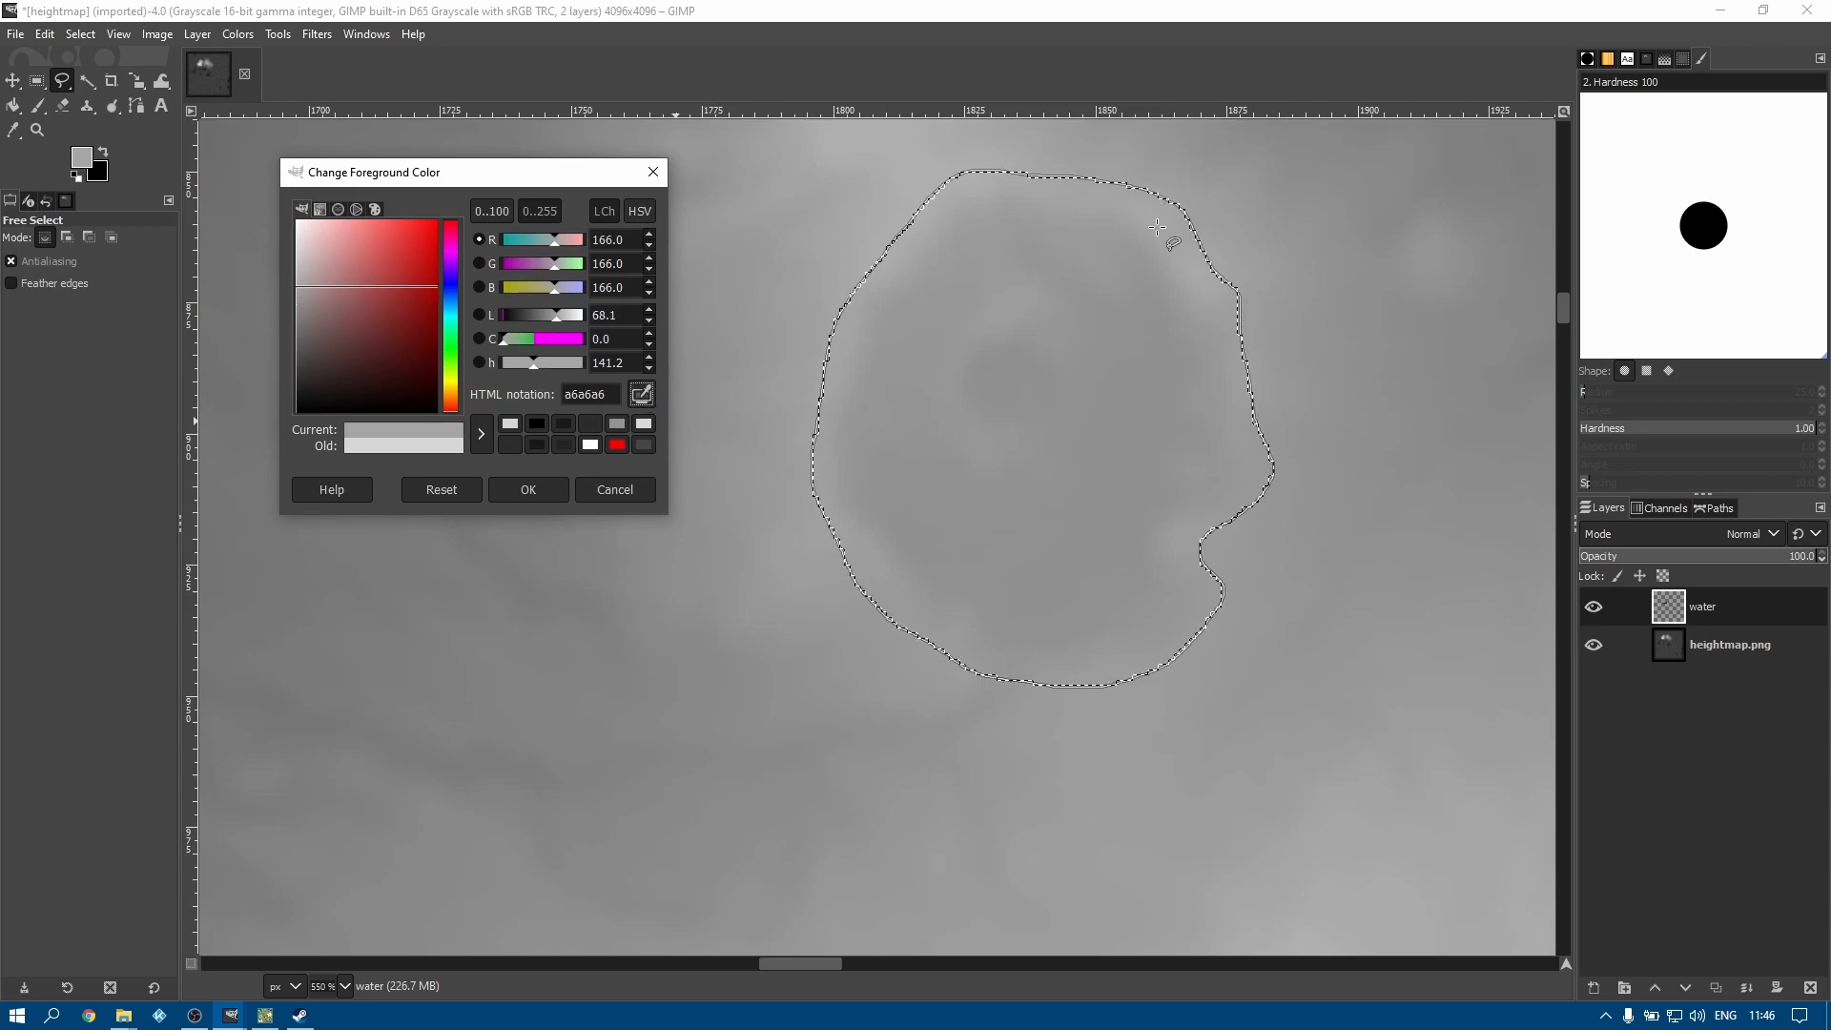
left_click(834, 345)
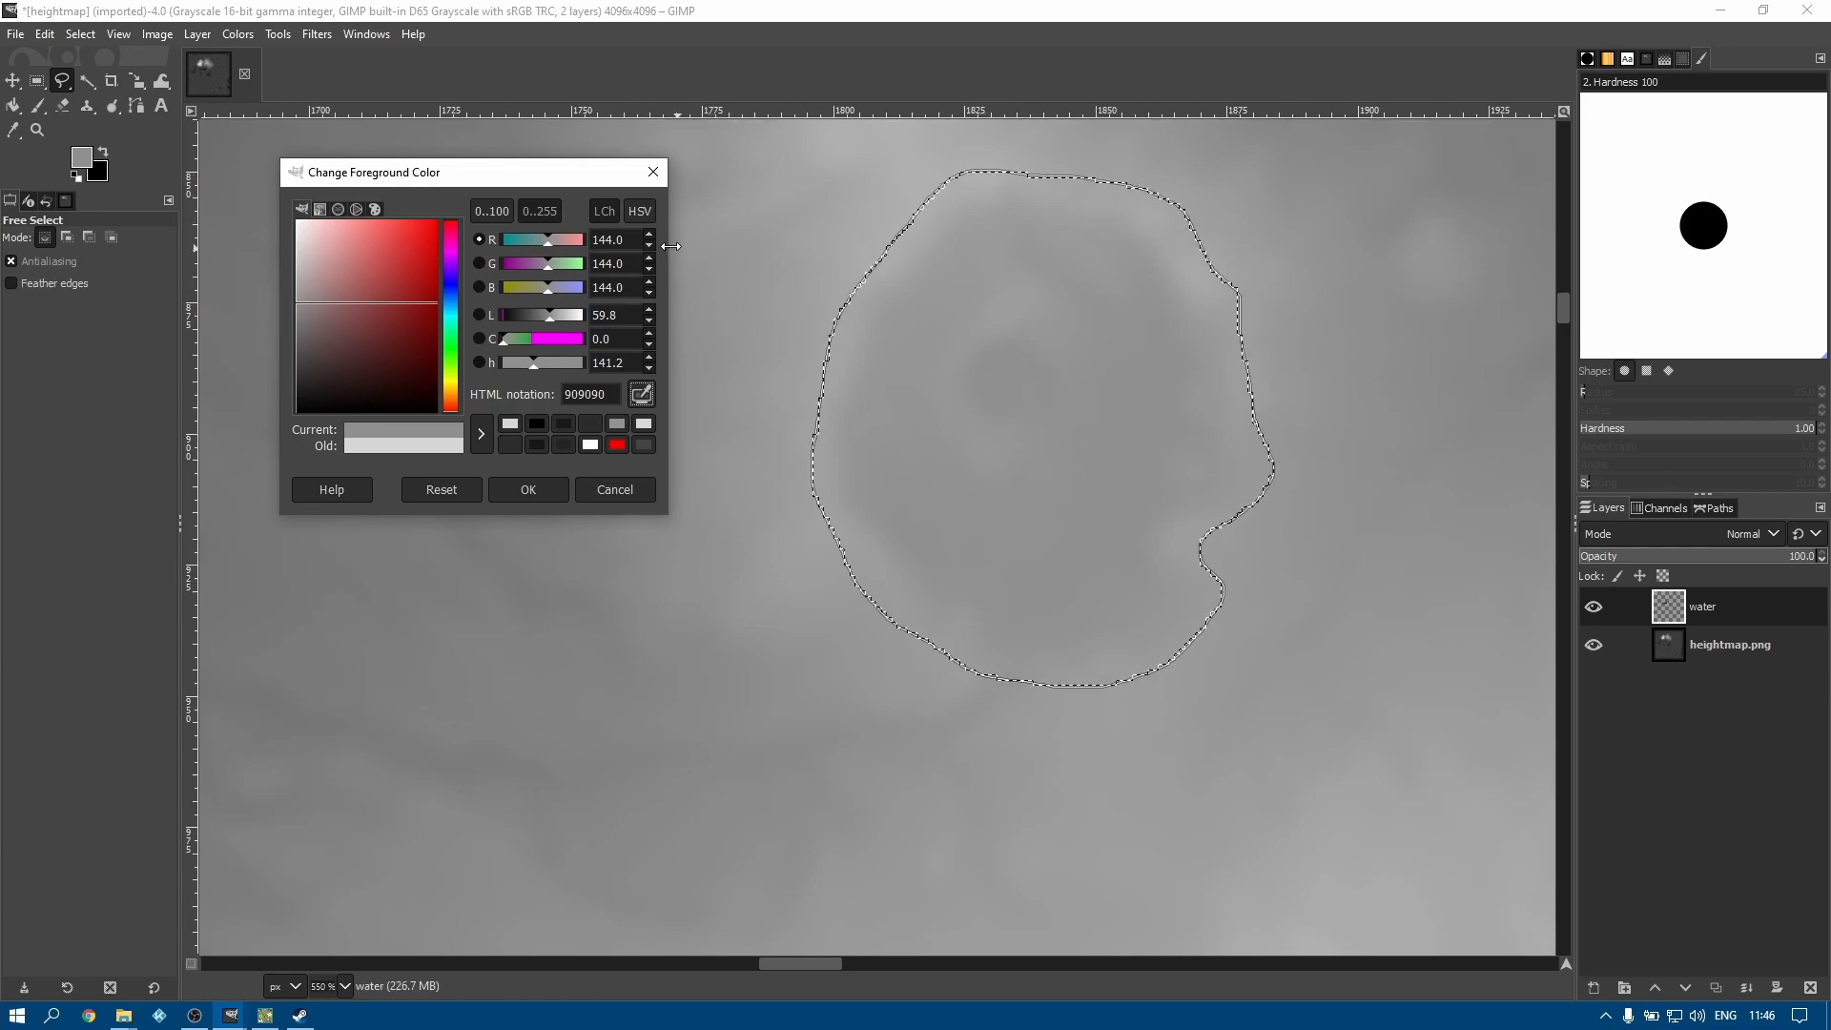
Set the foreground colour's channels to 150 and fill the second crater's selection with it on the water layer
left_click_drag(631, 238, 556, 238)
type("150")
key("Tab")
type("150")
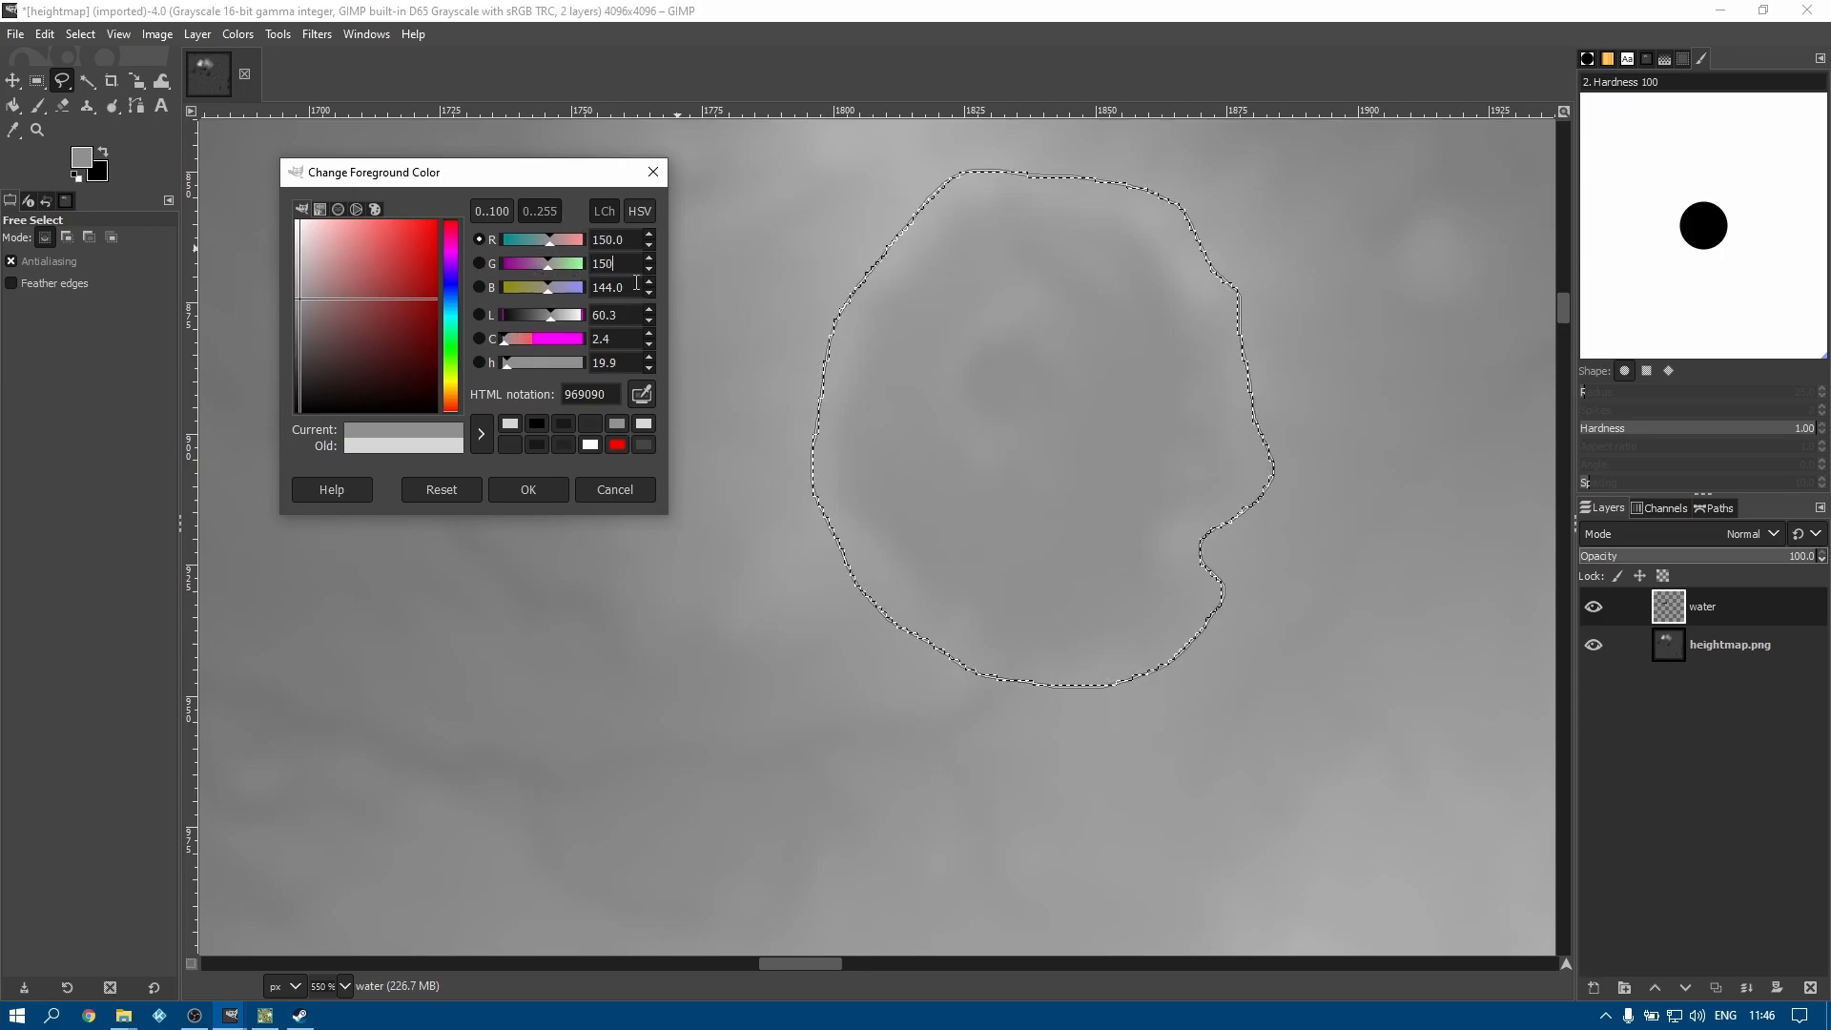
key("Tab")
key("Return")
left_click(14, 106)
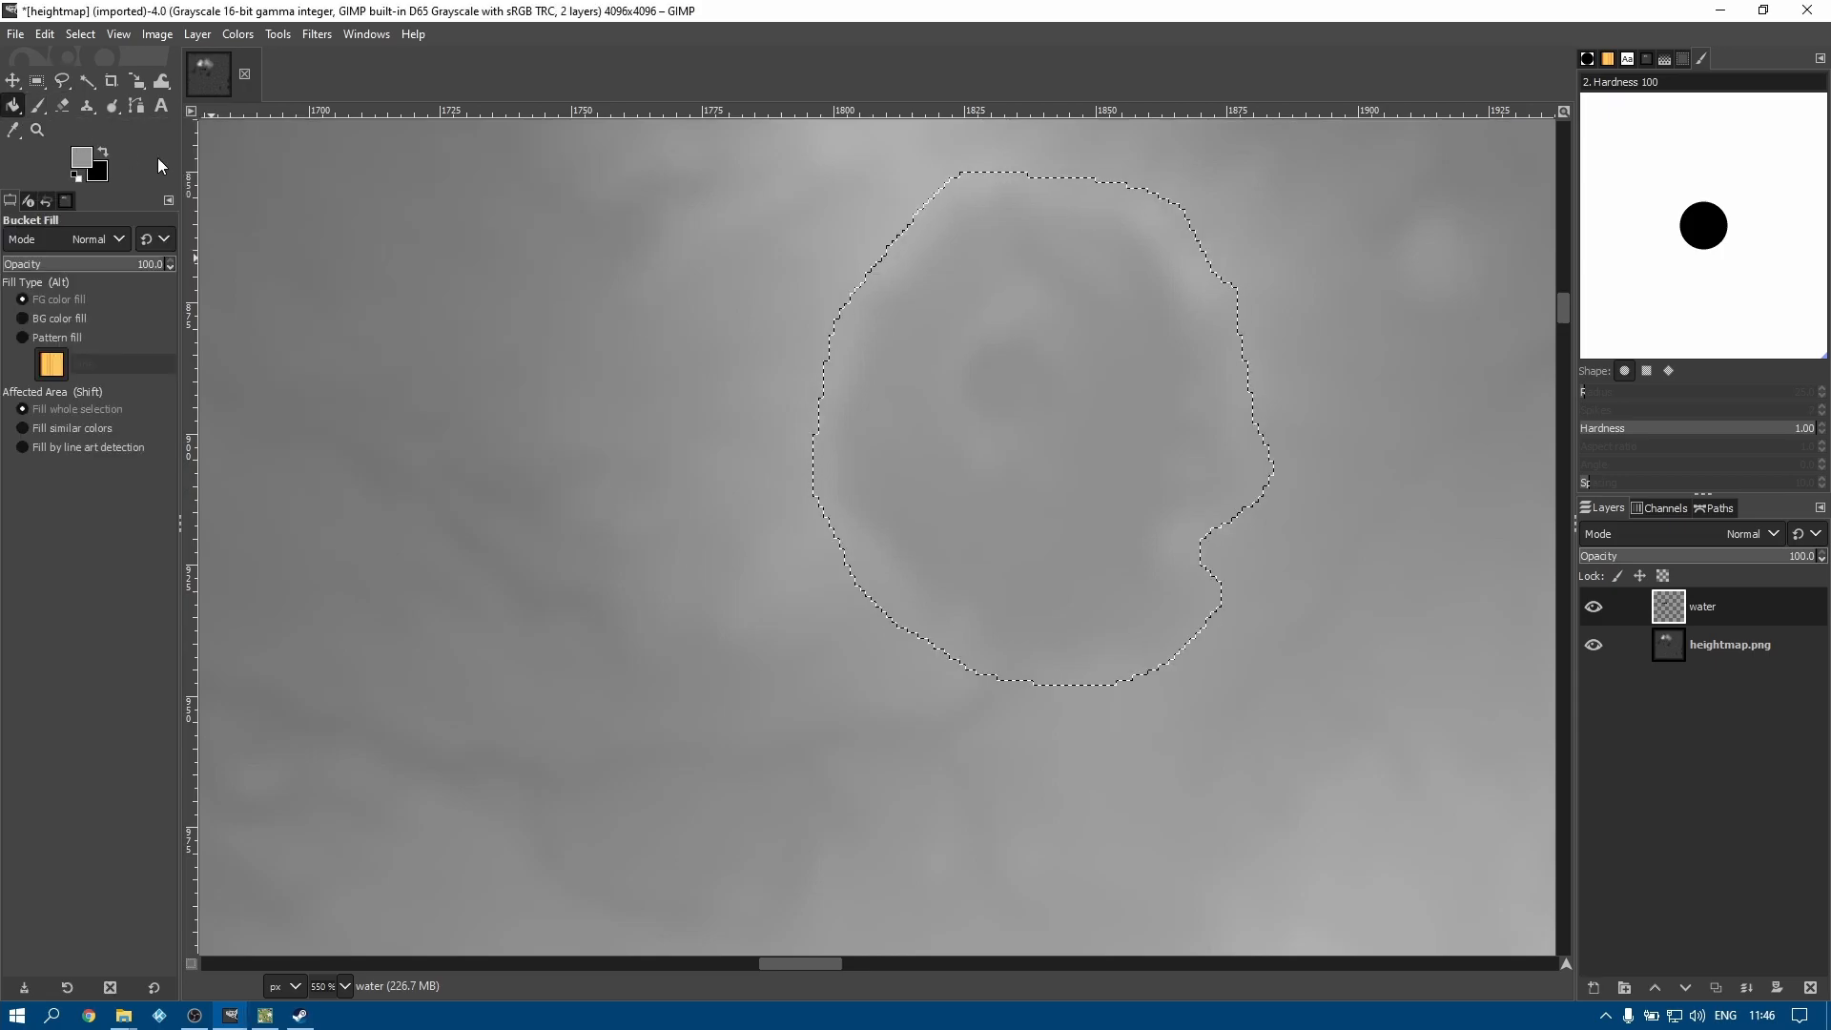
left_click(1030, 482)
Create a transparent 4096 × 4096 px layer named "water base" above the water layer
key("shift+2")
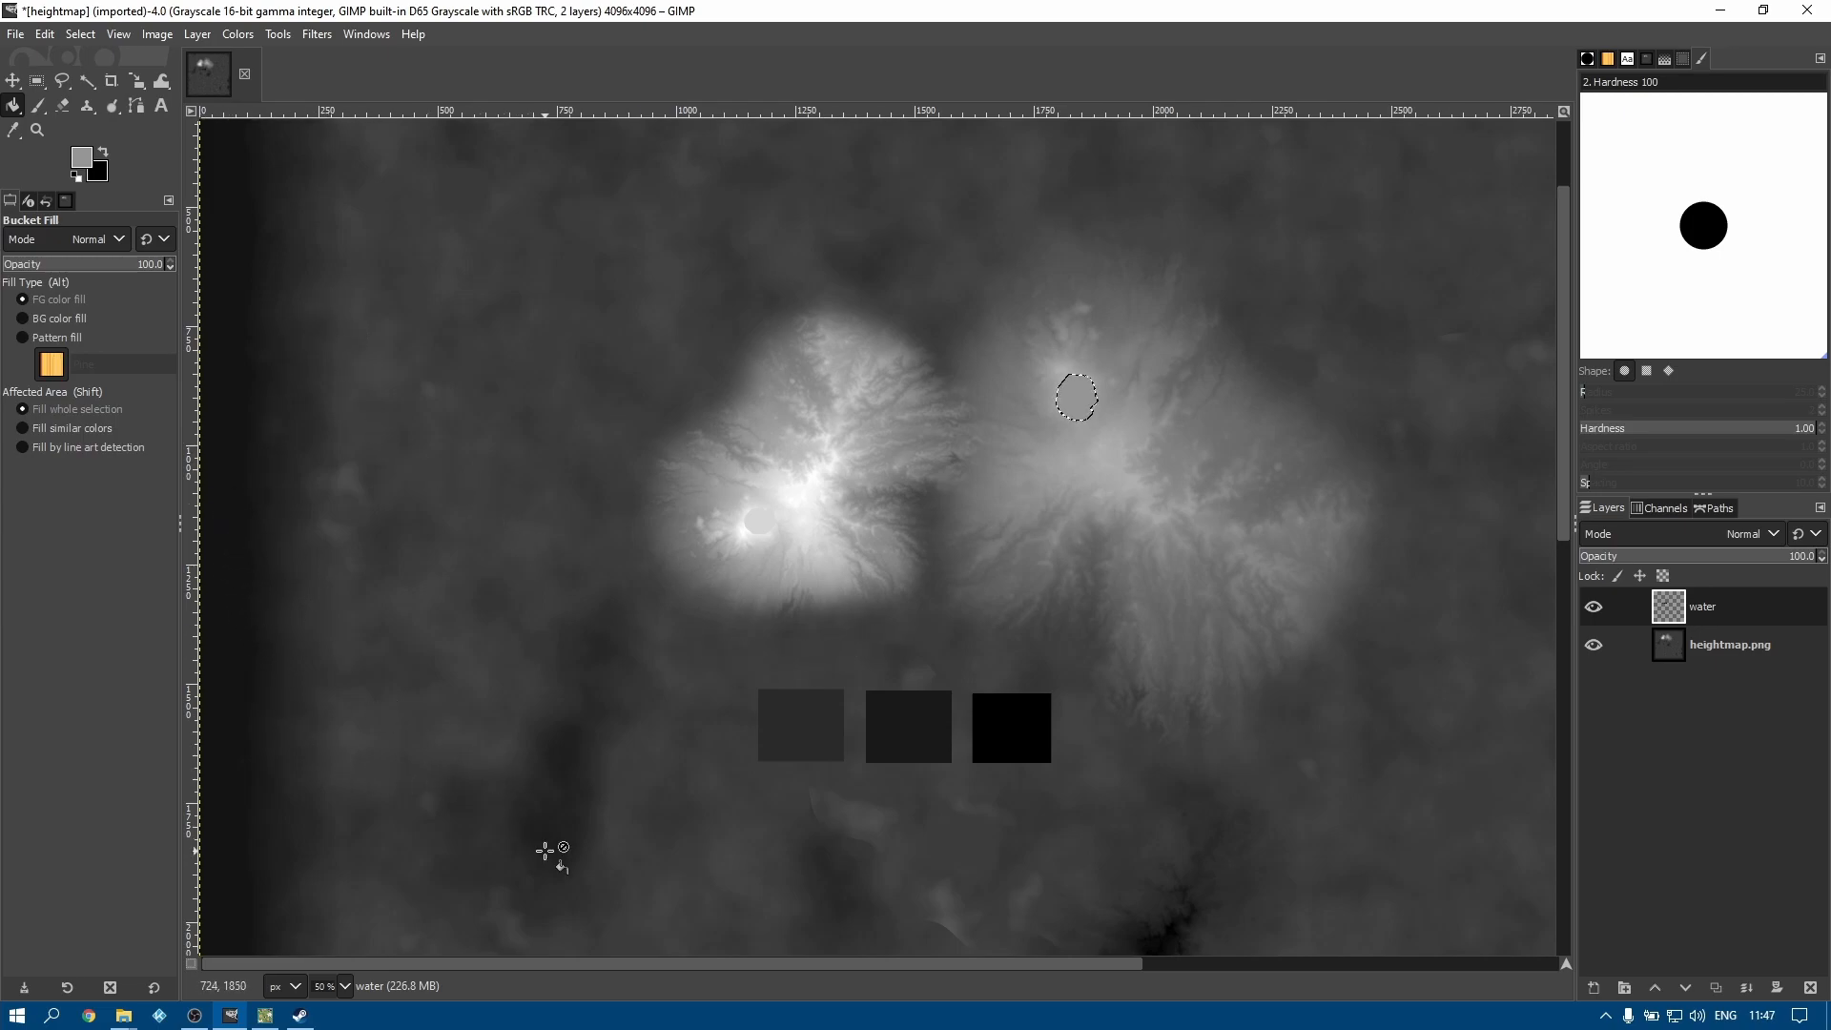
scroll(1569, 453, "down", 3)
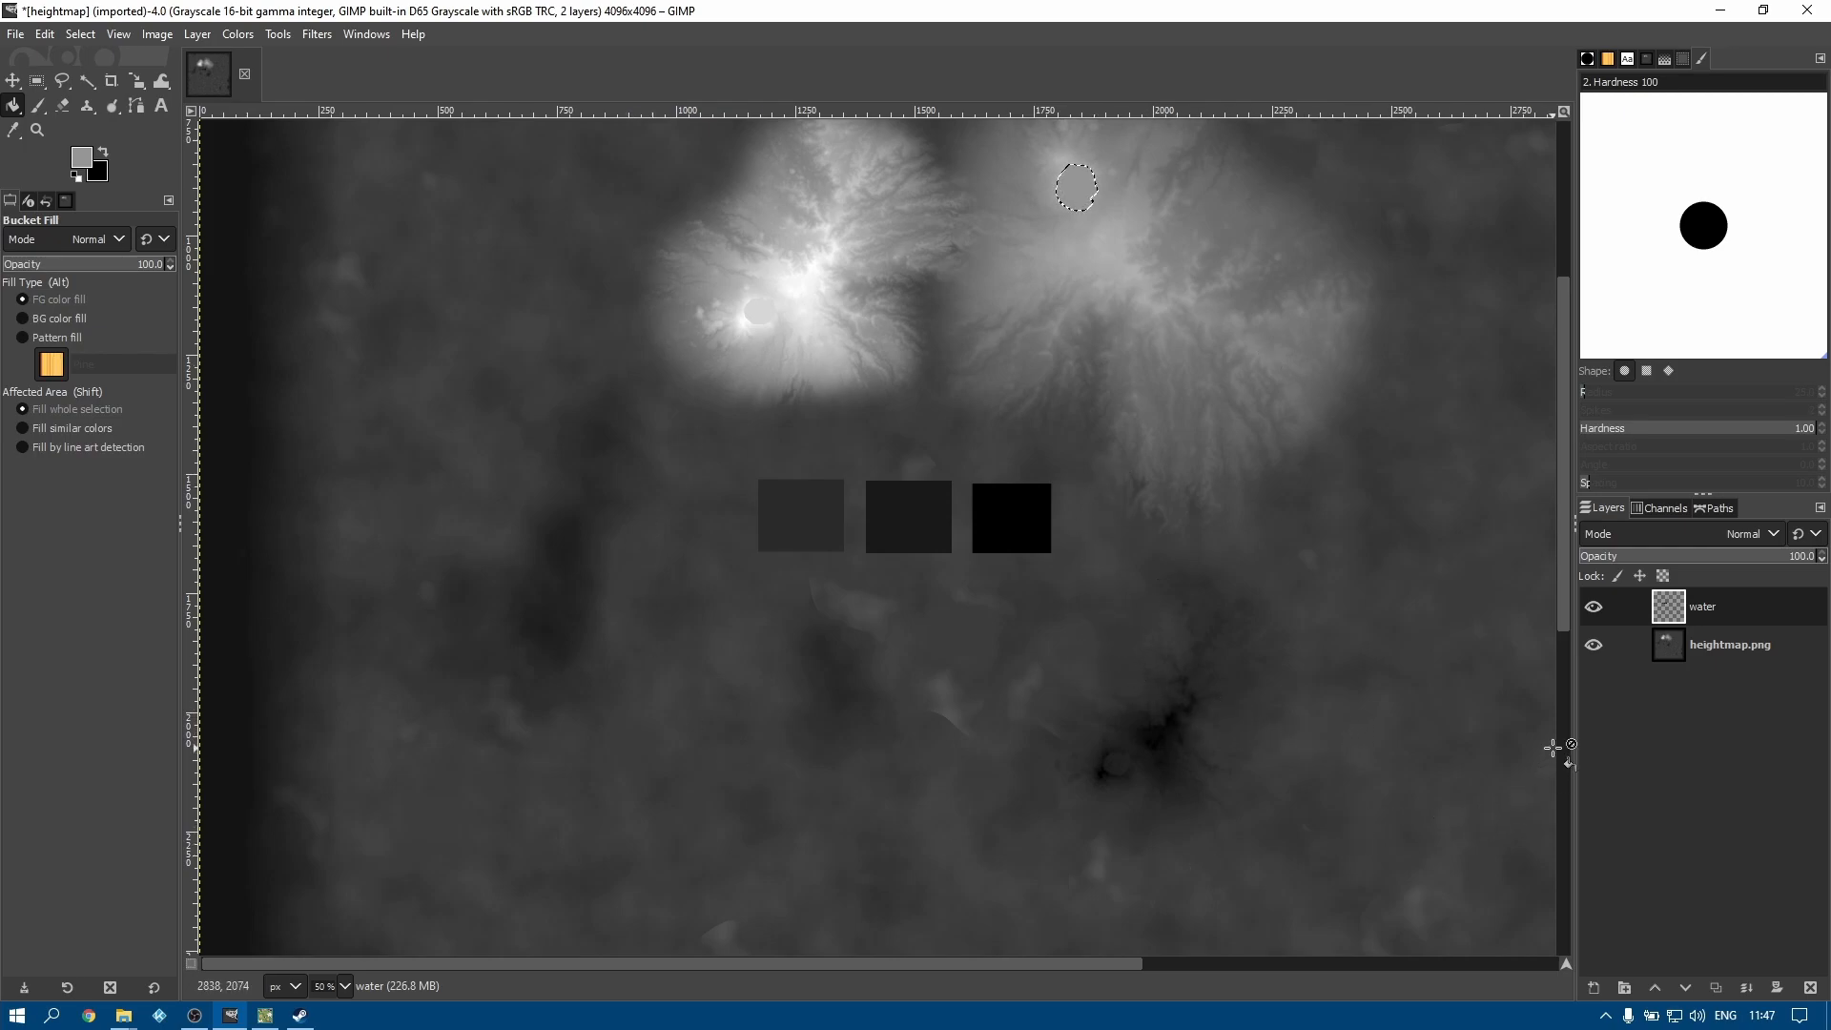
right_click(1693, 727)
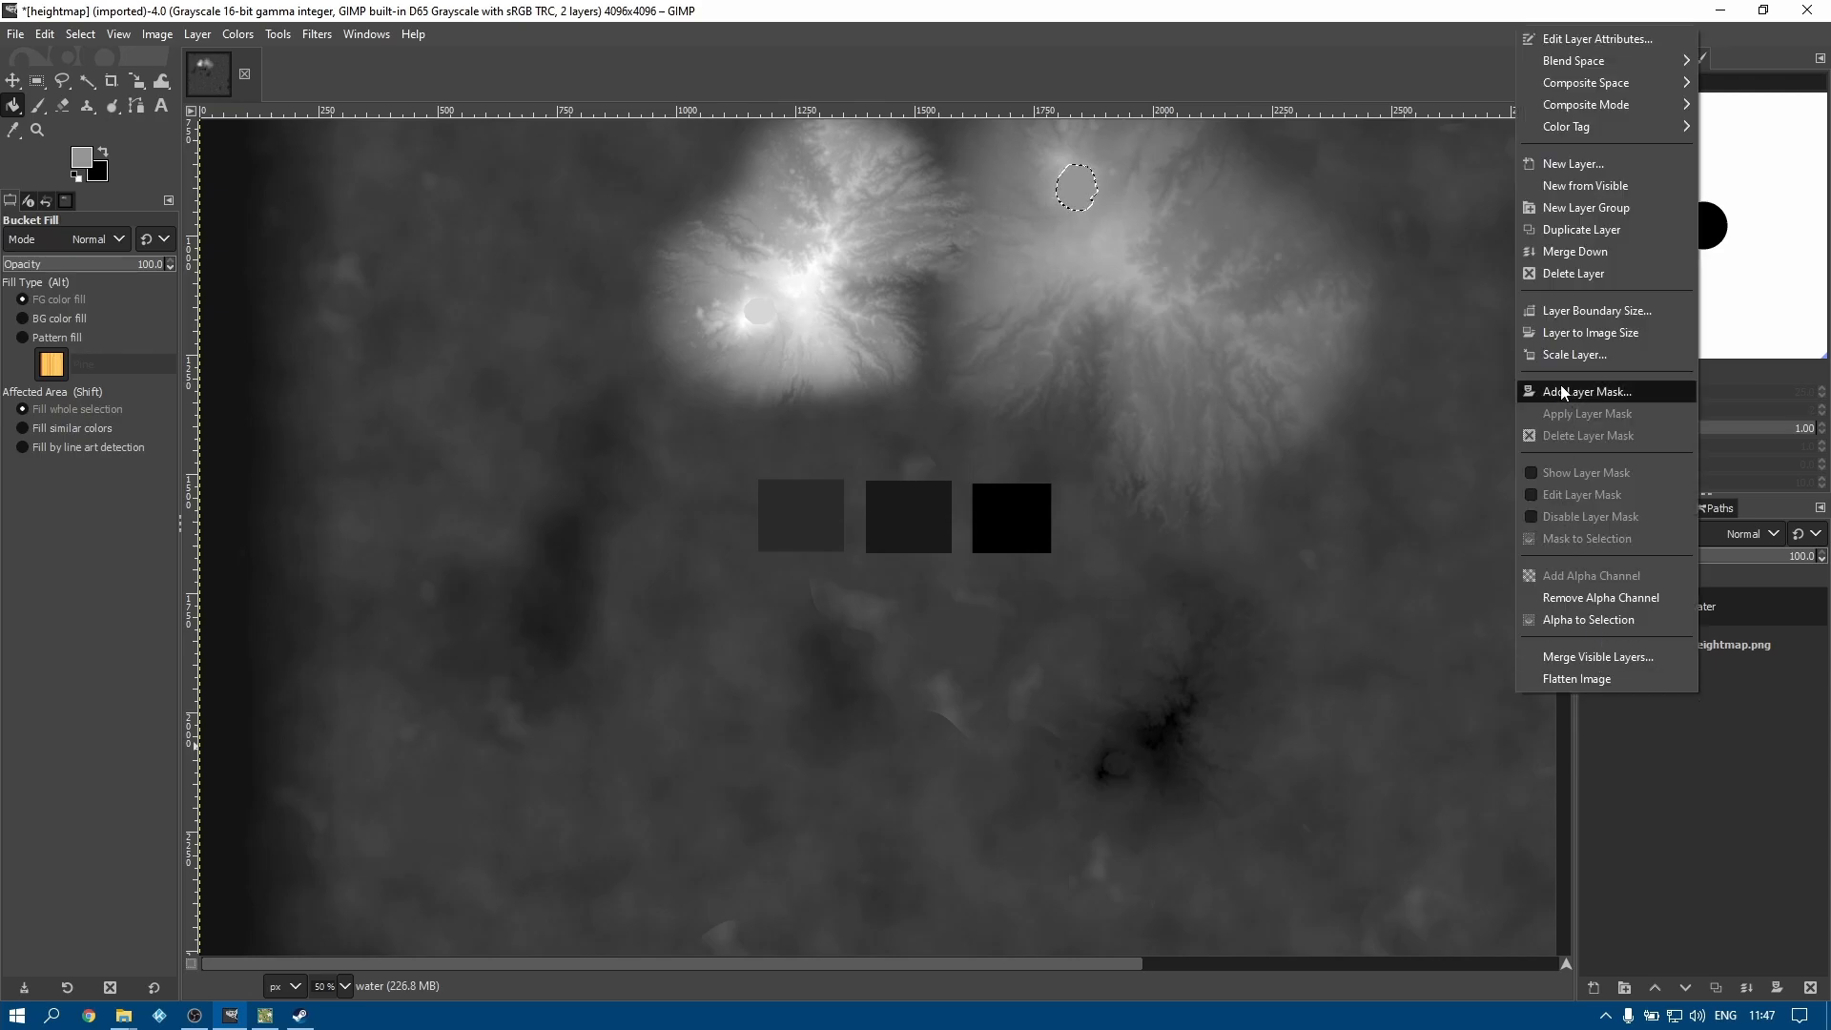
left_click(1587, 166)
left_click(1484, 91)
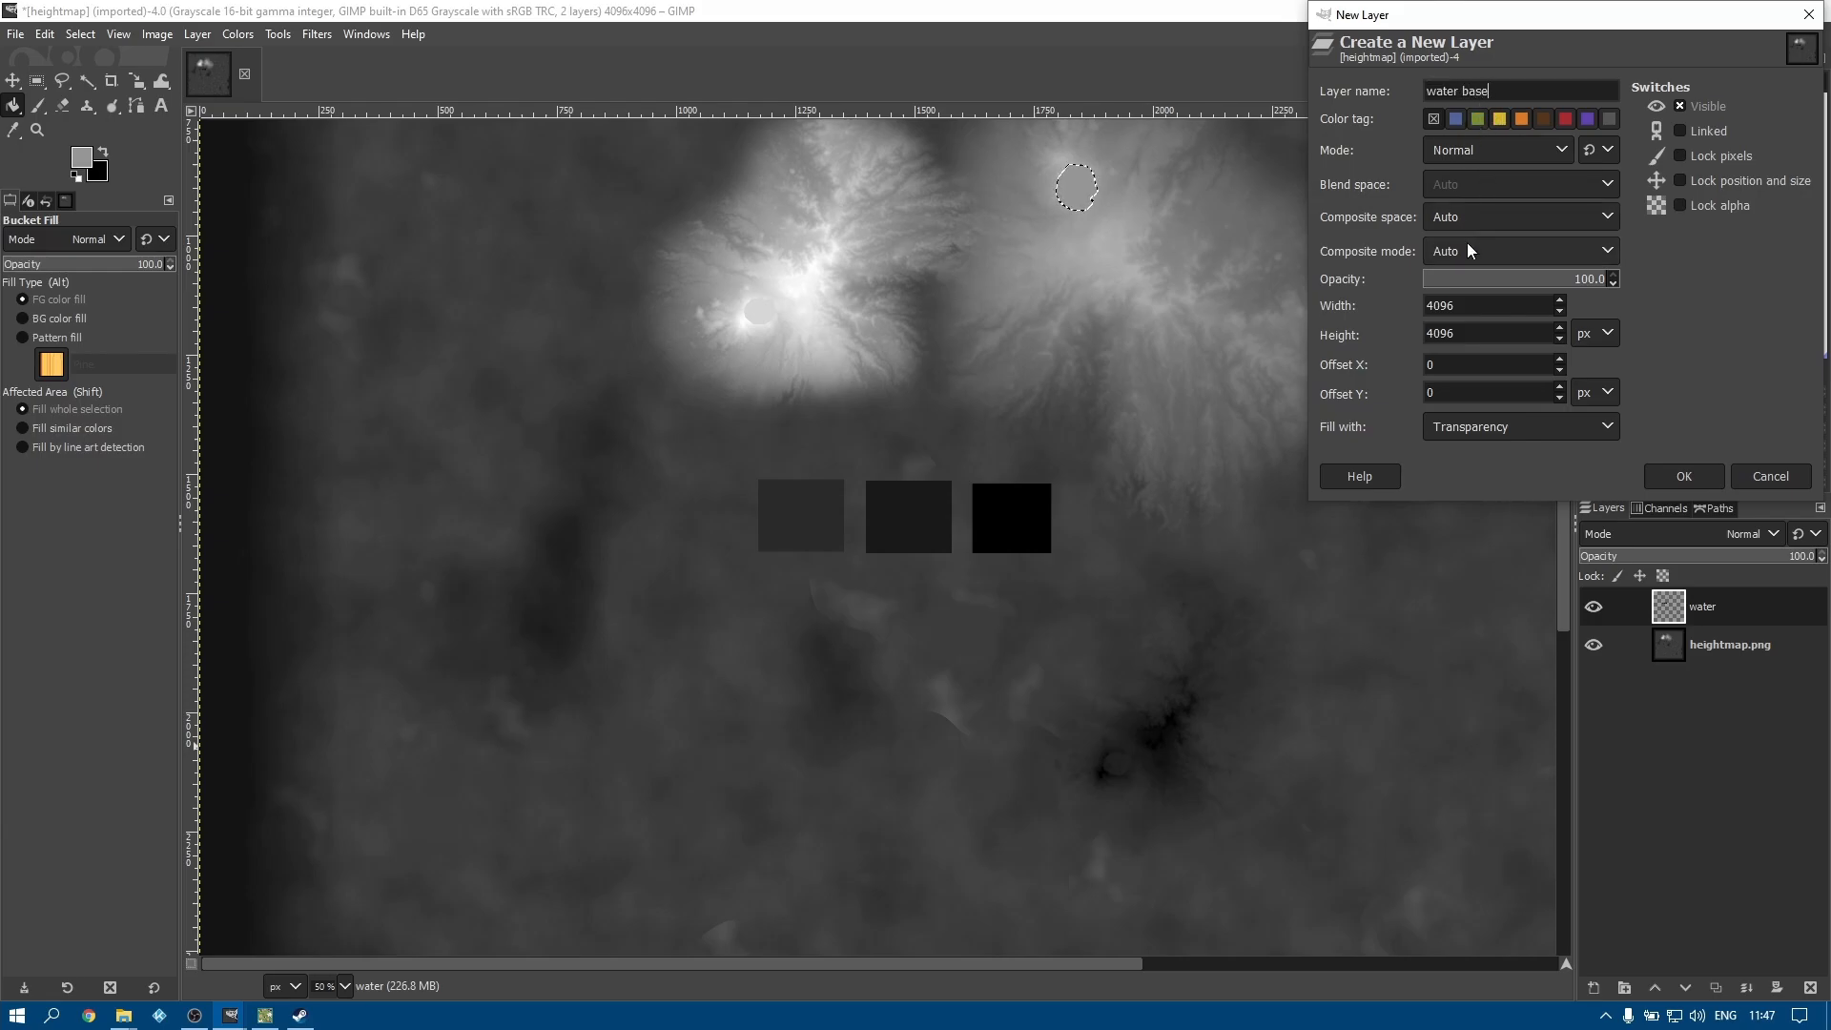
left_click(1679, 479)
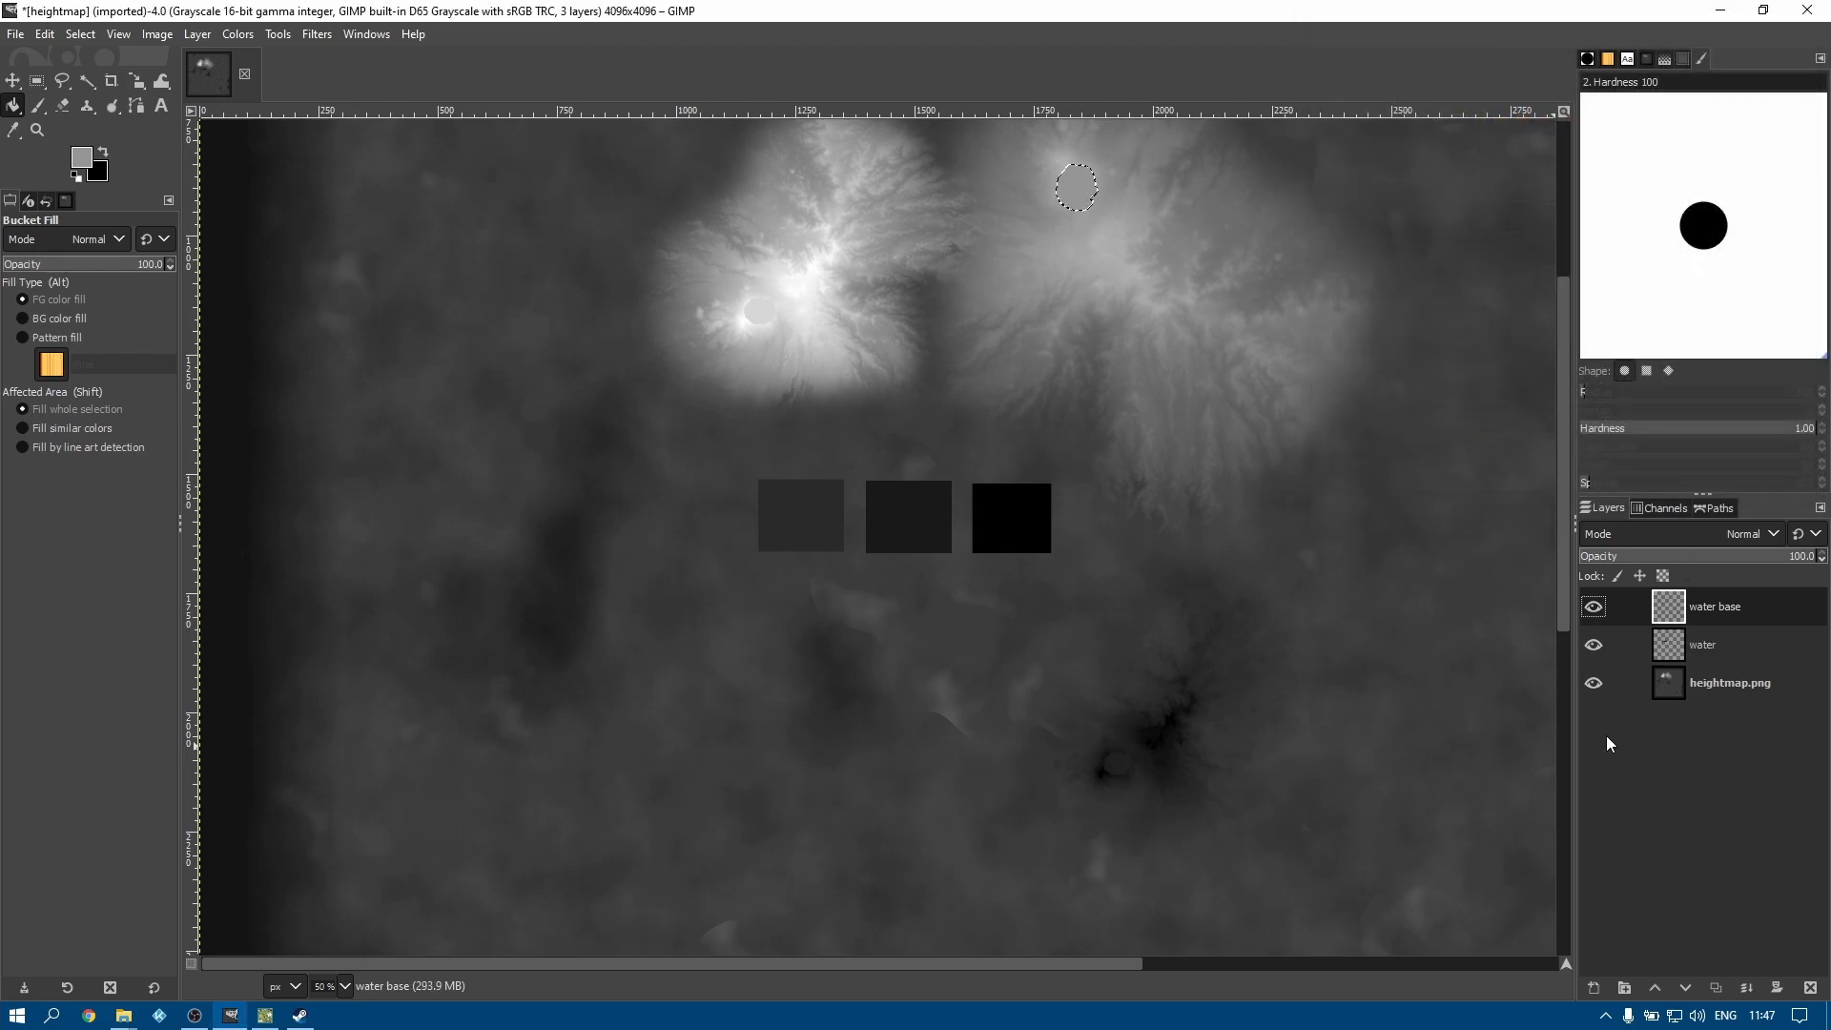
Clear the selection around the second crater
key("f")
right_click(438, 260)
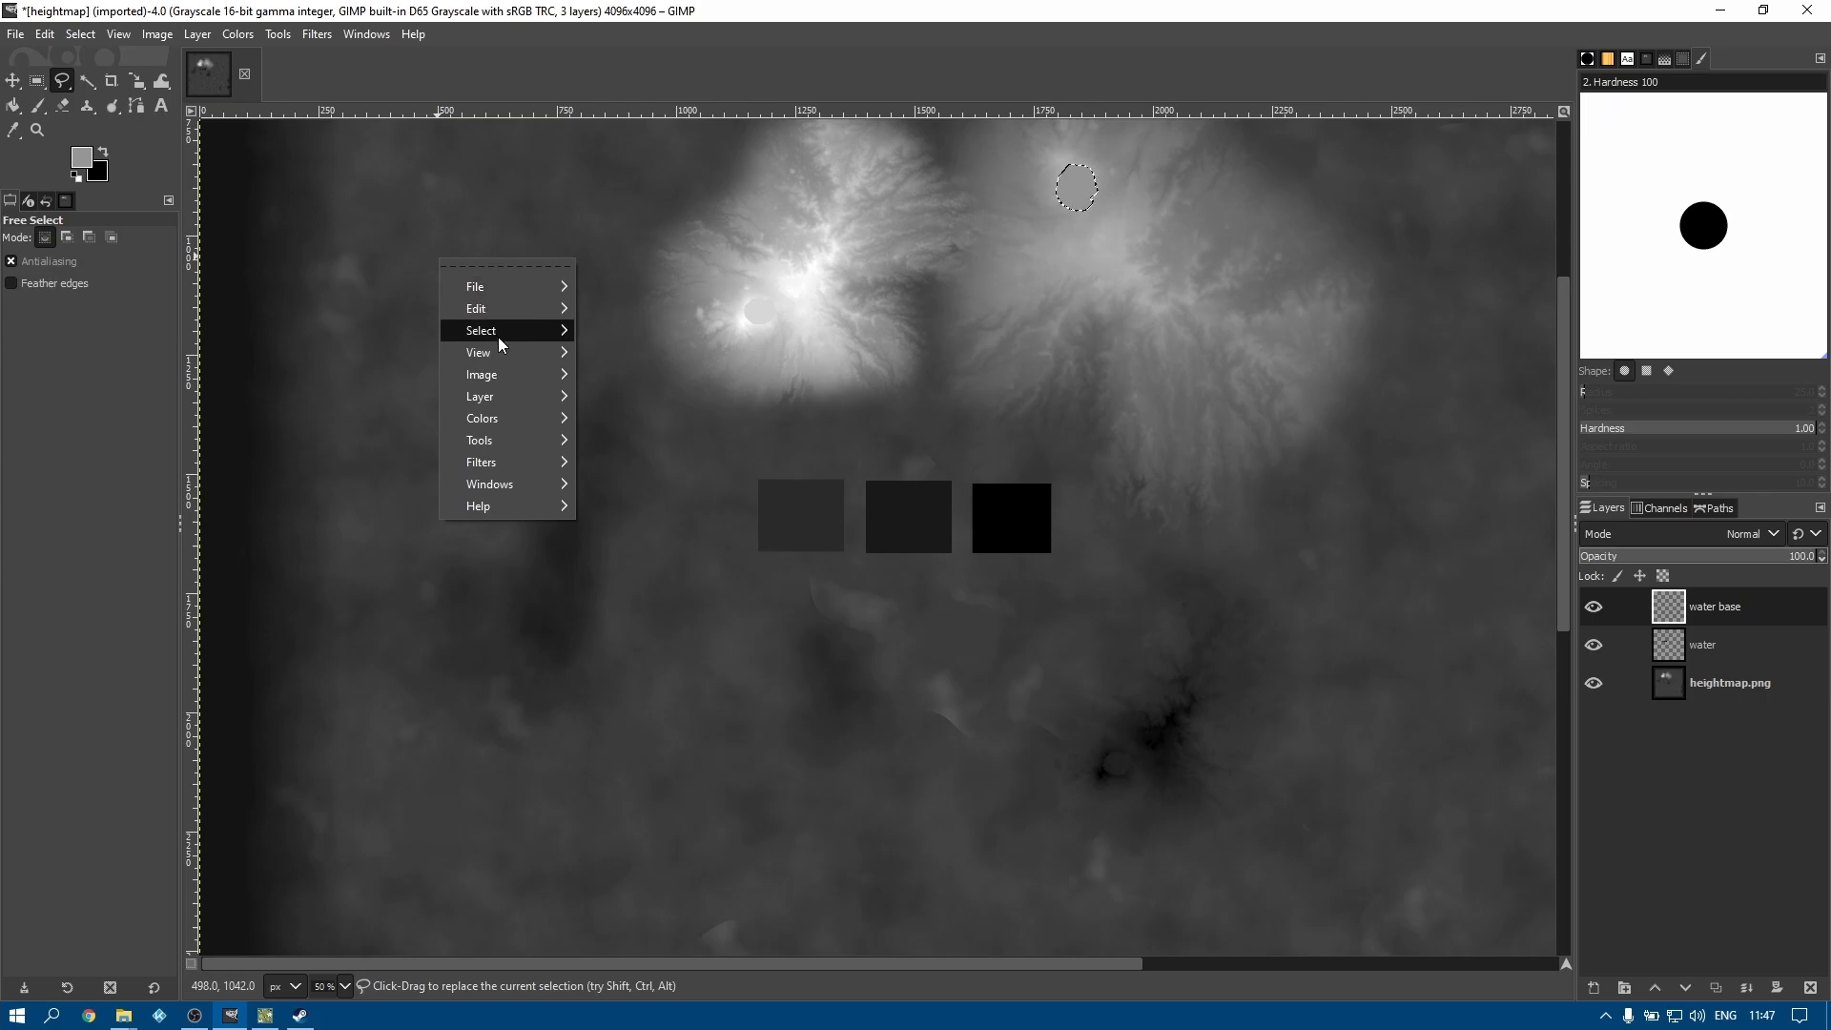
mouse_move(500, 334)
left_click(610, 369)
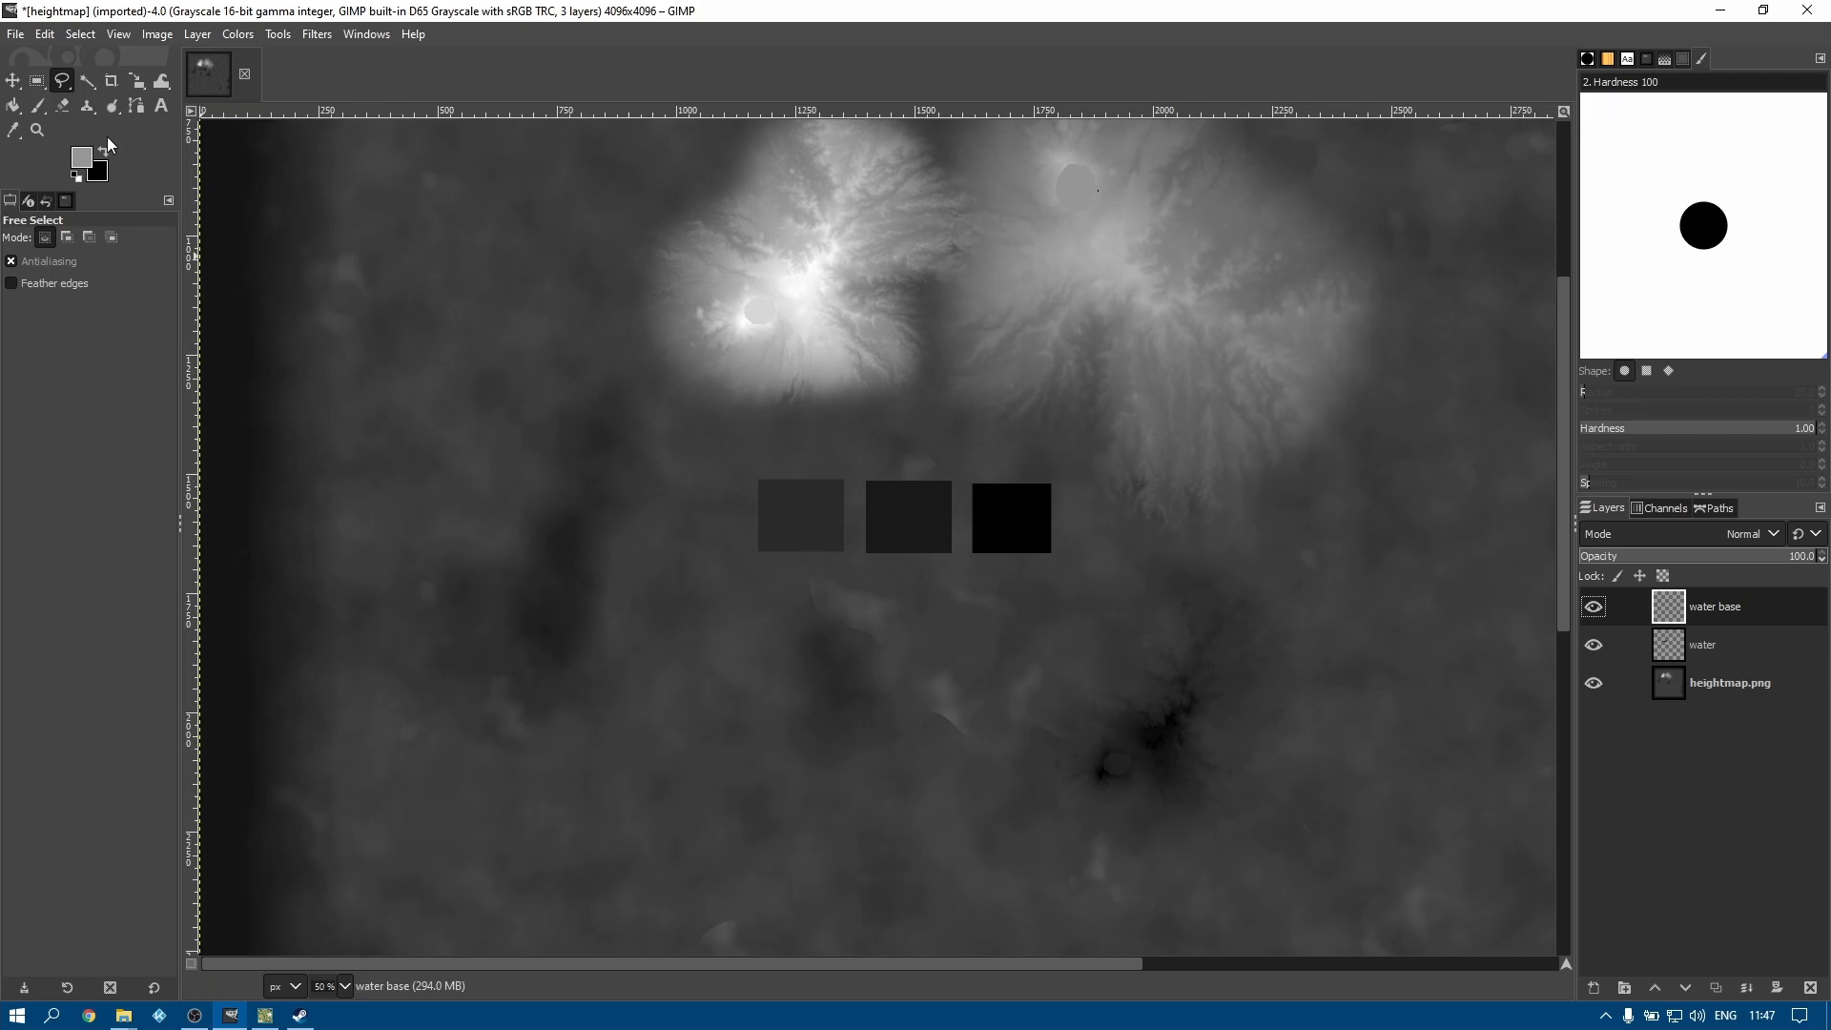
Set the foreground colour's red, green and blue channels to 43 and bucket-fill the whole water base layer with it
left_click(14, 105)
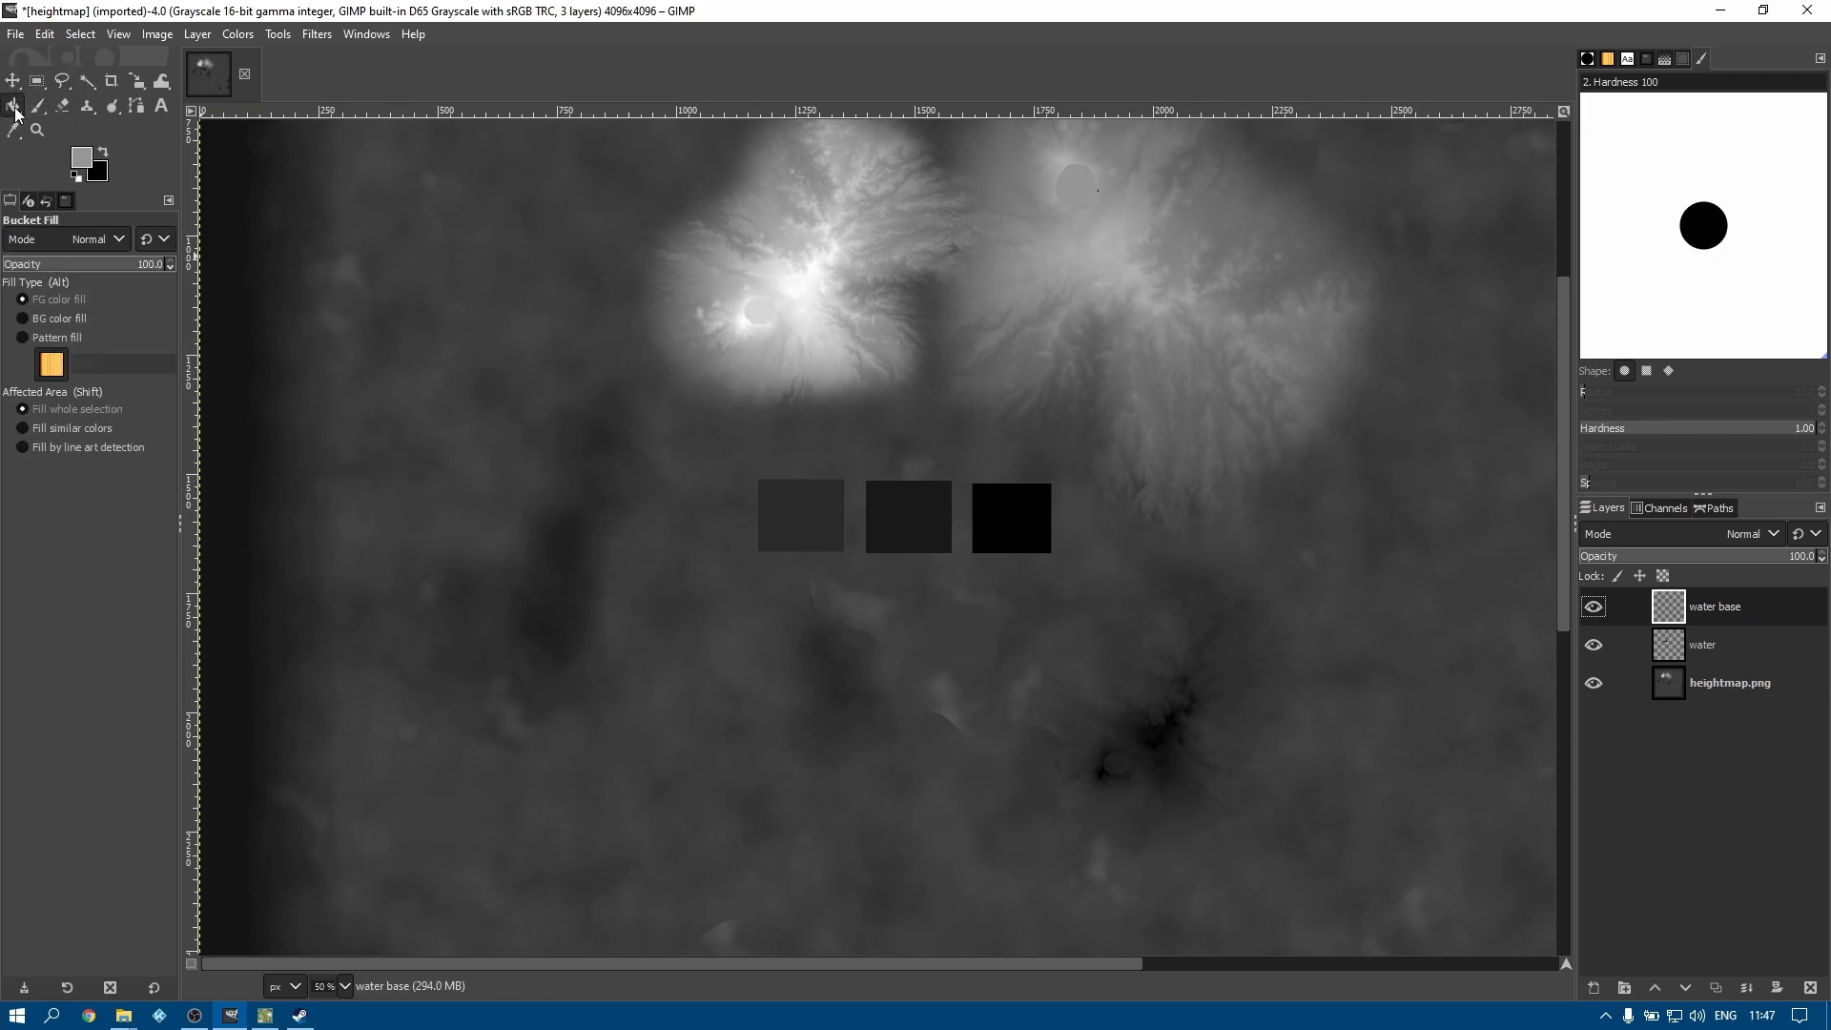
left_click(87, 160)
double_click(632, 241)
type("43")
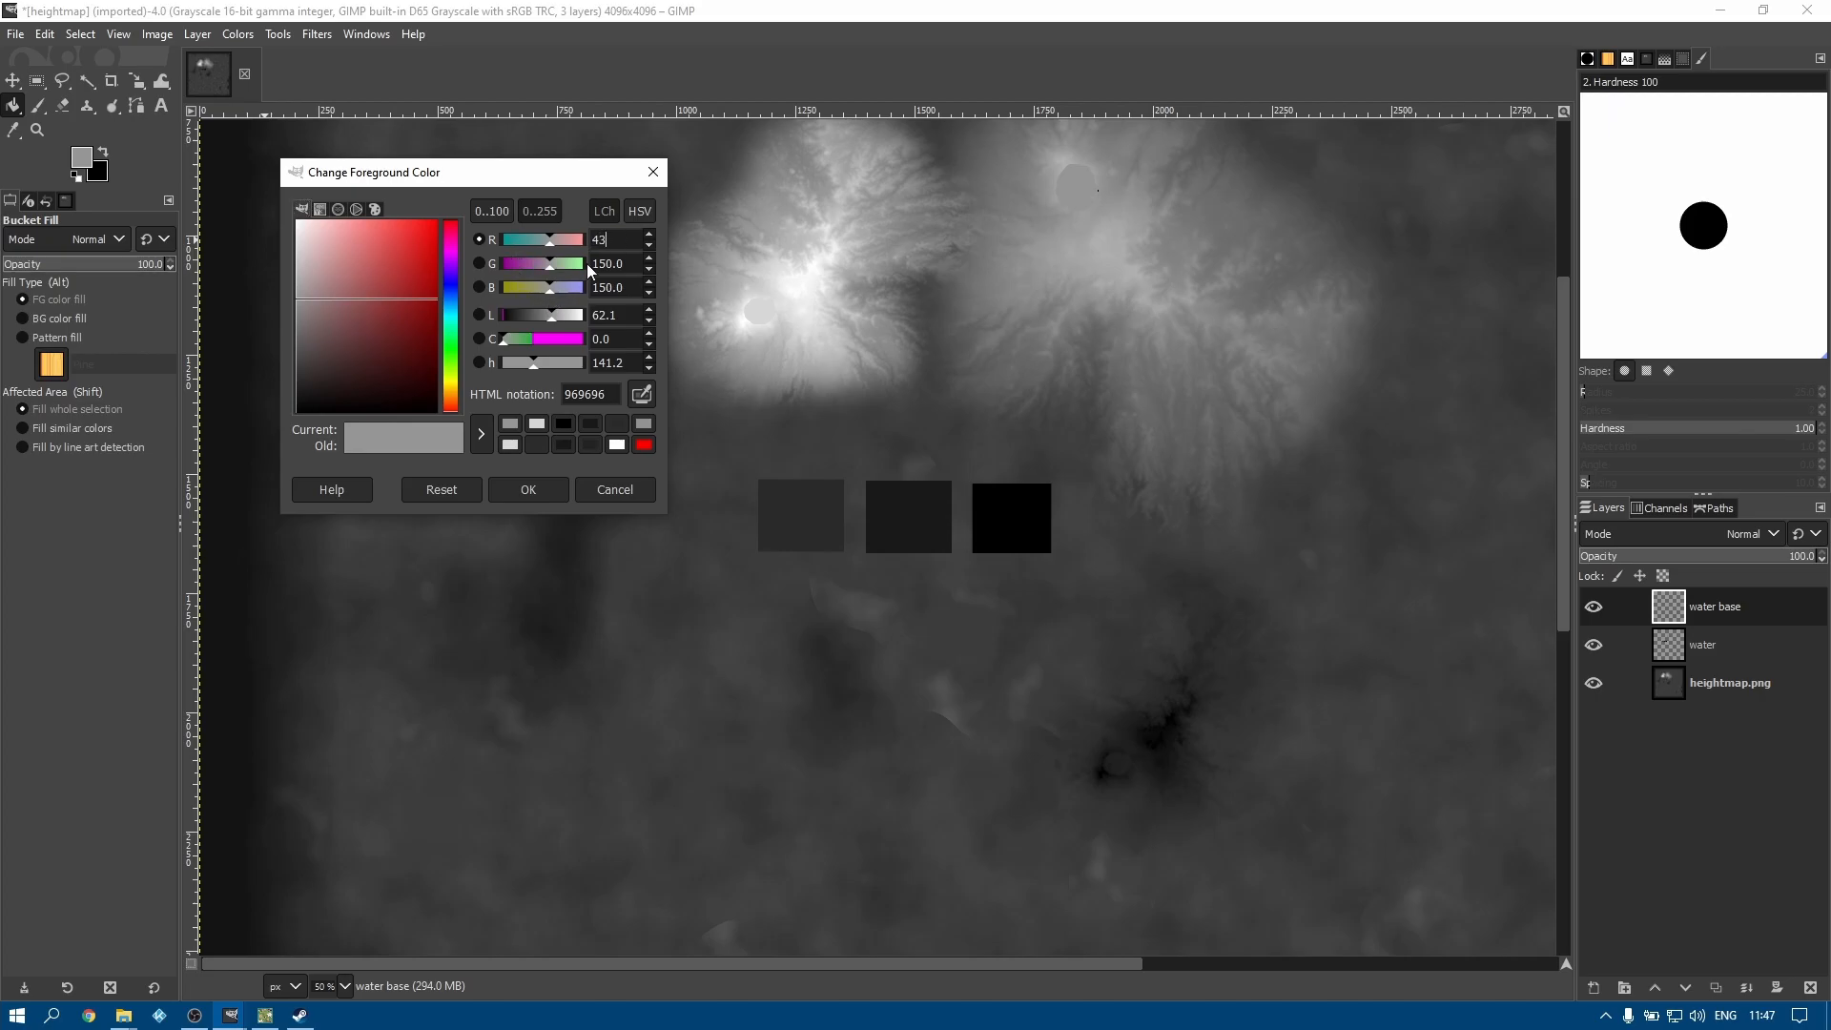
key("Tab")
type("43")
key("Tab")
type("43")
key("Tab")
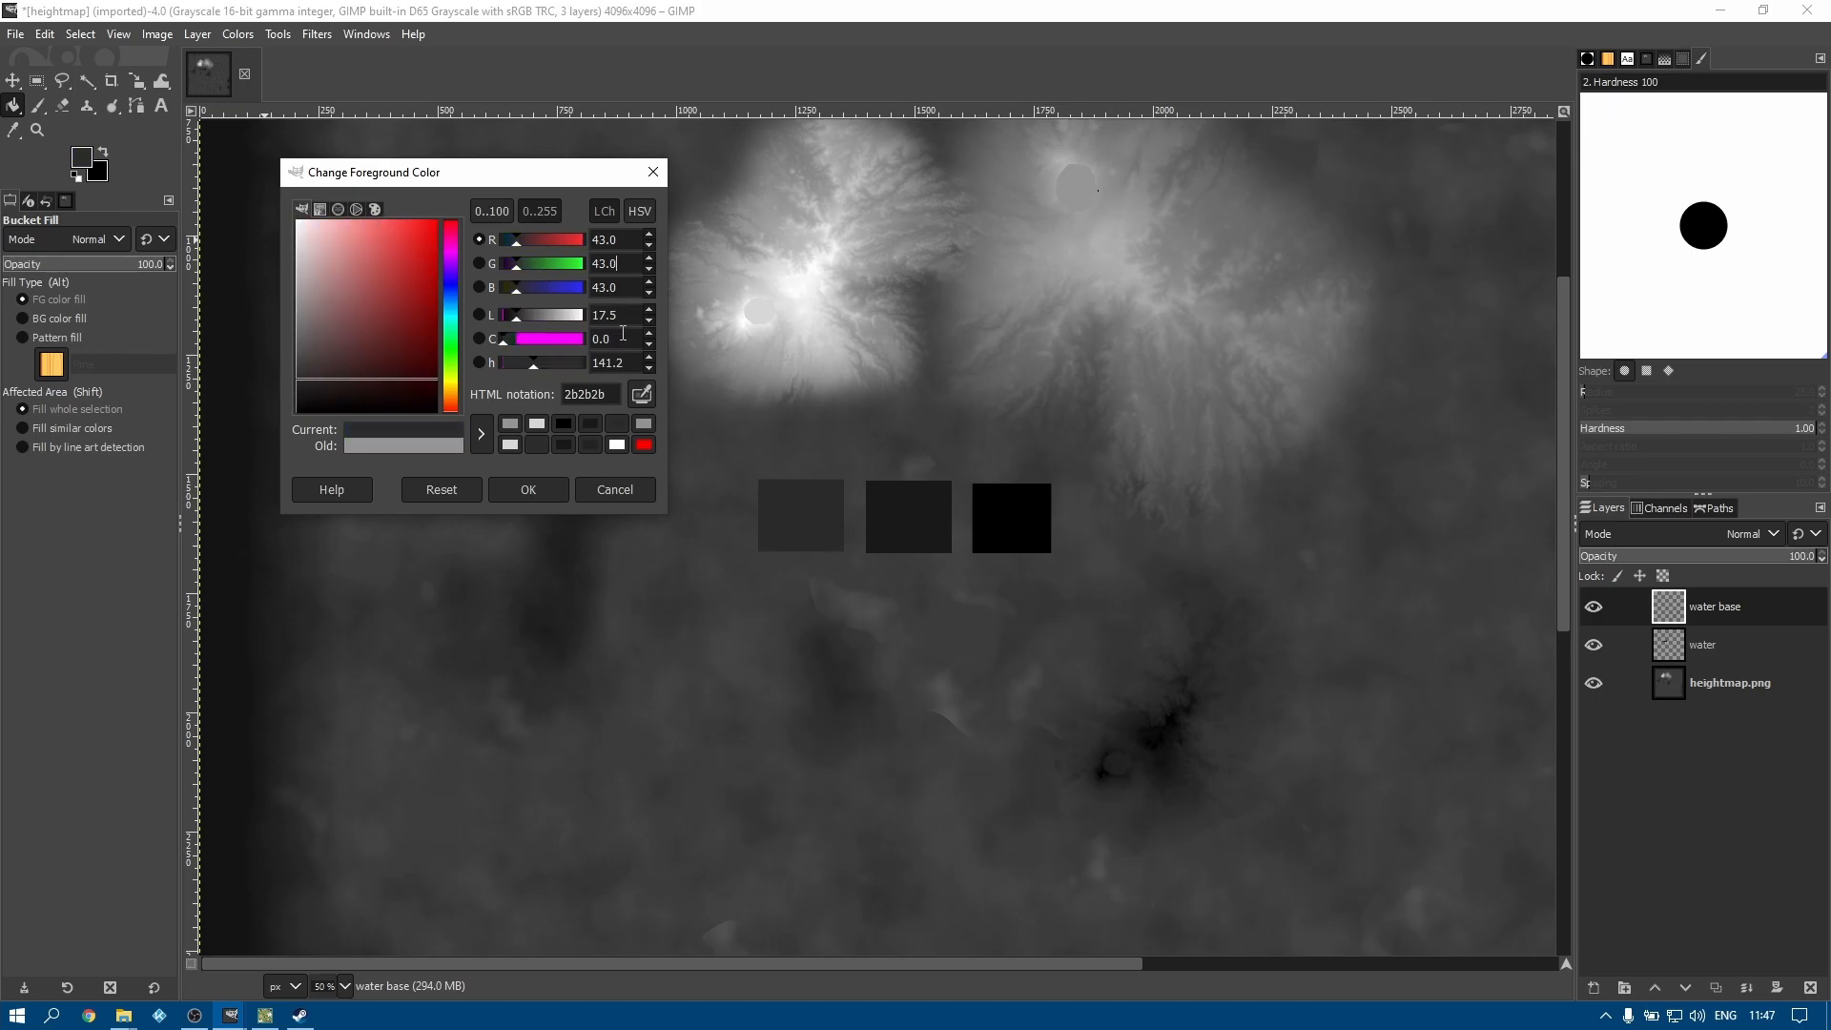
left_click(528, 489)
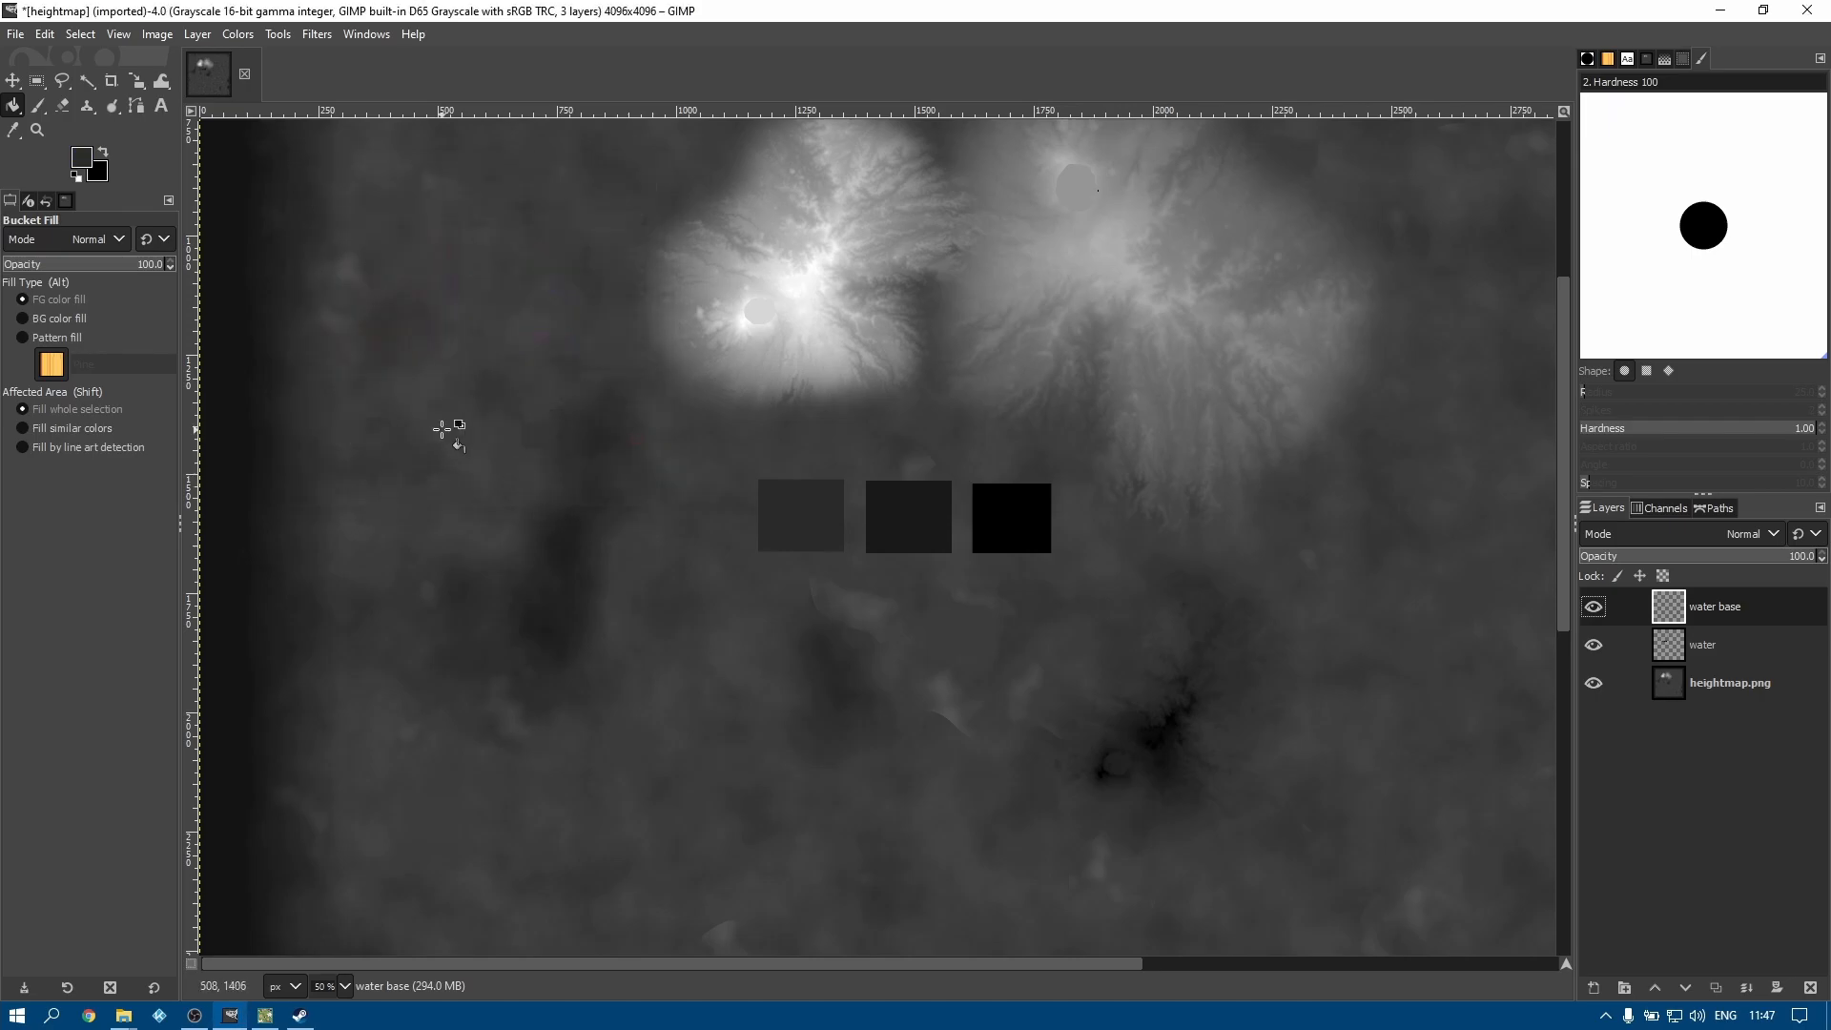
left_click(566, 358)
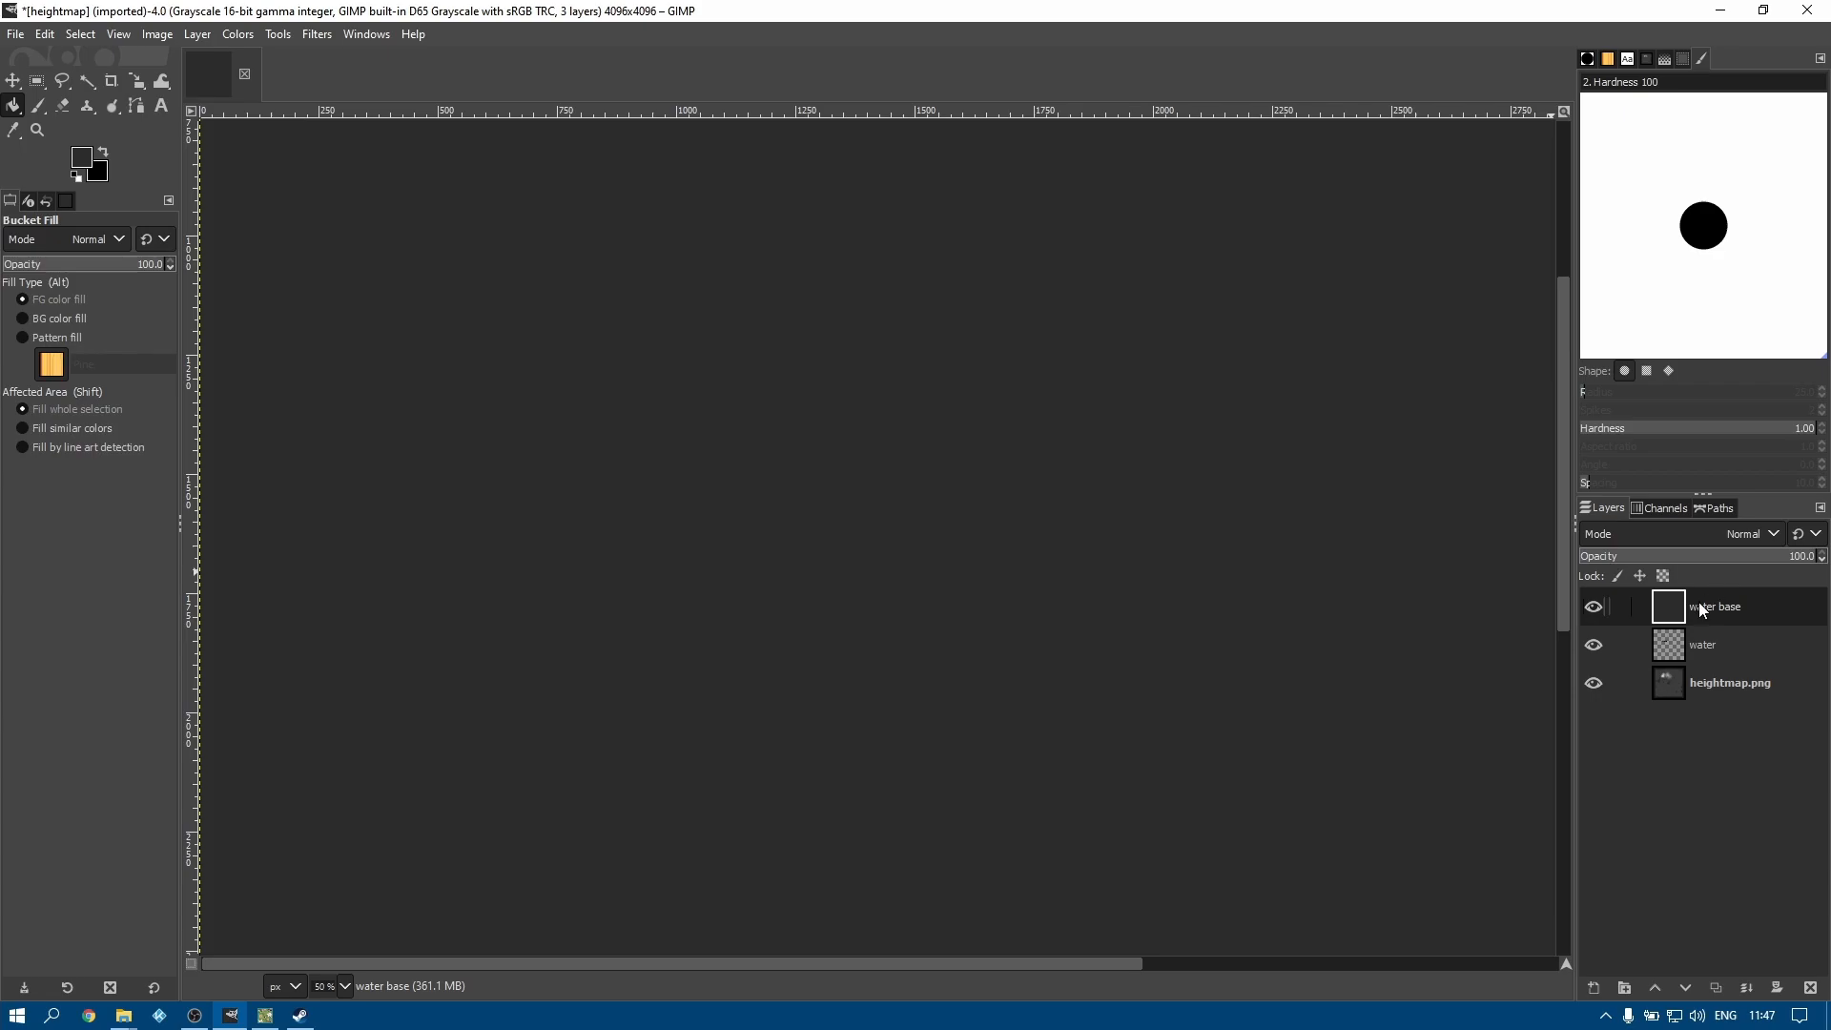
Move the water base layer beneath the water layer and hide both, leaving only the heightmap.png layer shown
left_click_drag(1722, 612, 1724, 663)
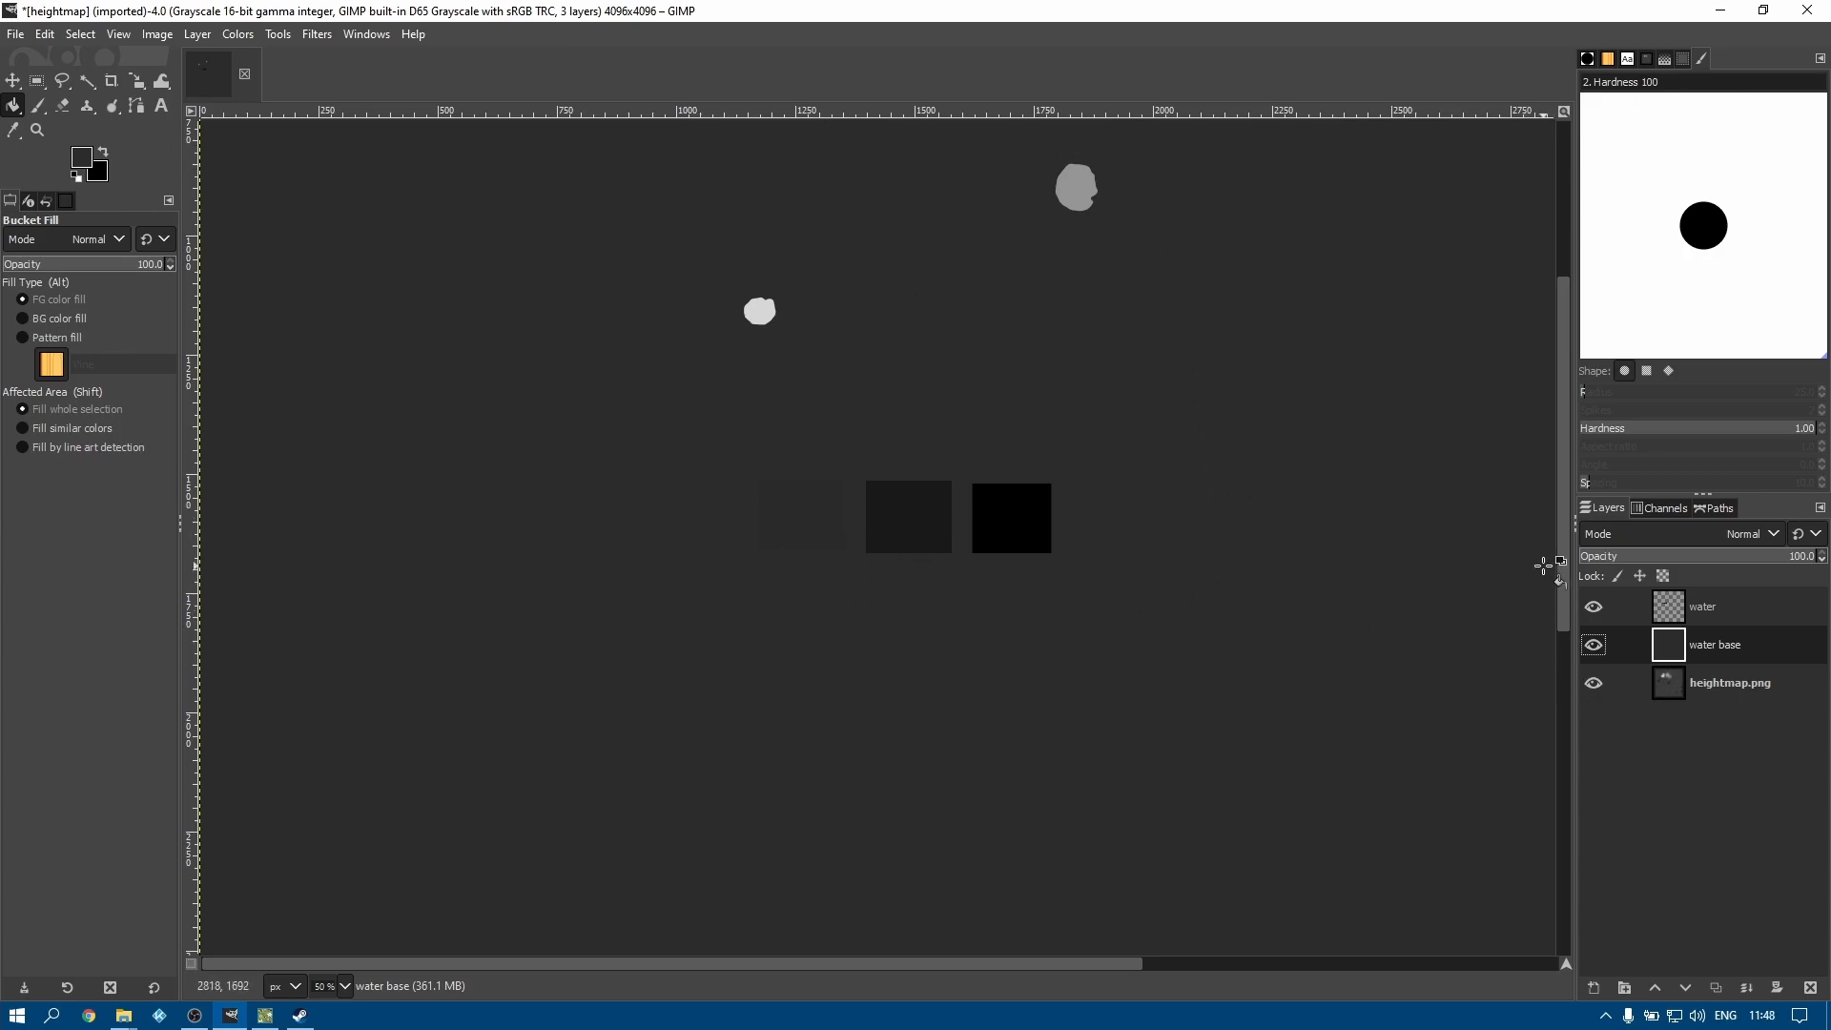
left_click_drag(1566, 525, 1566, 496)
left_click(1594, 607)
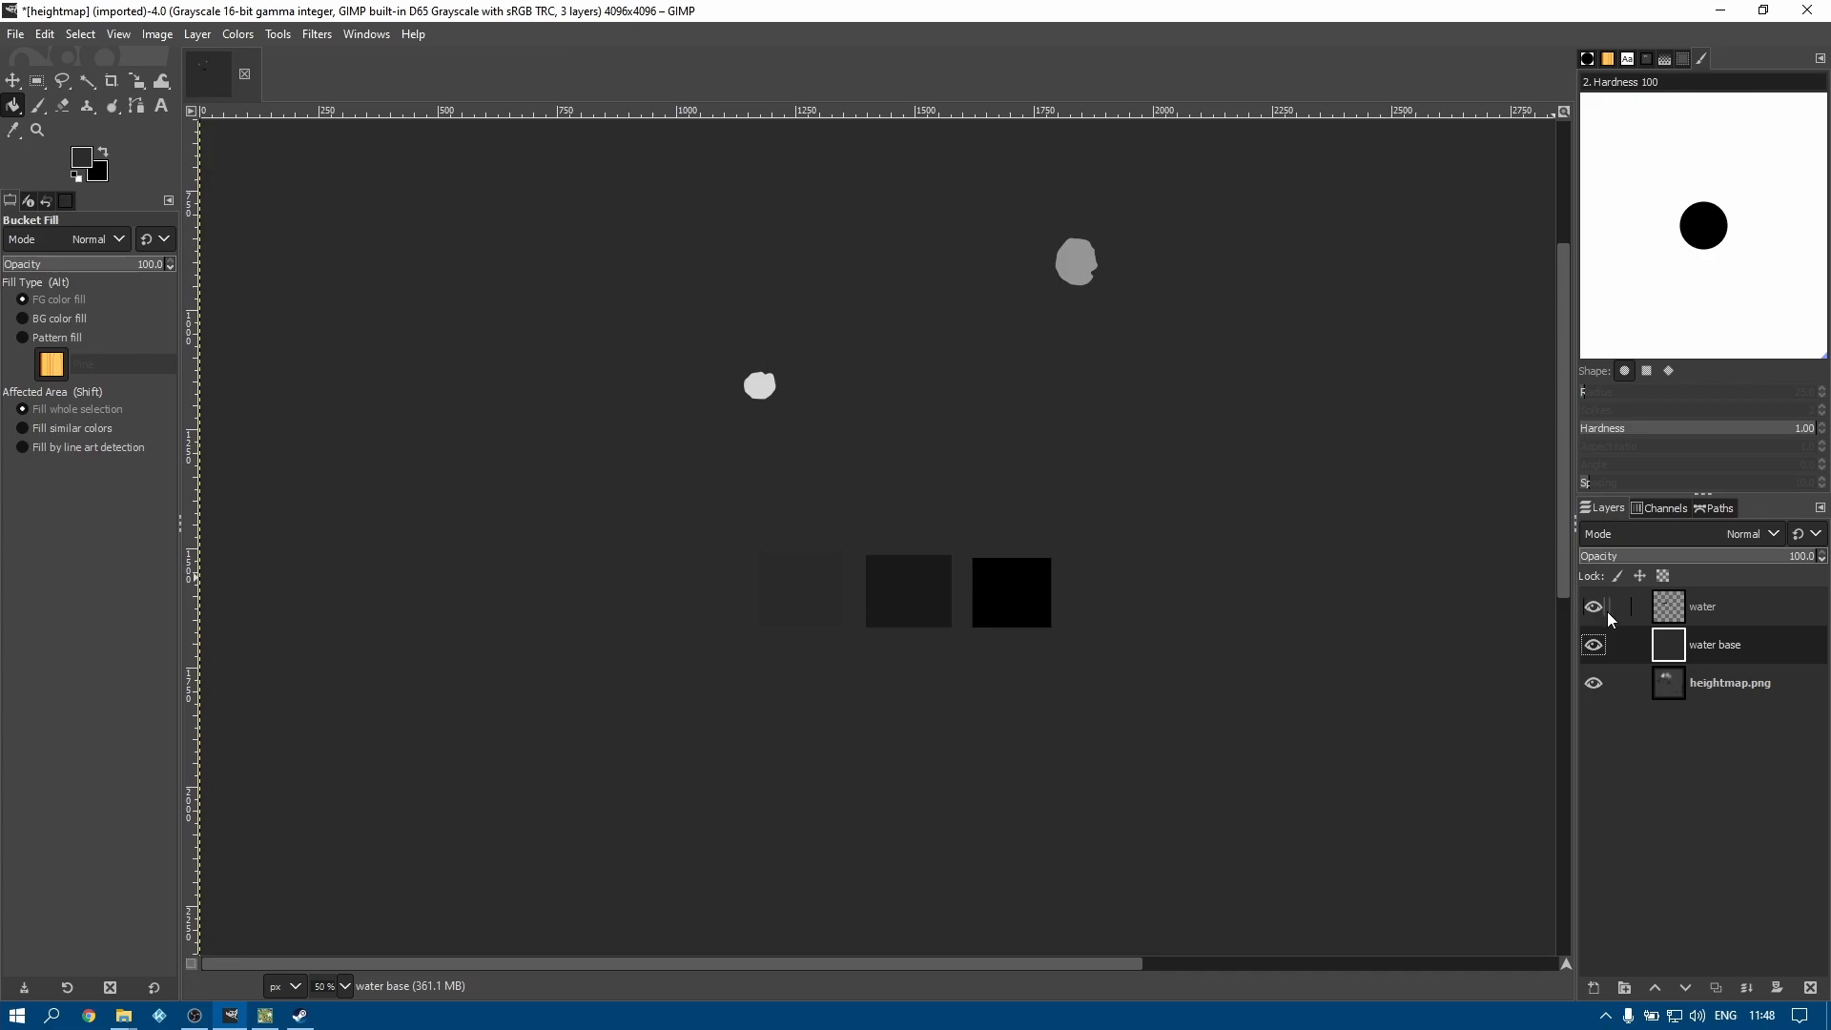
left_click(1594, 645)
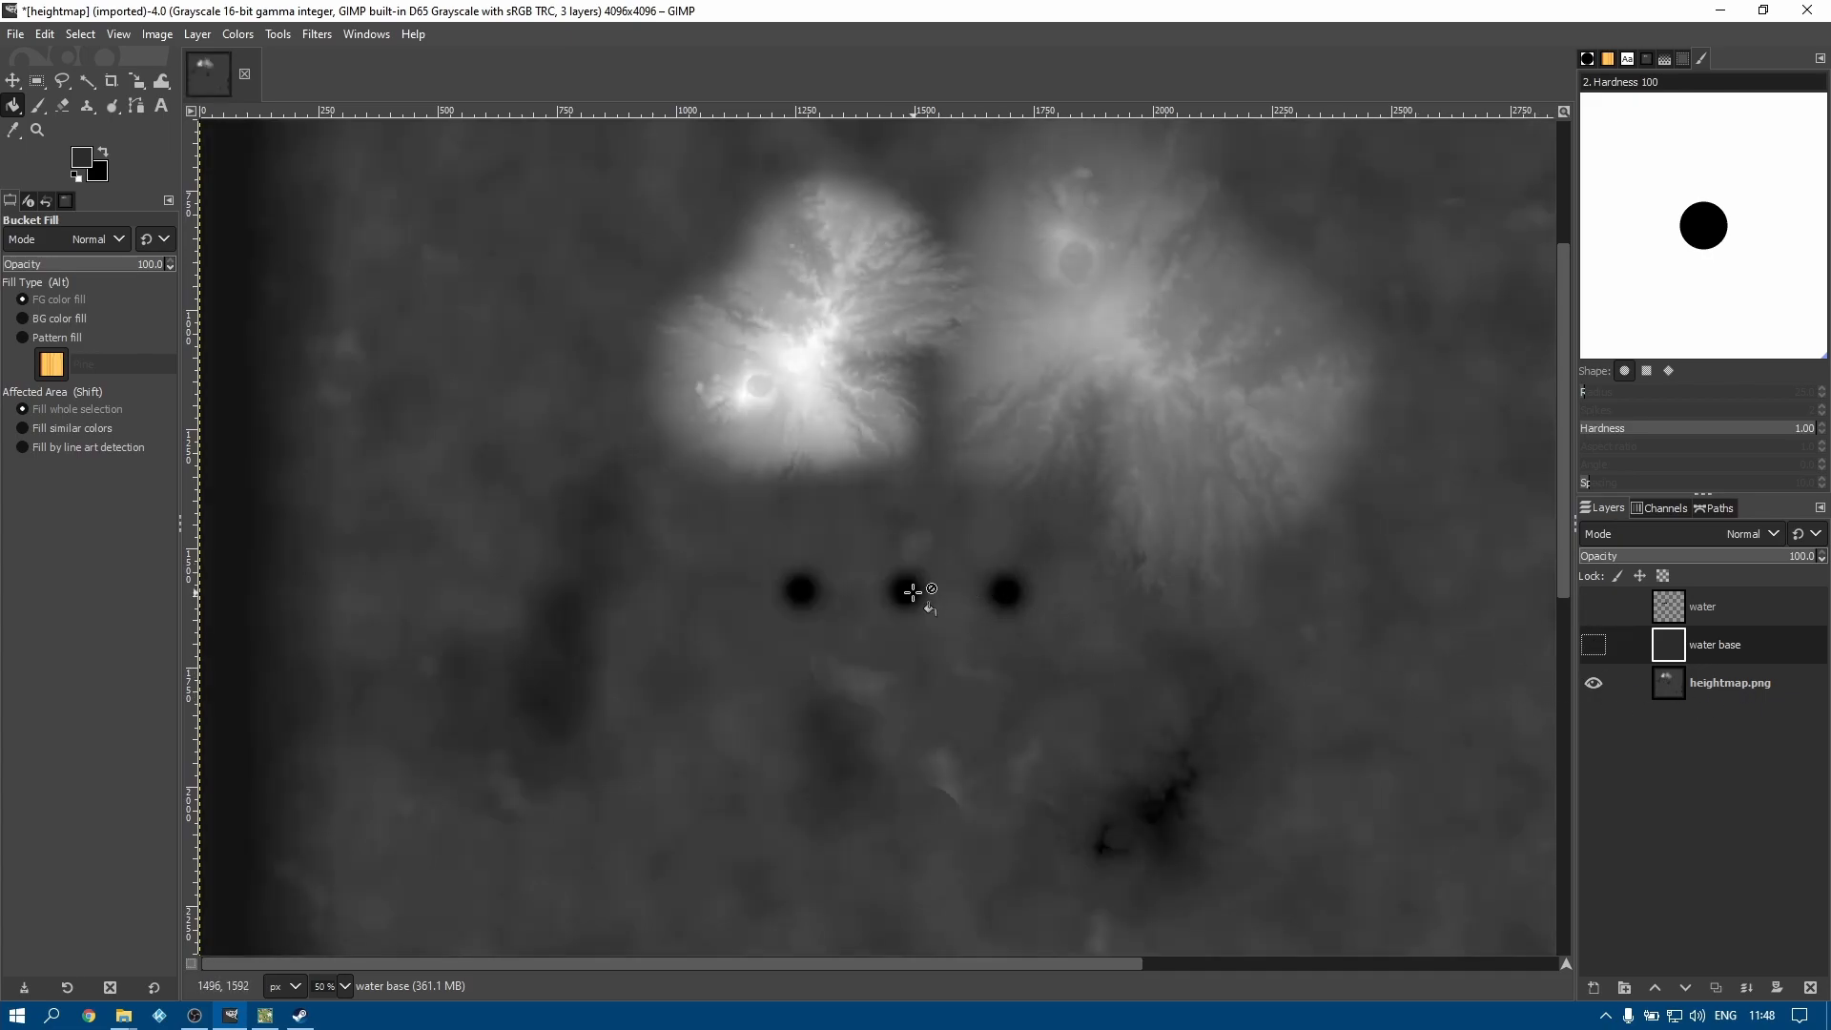
left_click(1593, 645)
left_click(1594, 607)
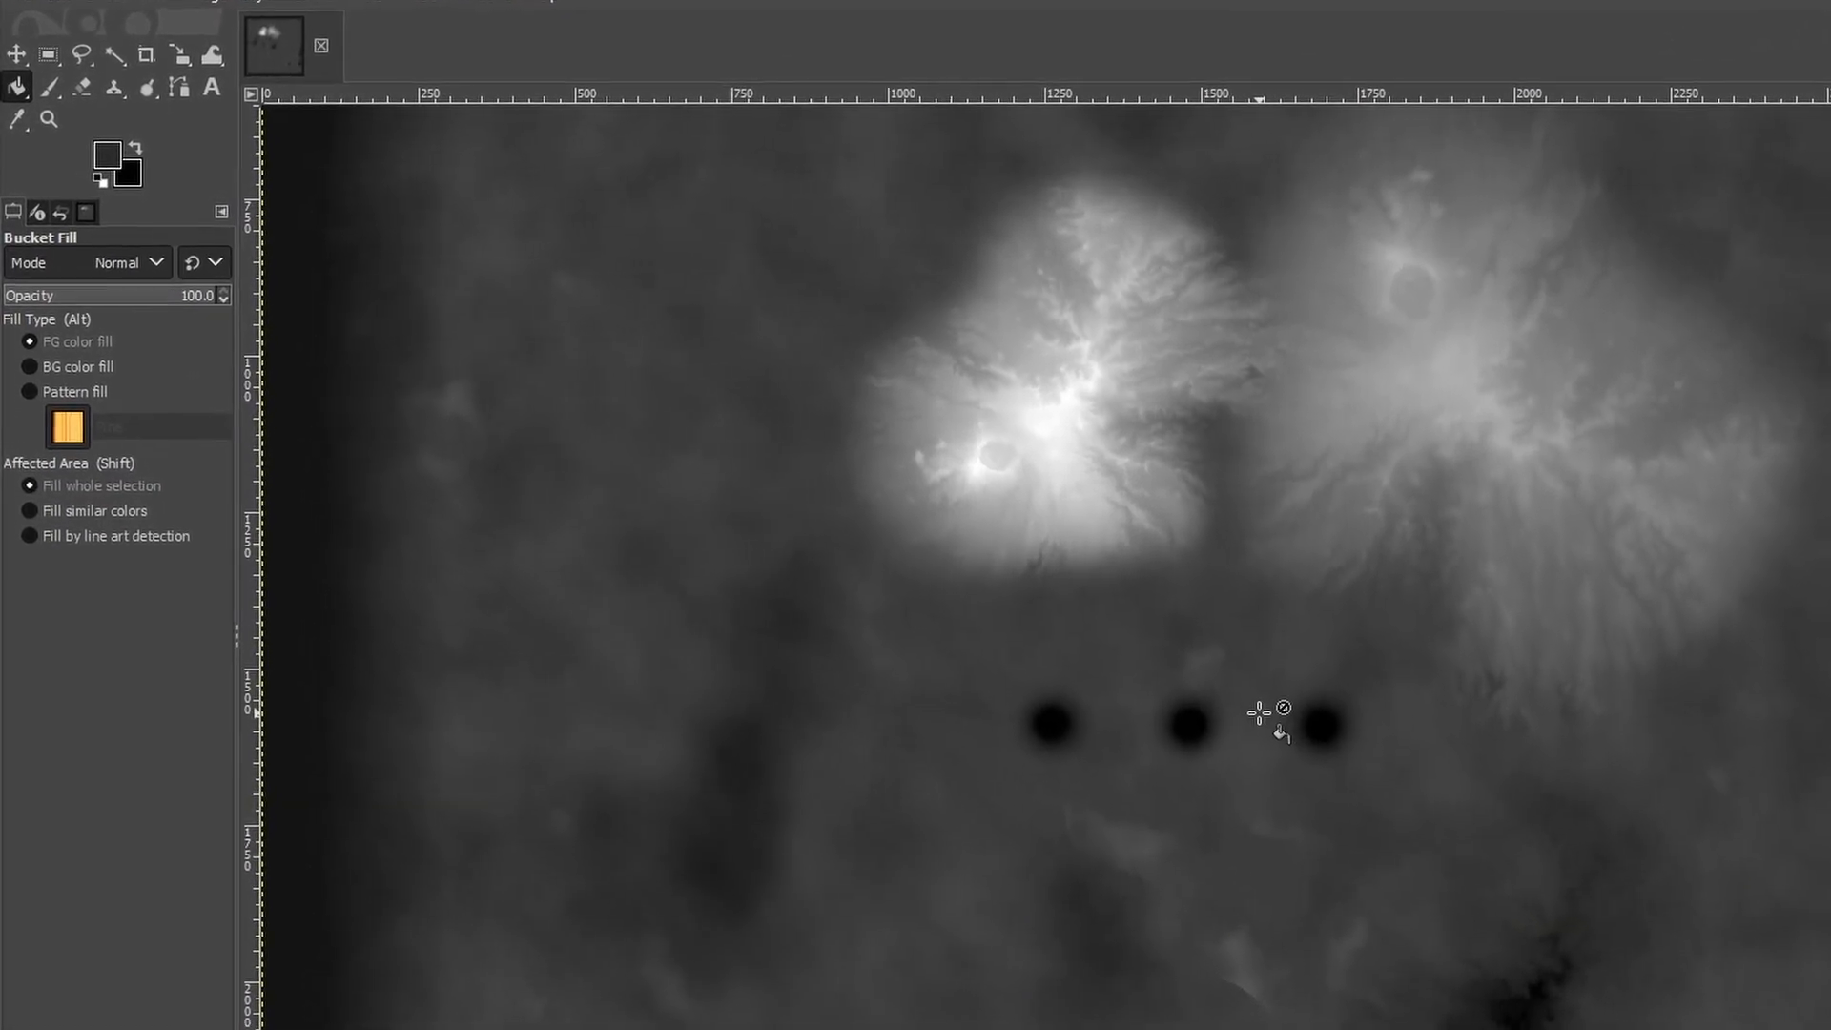
Export the heightmap to the stamps folder as "heightmap water terrain.png" with the 16bpc GRAY pixel format
left_click(40, 6)
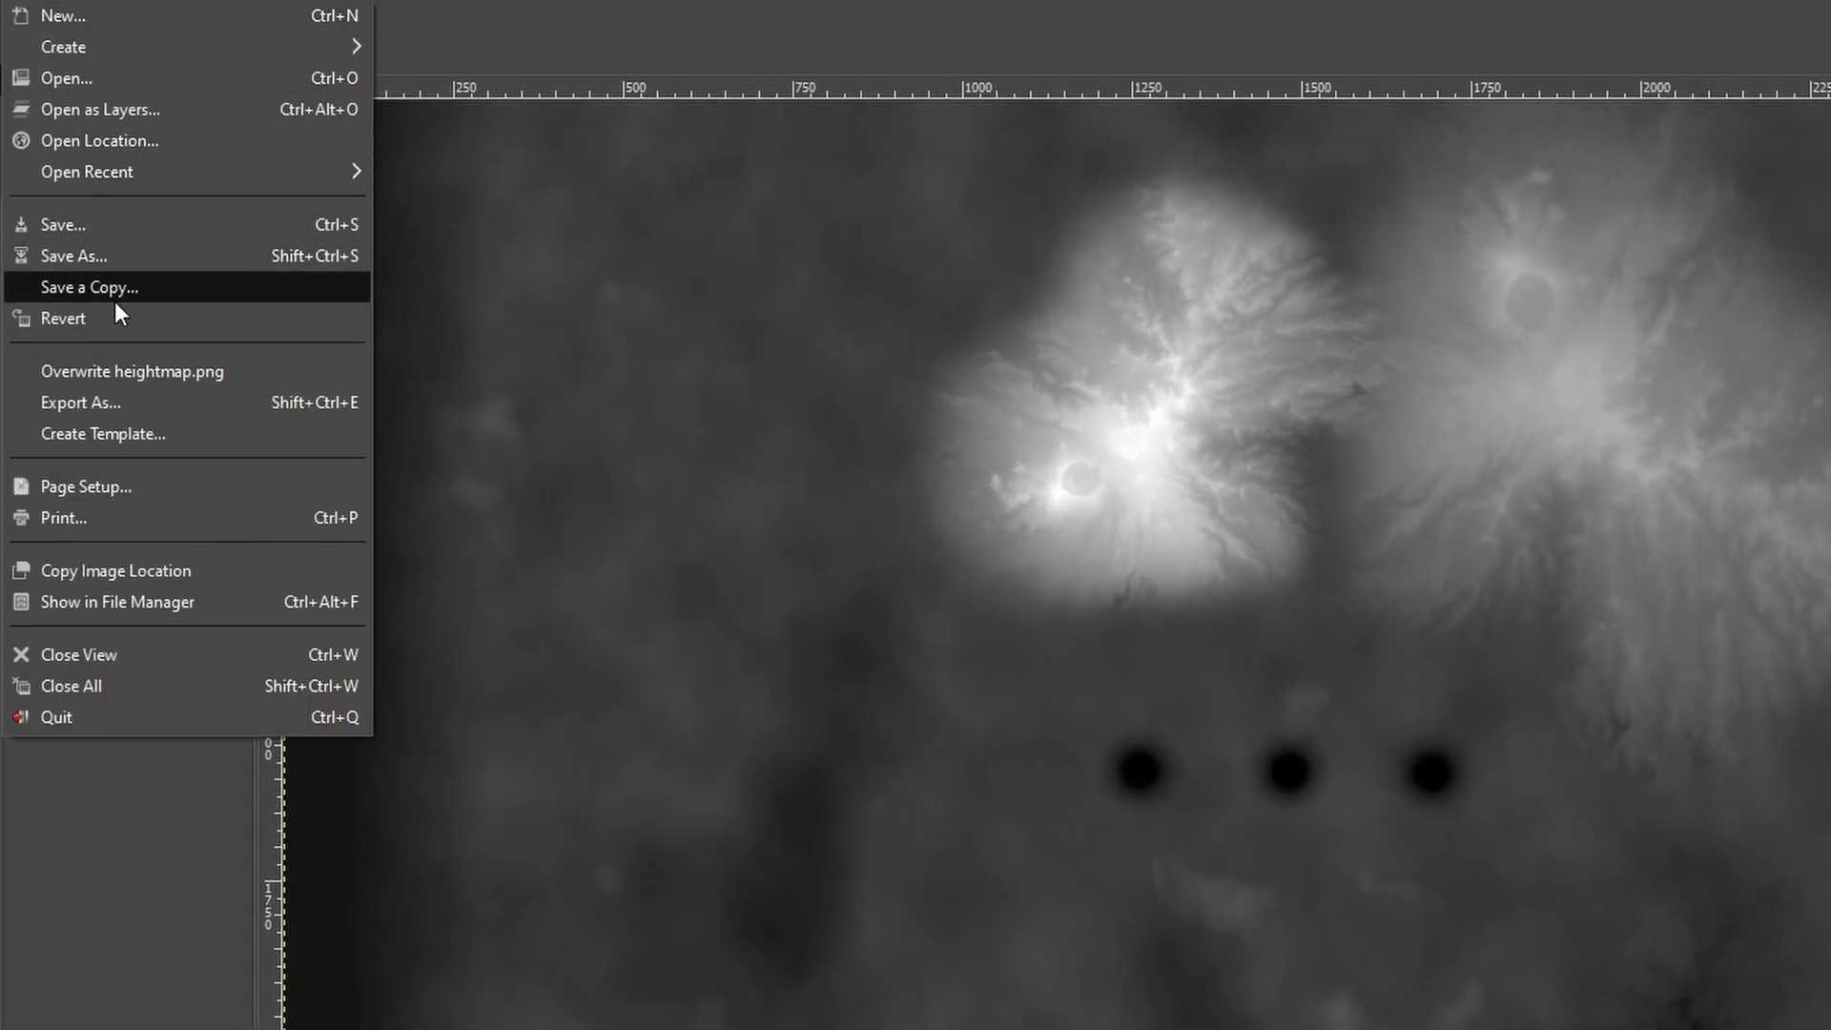
left_click(105, 402)
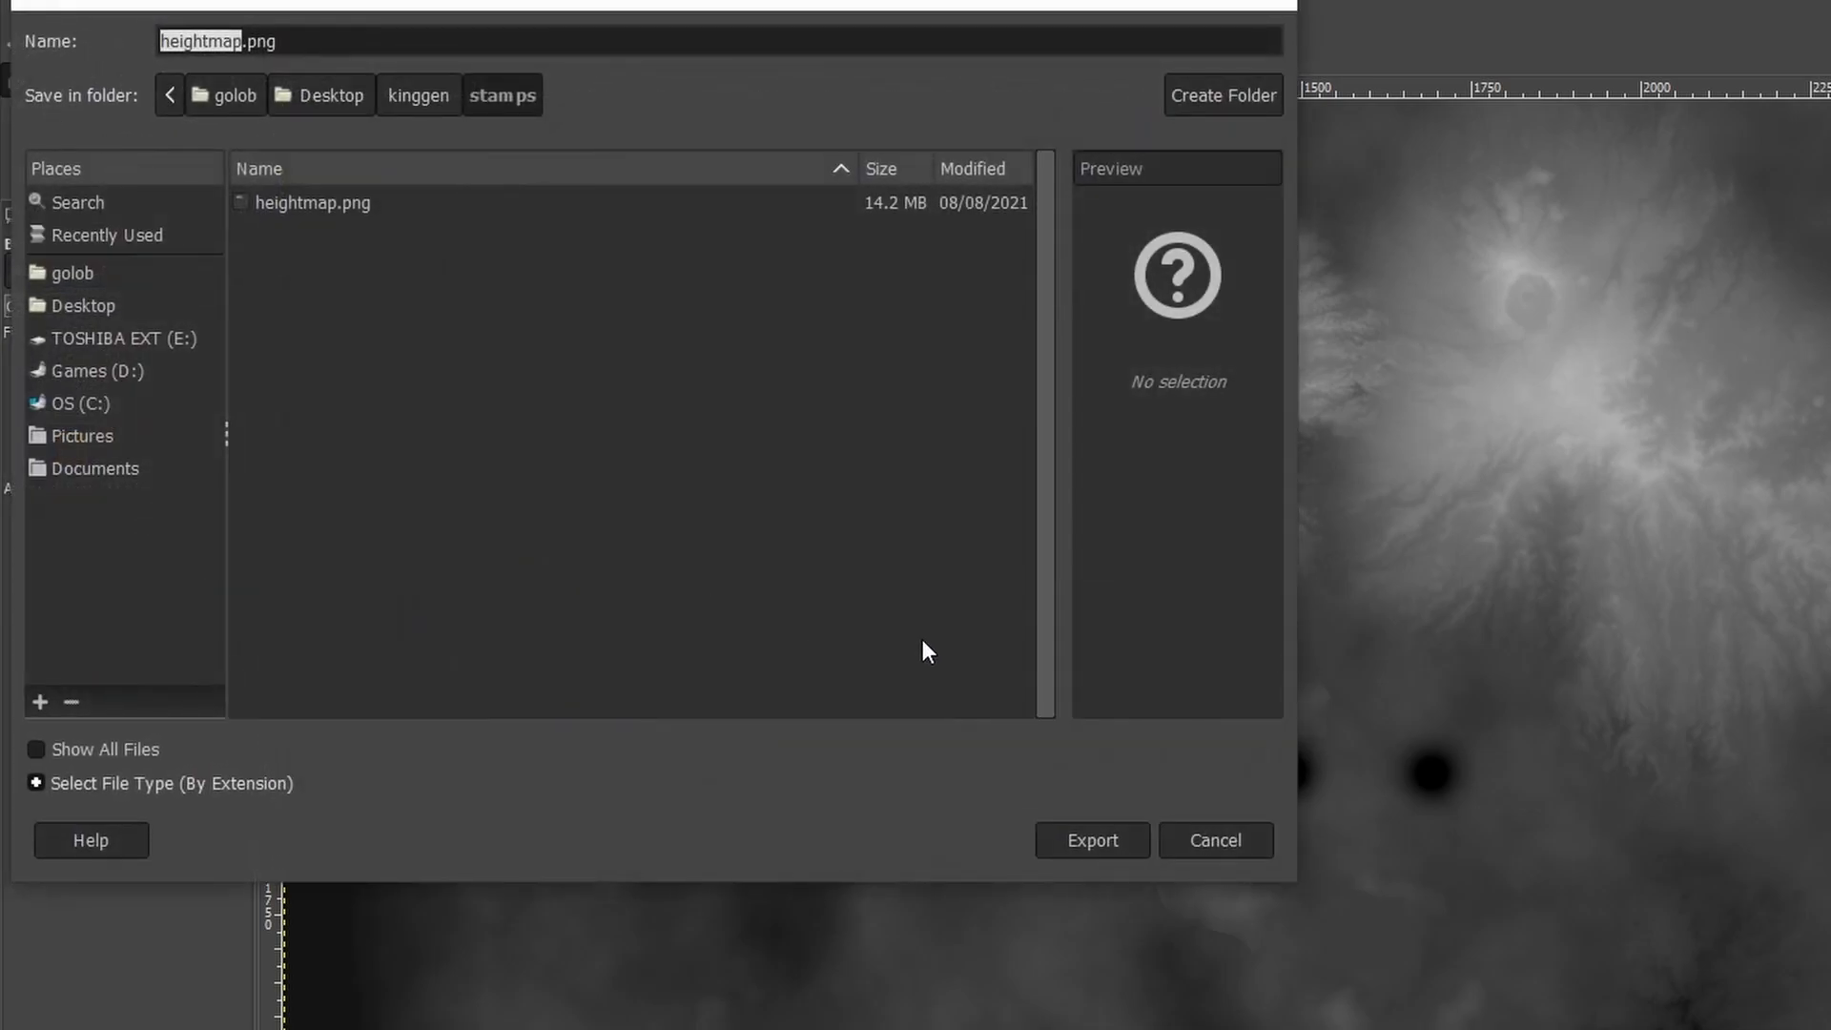
left_click(238, 39)
type("water terrain")
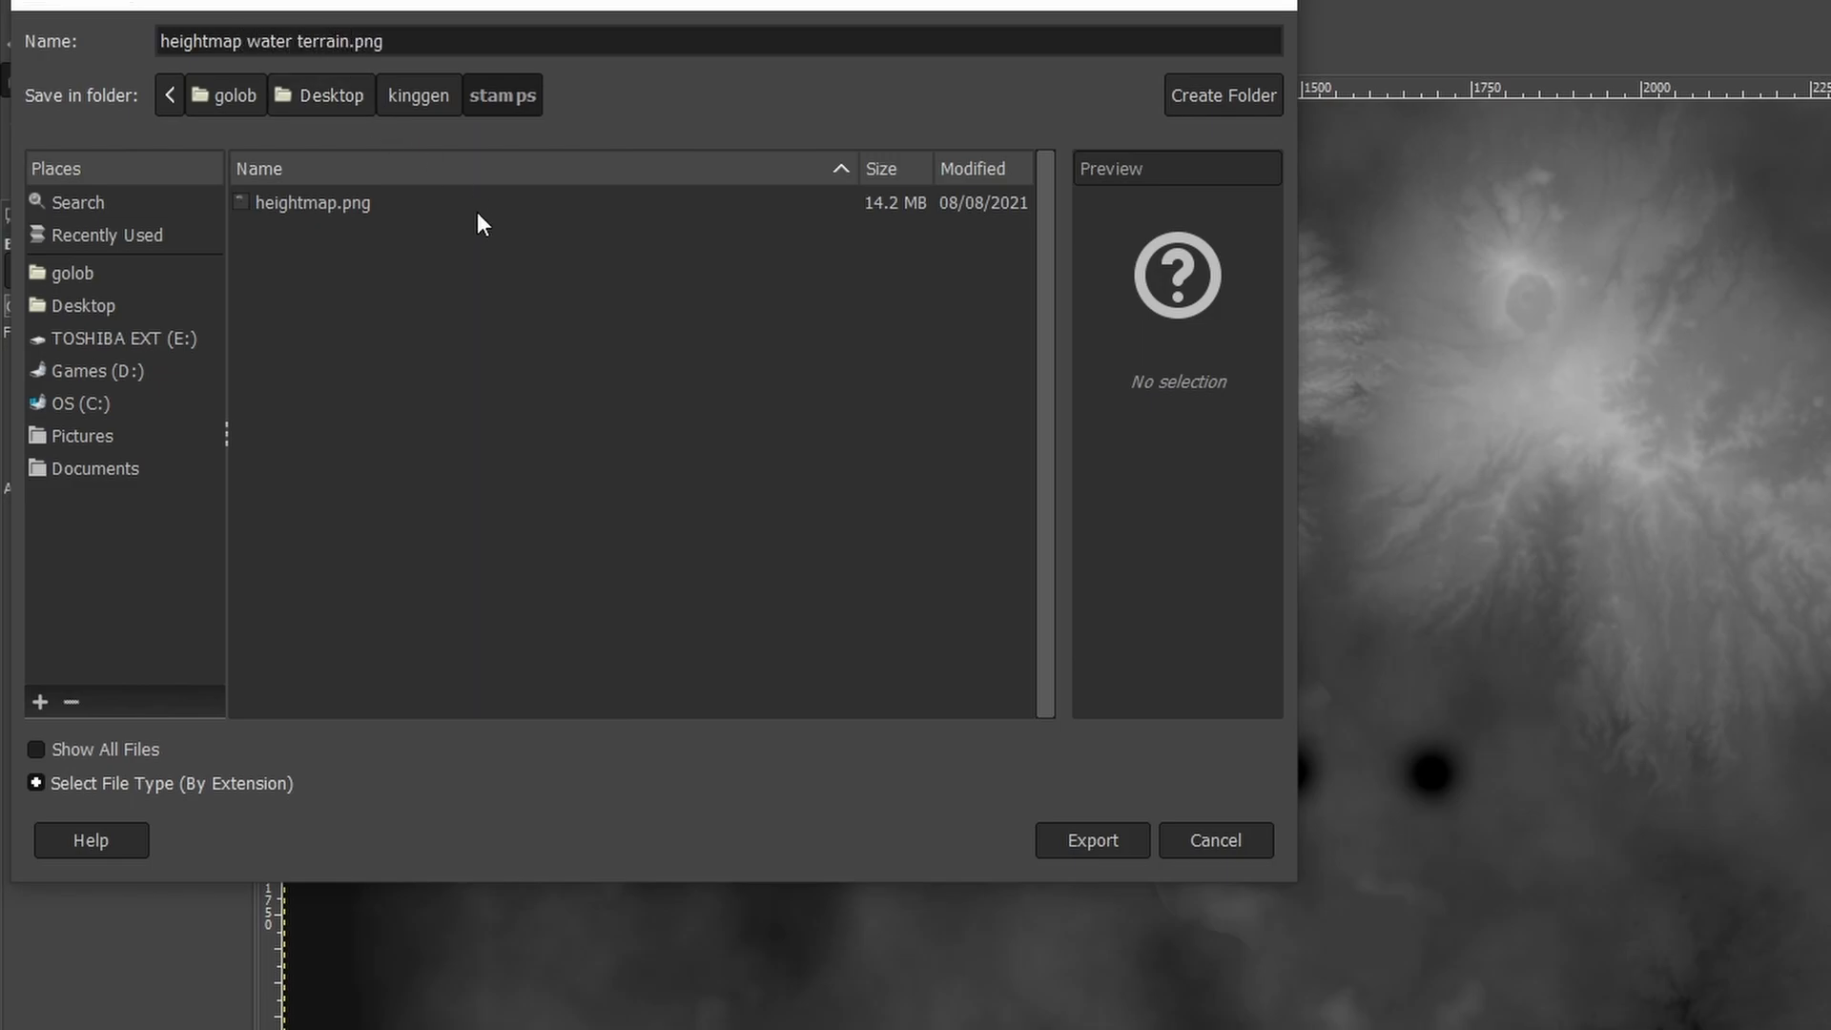
left_click(1095, 841)
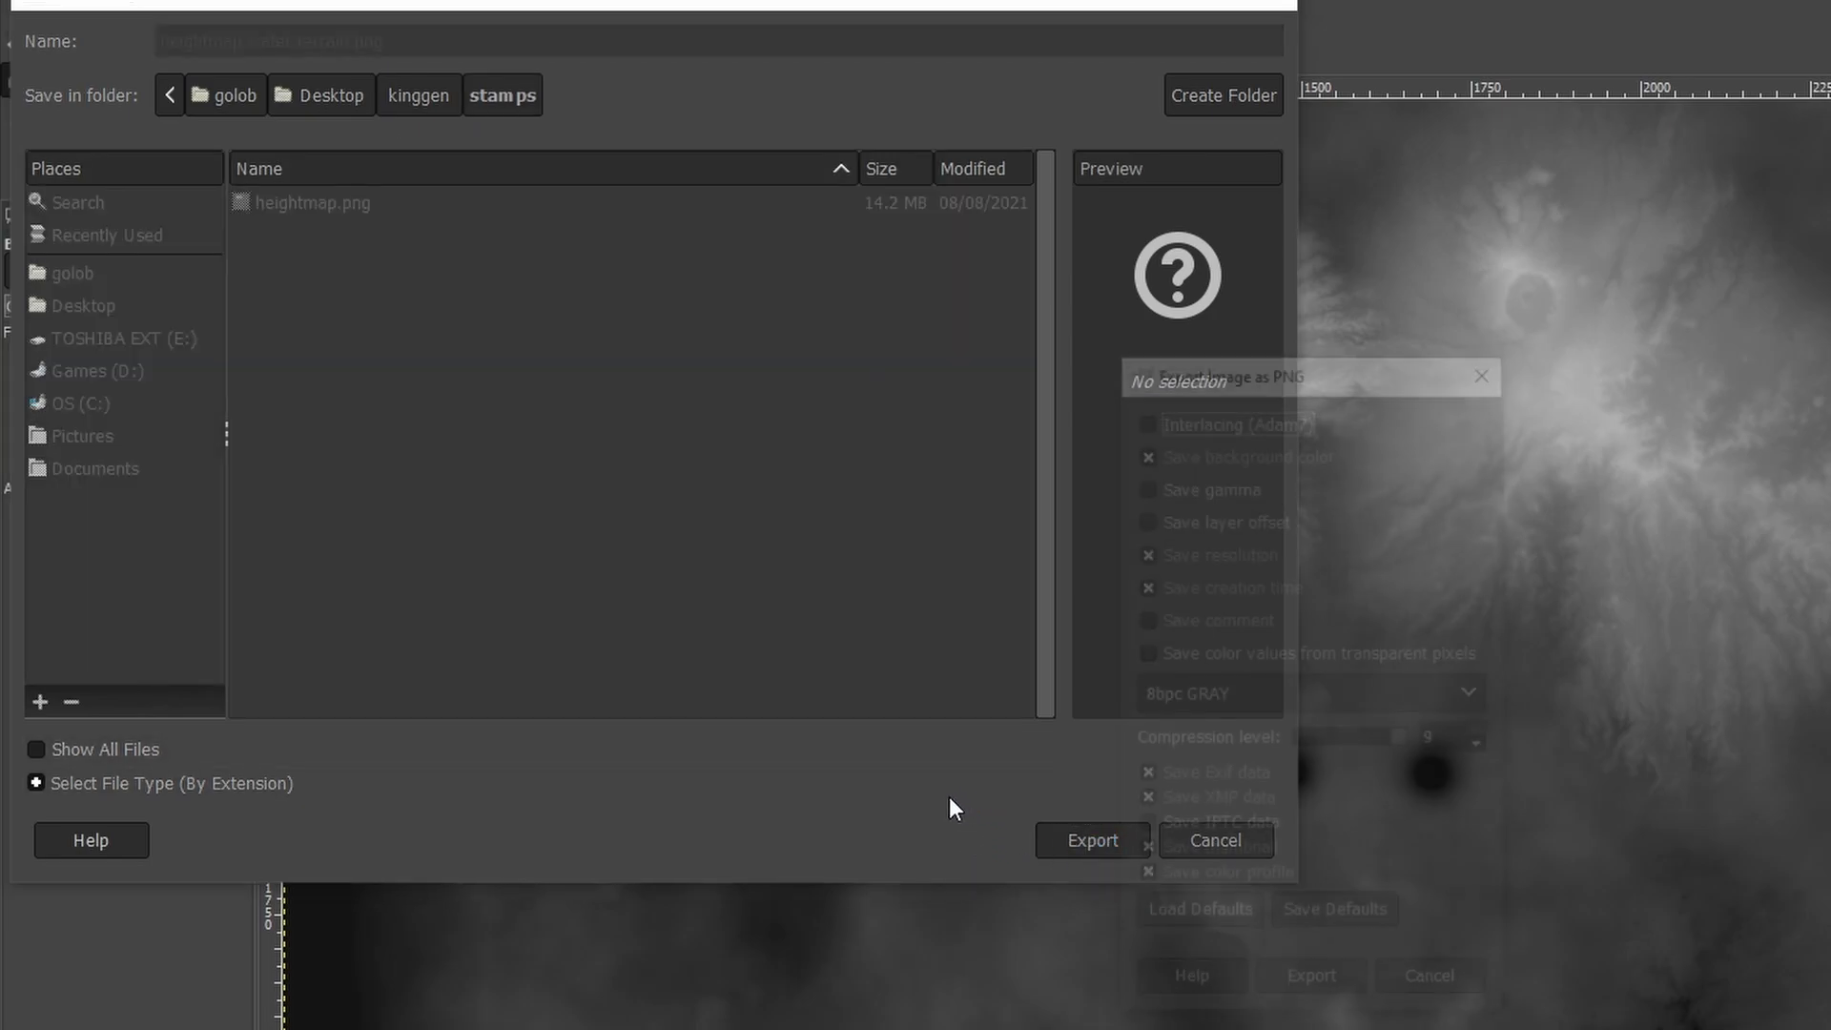
left_click(1220, 696)
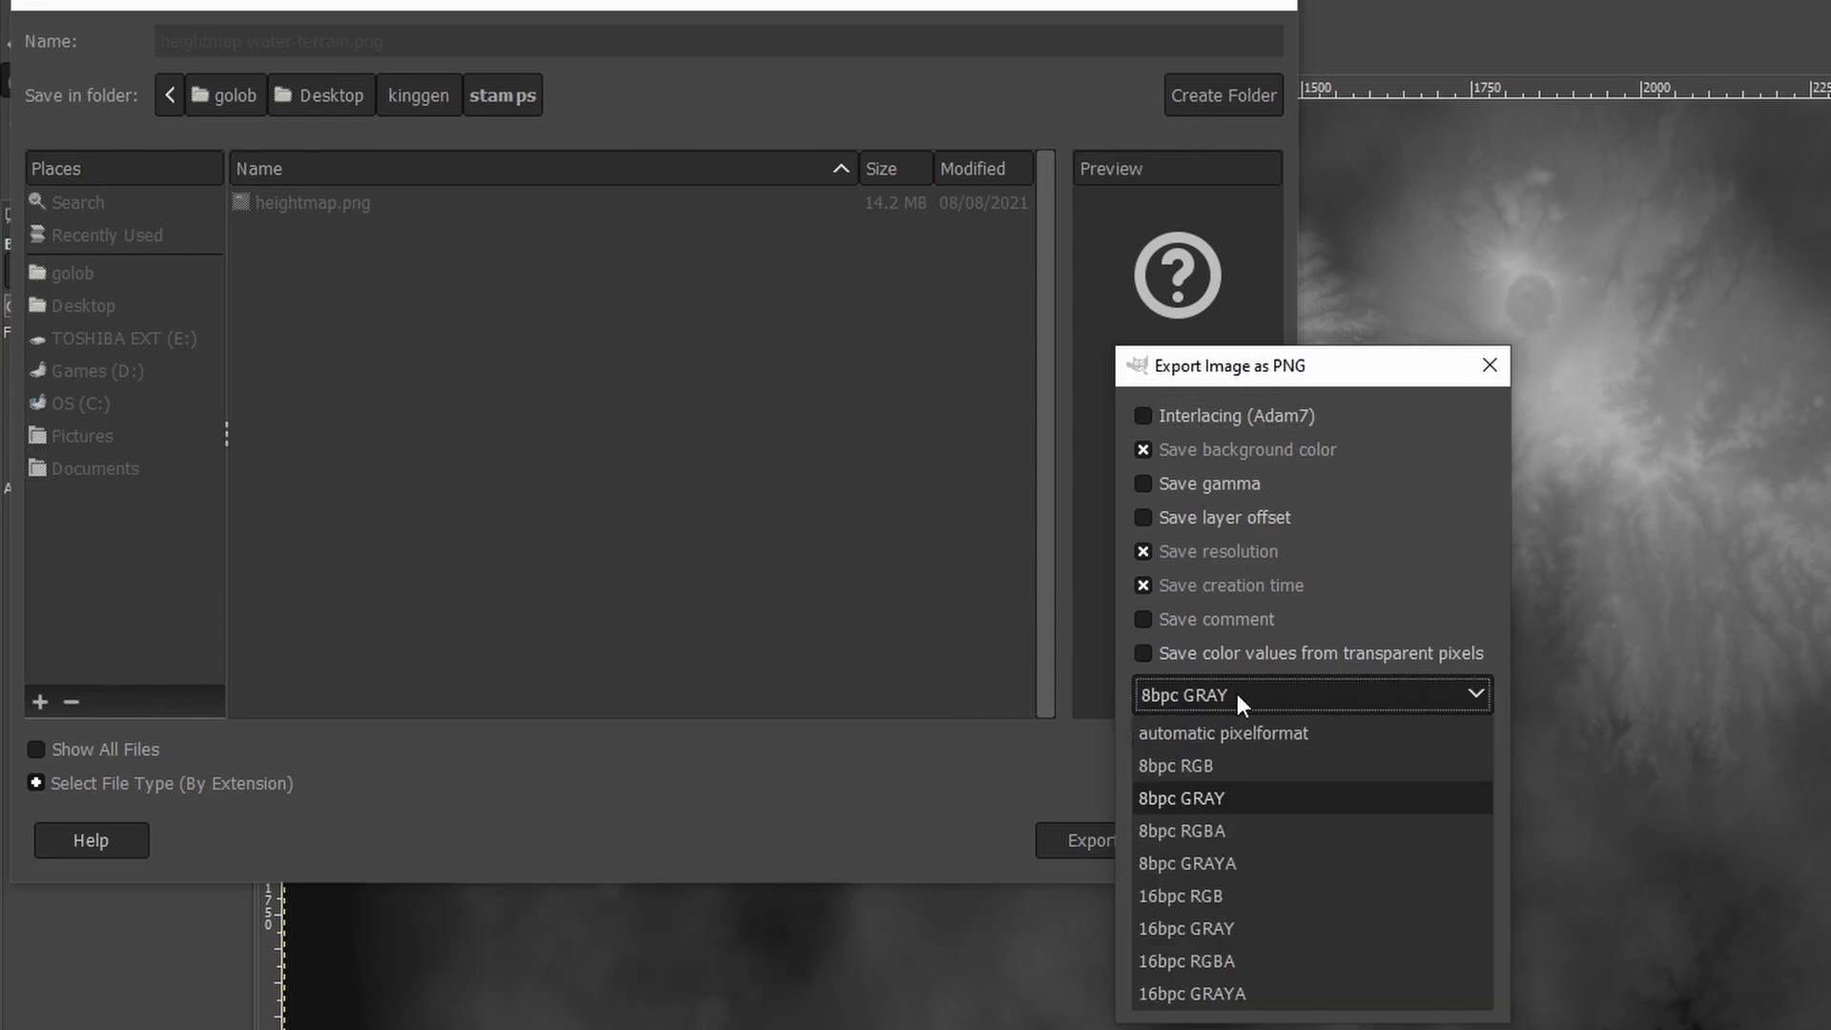
left_click(1222, 930)
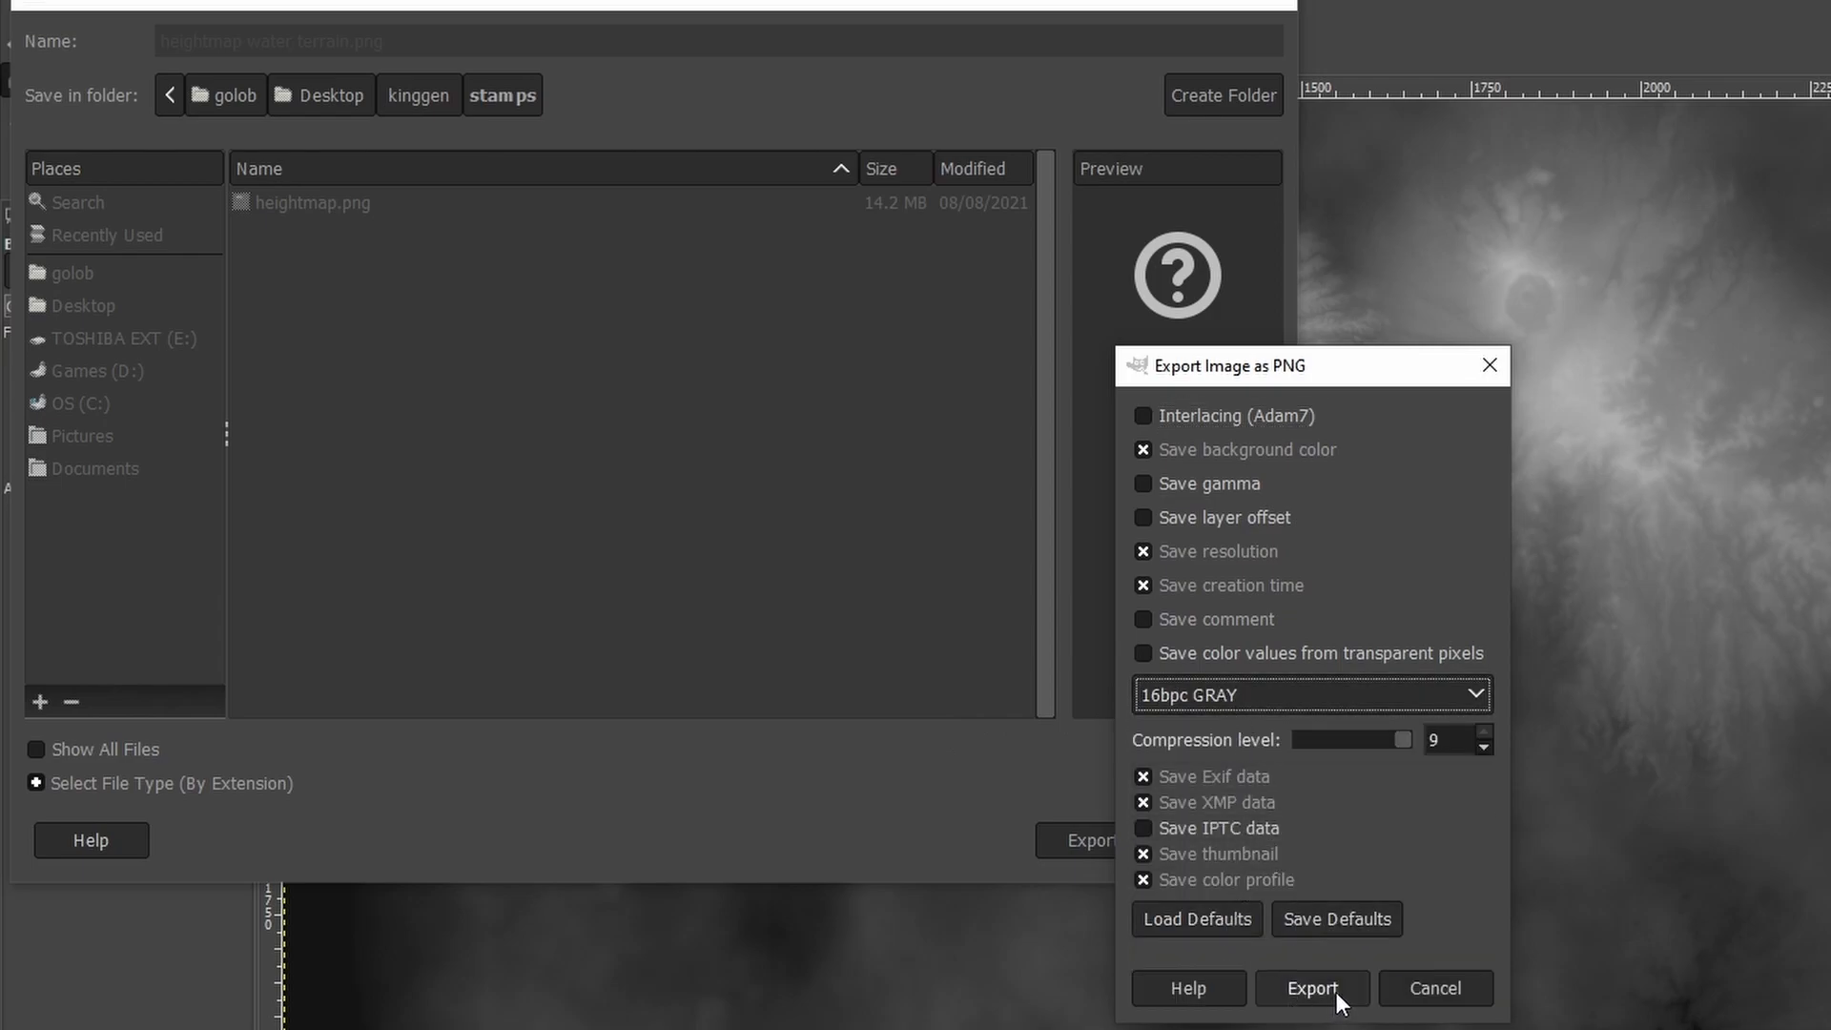
left_click(1336, 991)
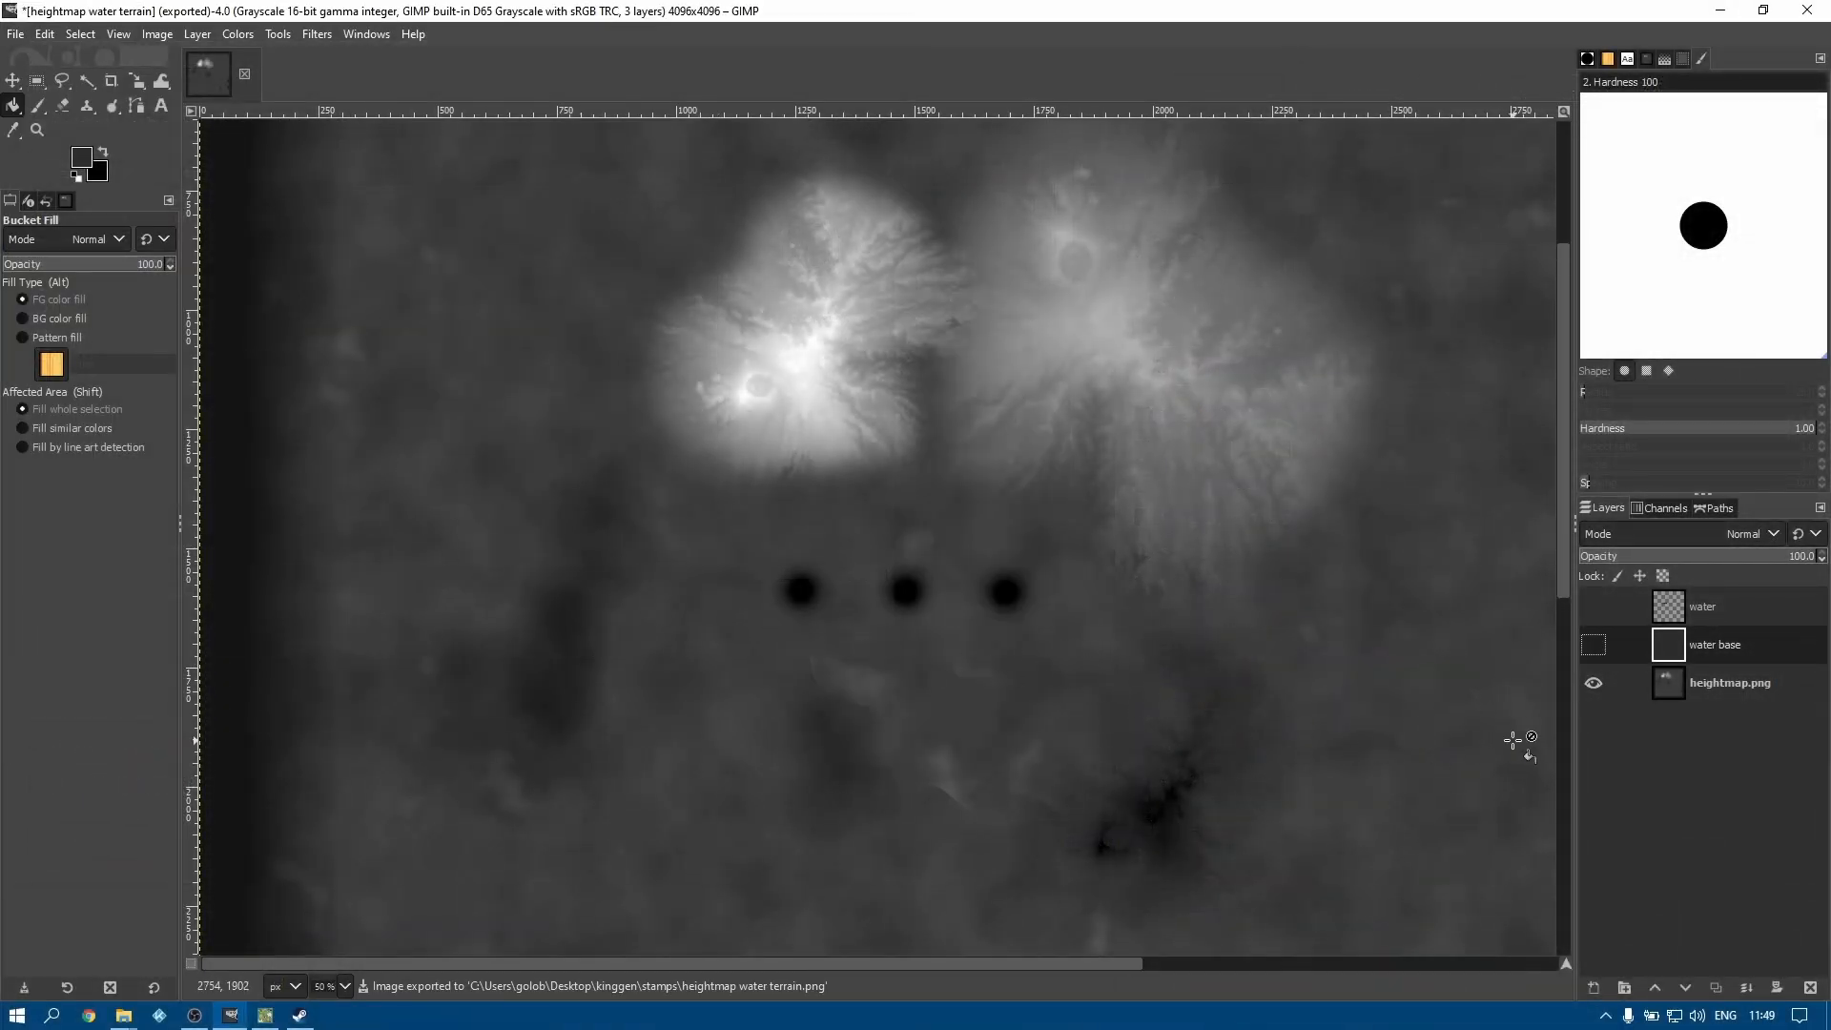
Show the water base and water layers and hide the heightmap.png layer
left_click(1592, 644)
left_click(1593, 607)
left_click(1593, 682)
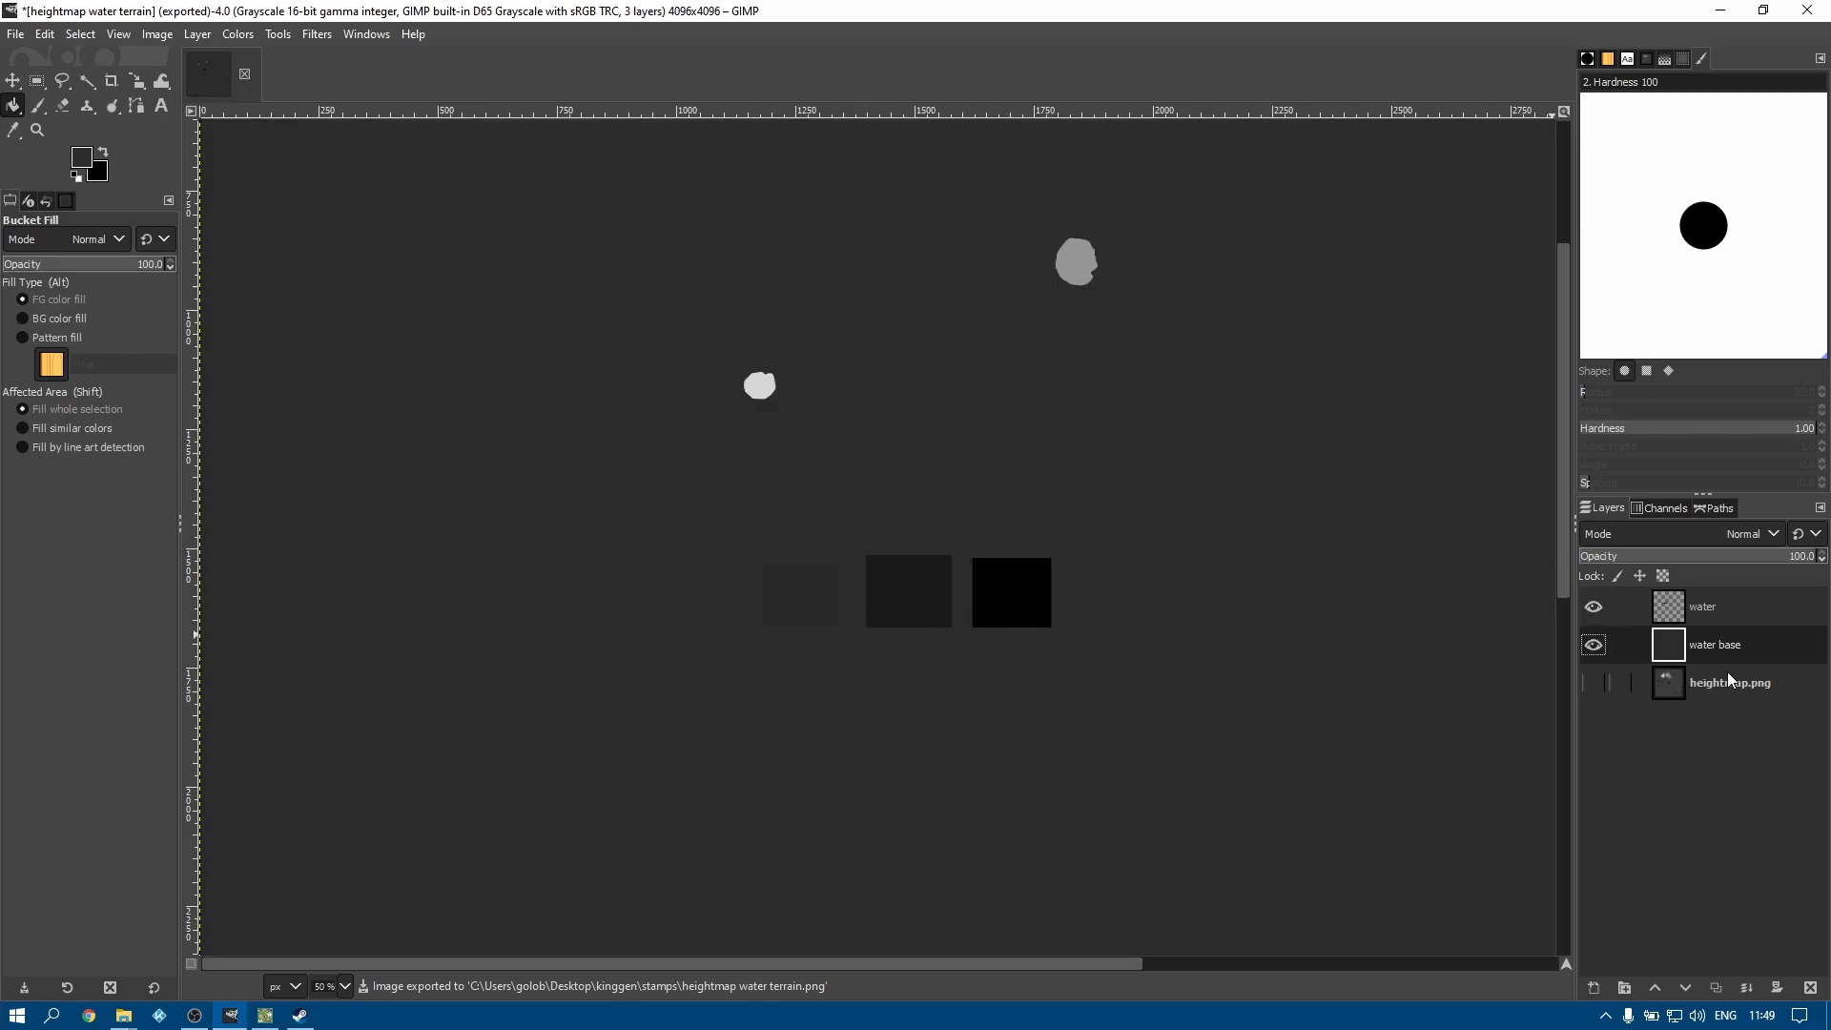
Start a new image export to the stamps folder and name the file "heightmap water map.png"
left_click(13, 35)
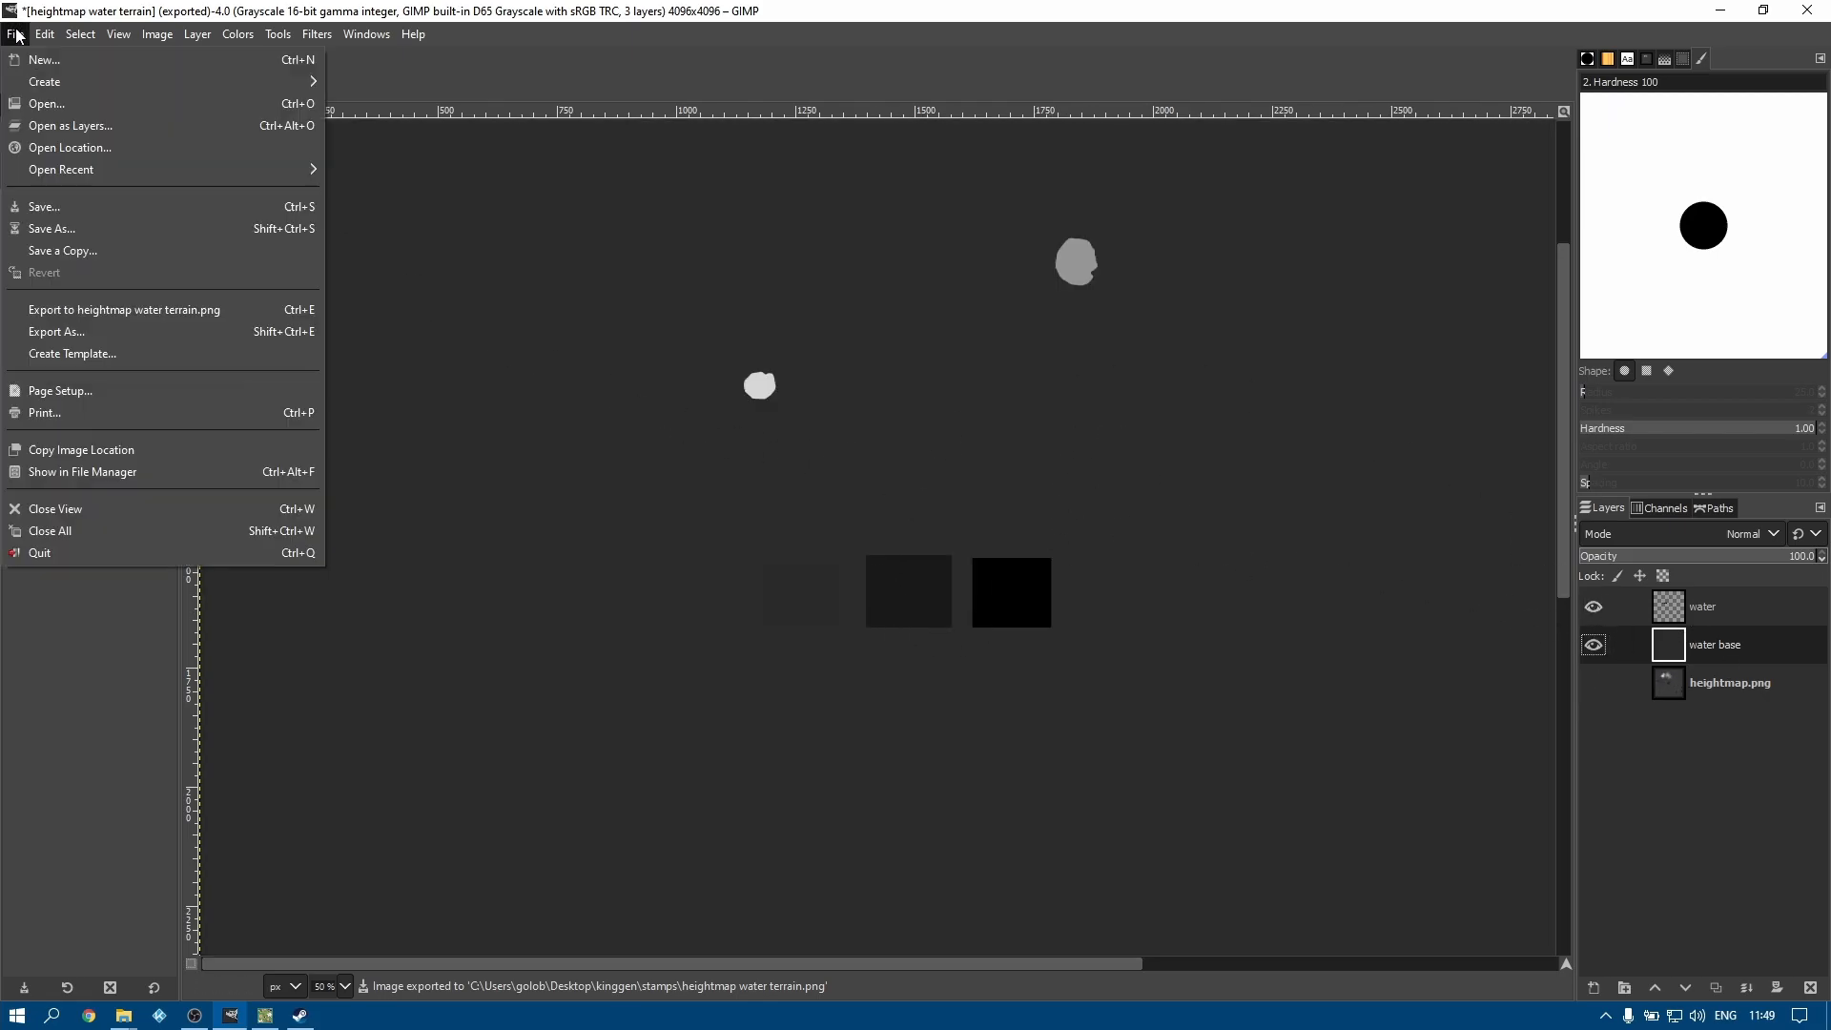
left_click(122, 331)
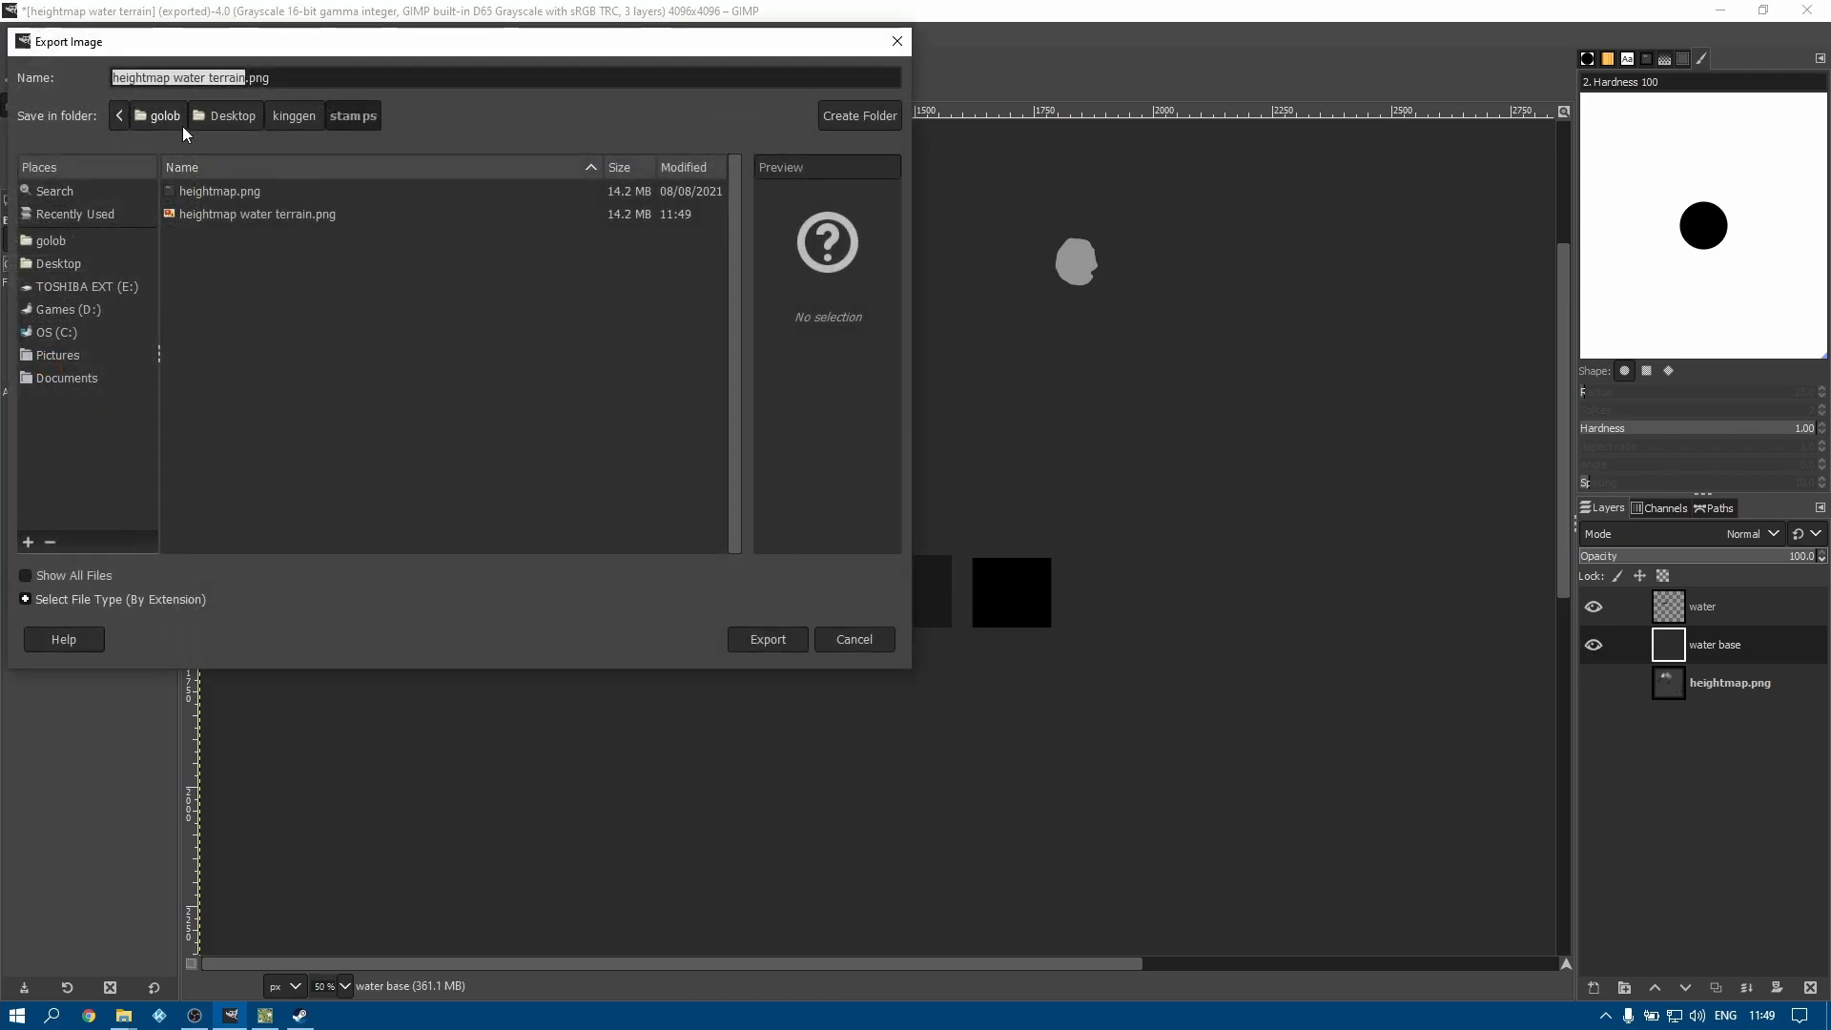
left_click(246, 77)
key("BackSpace")
key("BackSpace")
key("BackSpace")
key("BackSpace")
key("BackSpace")
key("BackSpace")
key("BackSpace")
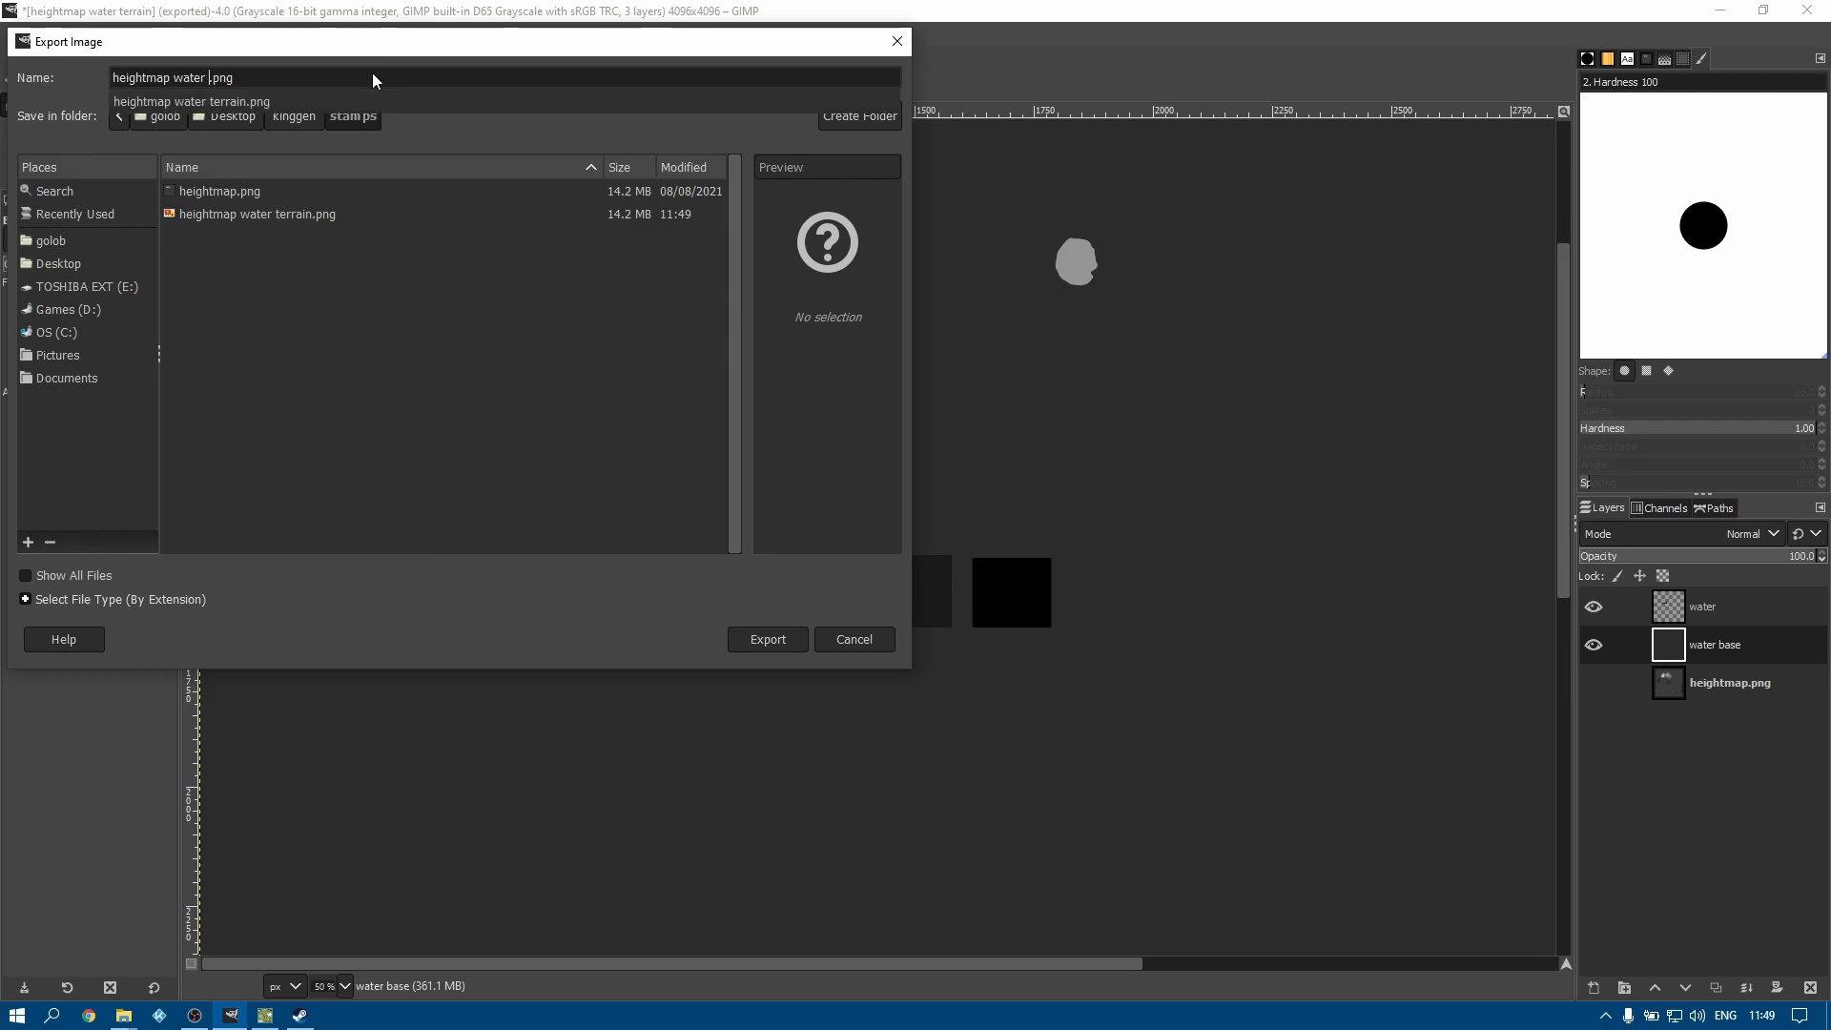
type("map")
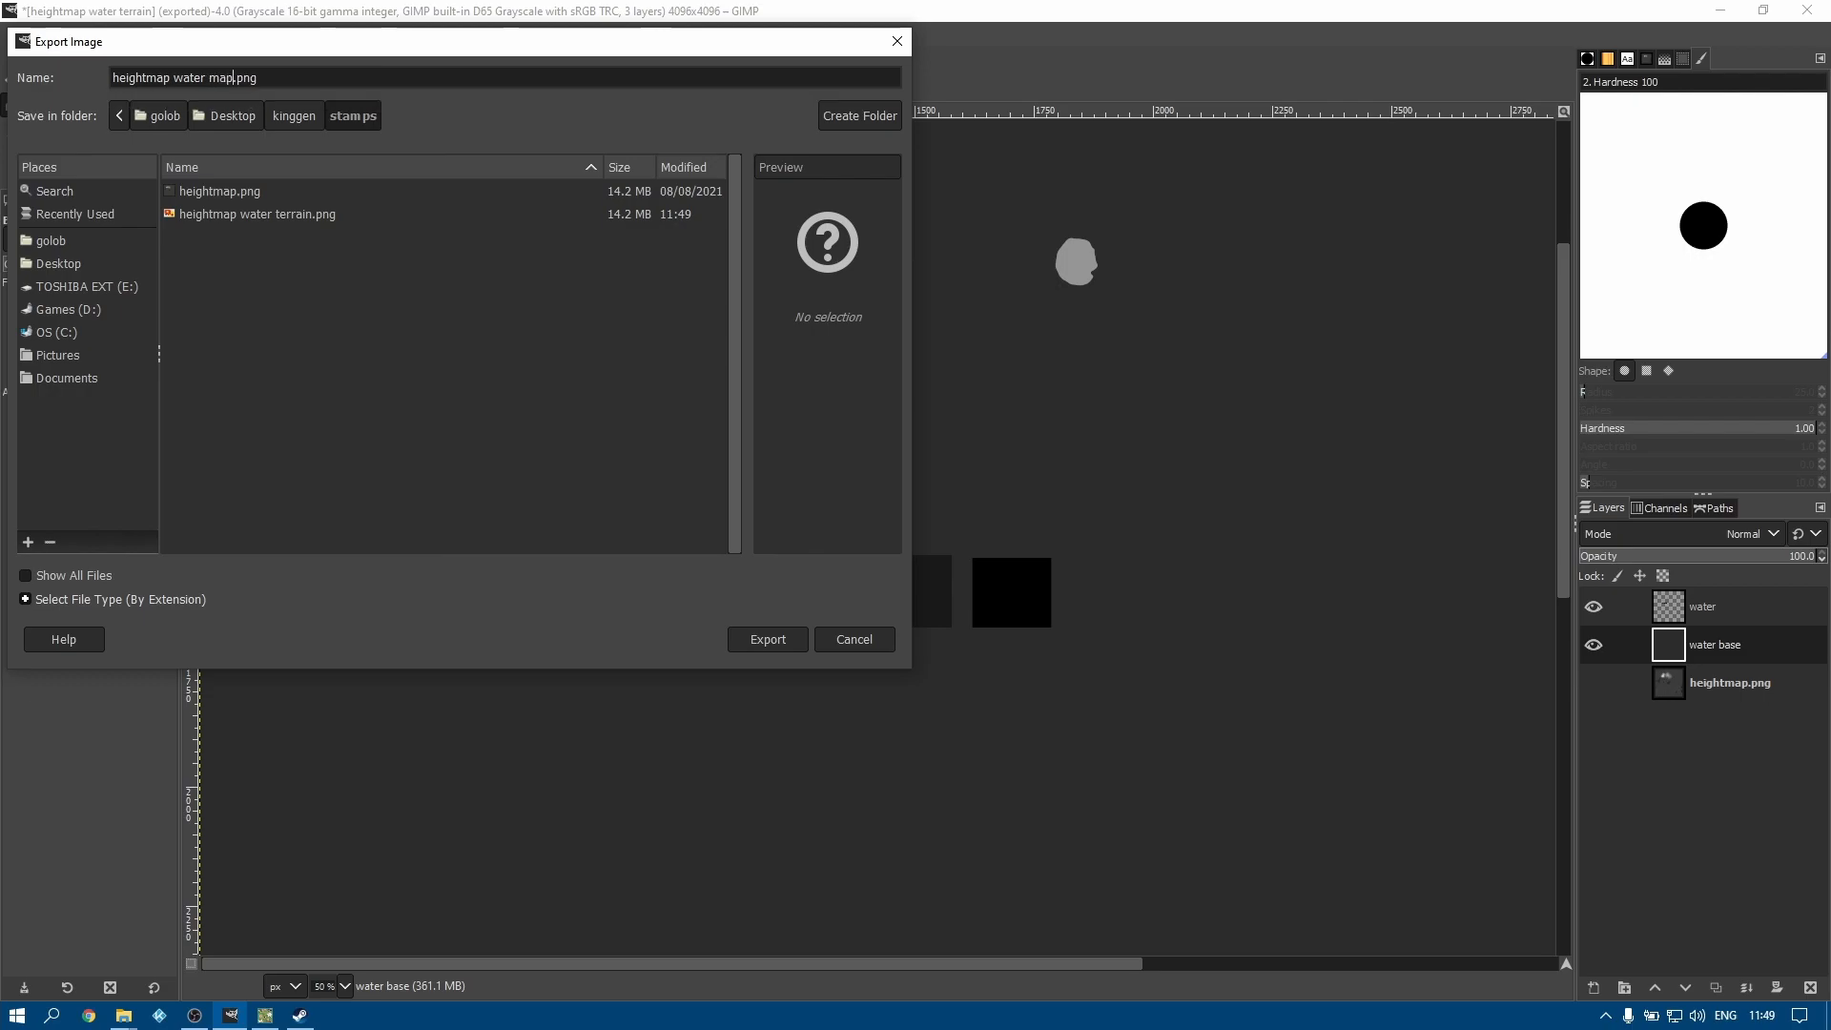
Export the water map PNG with the pixel format set to 8bpc GRAY
left_click(770, 638)
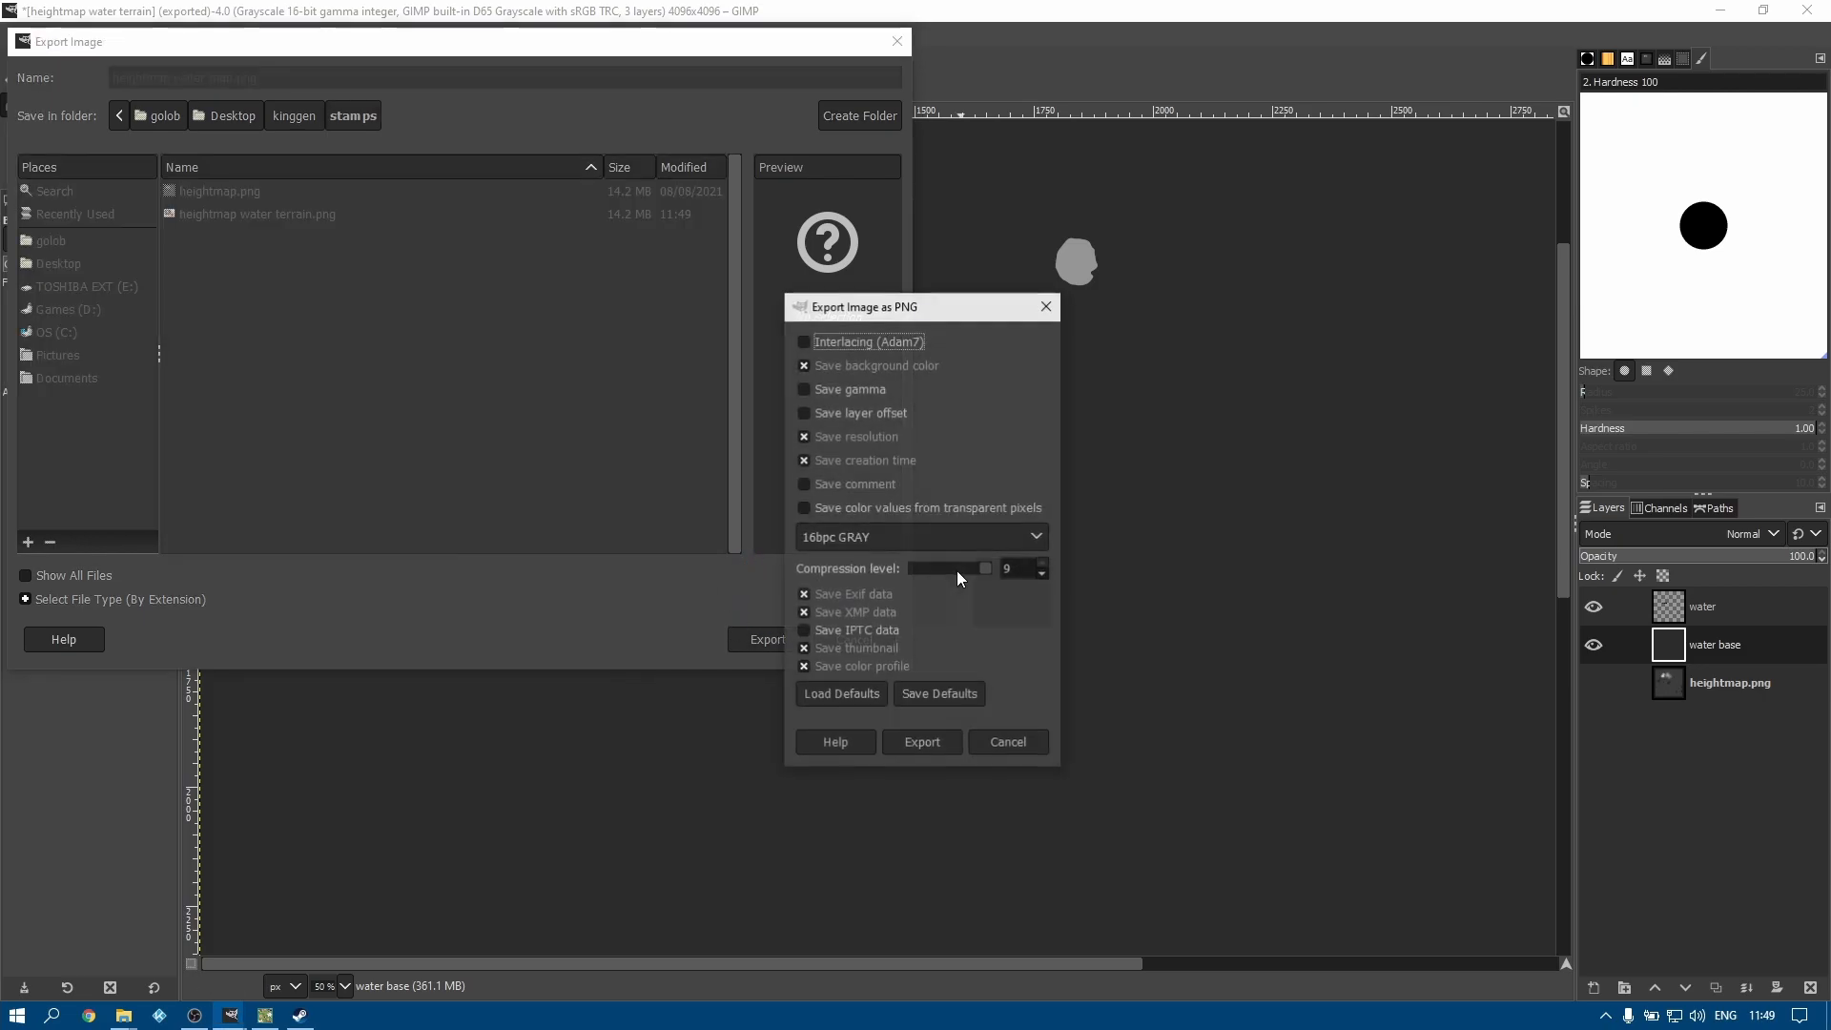
left_click(872, 541)
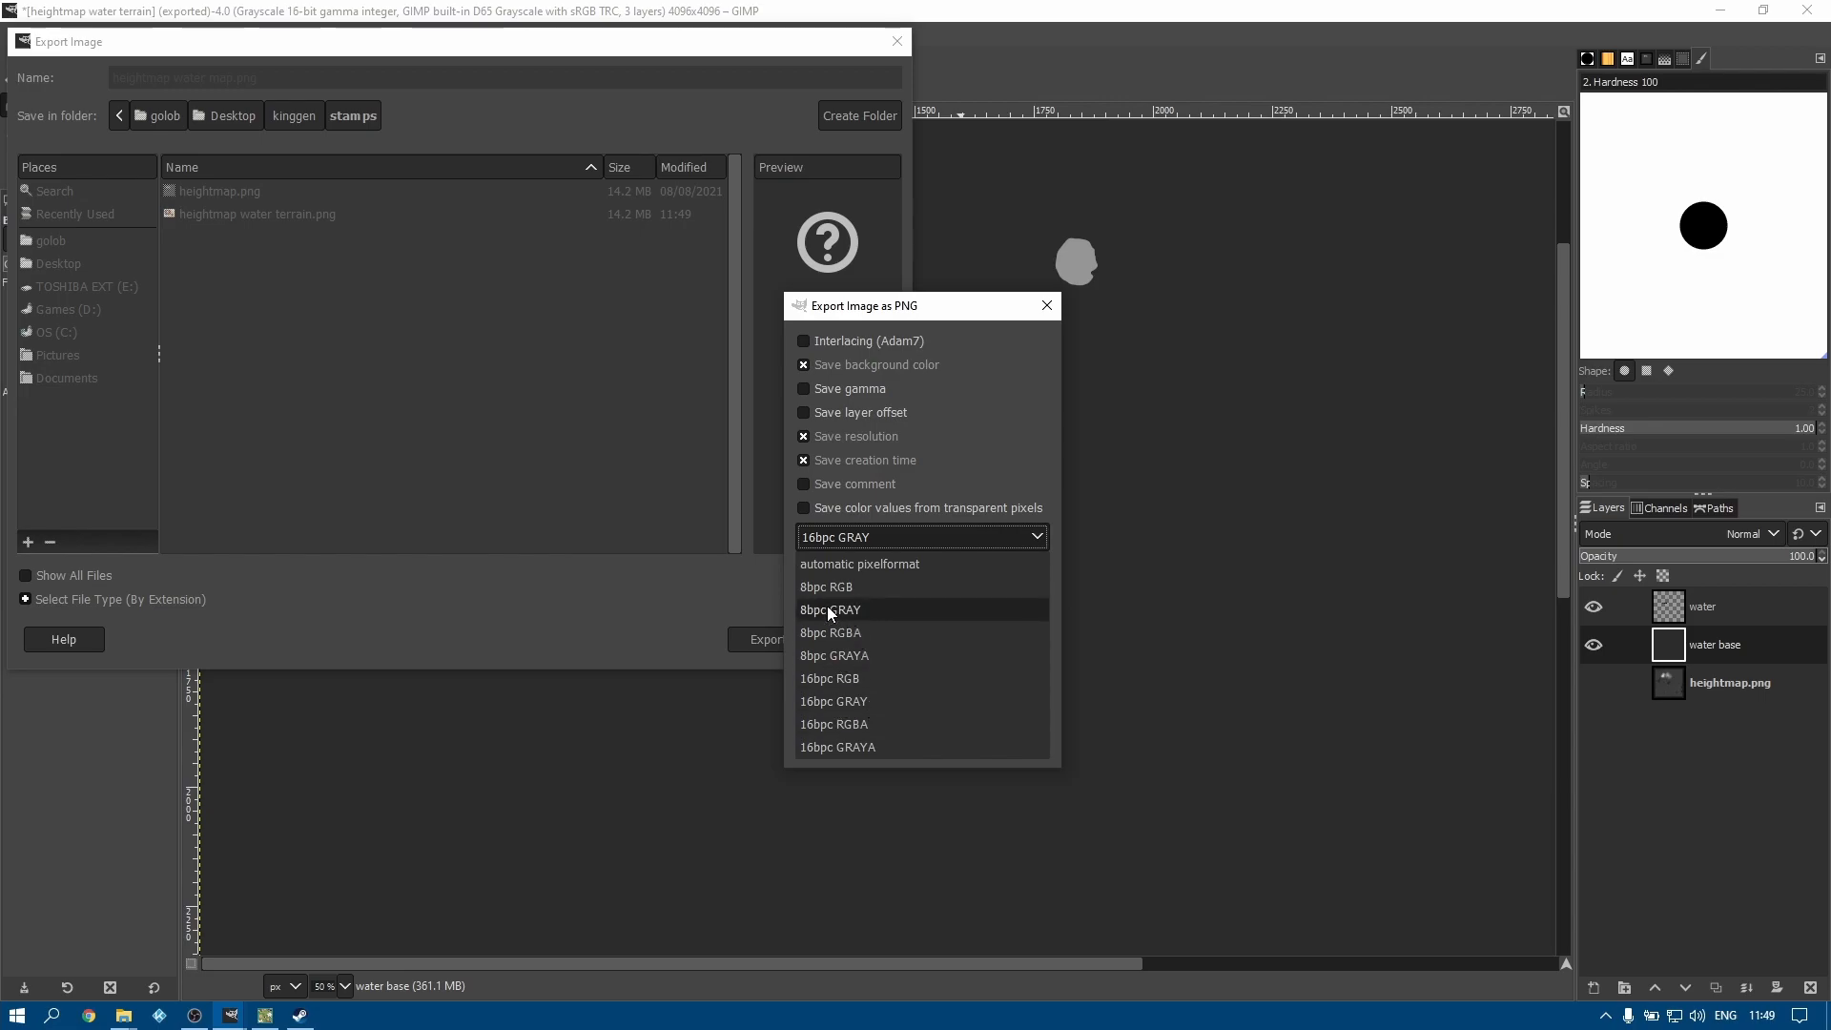
left_click(855, 613)
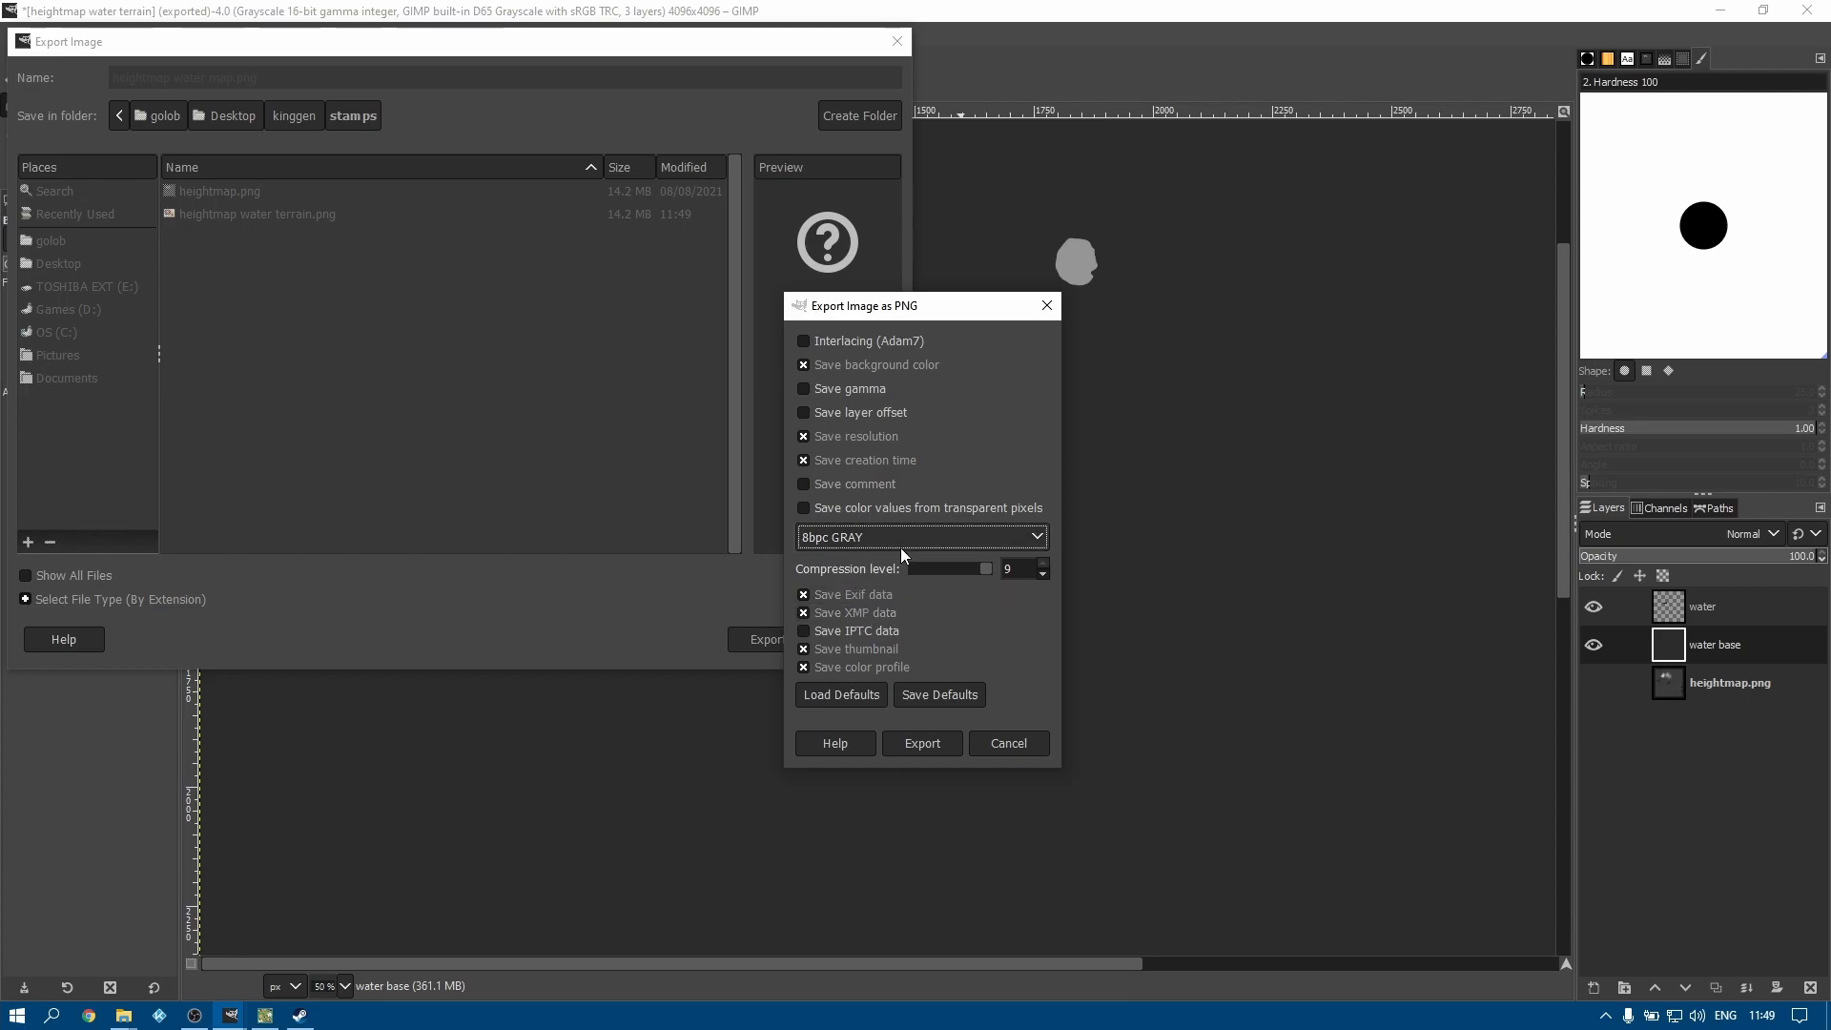
left_click(930, 743)
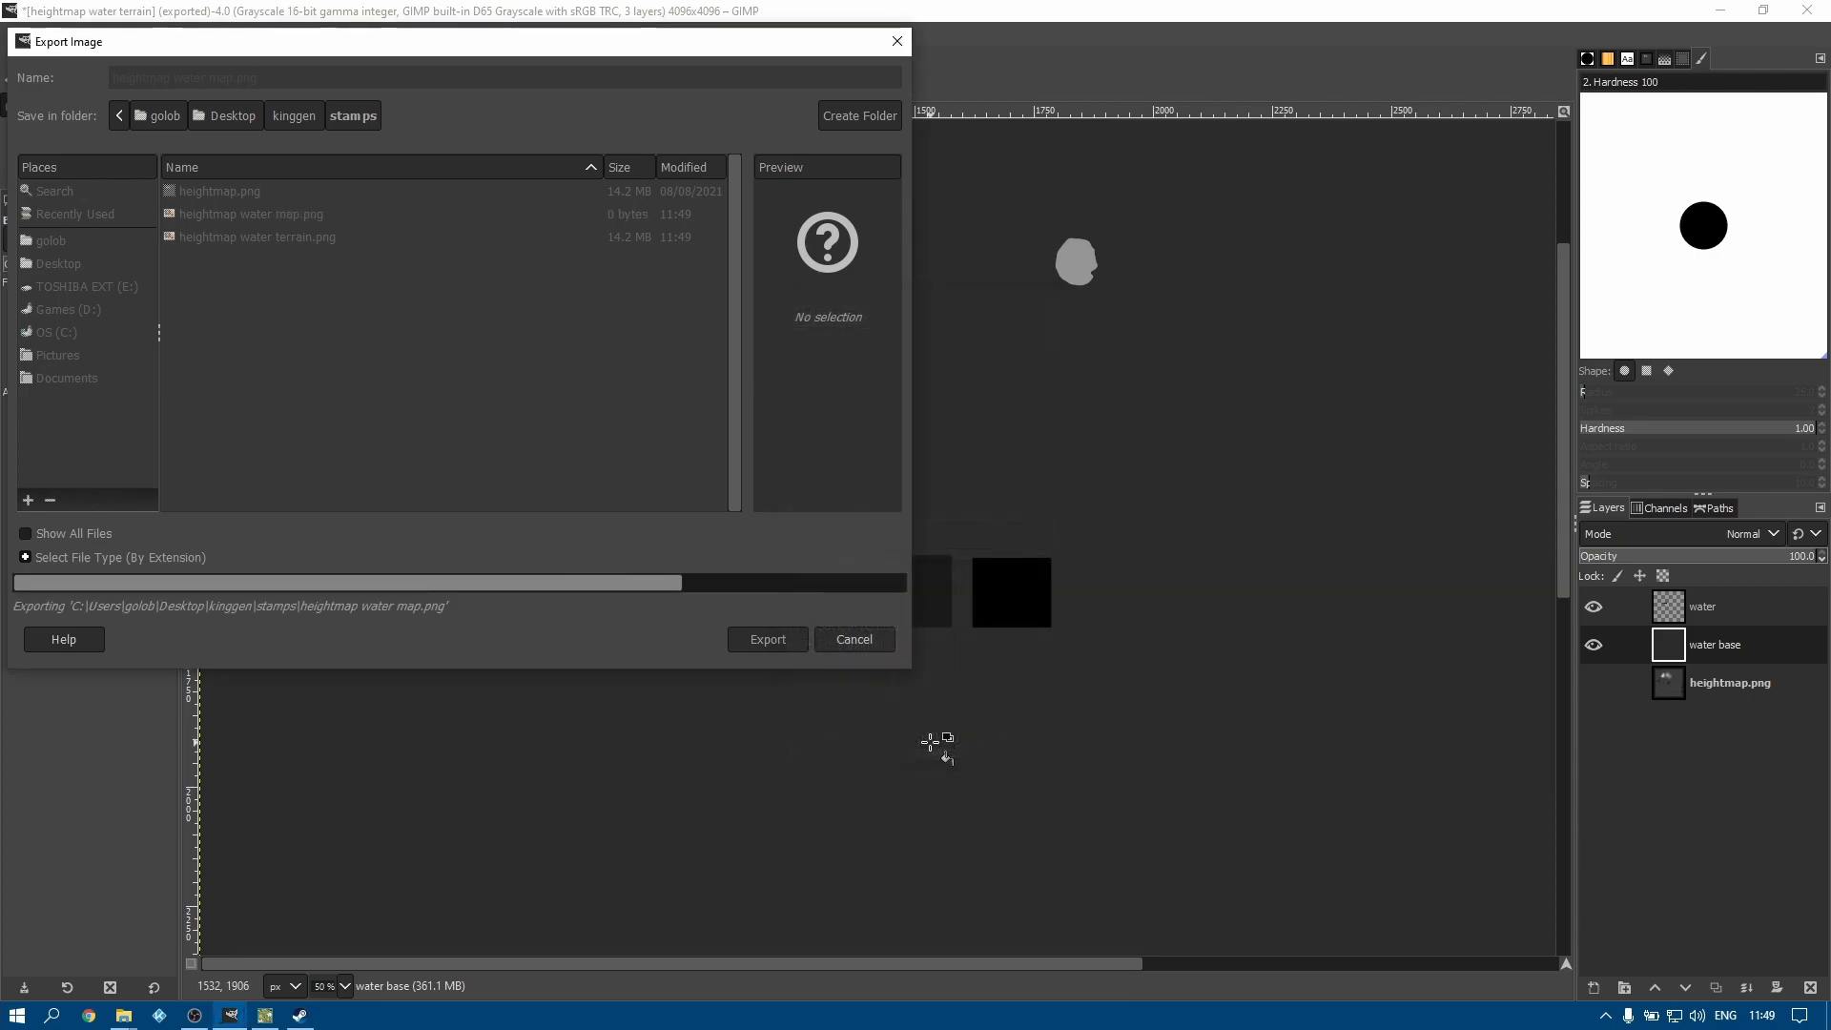
Switch to KingGen and set the world size to 4K
left_click(265, 1016)
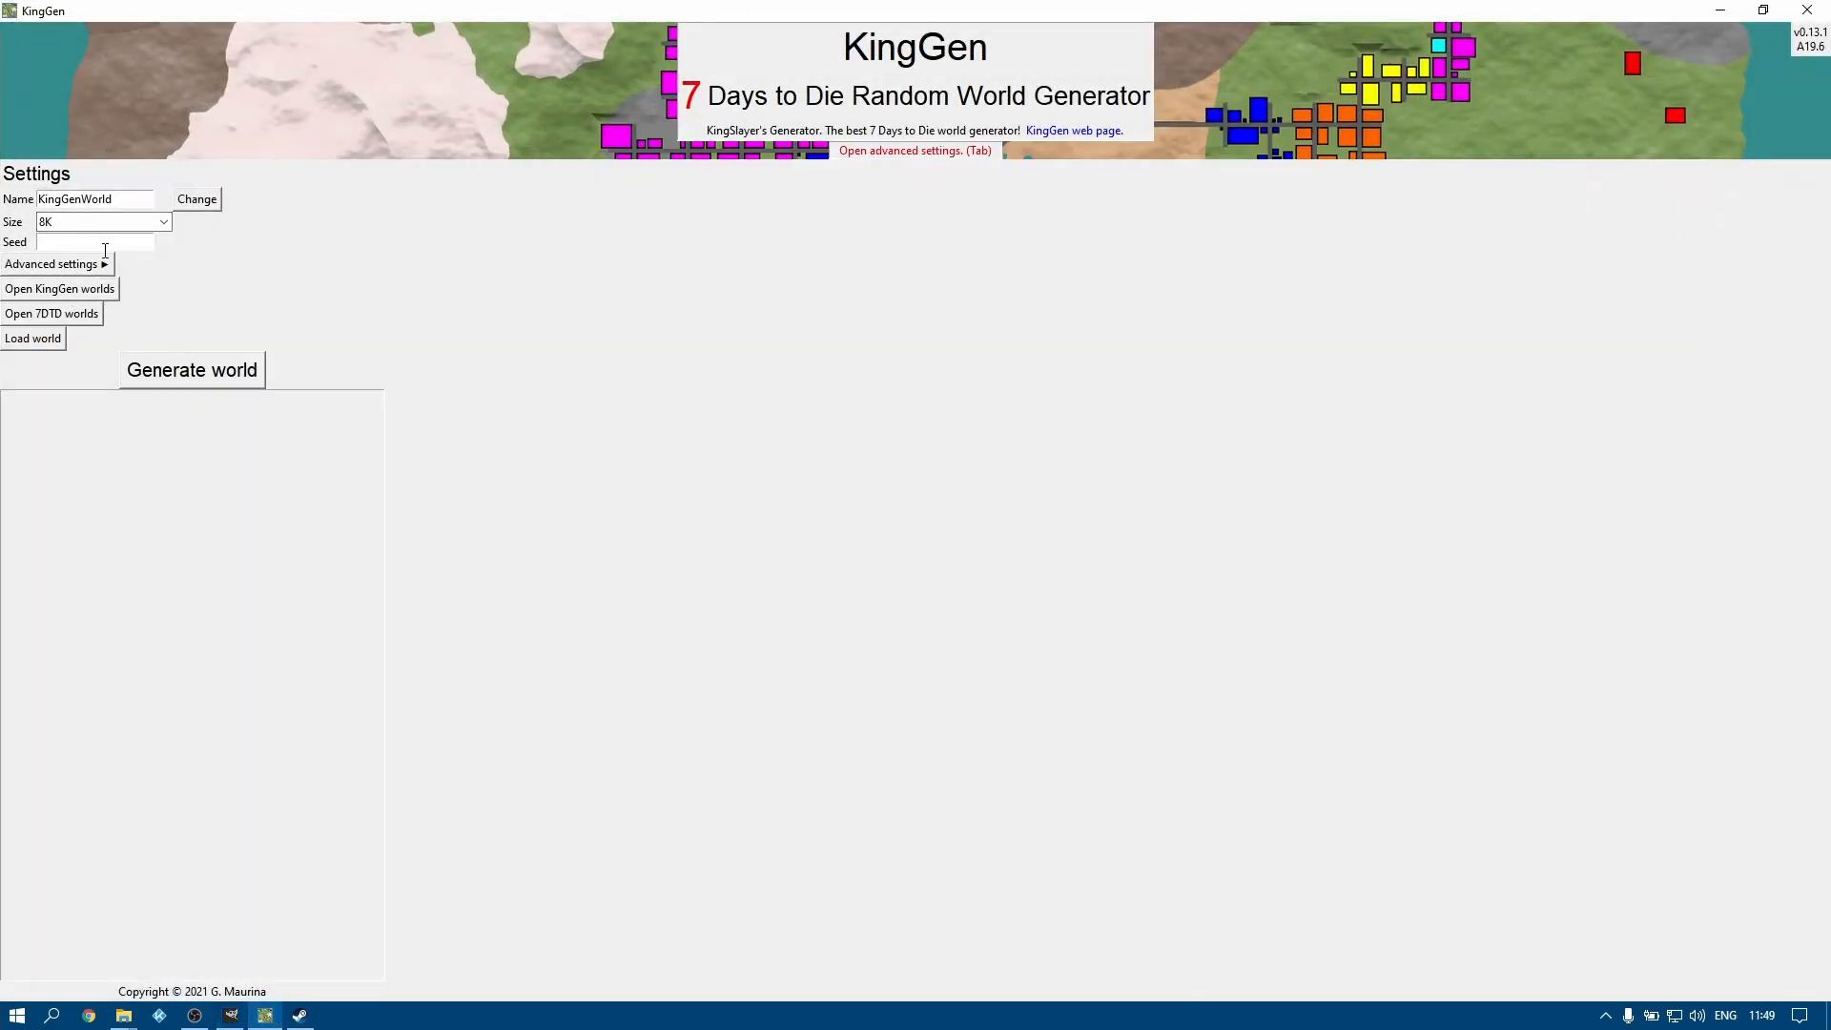
left_click(163, 222)
left_click(104, 245)
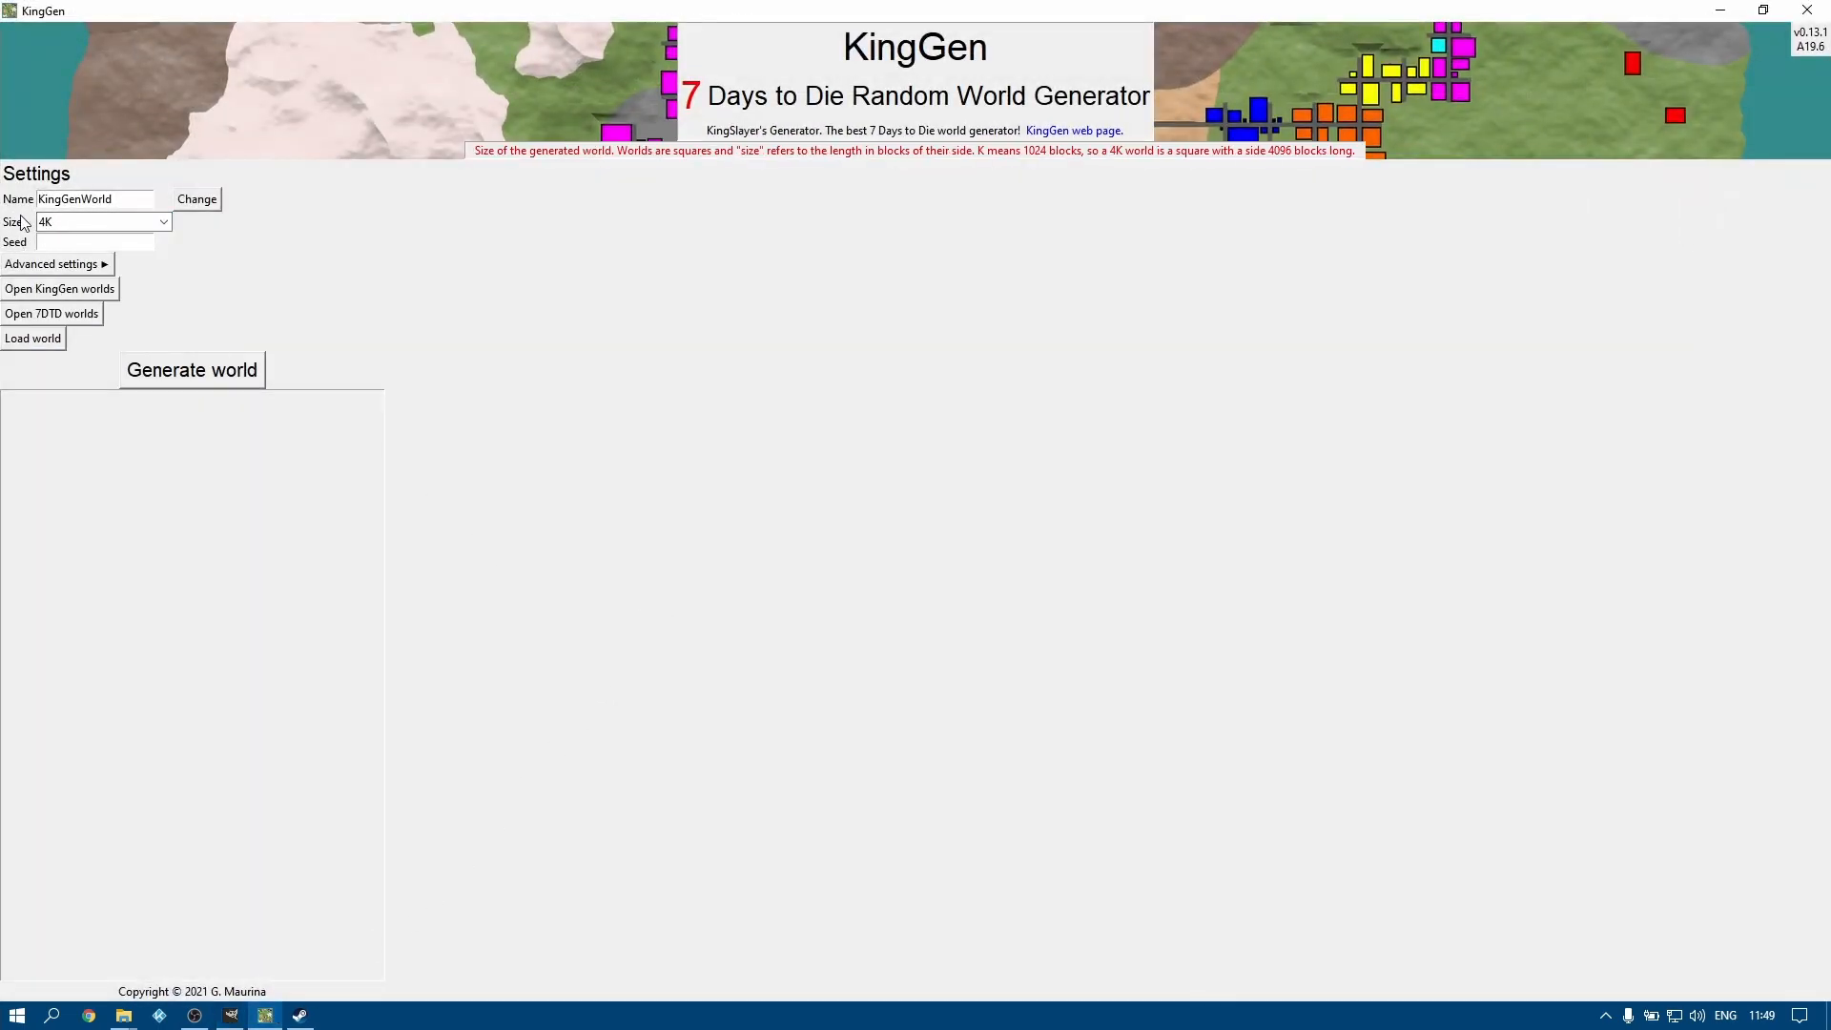
Open the advanced settings and set the landscape's single biome to pine forest
left_click(70, 265)
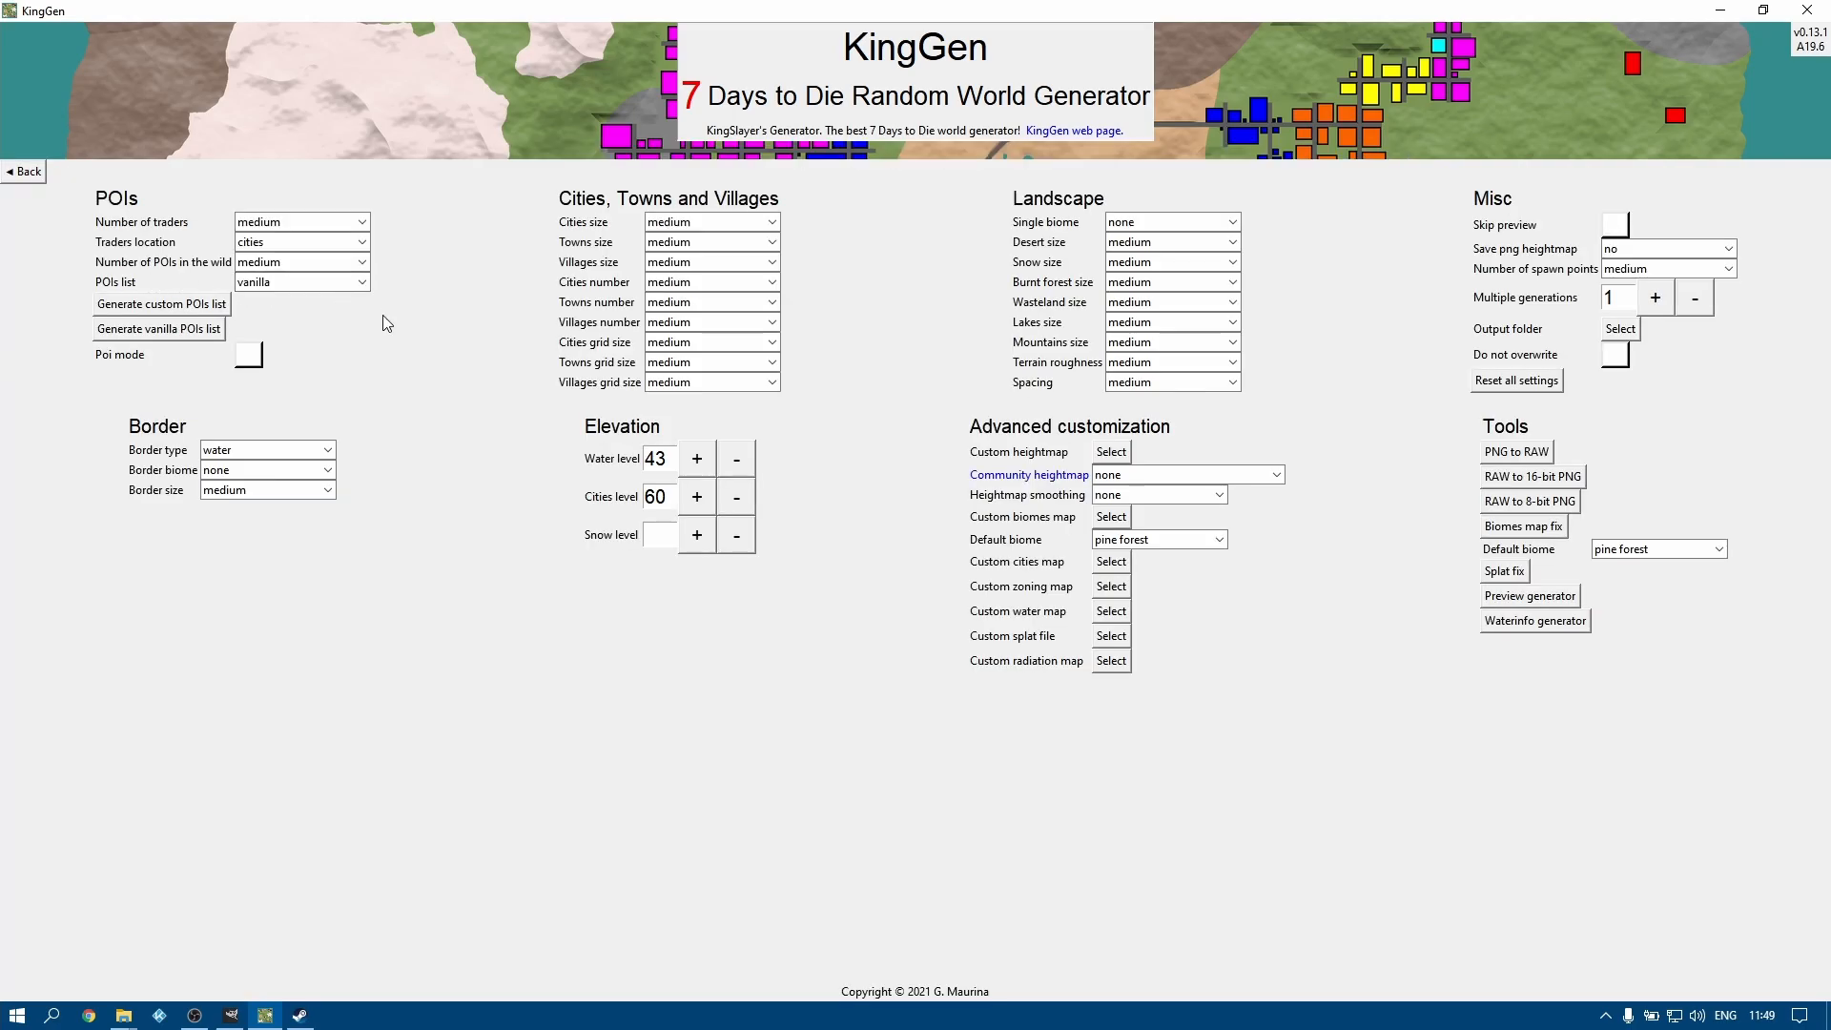
left_click(1144, 222)
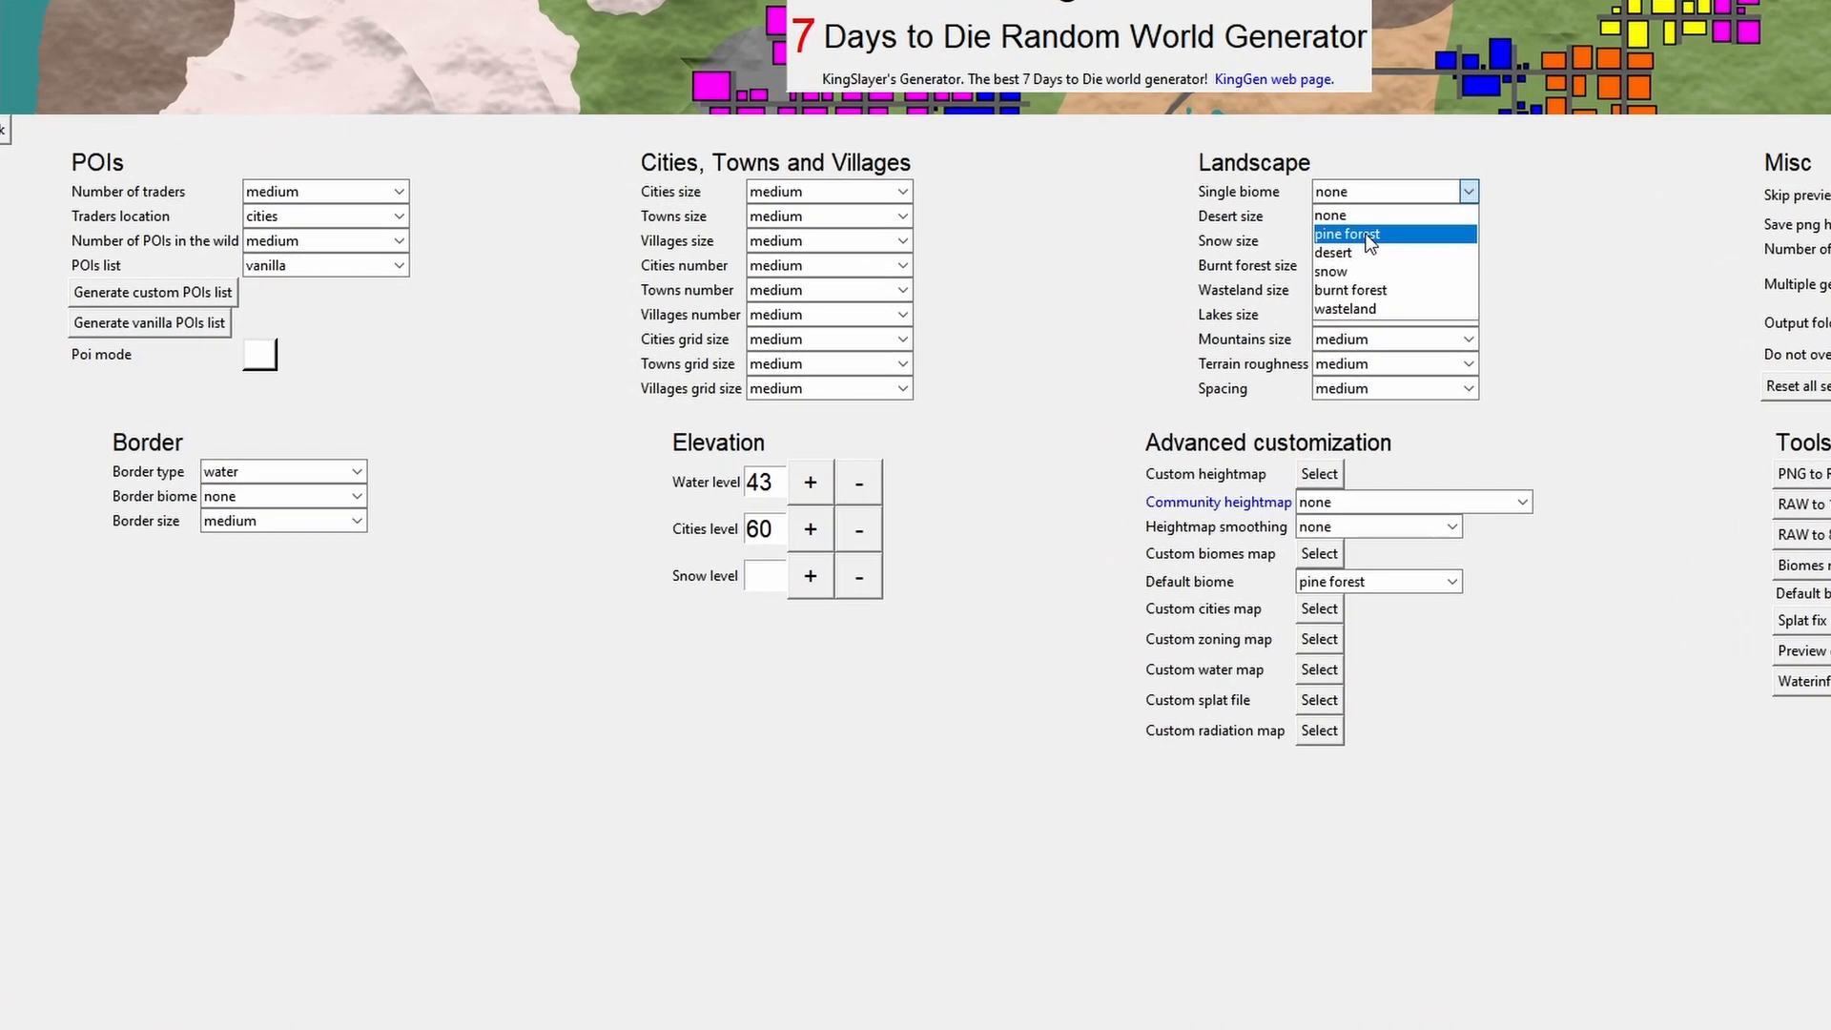
left_click(1366, 235)
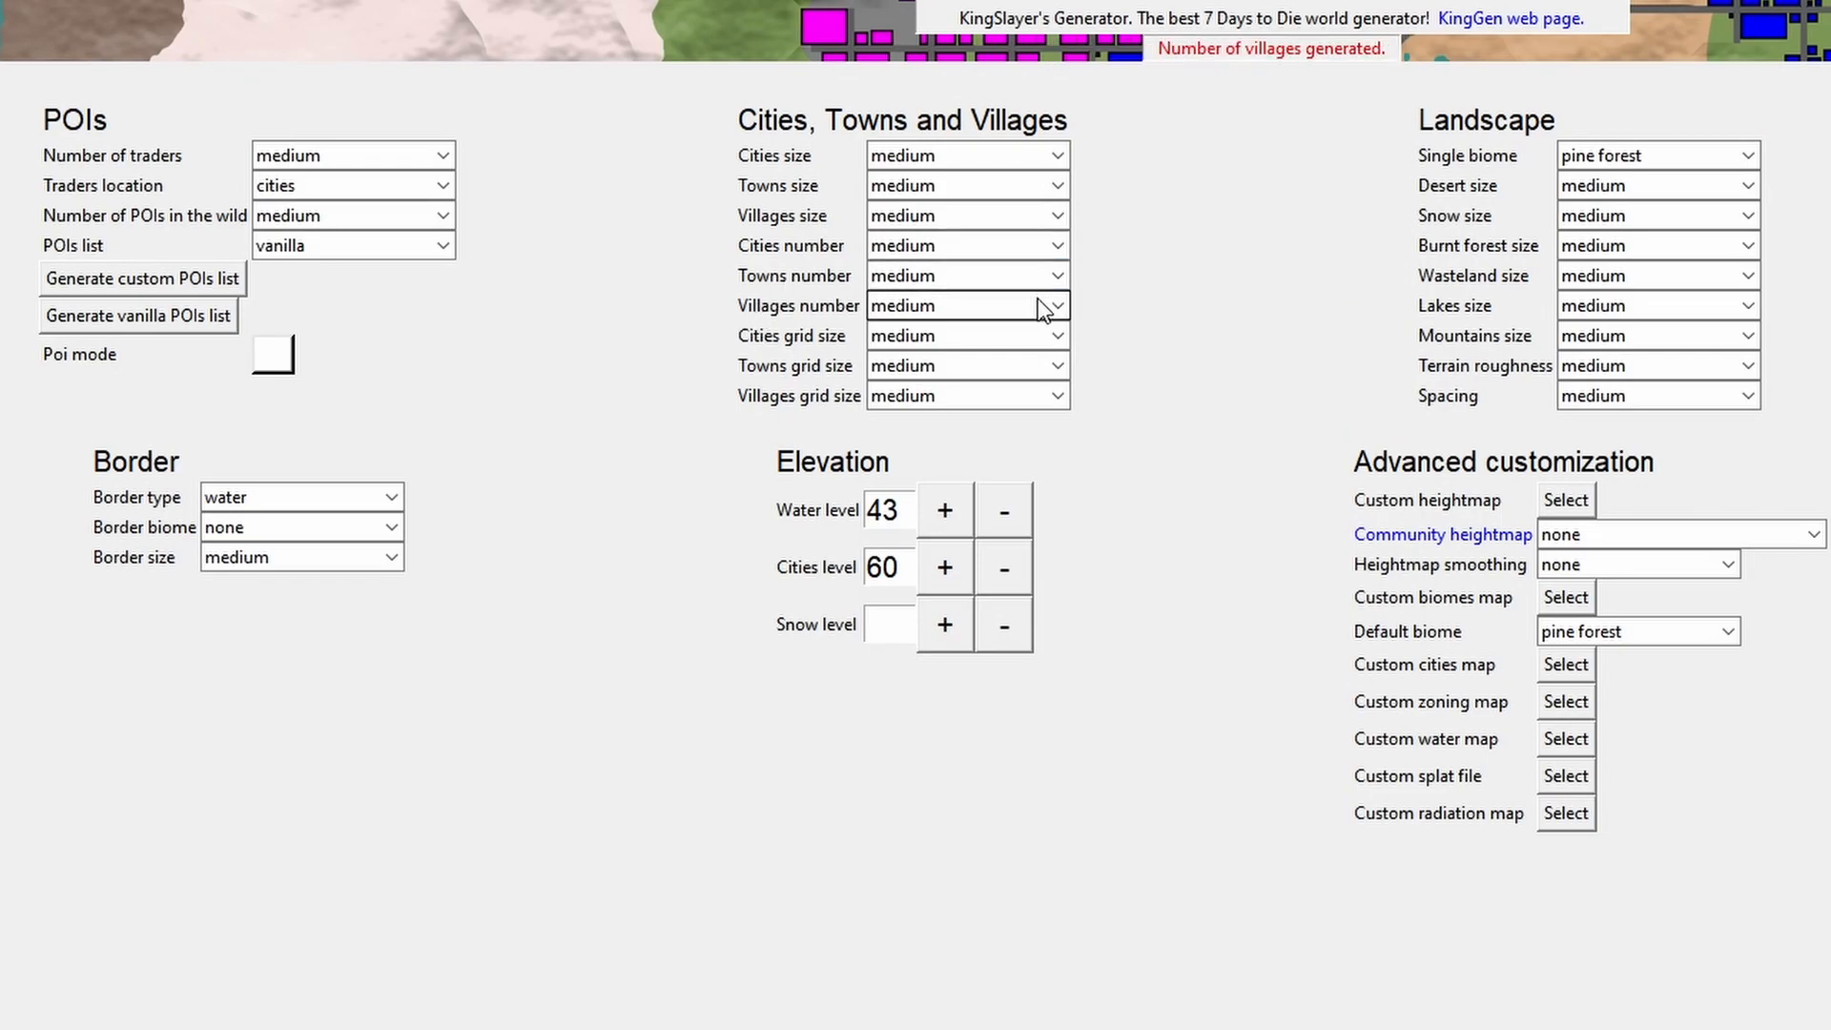
Set the number of cities, towns, villages and POIs in the wild to none
left_click(1057, 273)
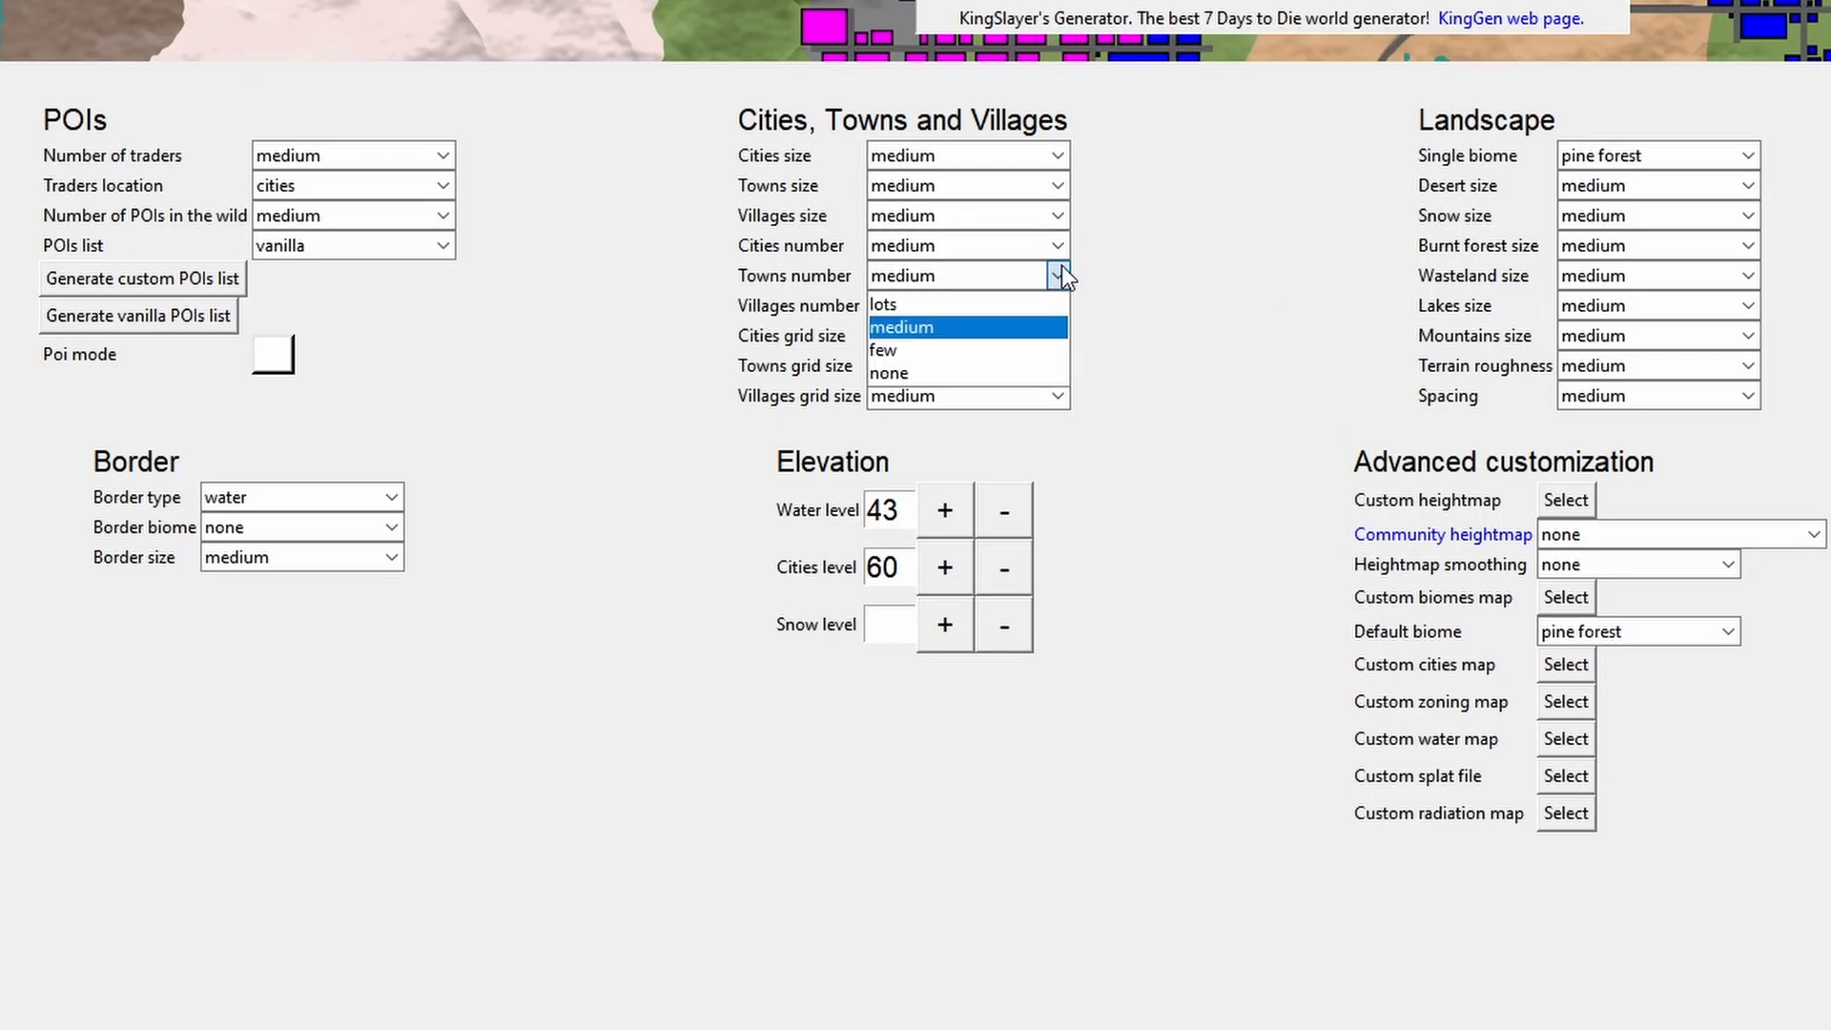
left_click(948, 372)
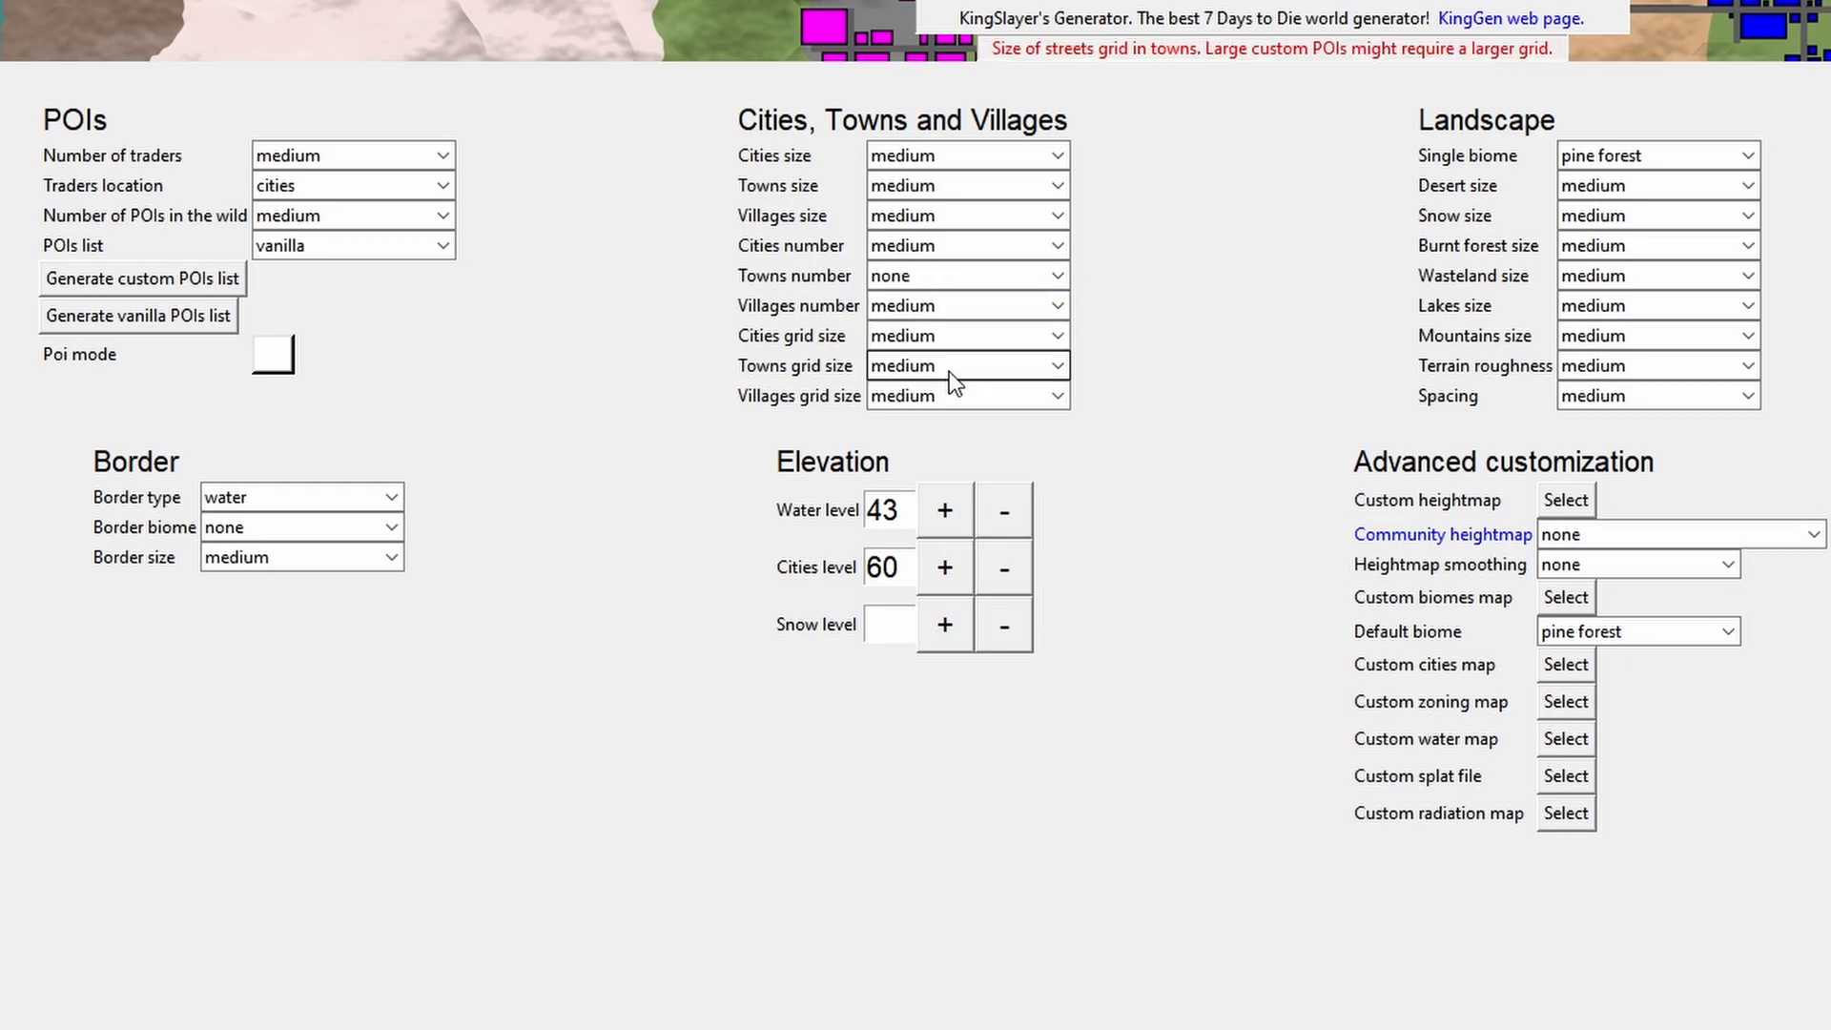
left_click(1058, 245)
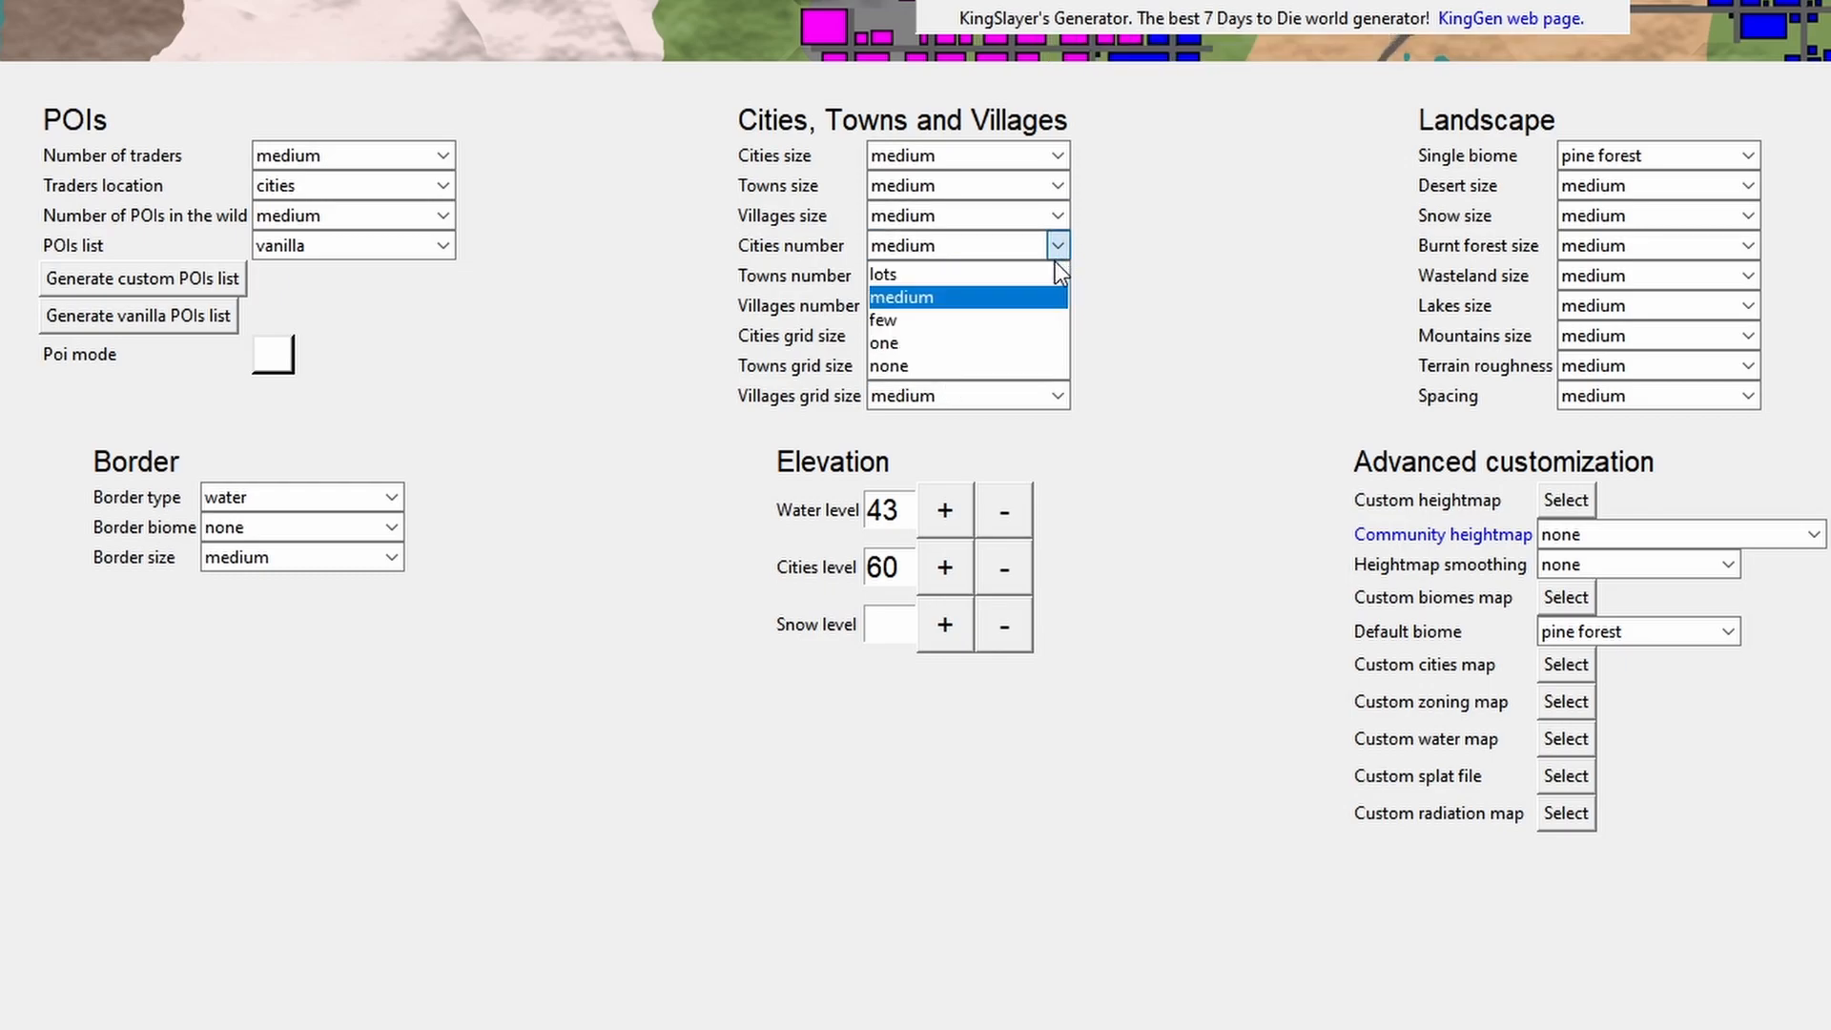
left_click(937, 365)
left_click(1057, 307)
left_click(952, 396)
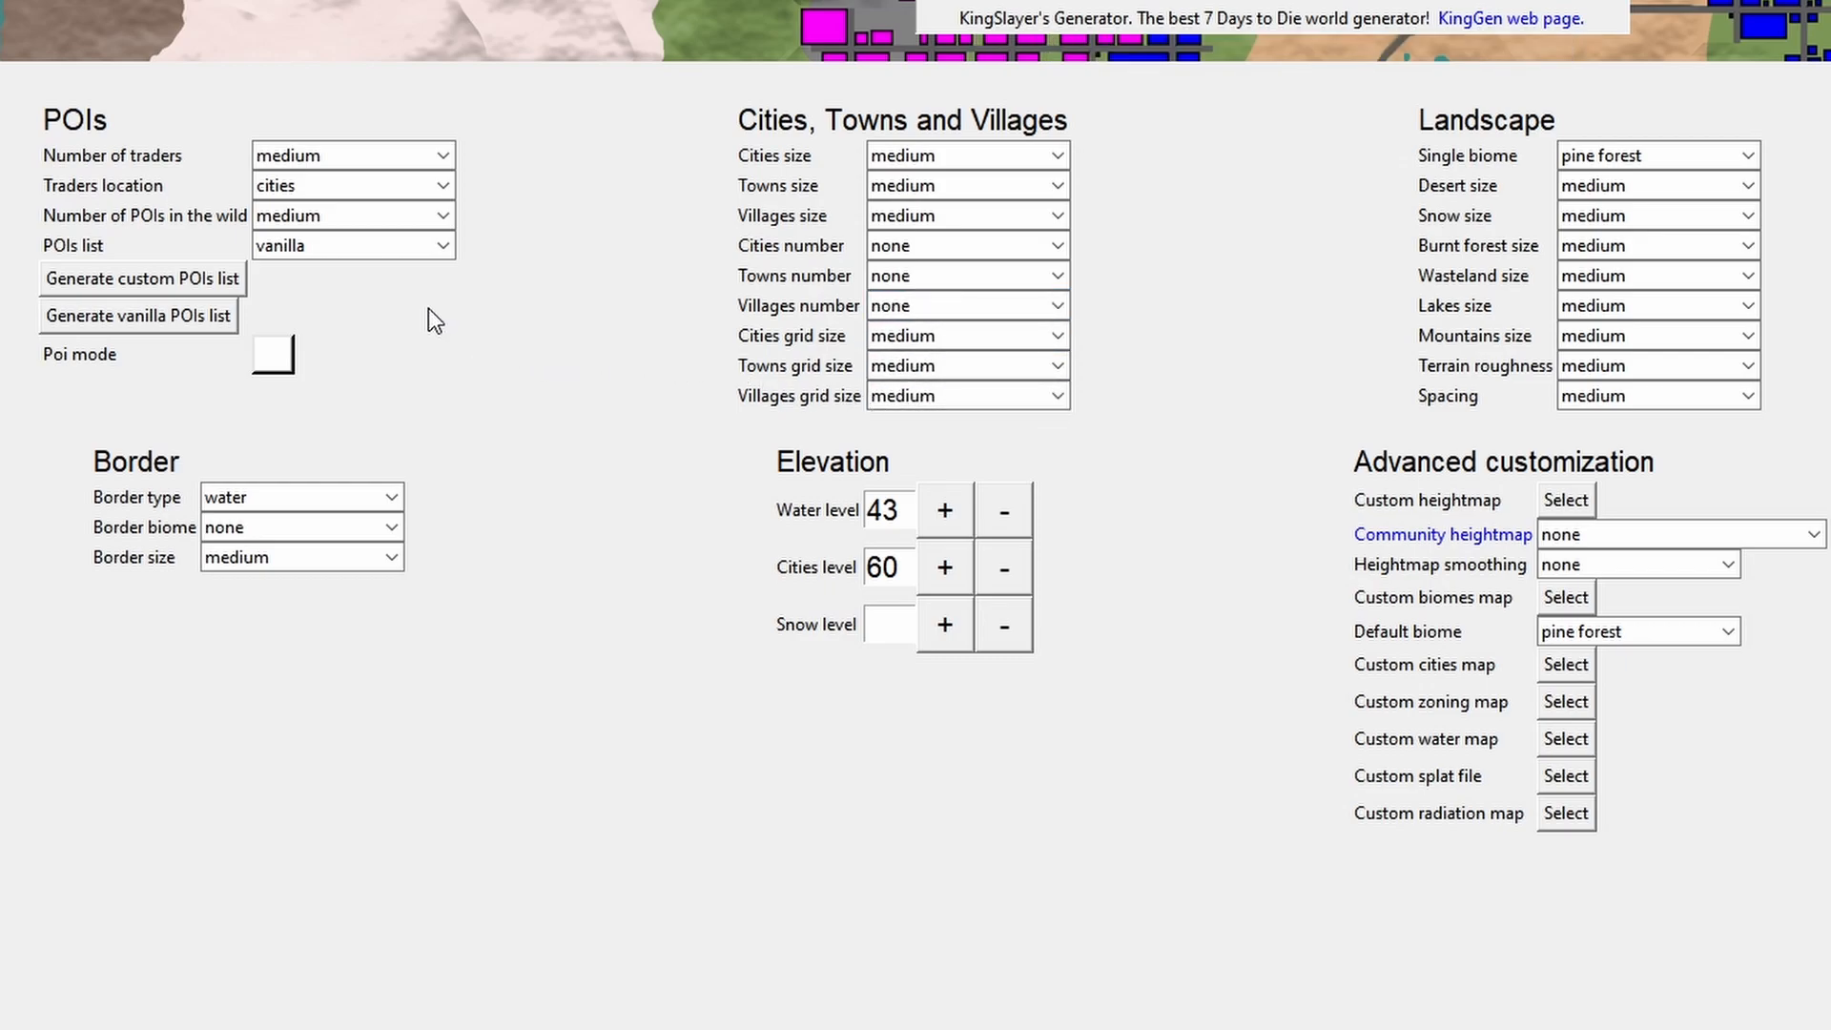
left_click(444, 216)
left_click(347, 311)
Load "heightmap water terrain" from the kinggen stamps folder on the desktop as the custom heightmap
left_click(1566, 500)
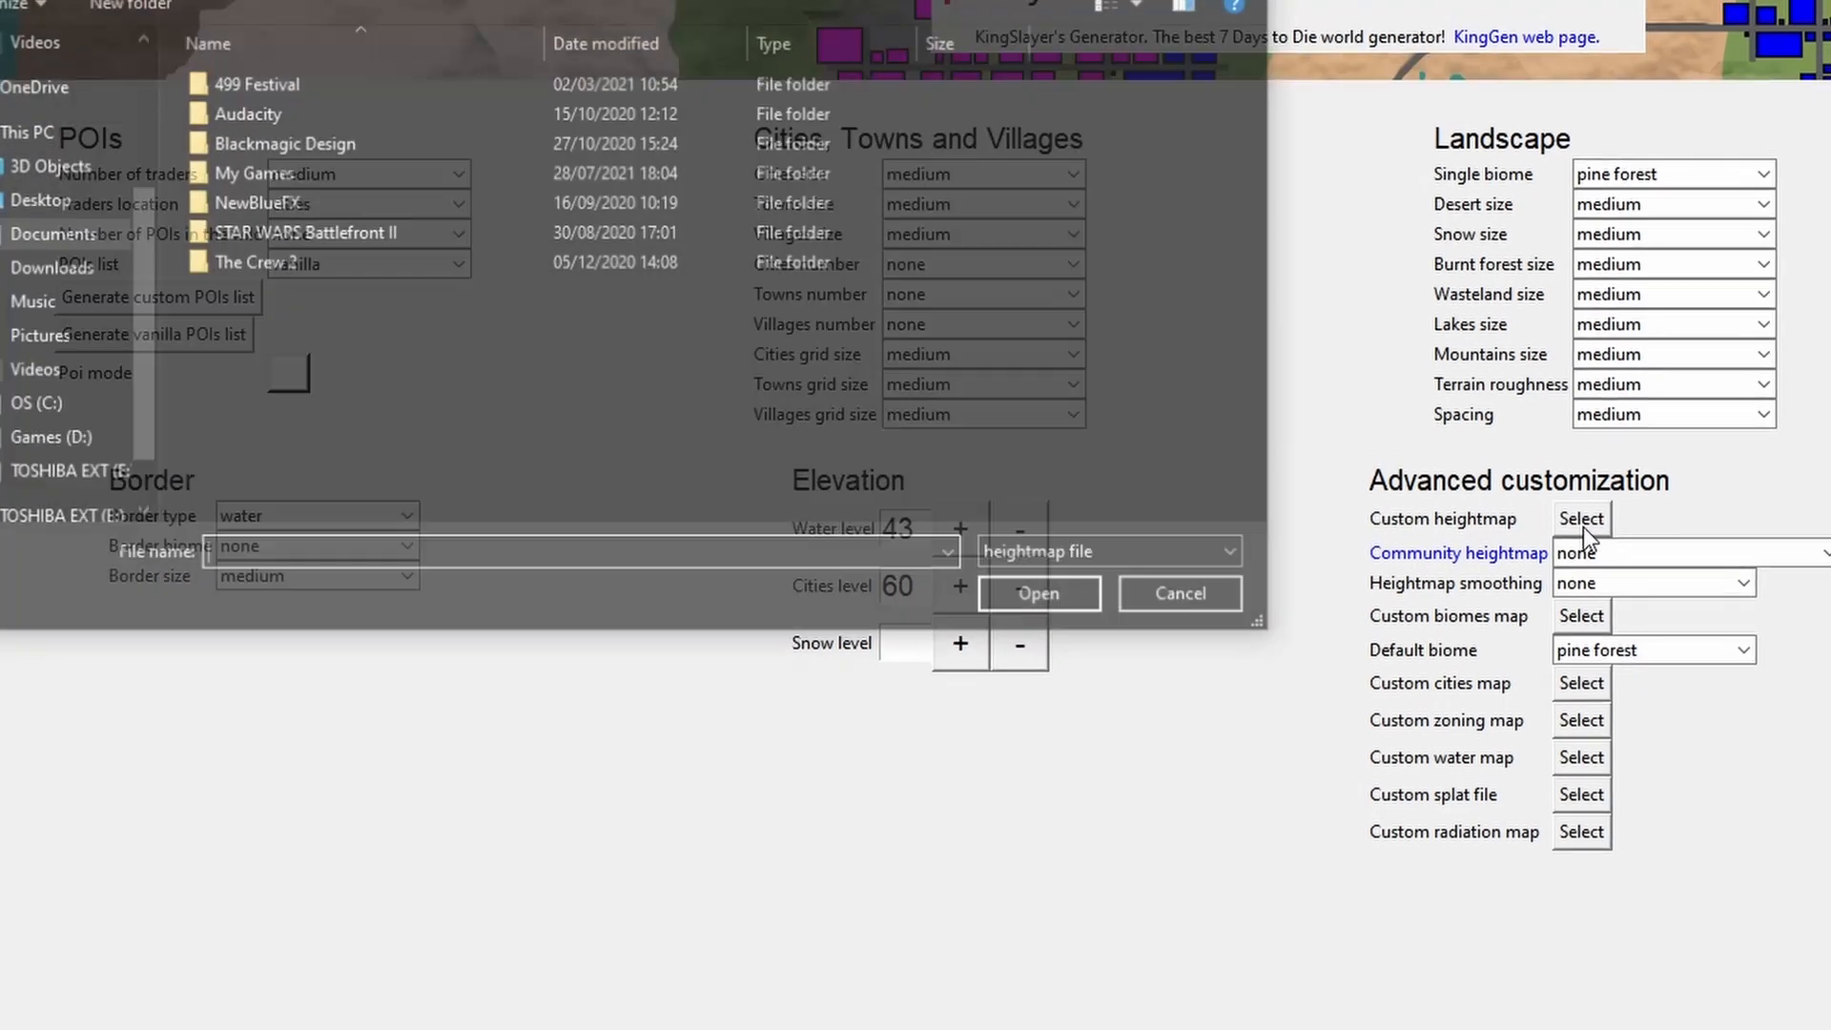
left_click(133, 317)
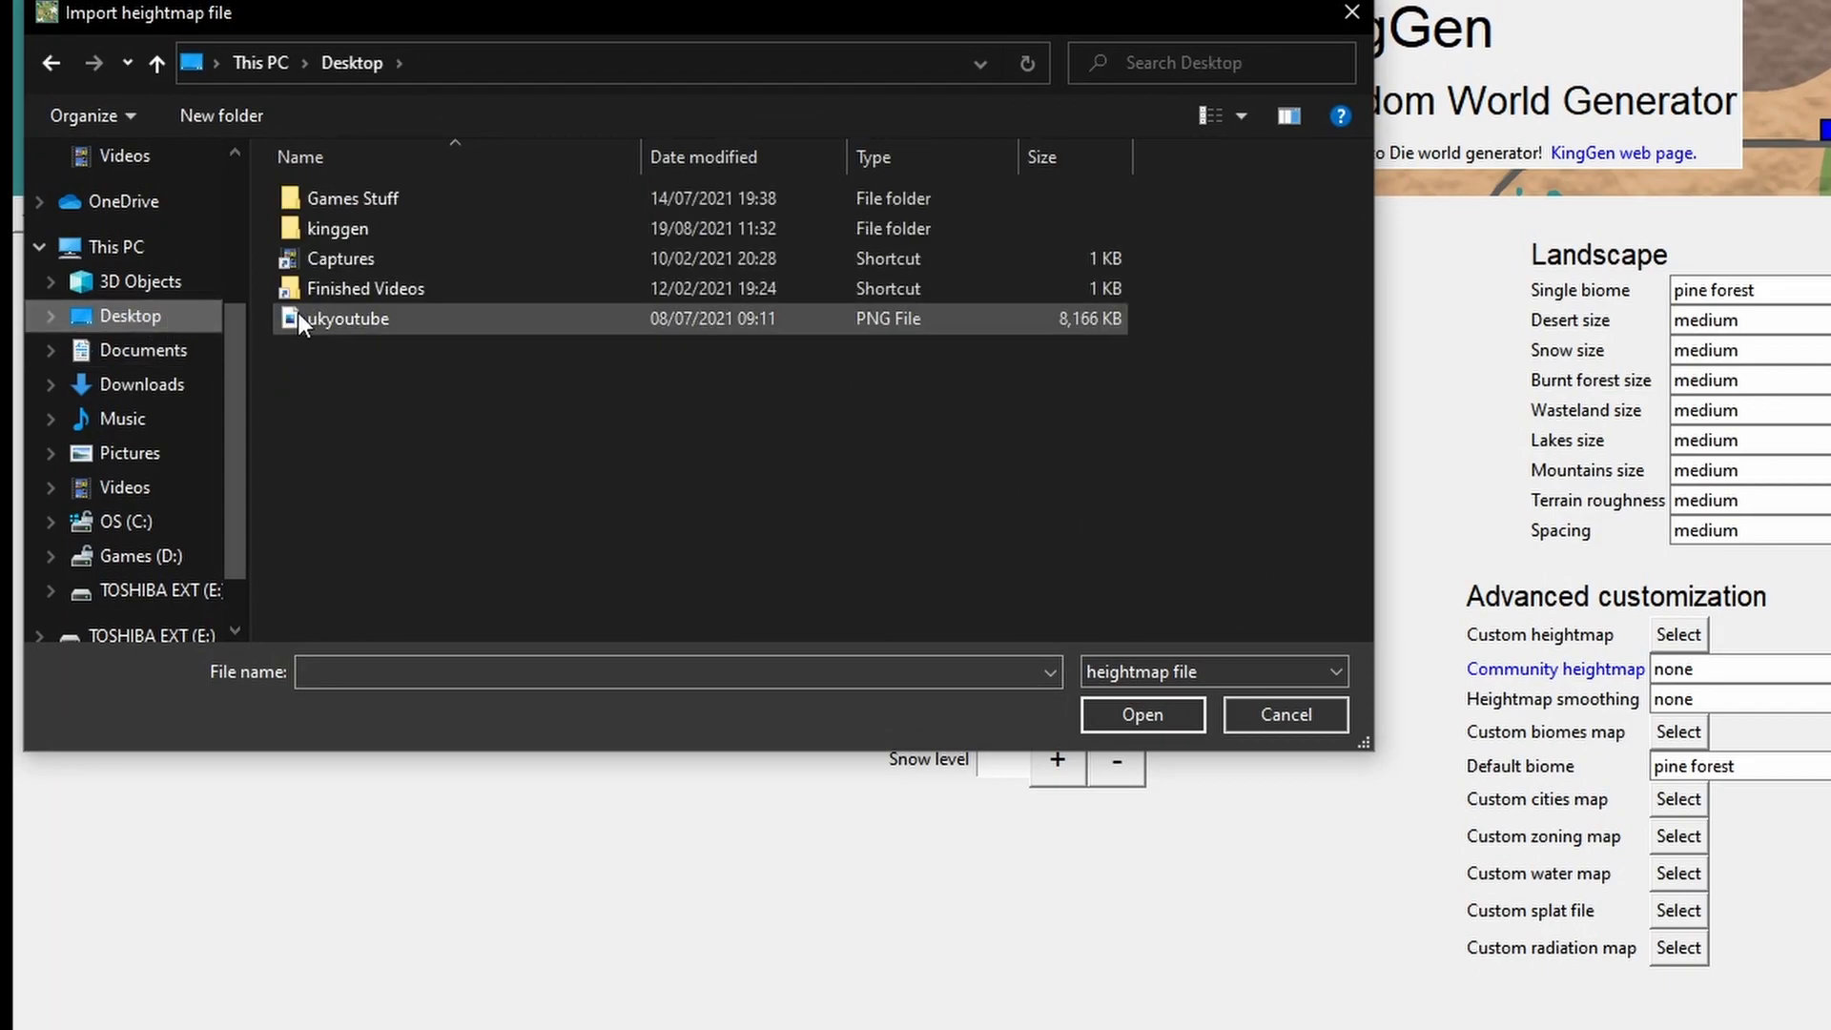
double_click(317, 229)
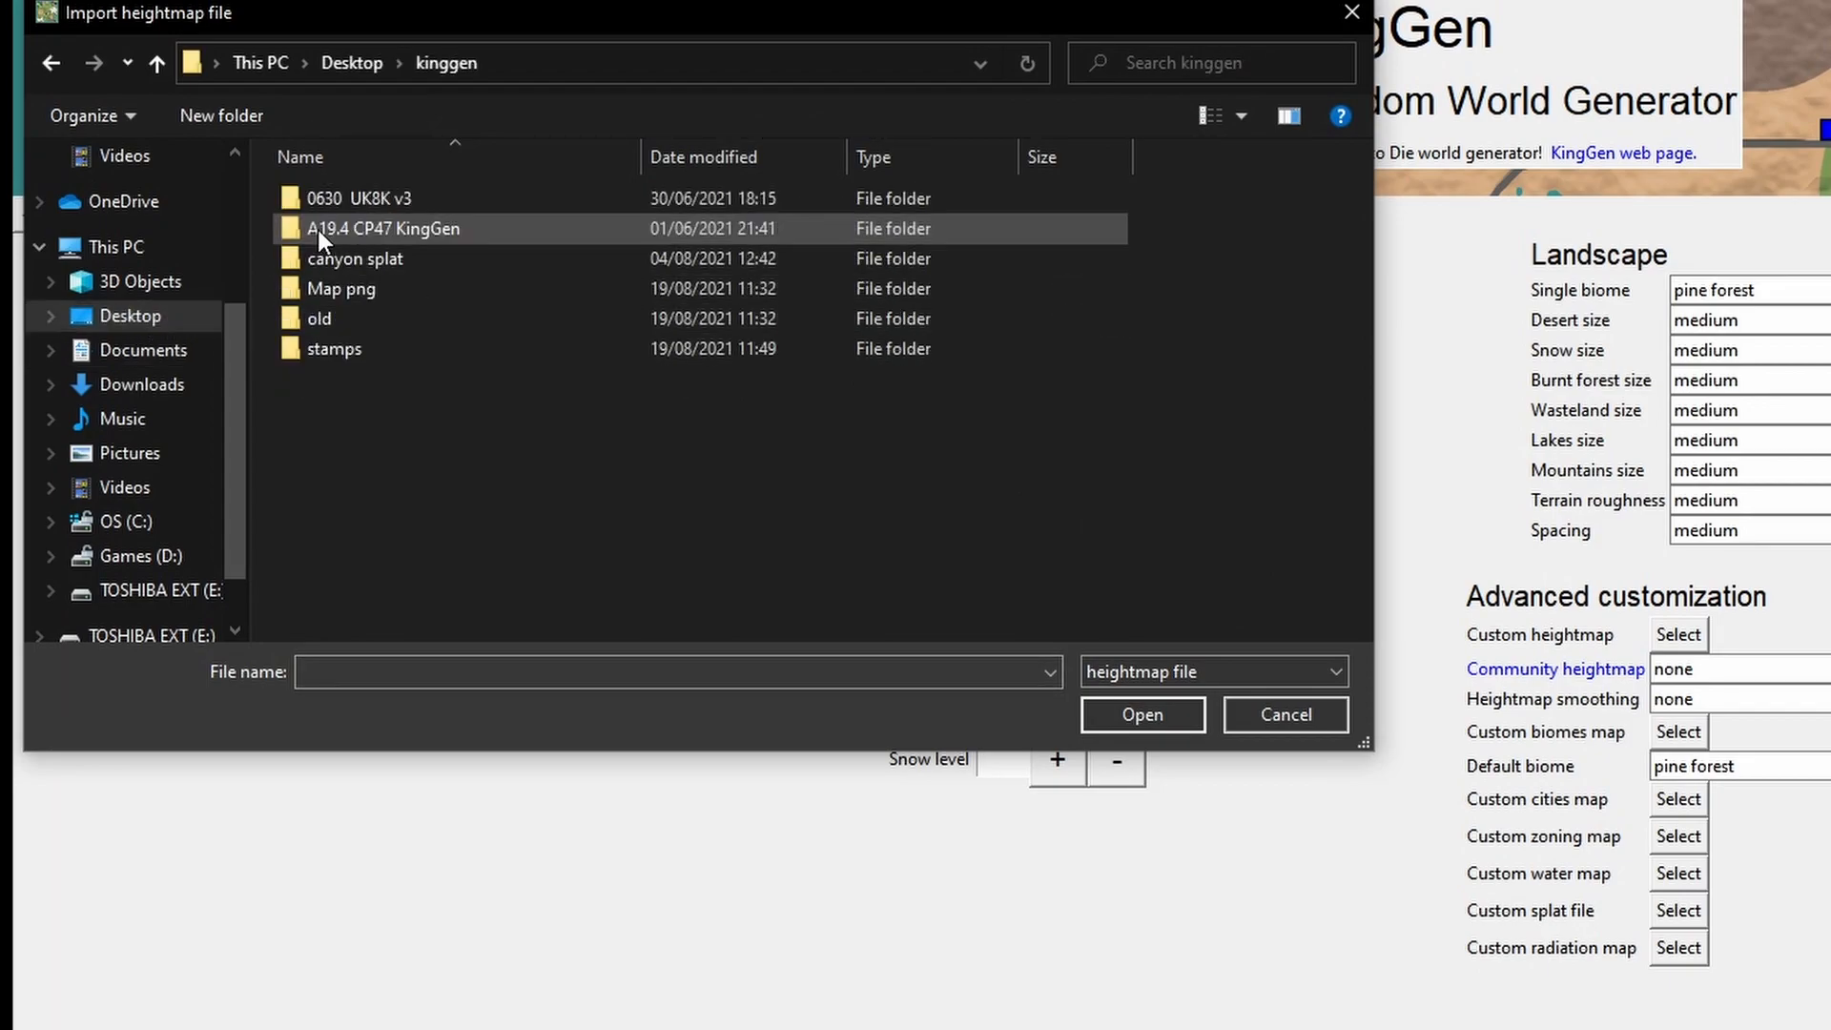
double_click(348, 347)
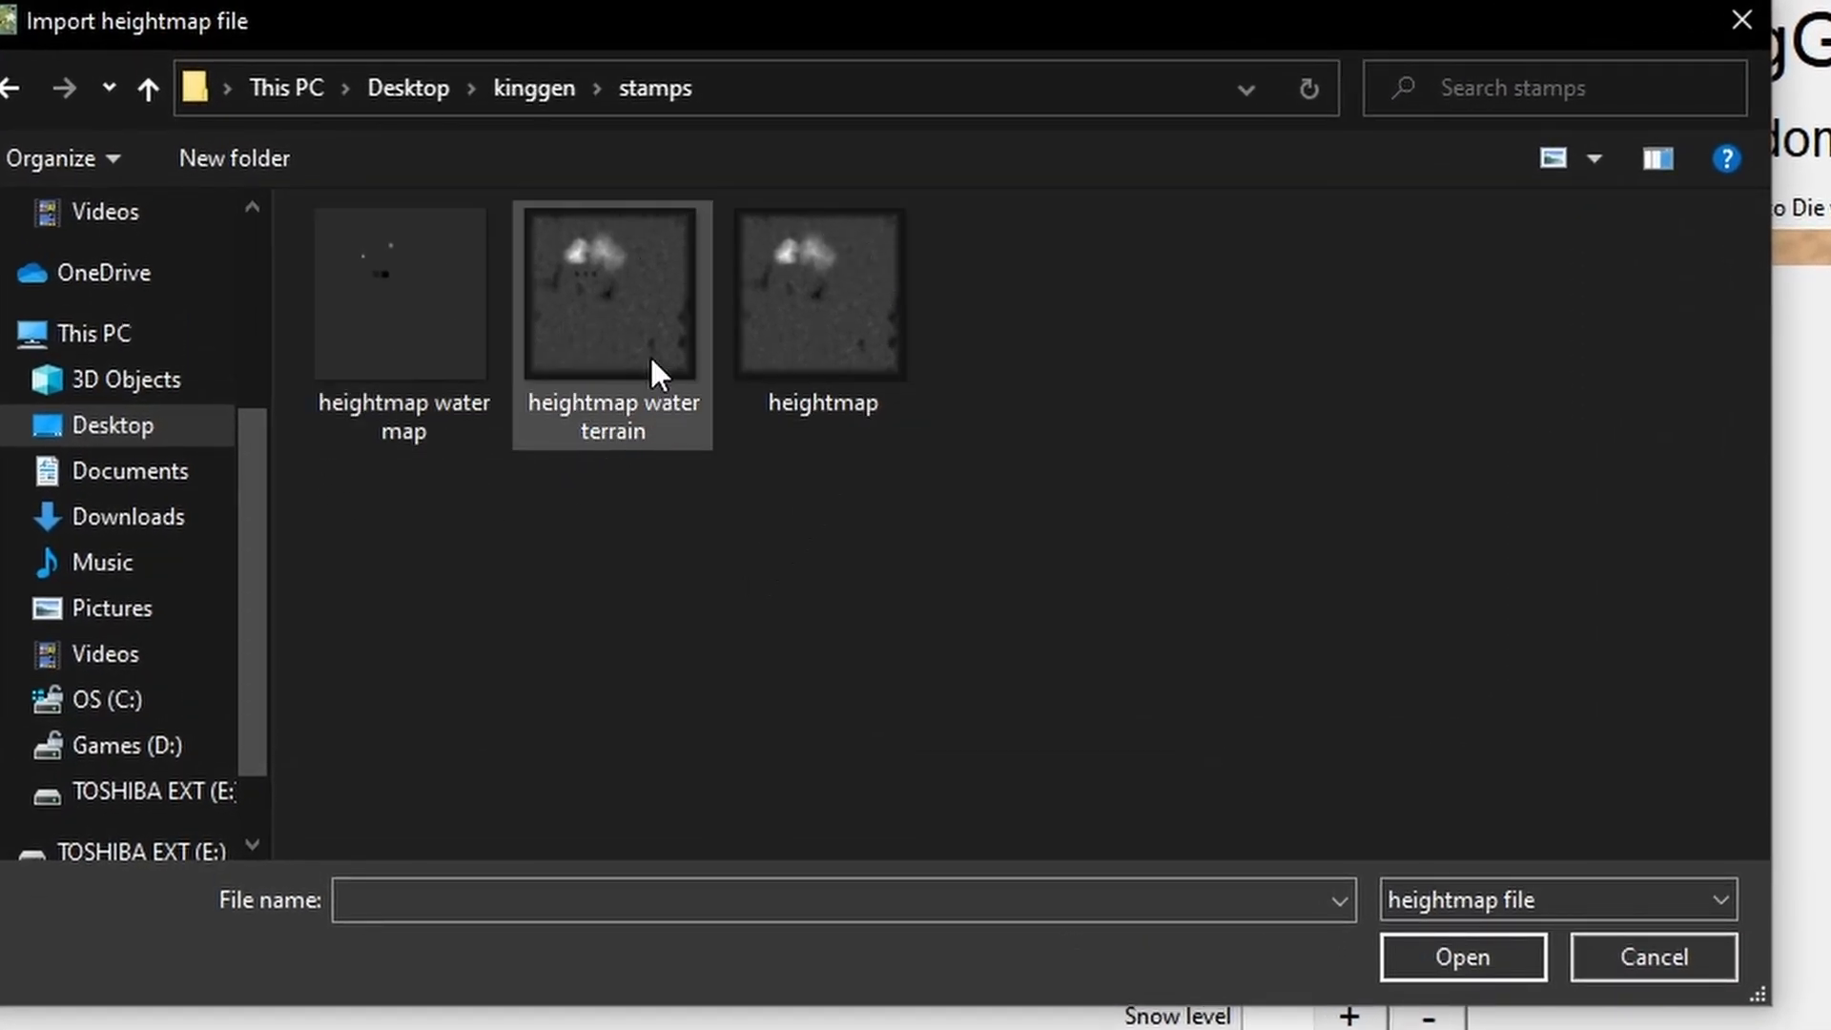
left_click(615, 283)
left_click(1459, 956)
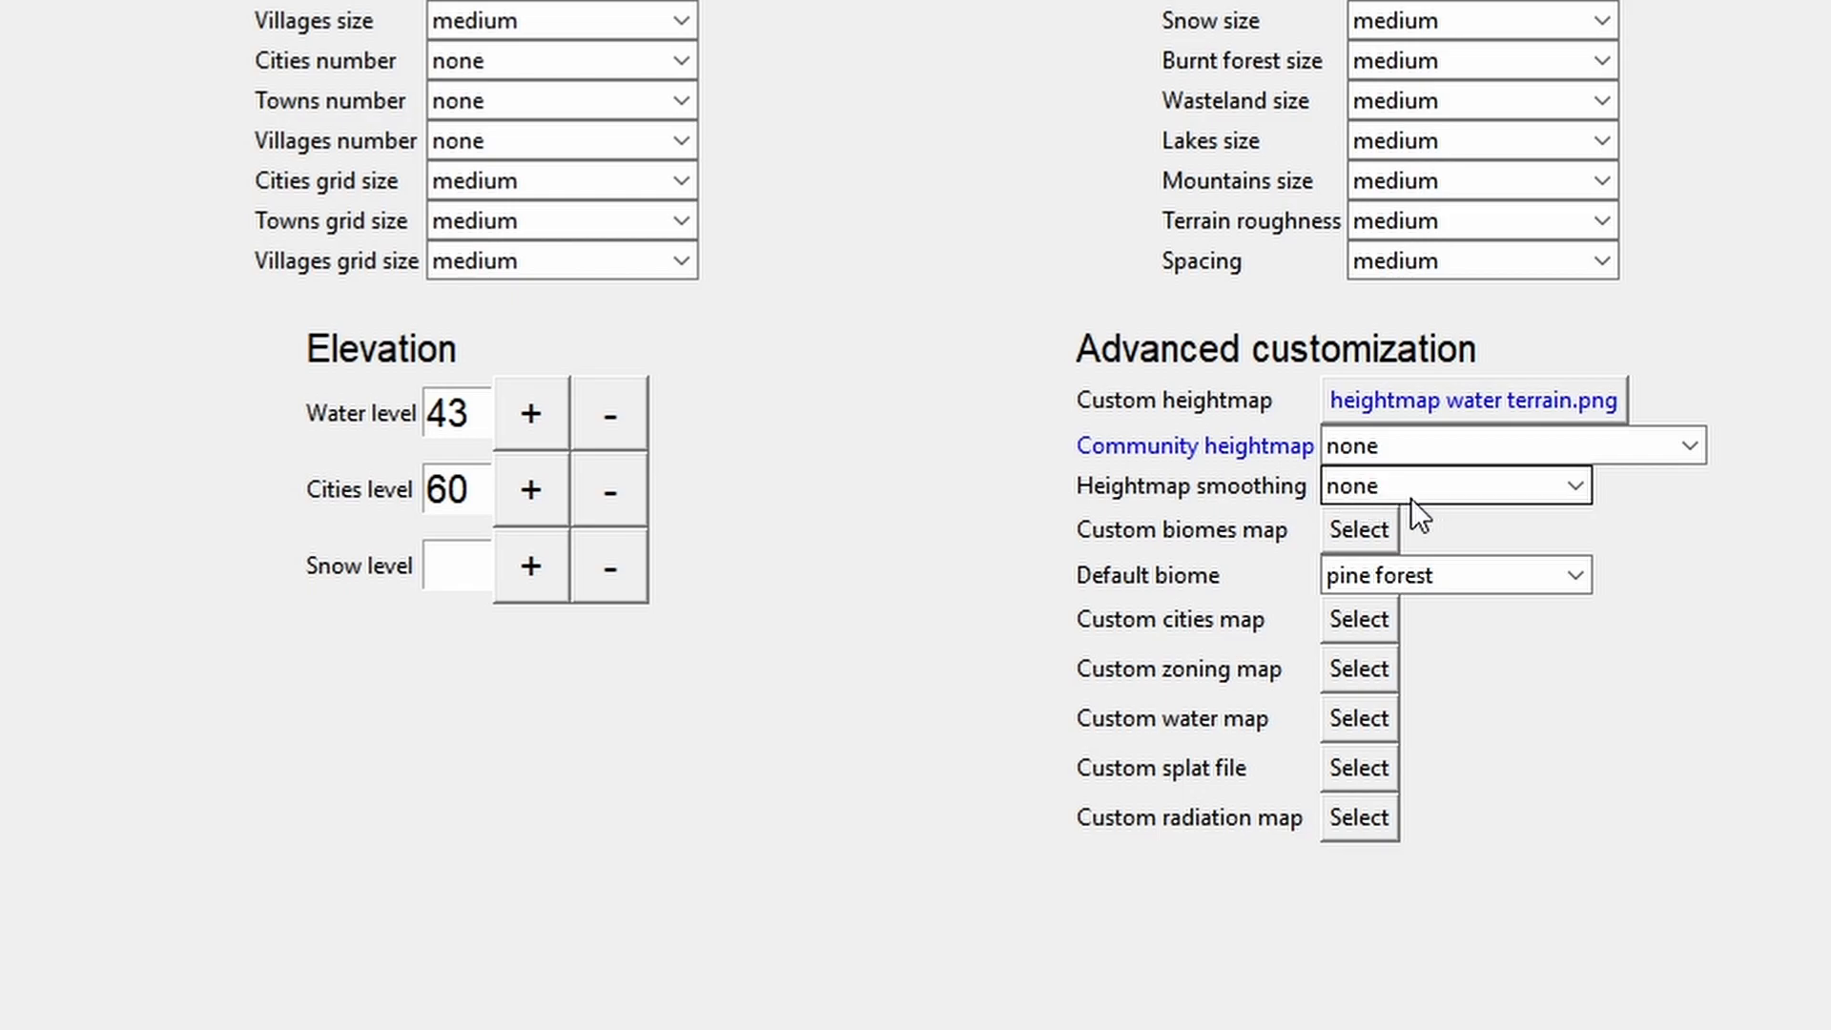
Load "heightmap water map" from the stamps folder as the custom water map
left_click(1356, 719)
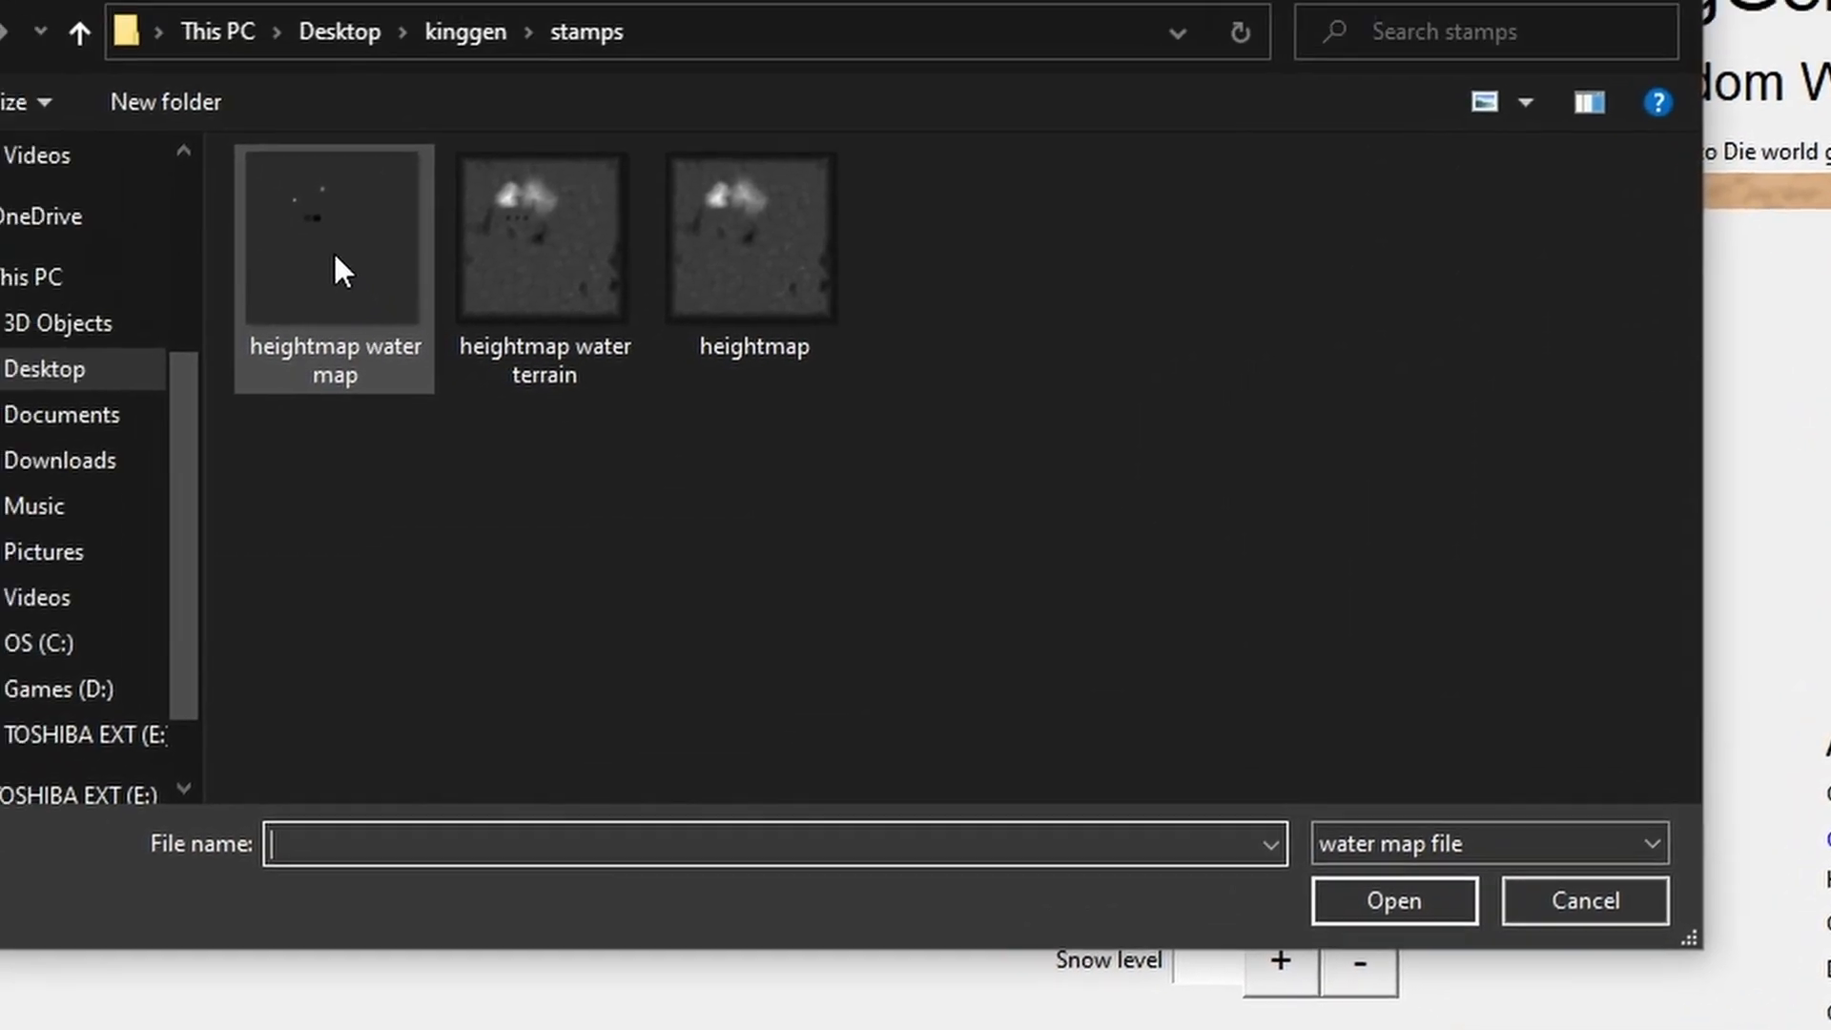
left_click(441, 310)
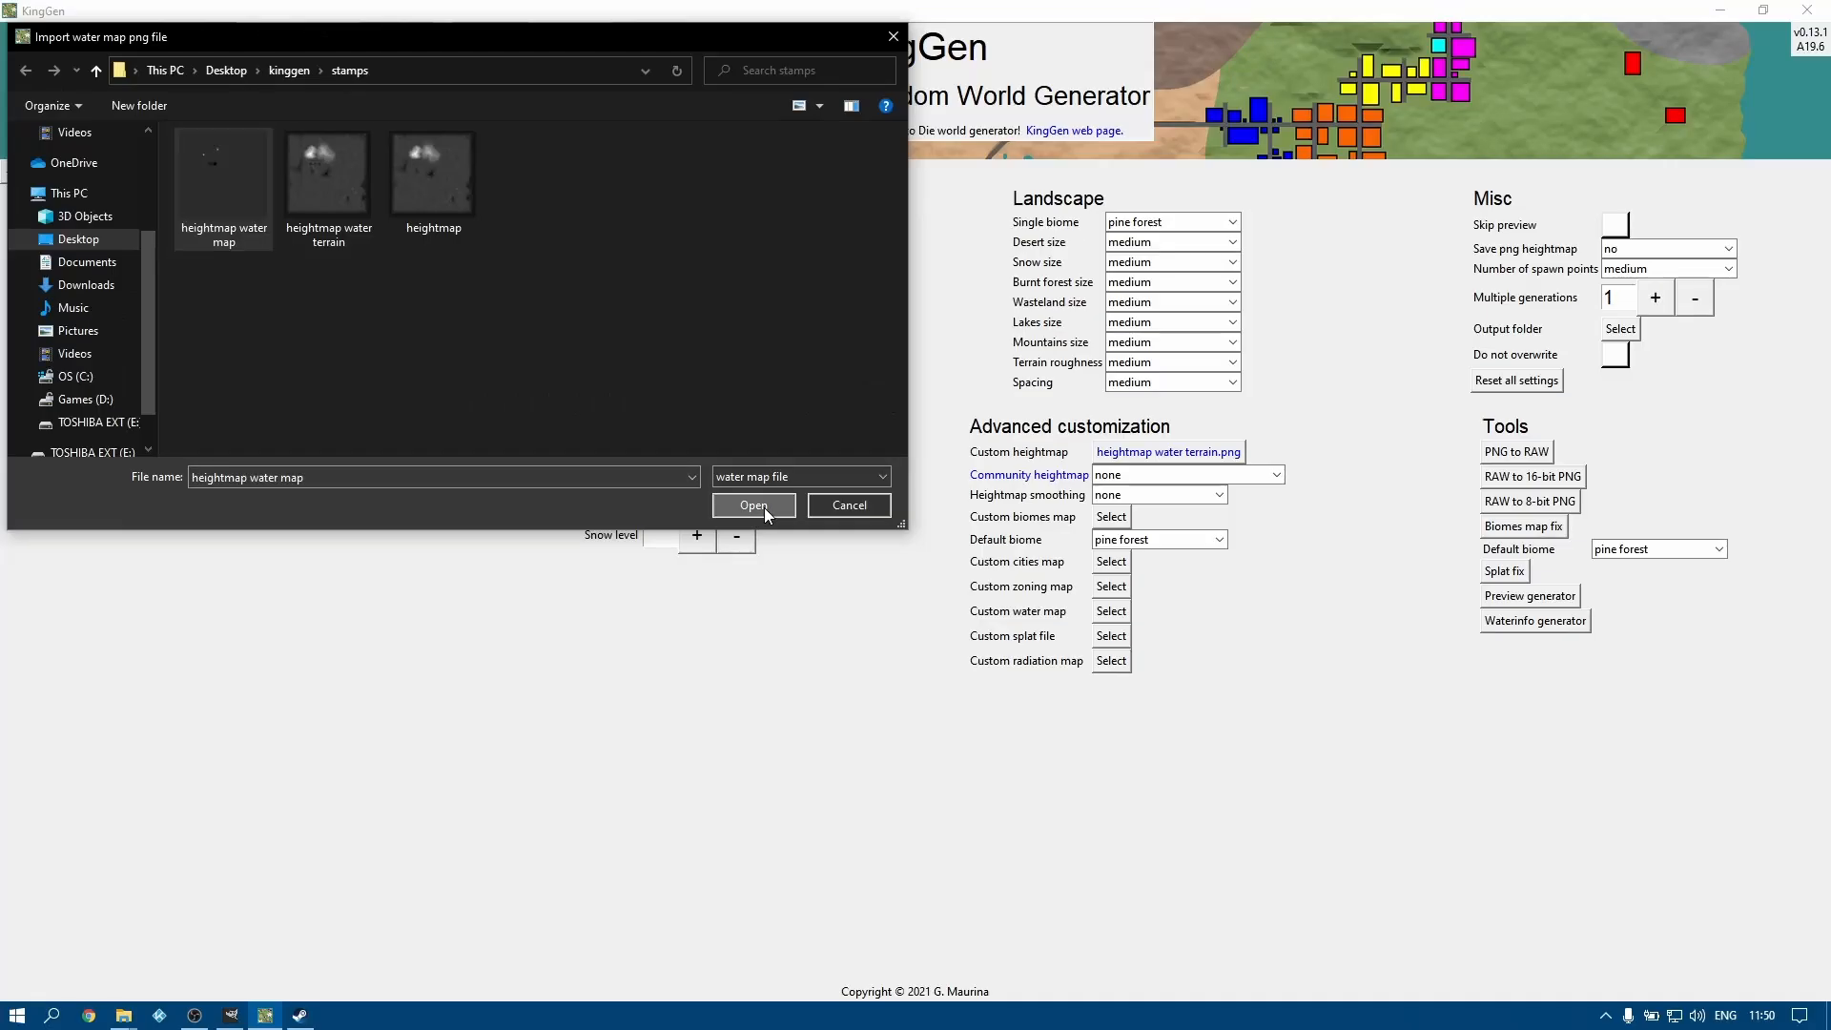
left_click(1501, 957)
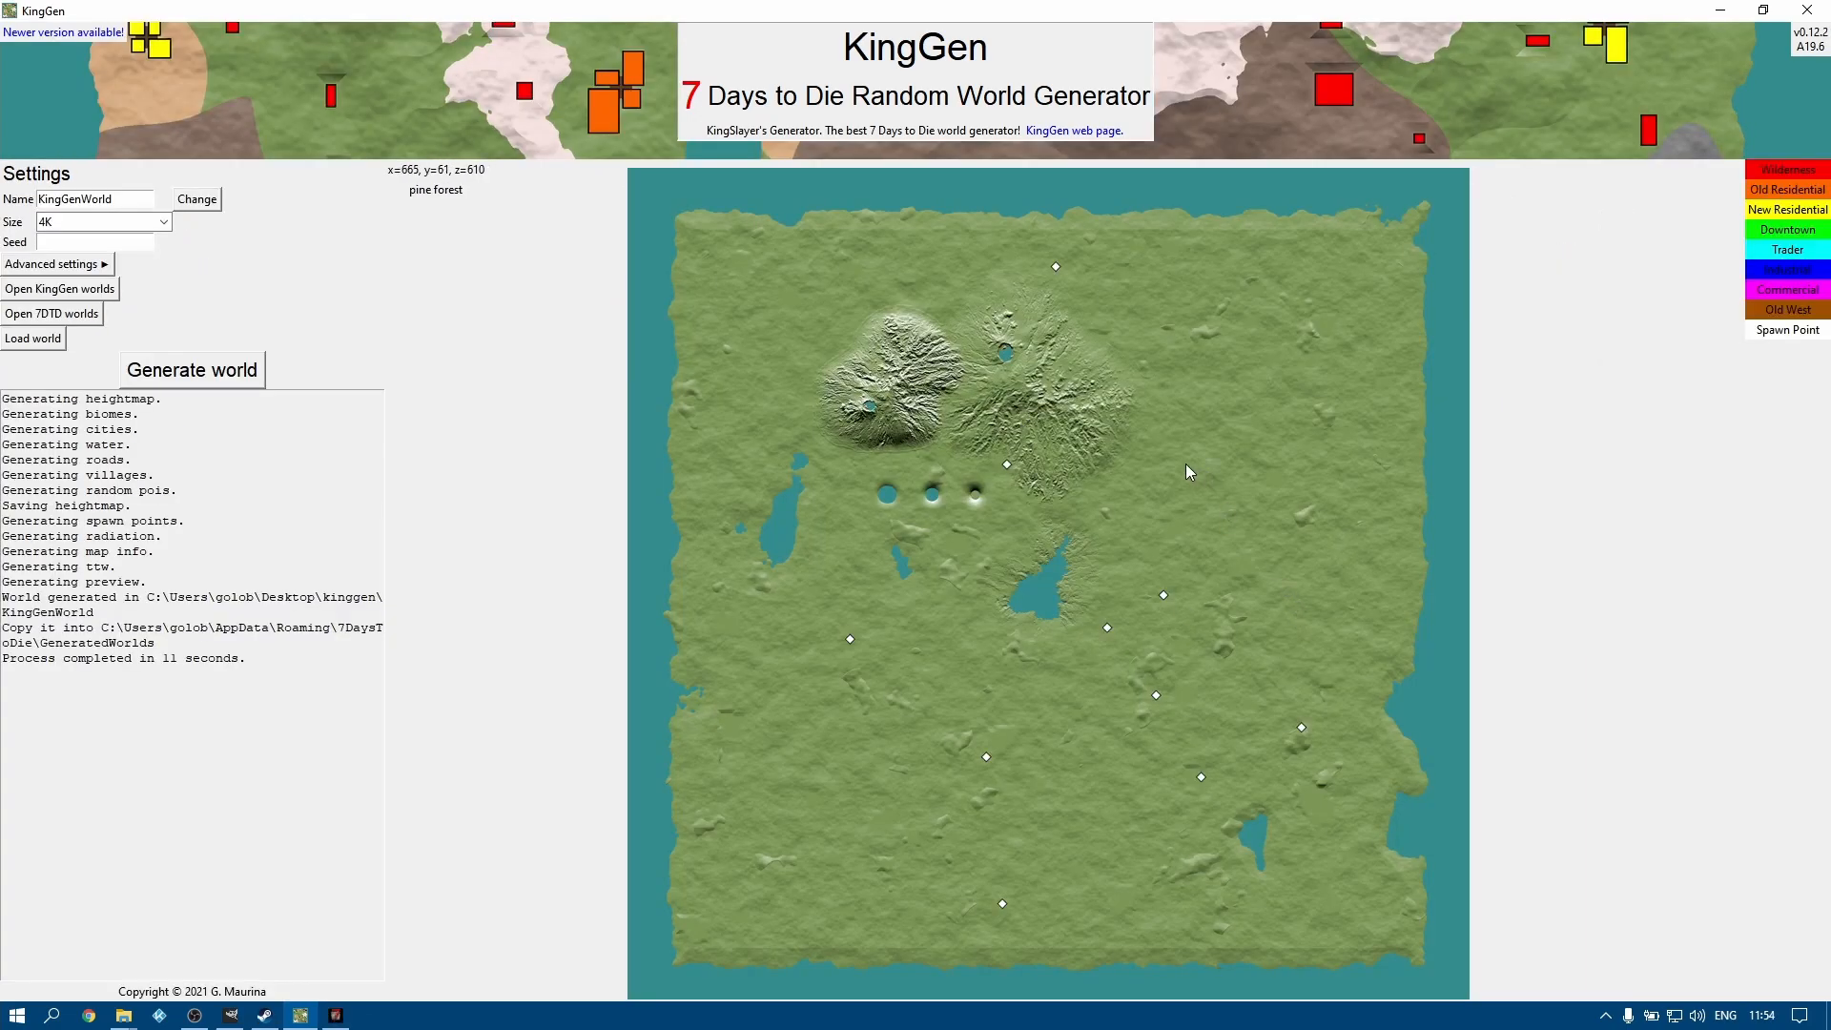
Examine the mountain lakes and round craters up close in the generated world preview
scroll(900, 507, "up", 3)
left_click_drag(780, 439, 999, 599)
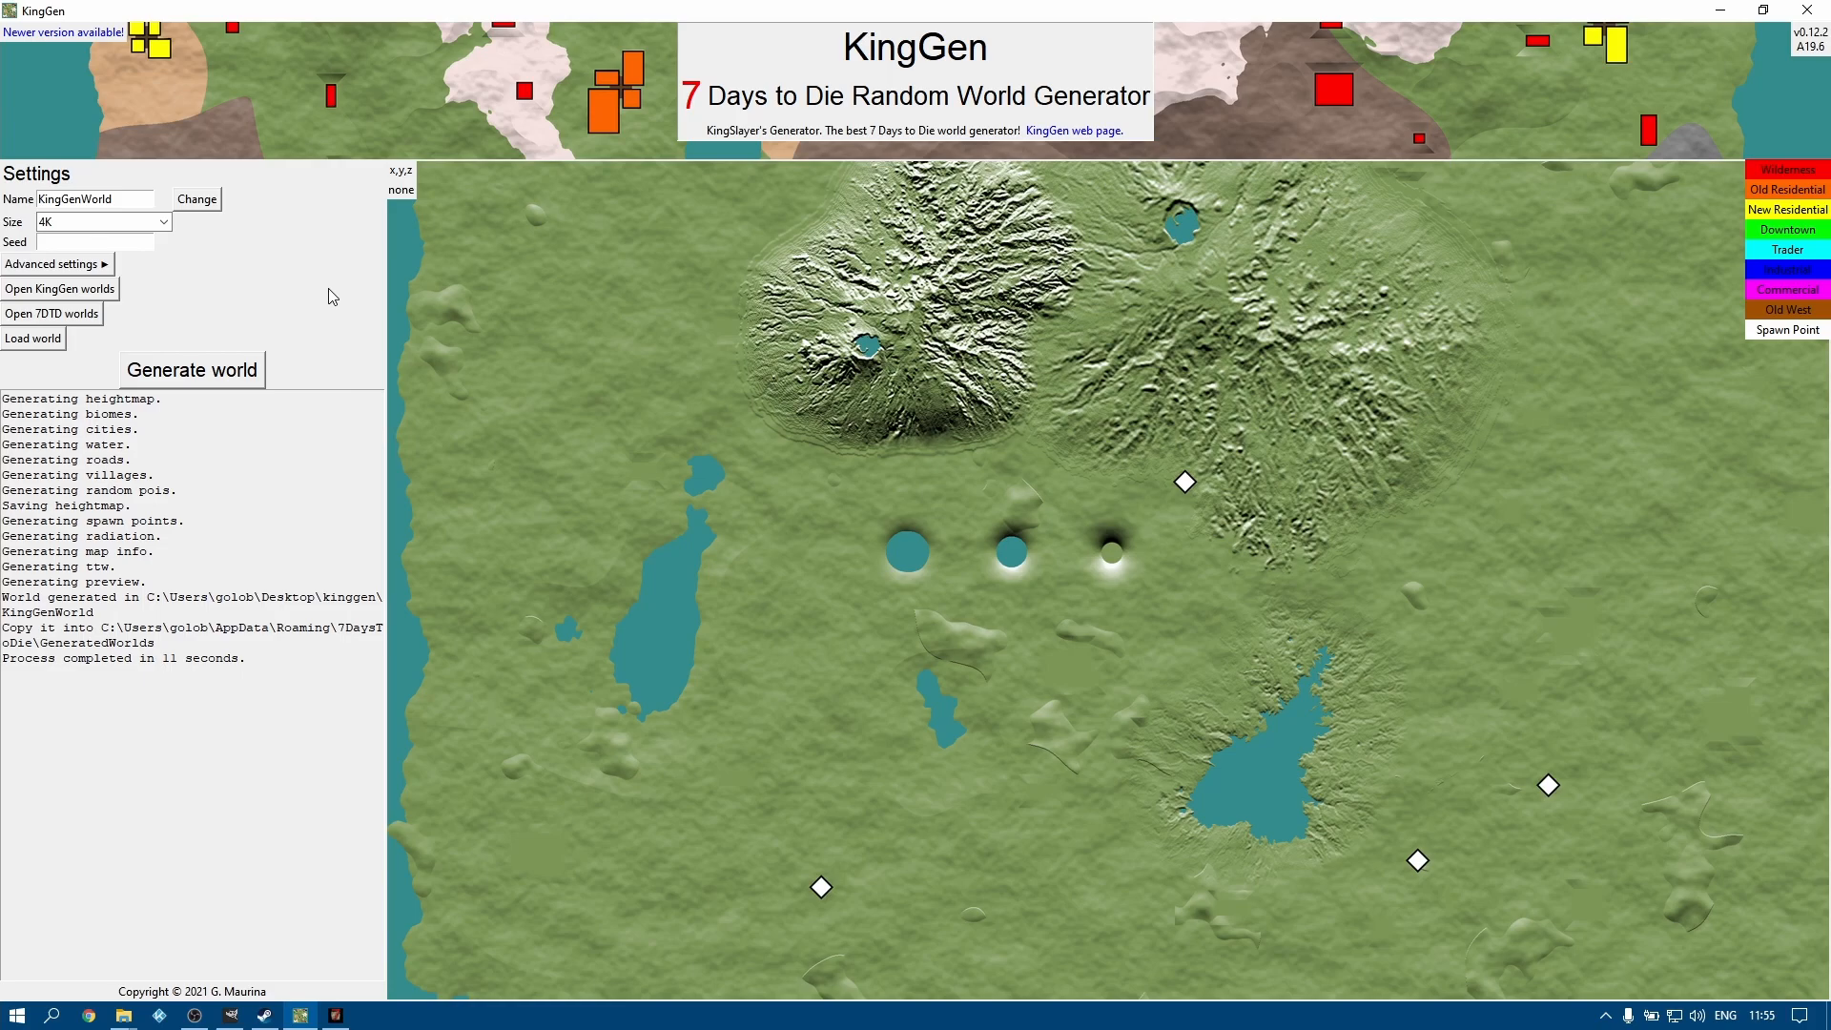
Switch to 7 Days to Die, name the new game "test2" and start it in the KingGenWorldwater2 world
left_click(335, 1015)
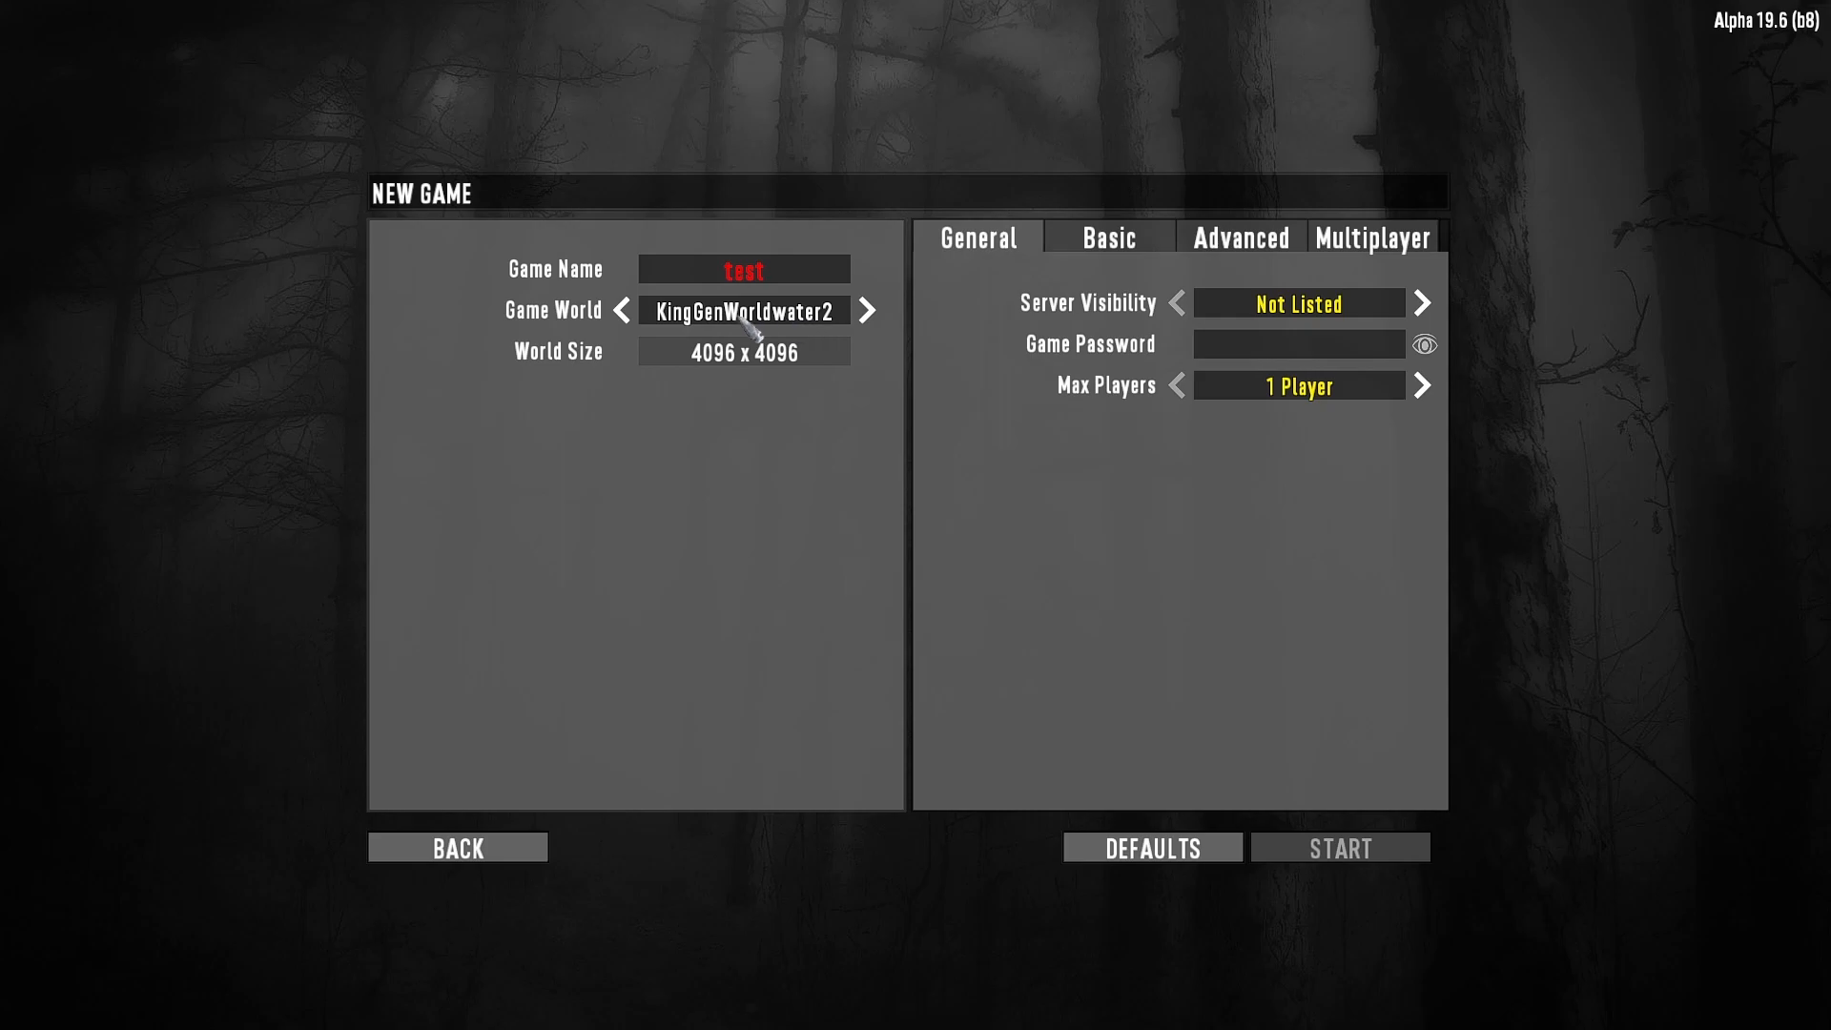
left_click(792, 283)
key("BackSpace")
key("BackSpace")
key("BackSpace")
key("BackSpace")
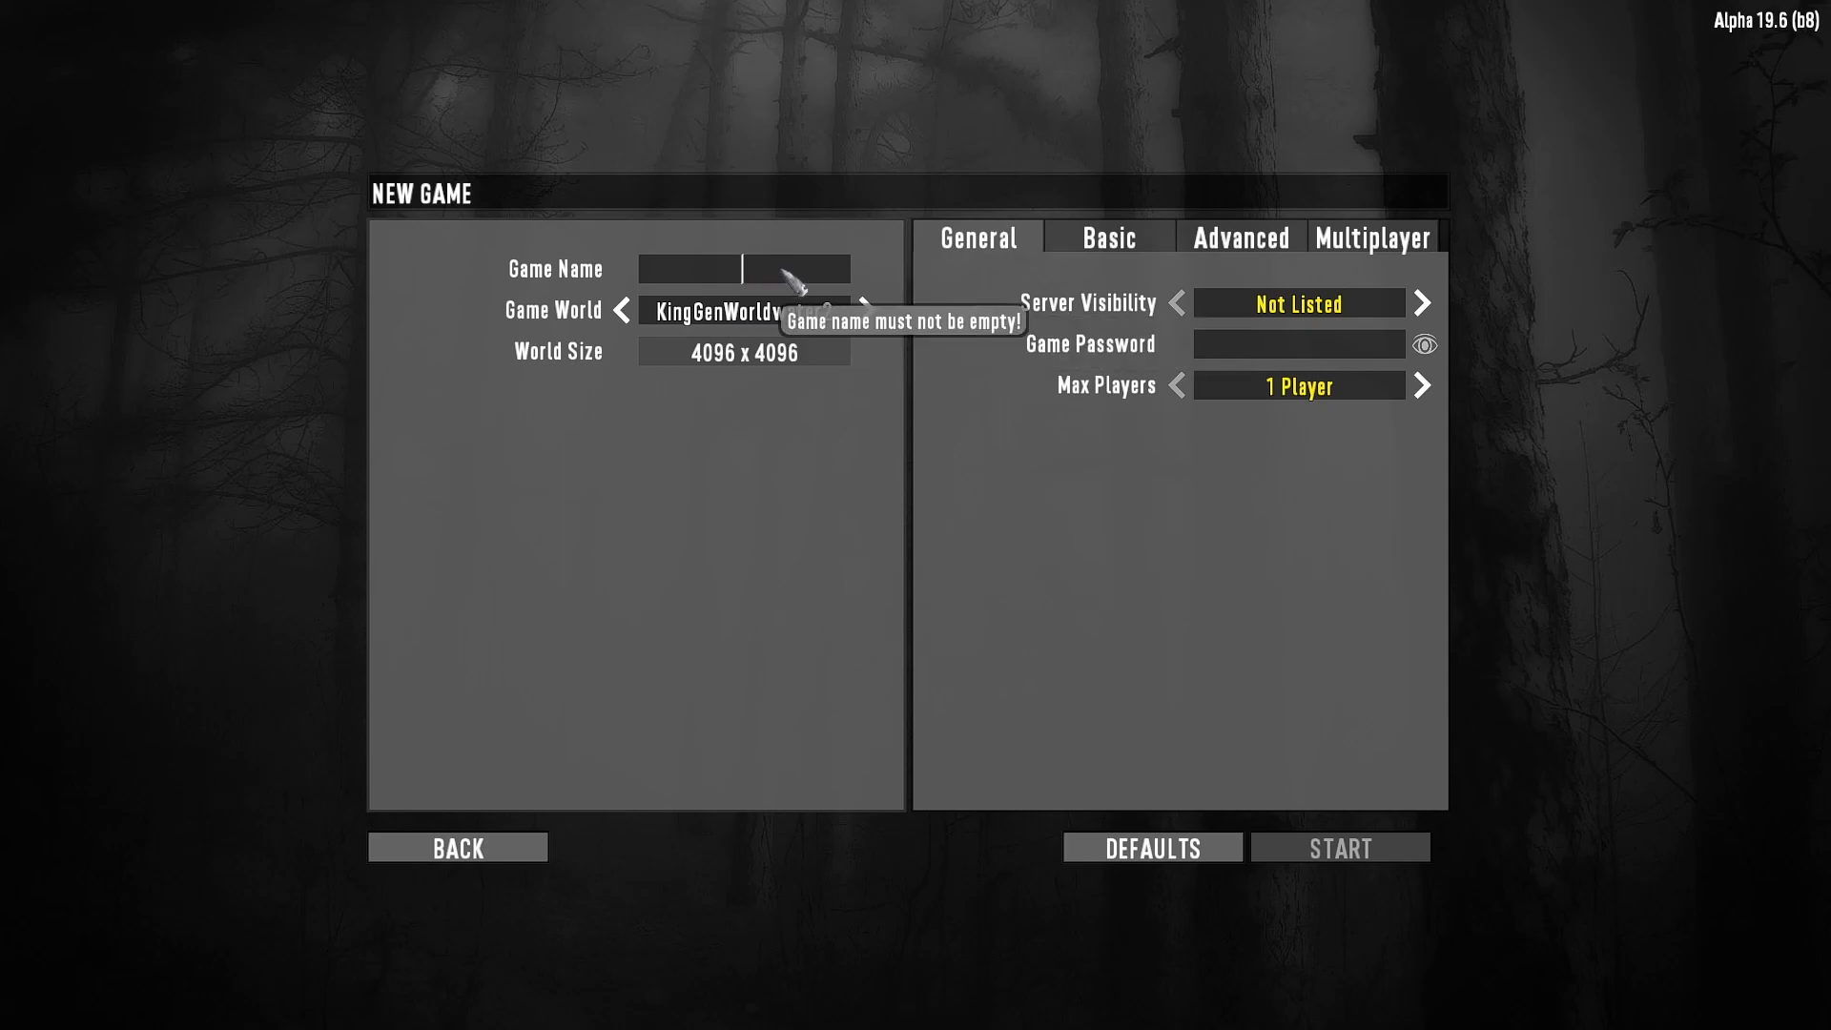
type("test")
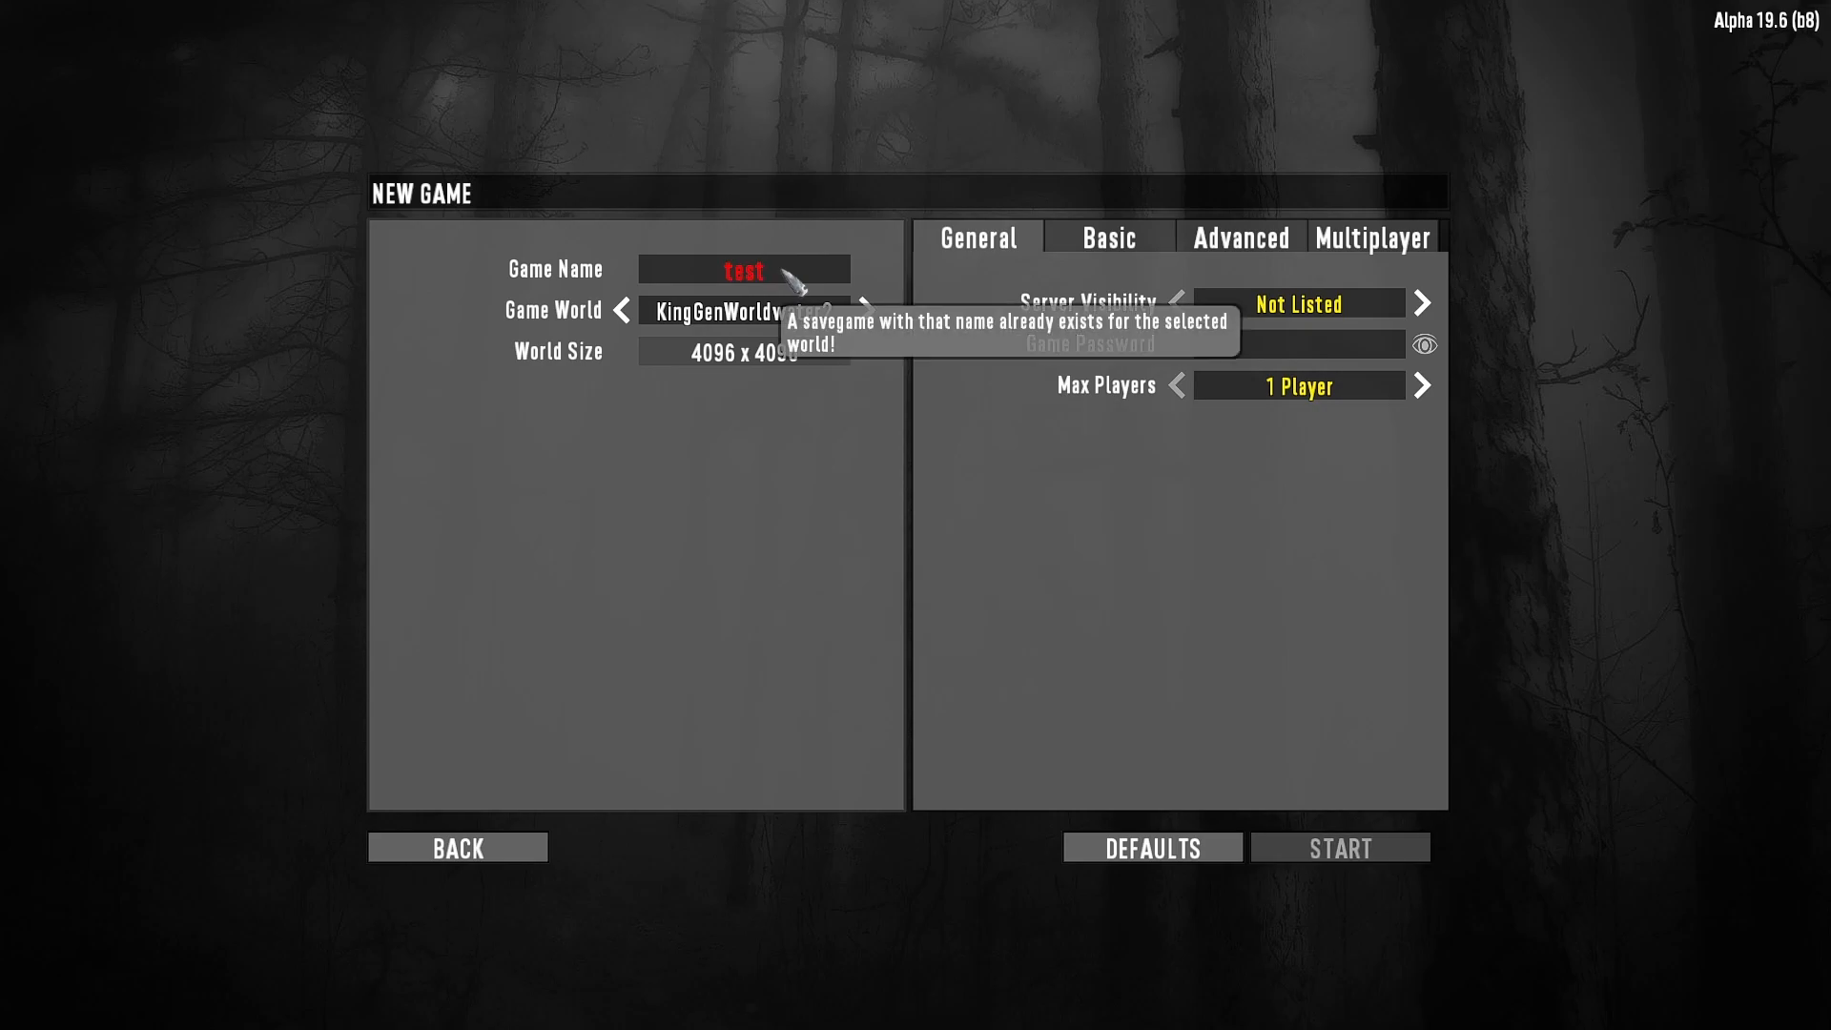
type("2")
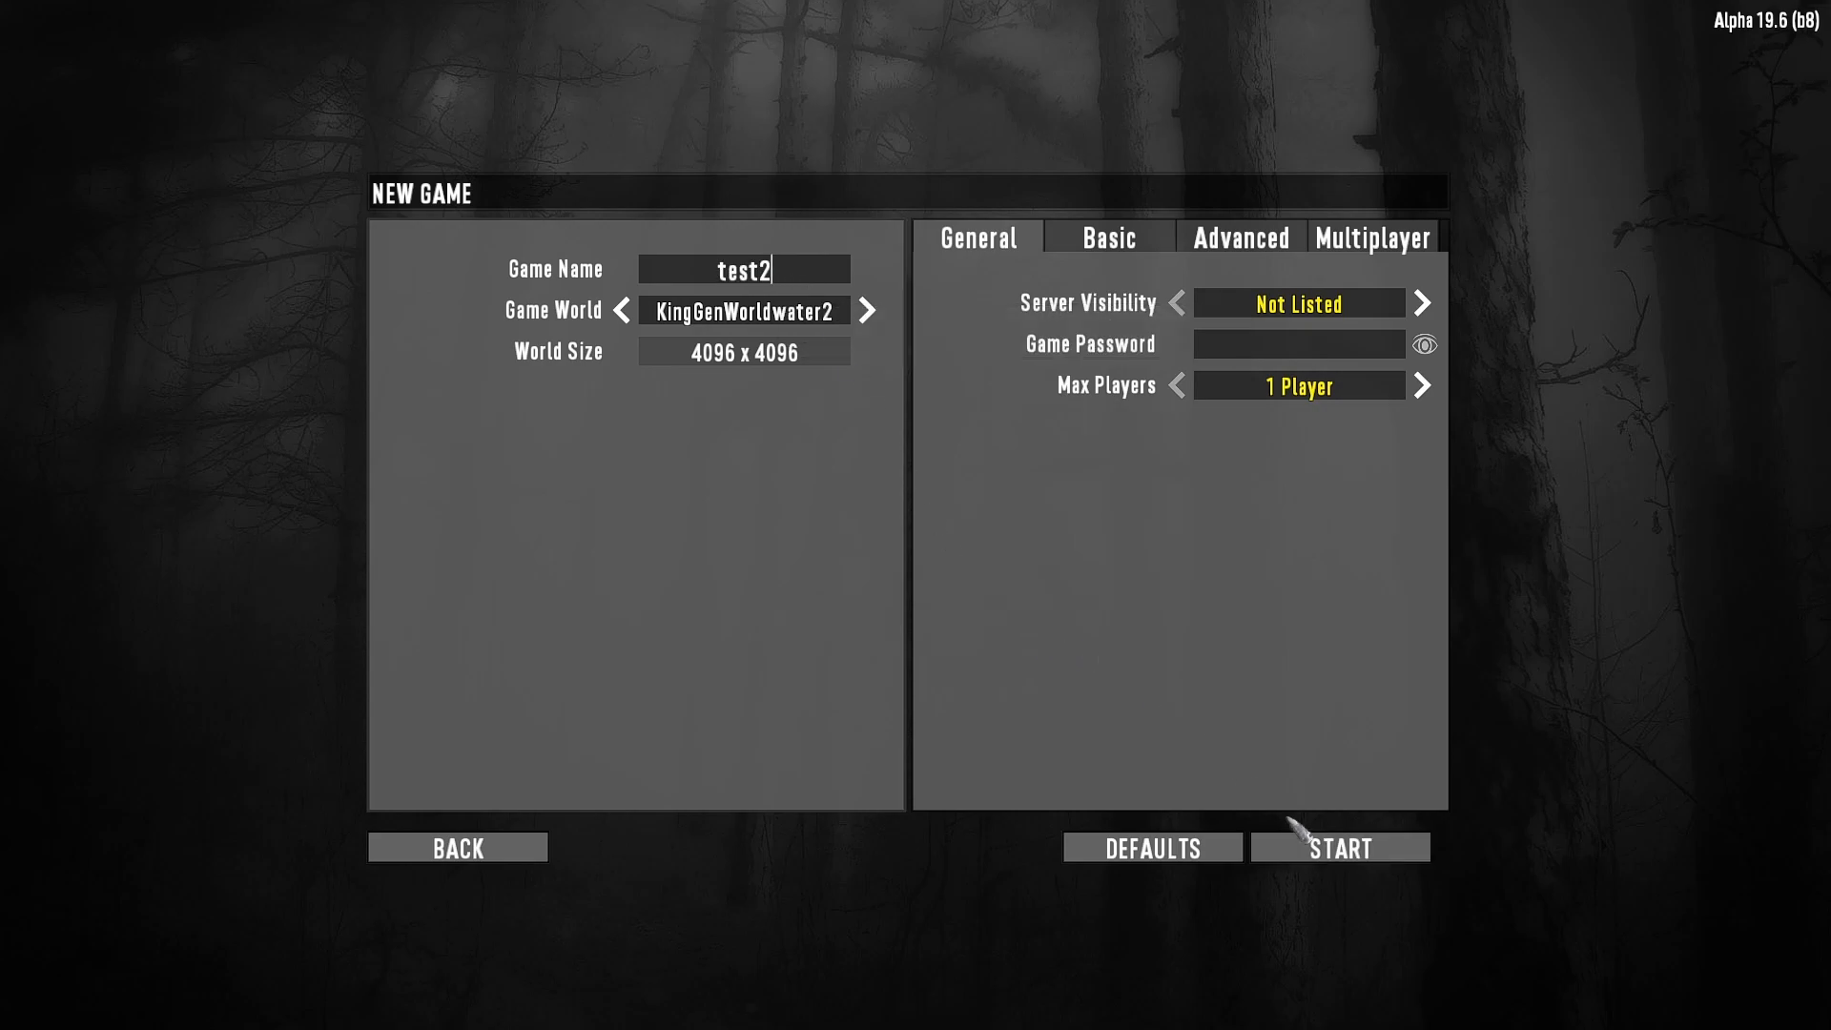
left_click(1335, 847)
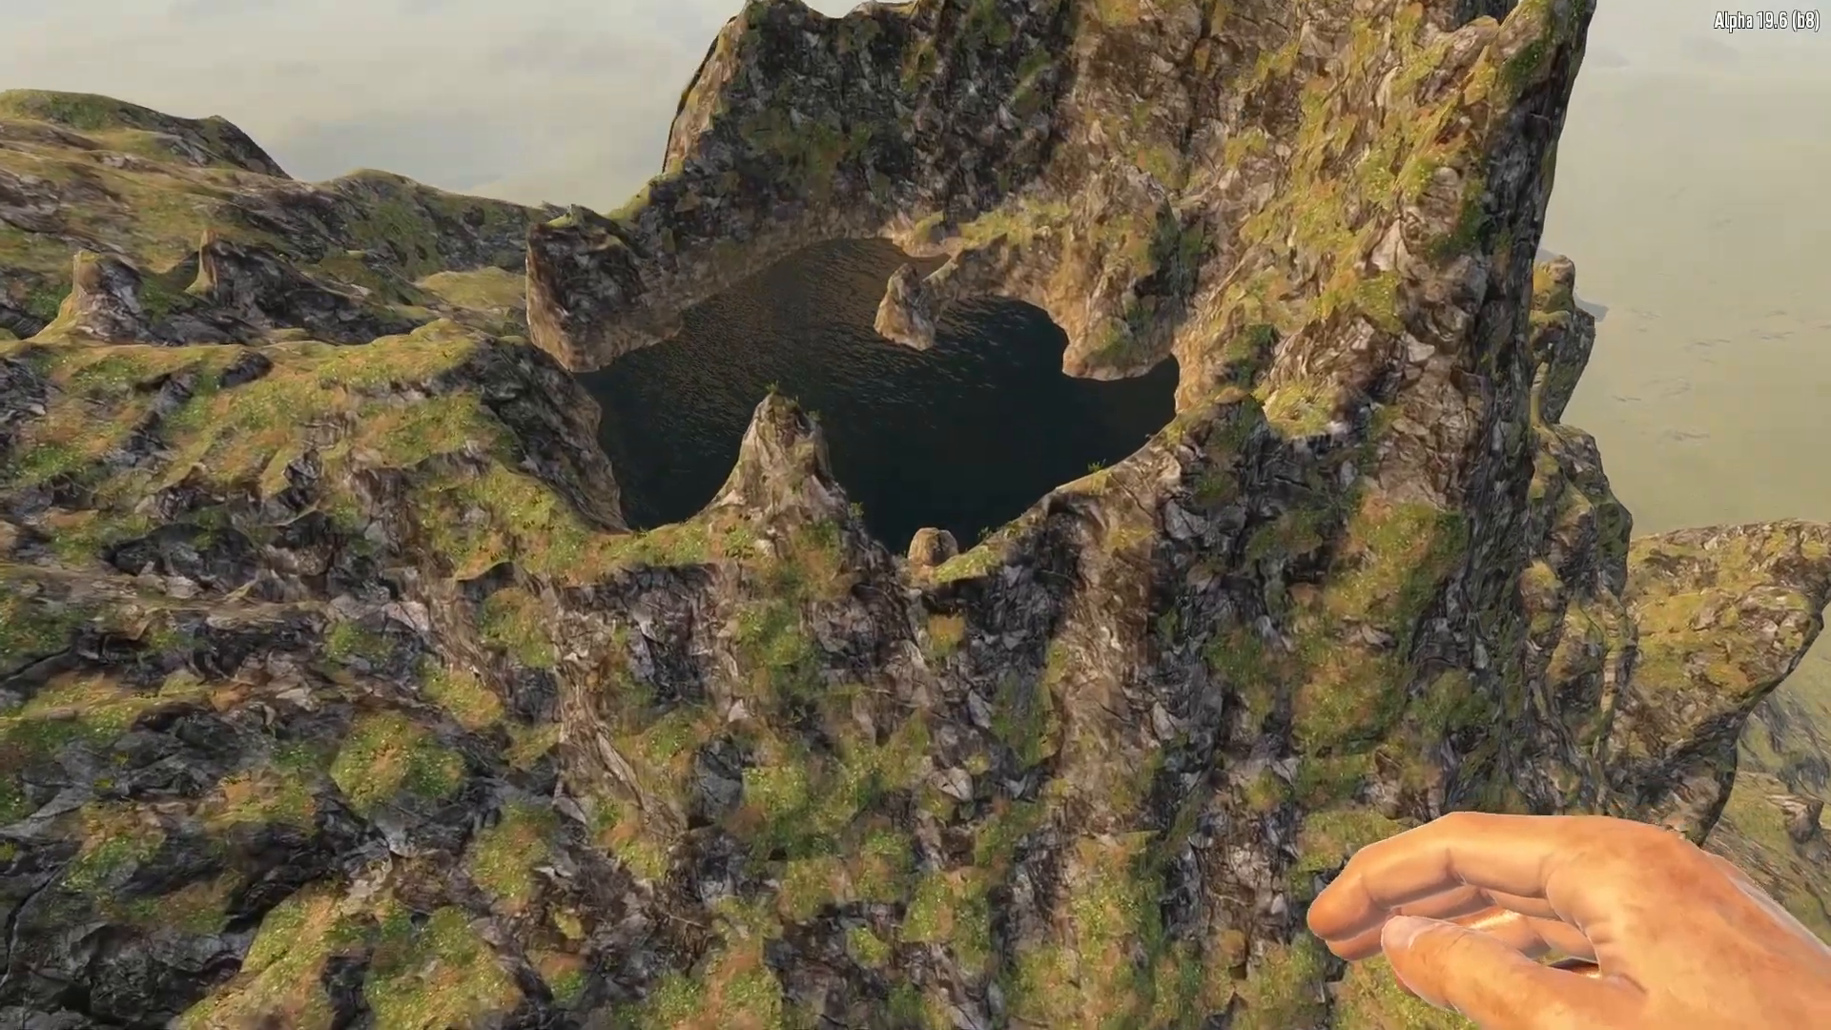
key("w")
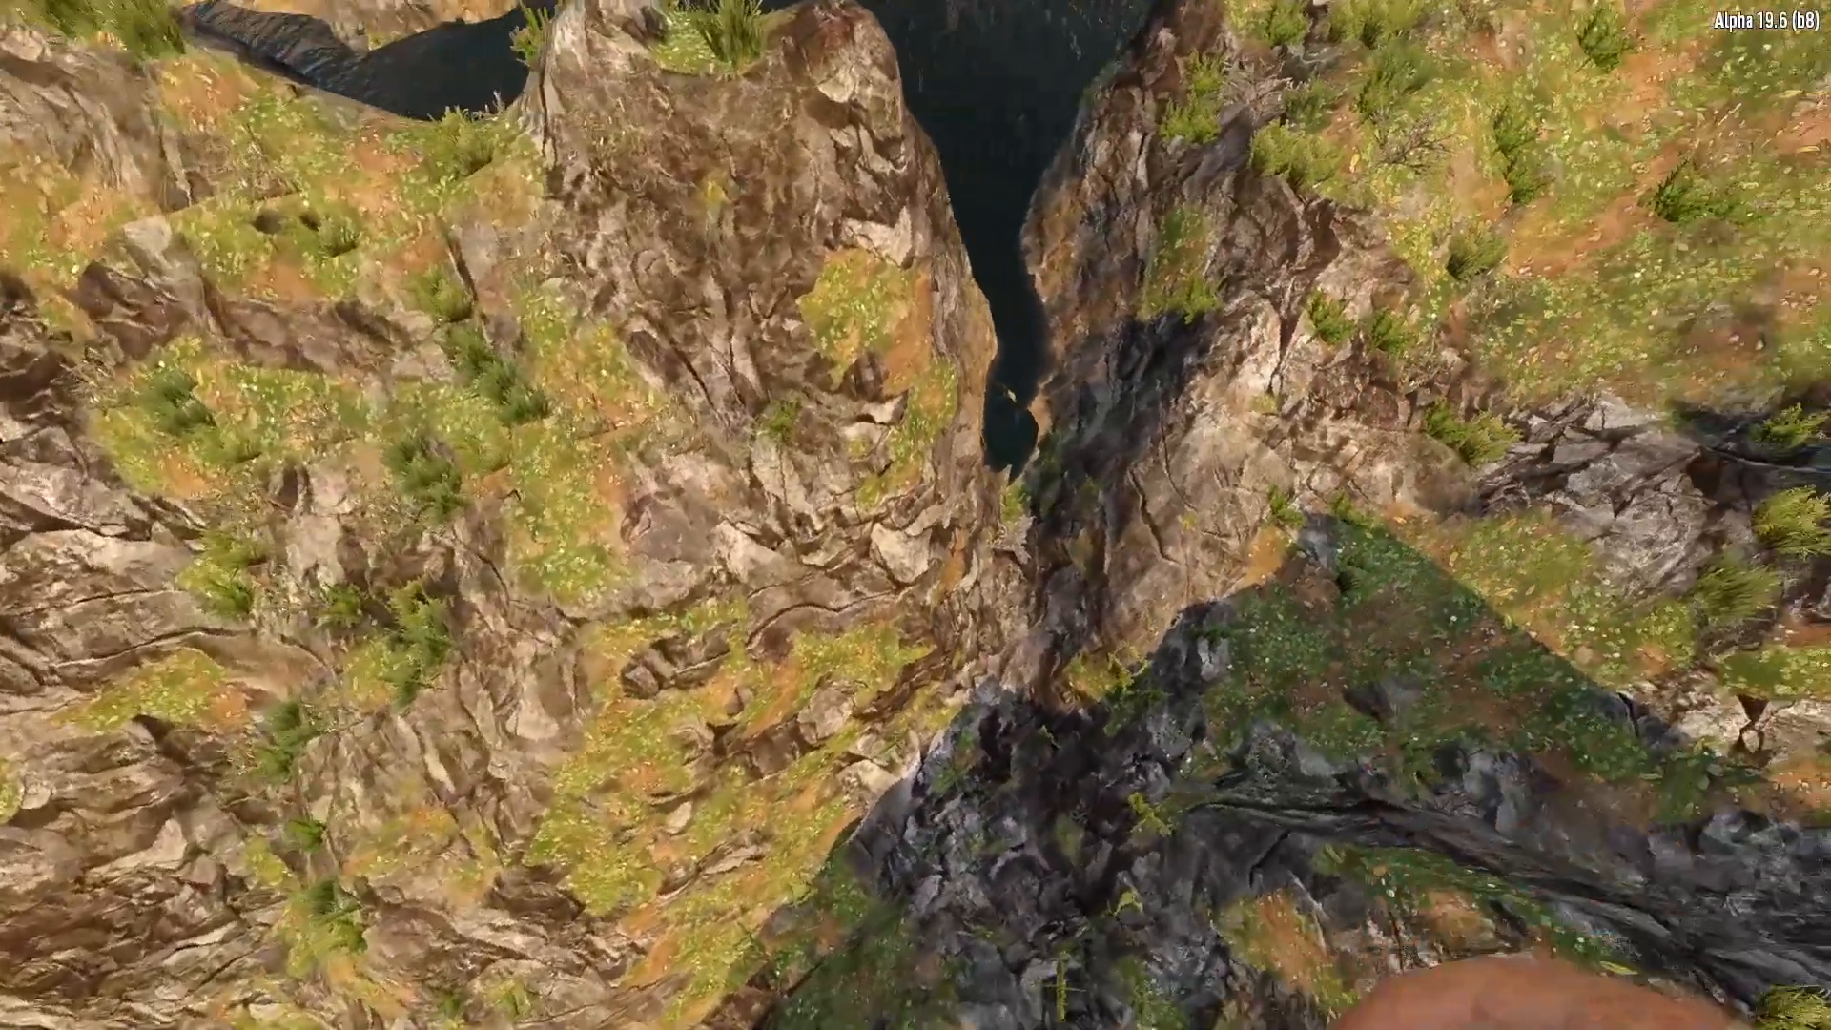
key("w")
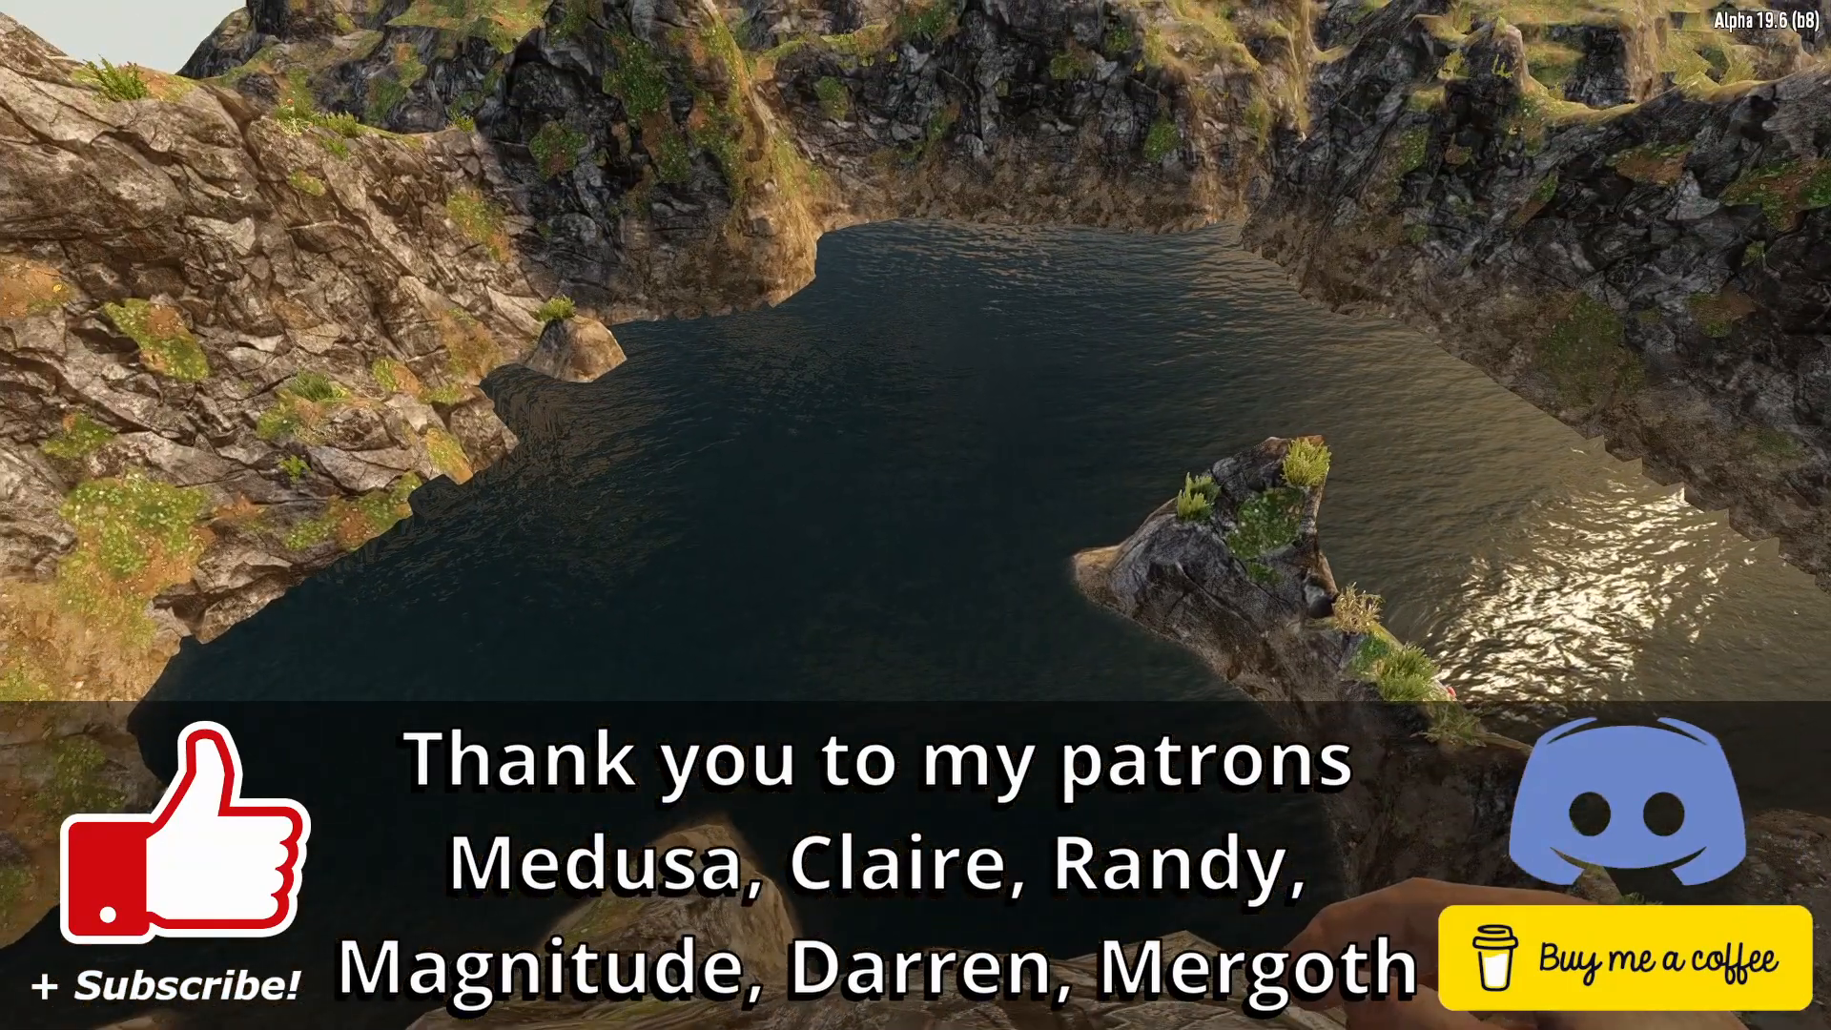
key("w")
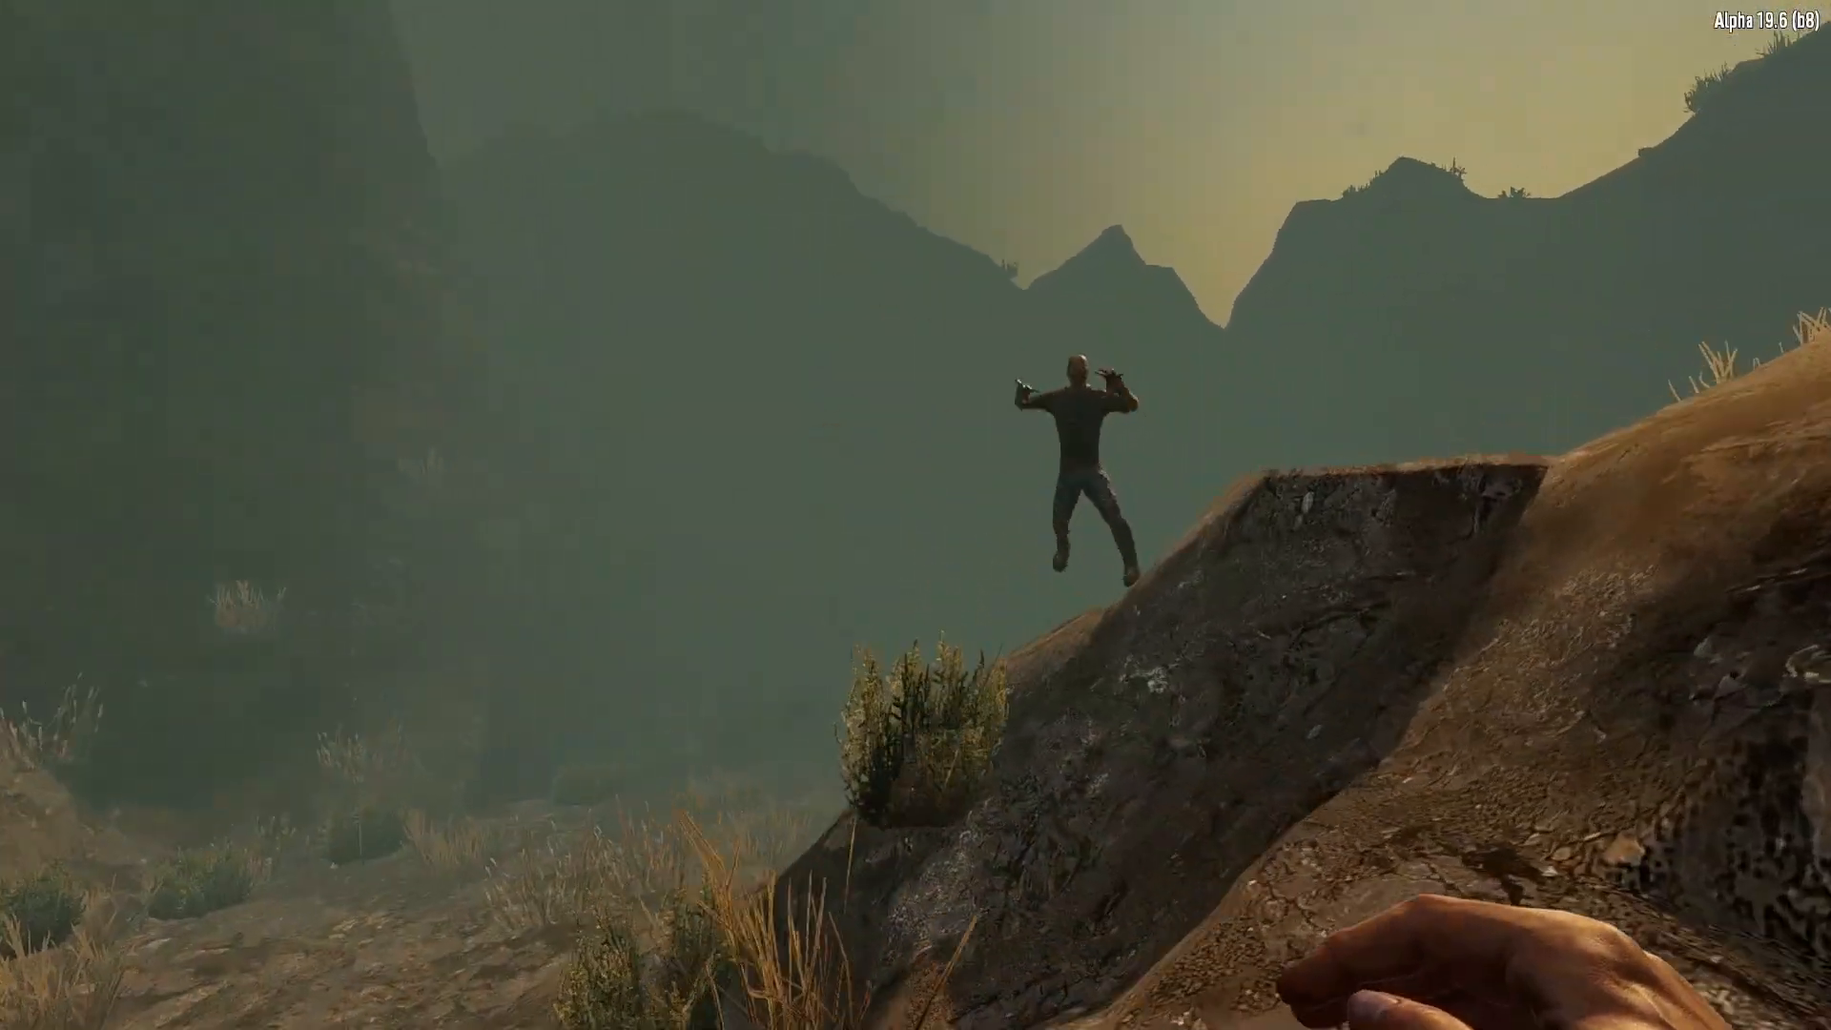
key("w")
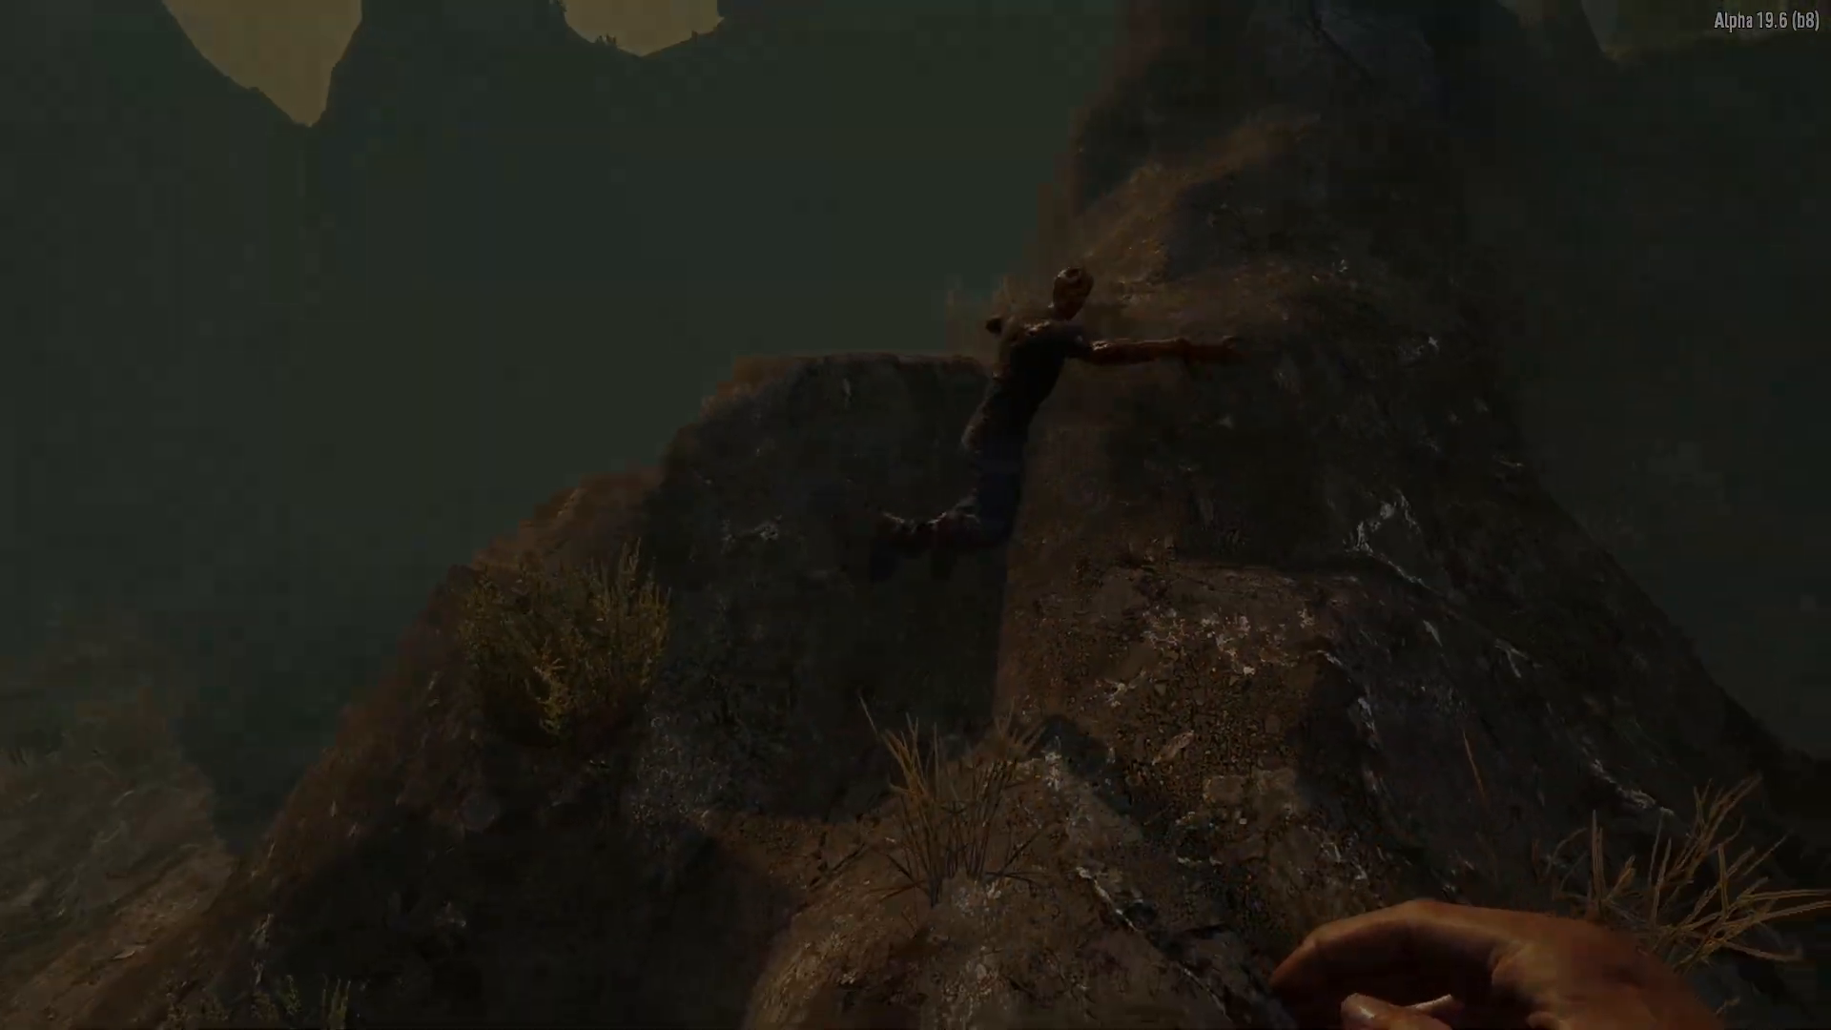